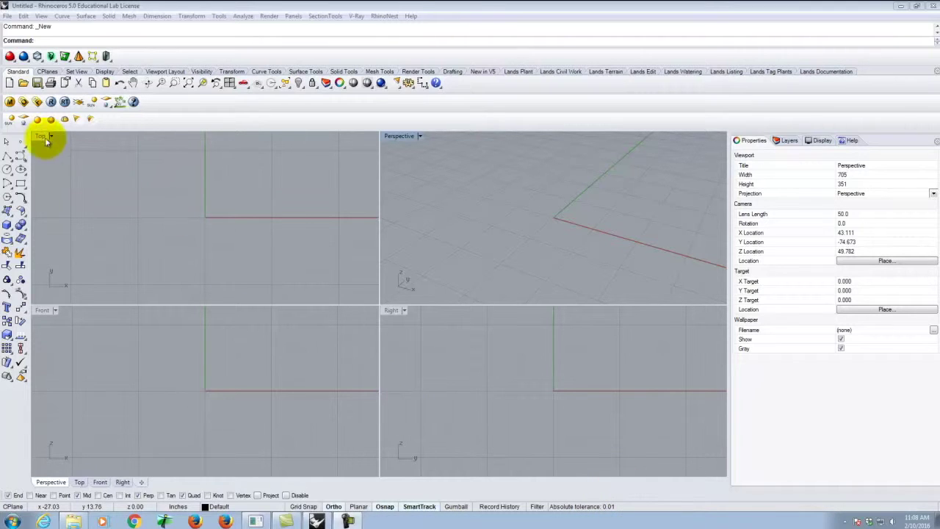
- Maximize the Top viewport for drawing the profile
double_click(40, 137)
scroll(212, 344, down, 2)
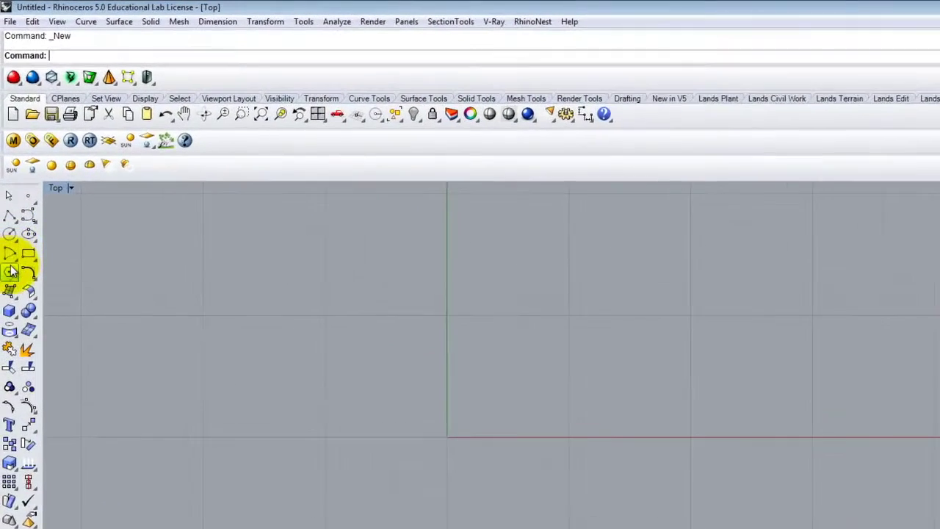
- Draw a 13-inch horizontal polyline segment above the X axis, starting right of the Y axis
click(10, 232)
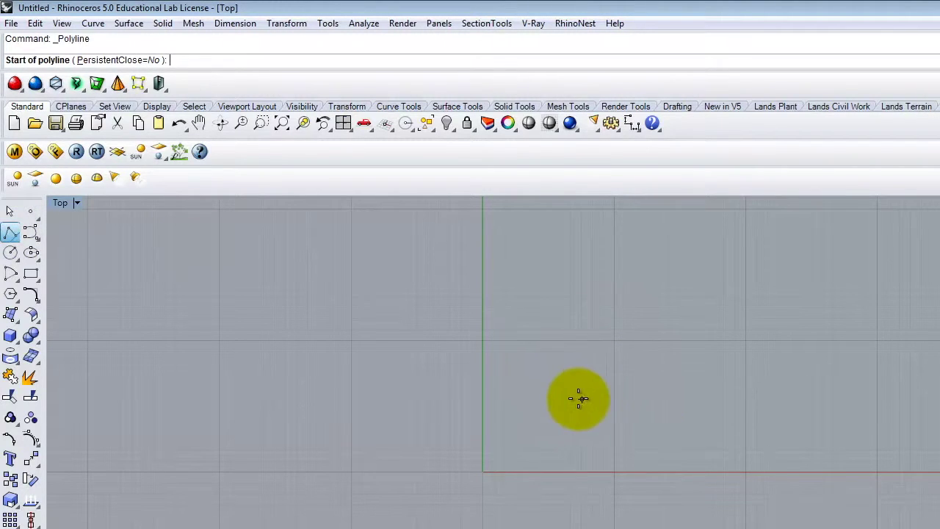
click(571, 394)
text(13)
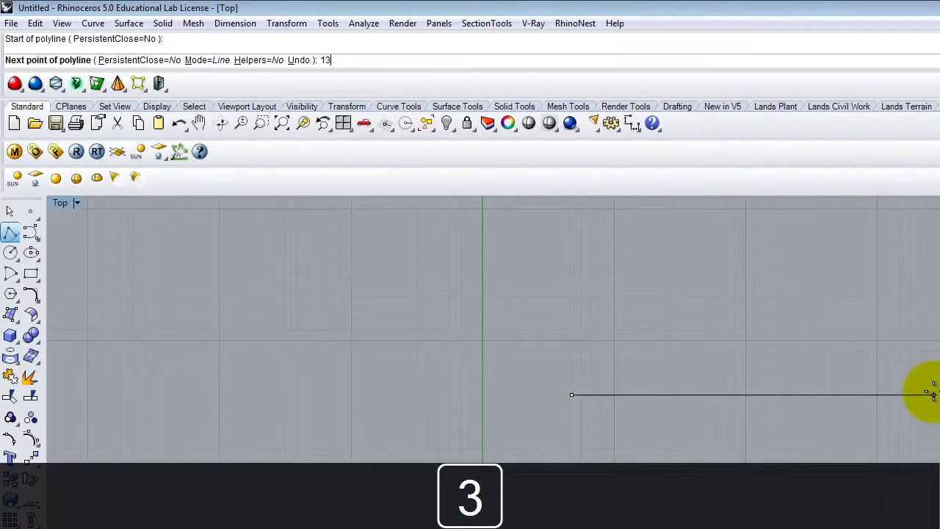
key(Return)
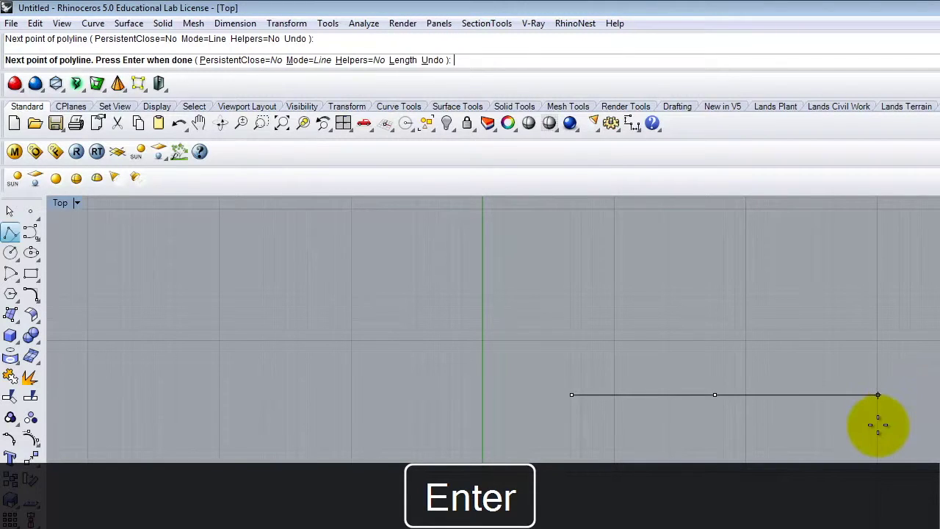
key(Return)
- Draw a quarter arc curving down from the line's left end, centred 2 inches directly below that end
click(11, 273)
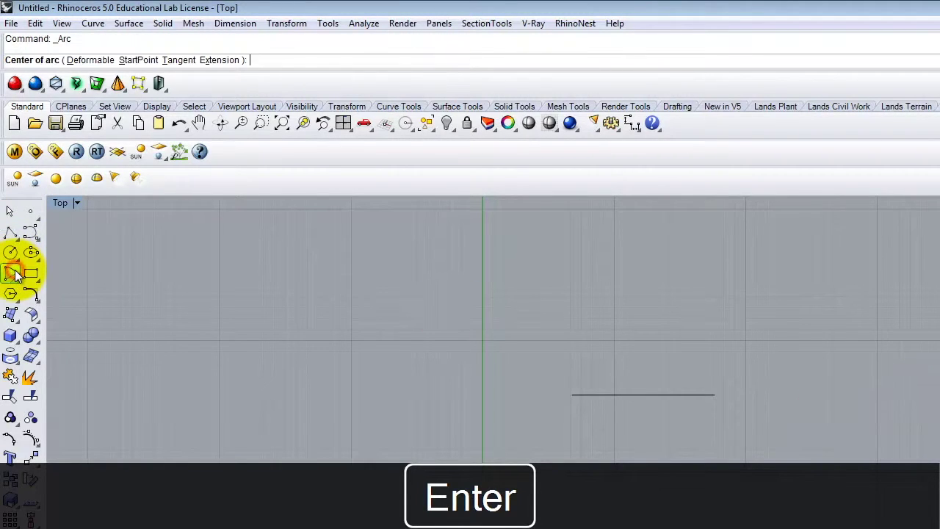
click(14, 276)
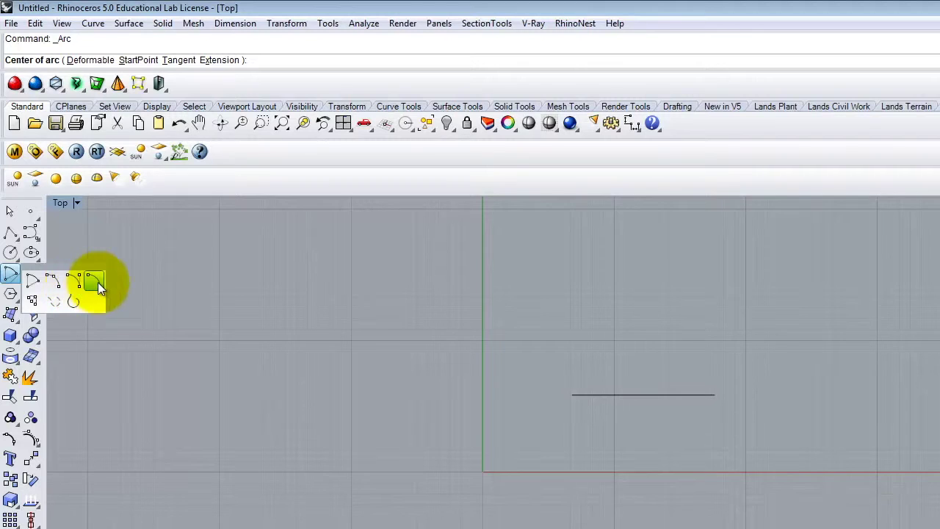
click(33, 281)
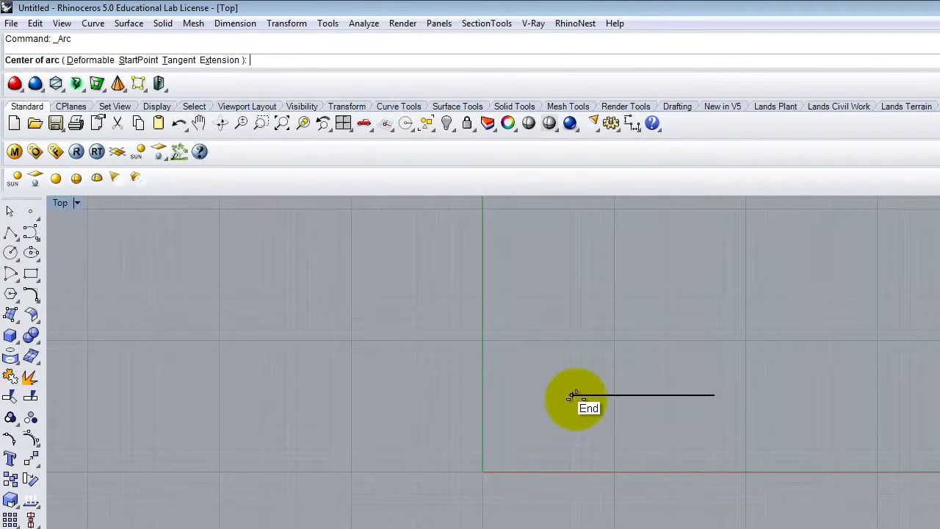
text(2)
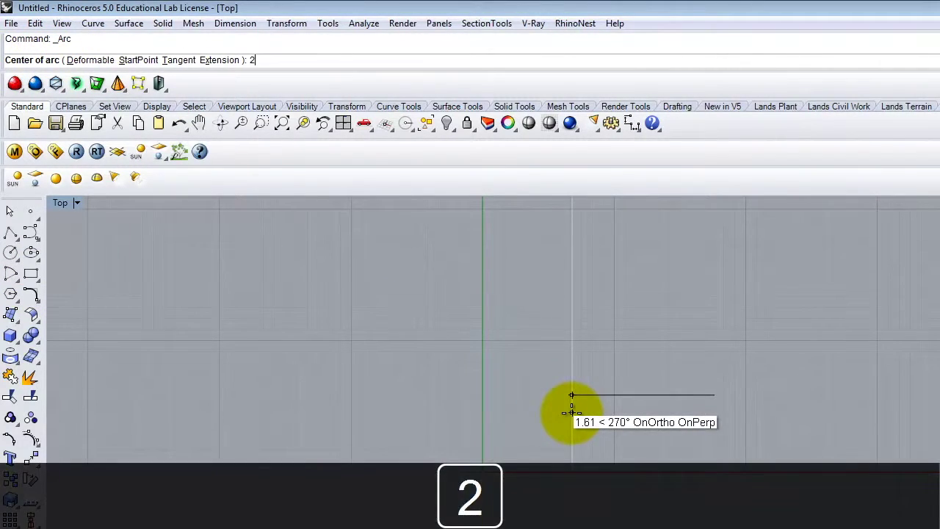
key(shift+Return)
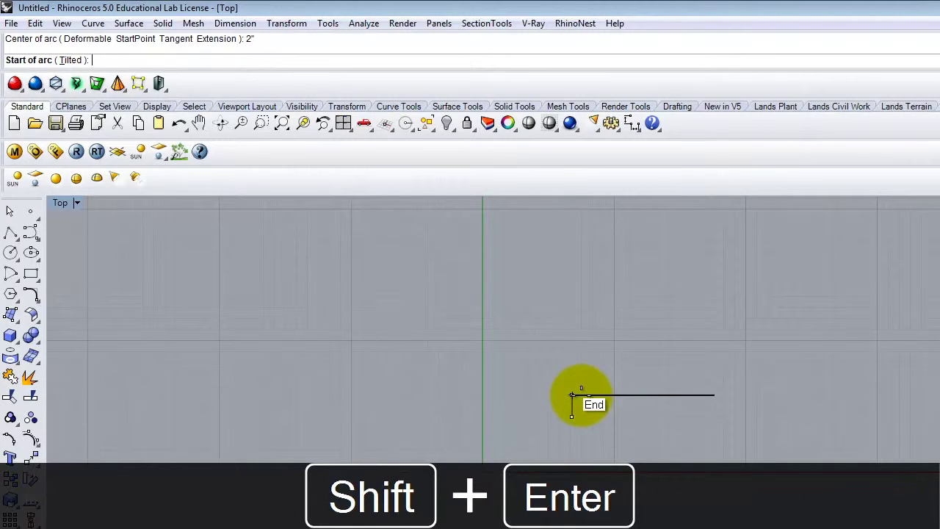
click(572, 394)
click(534, 404)
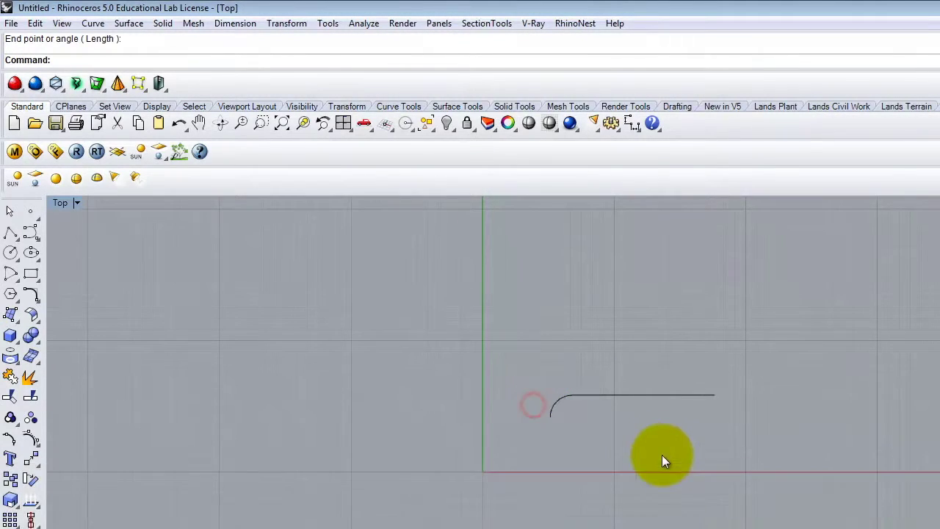
- Draw a 2-inch-radius arc by start, end and radius, from the line's right end to a point 2 inches right and 2 inches down
right_click(717, 405)
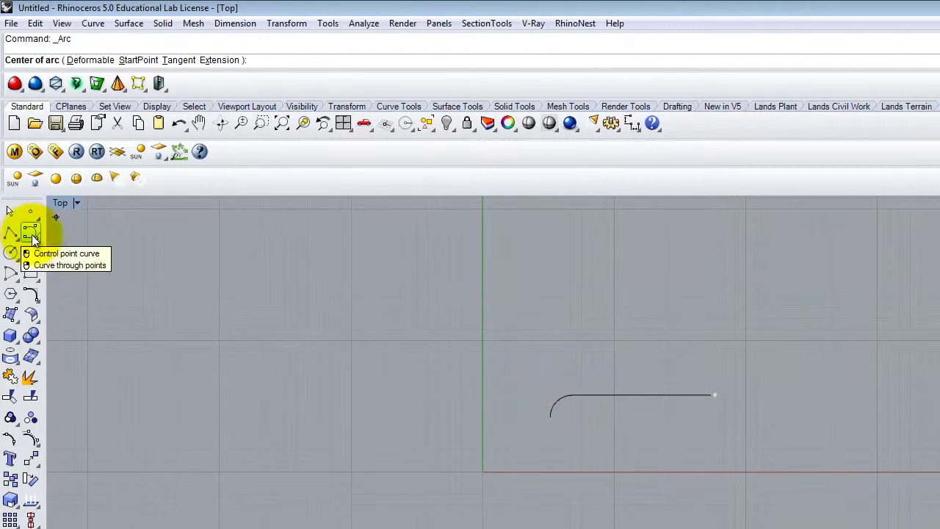
click(11, 276)
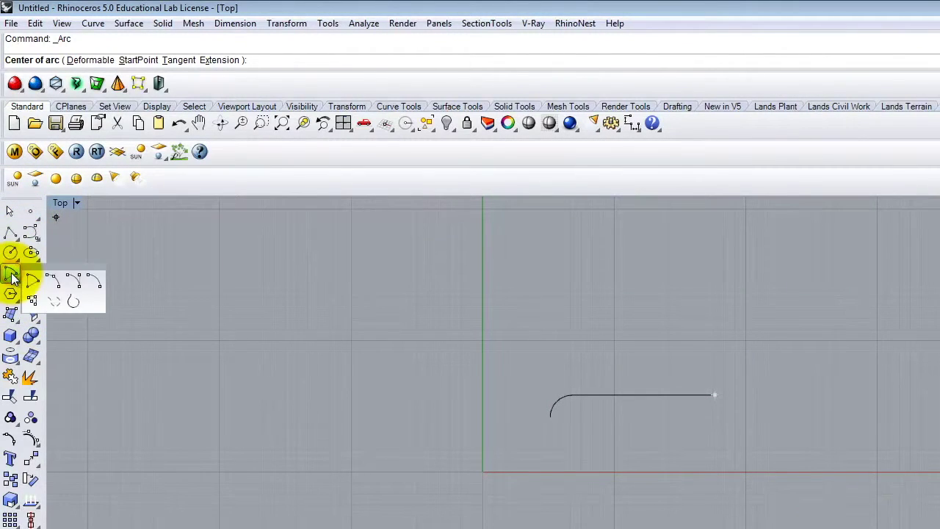
click(96, 285)
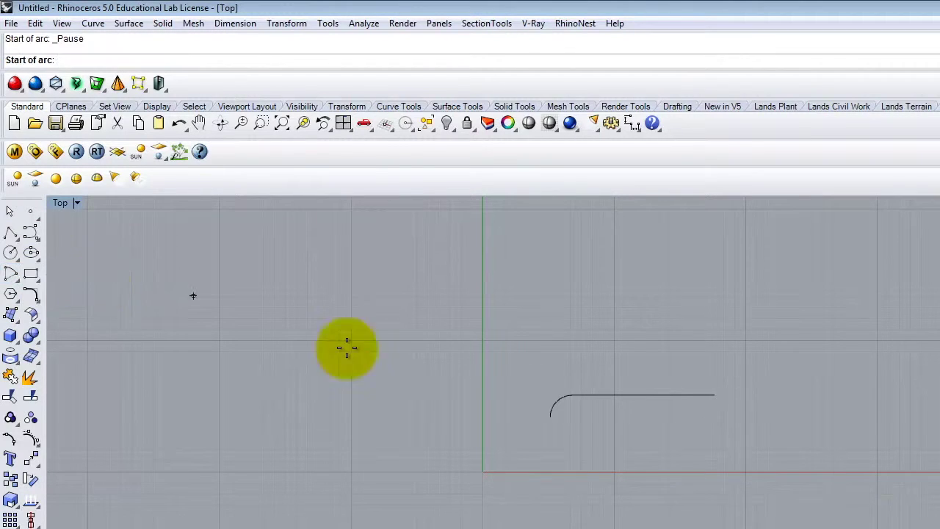
click(716, 396)
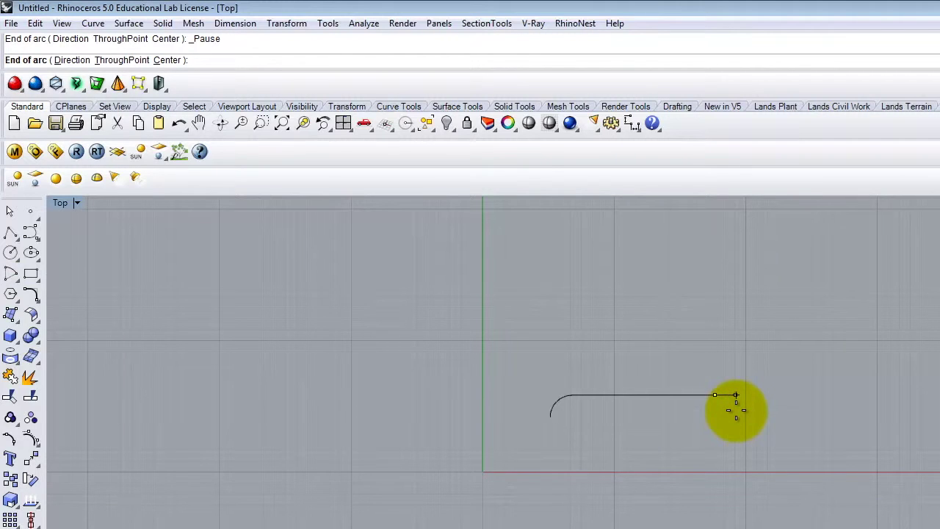
text(@2",)
text(0)
key(shift+Return)
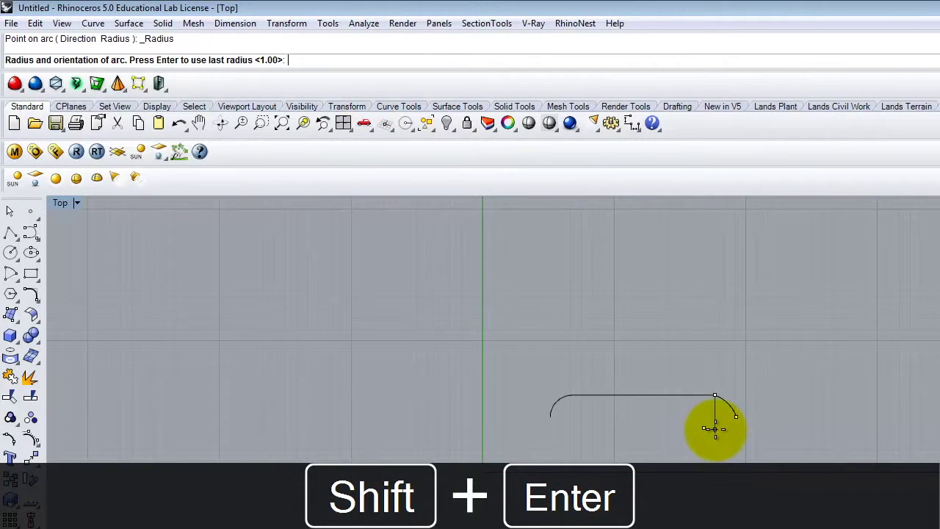
text(2")
key(shift+Return)
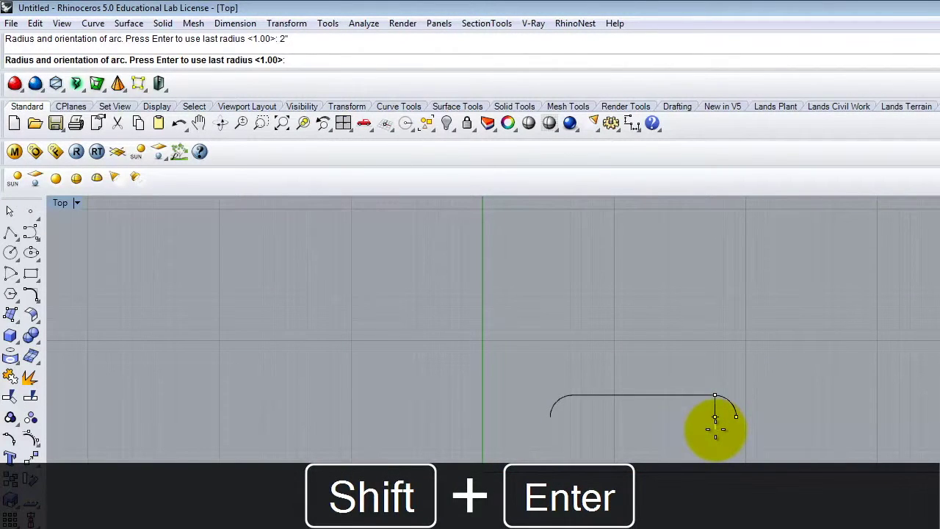
click(734, 435)
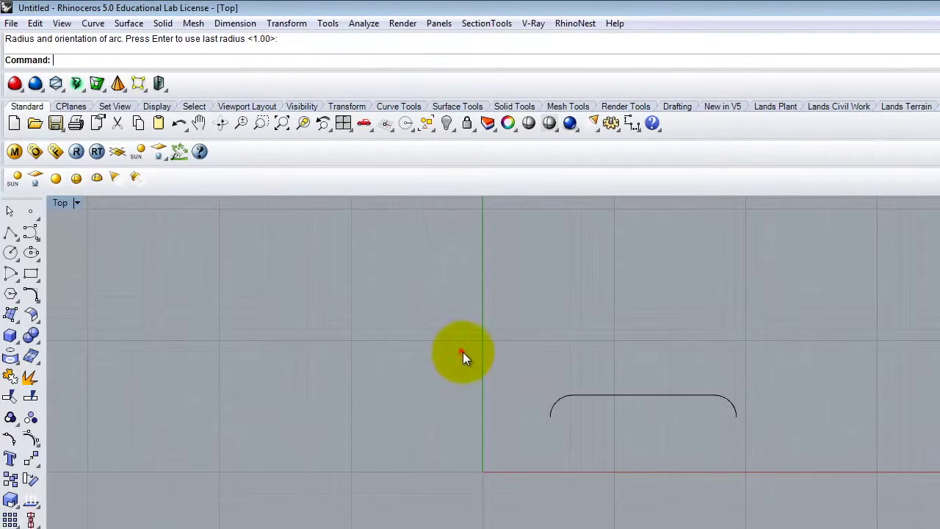
- Delete the line and both corner arcs
drag(463, 352, 747, 443)
key(Delete)
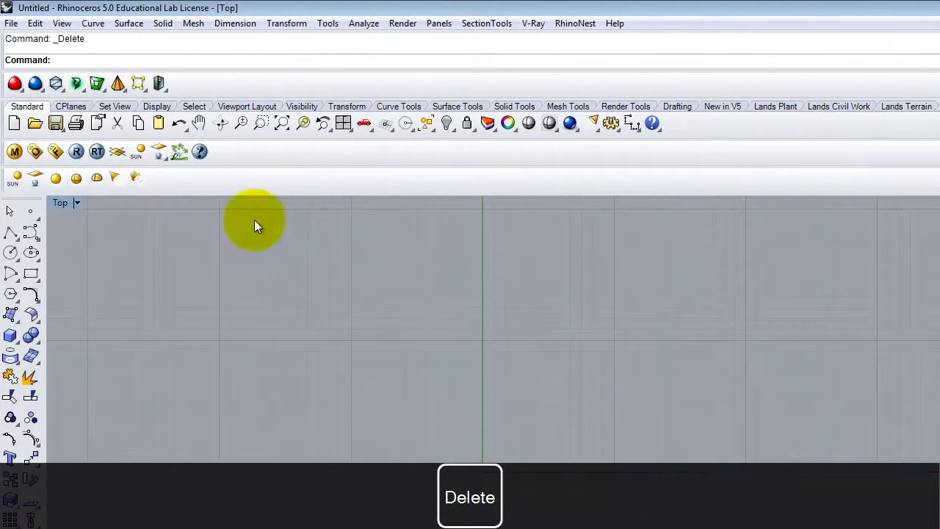
- Draw a quarter arc centred at 2,0 with a 2-inch radius, from the origin up to the point above its centre
click(11, 273)
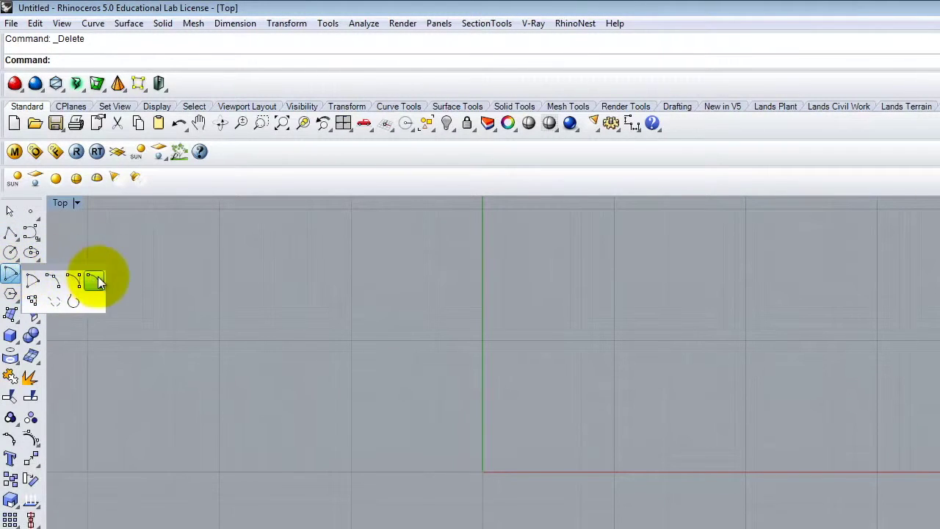
click(32, 282)
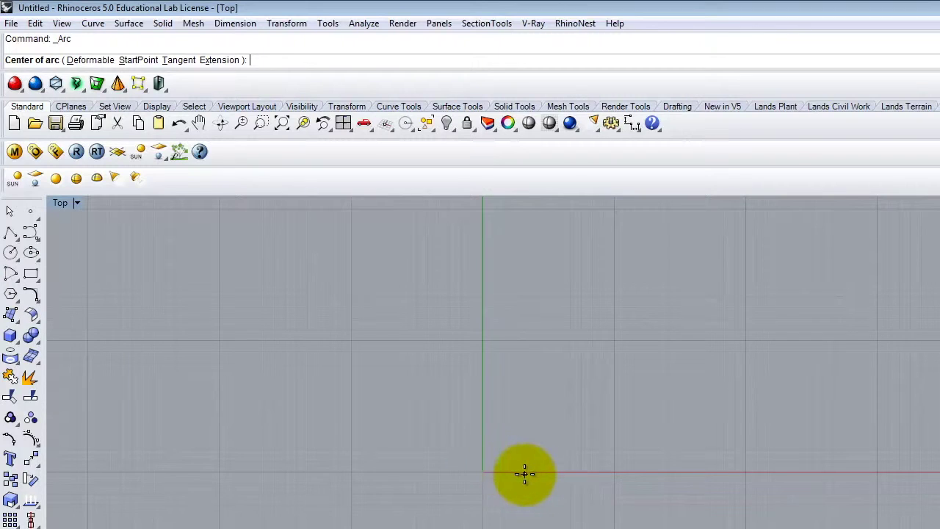
text(2)
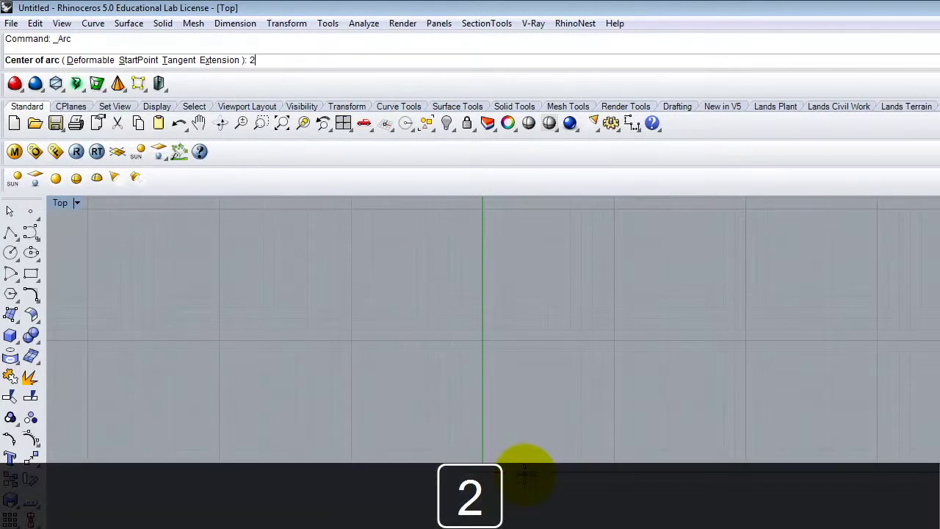
text(,0)
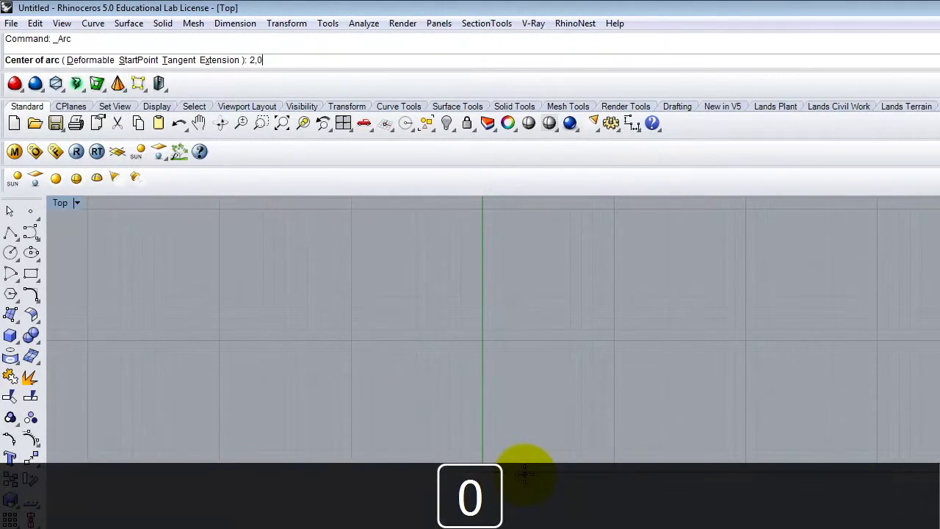
key(Return)
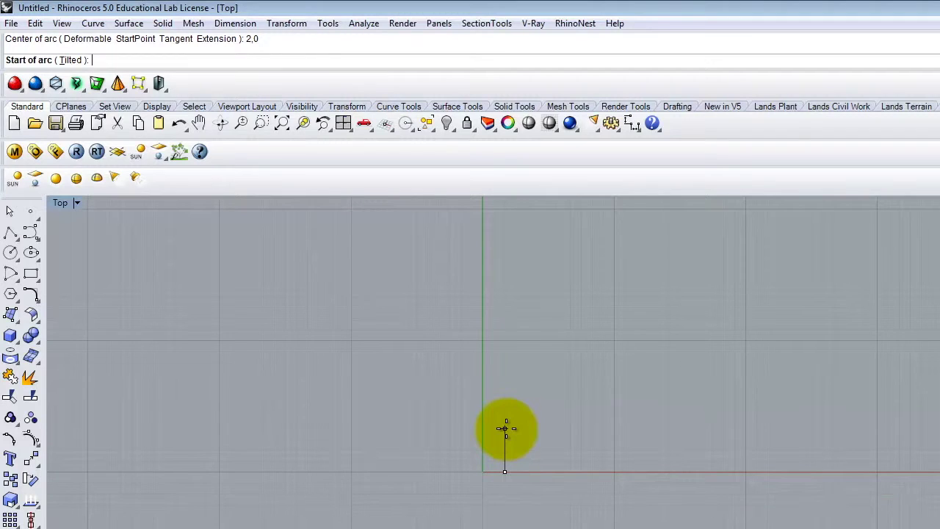
text(2)
key(Return)
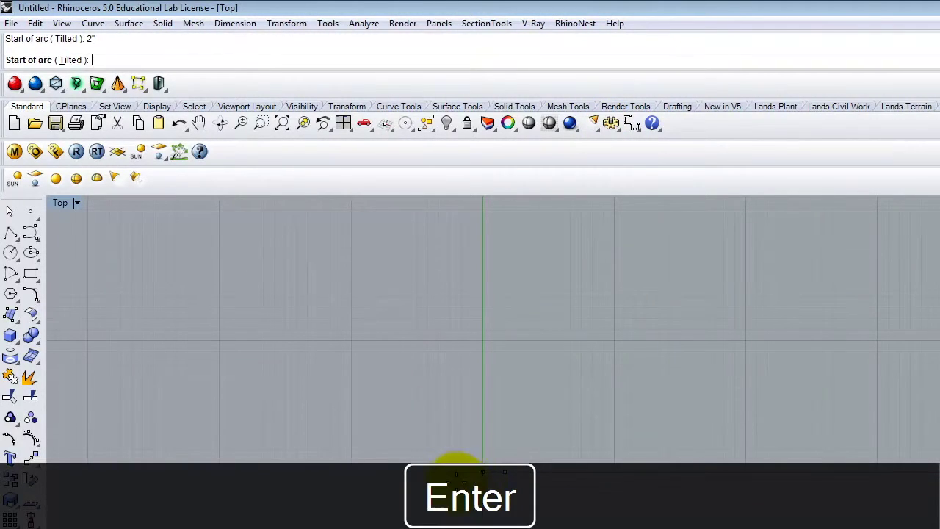
click(536, 365)
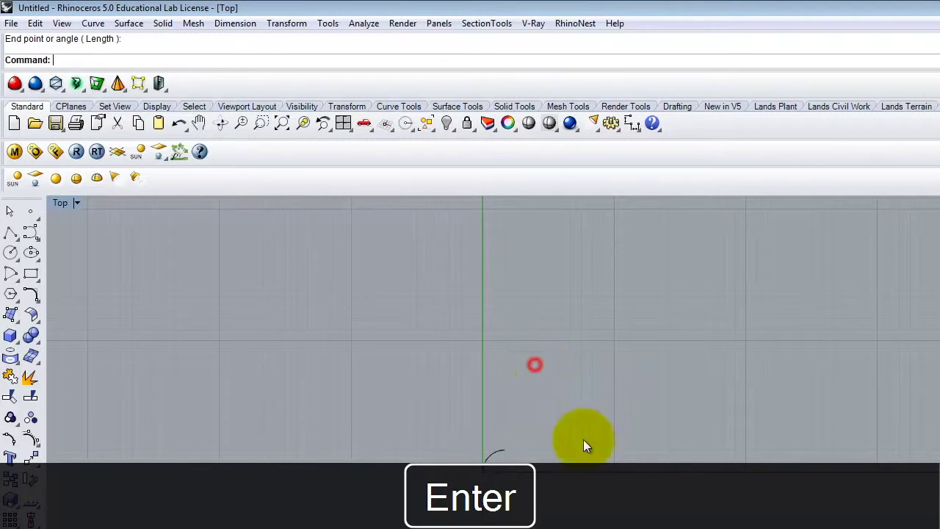
- Draw a 13-inch horizontal polyline segment to the right from the arc's upper end
click(9, 231)
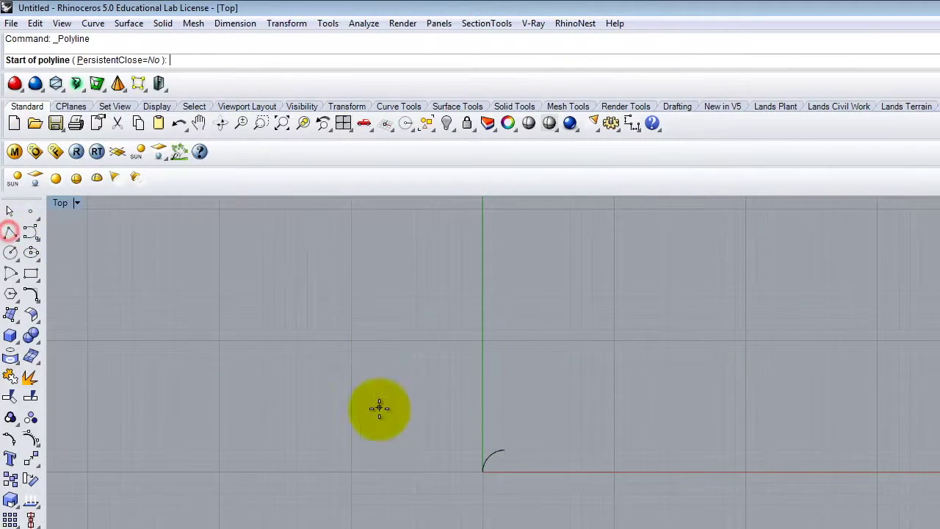
click(504, 448)
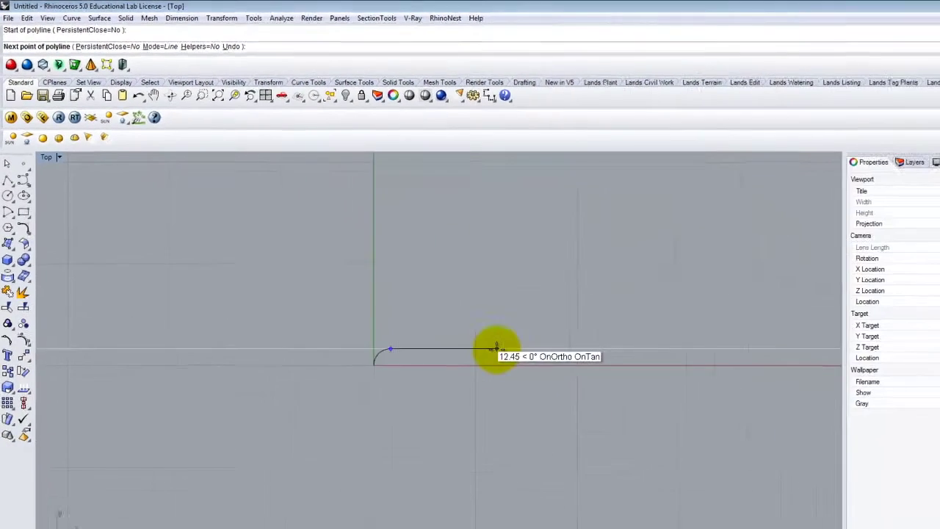
text(13)
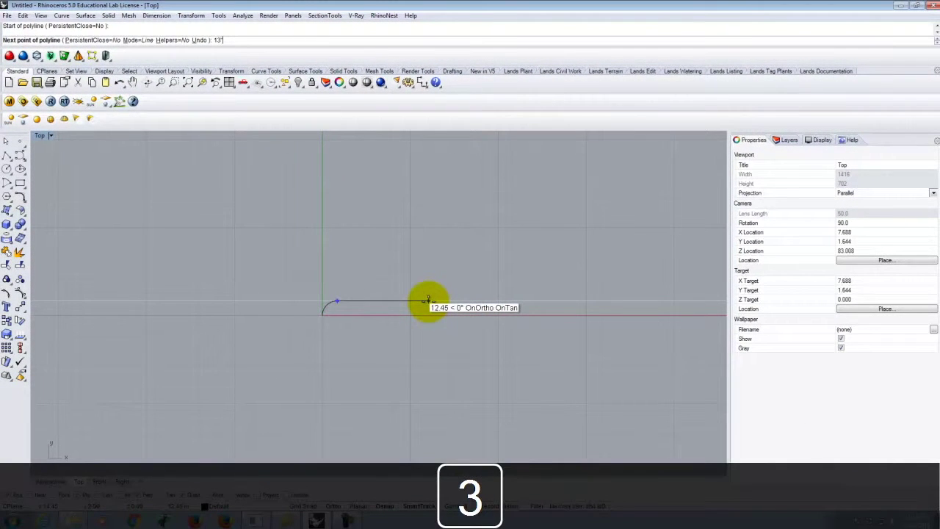
key(Return)
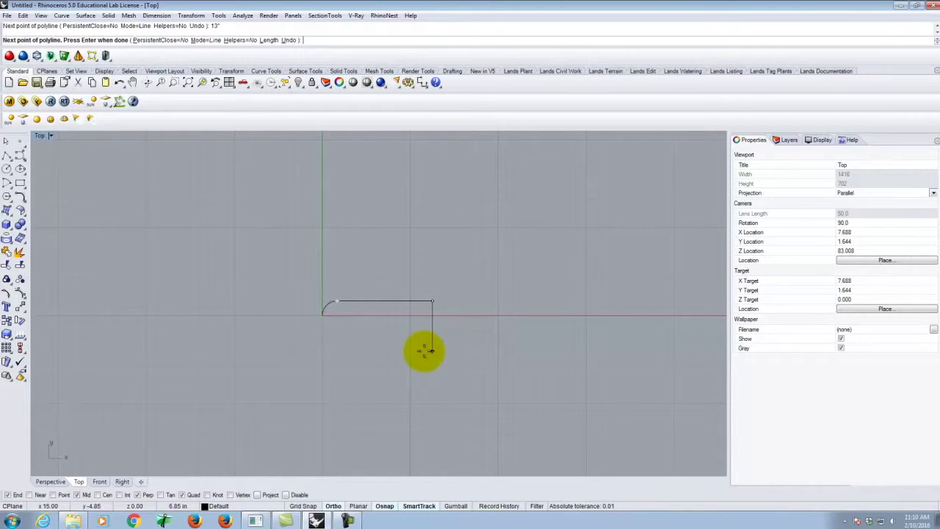
key(Return)
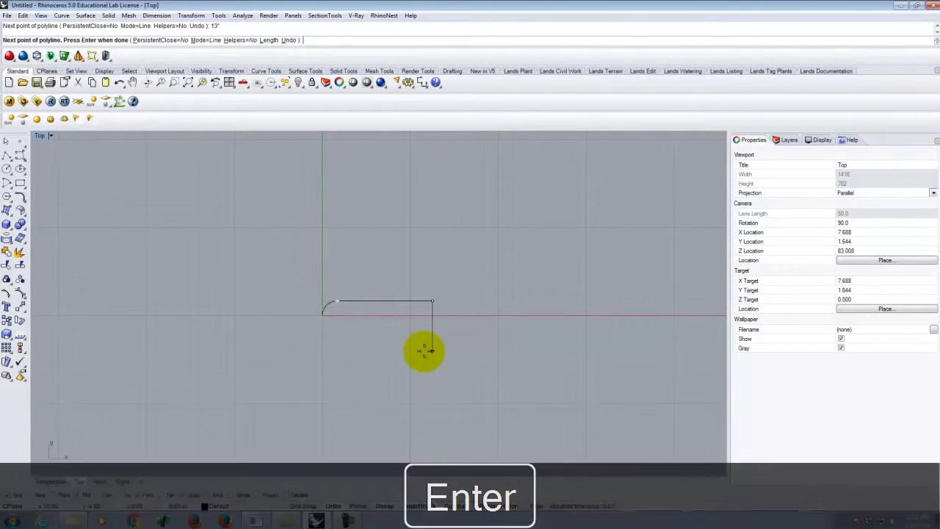
- Draw a 2-inch-radius arc by start, end and radius from the line's right end to the point offset 2",-2", bulging outward
click(7, 183)
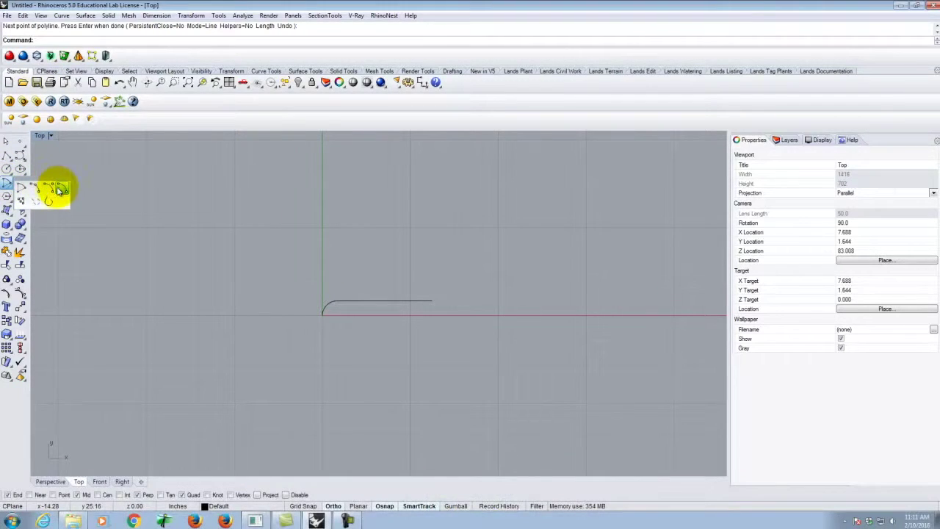
click(58, 189)
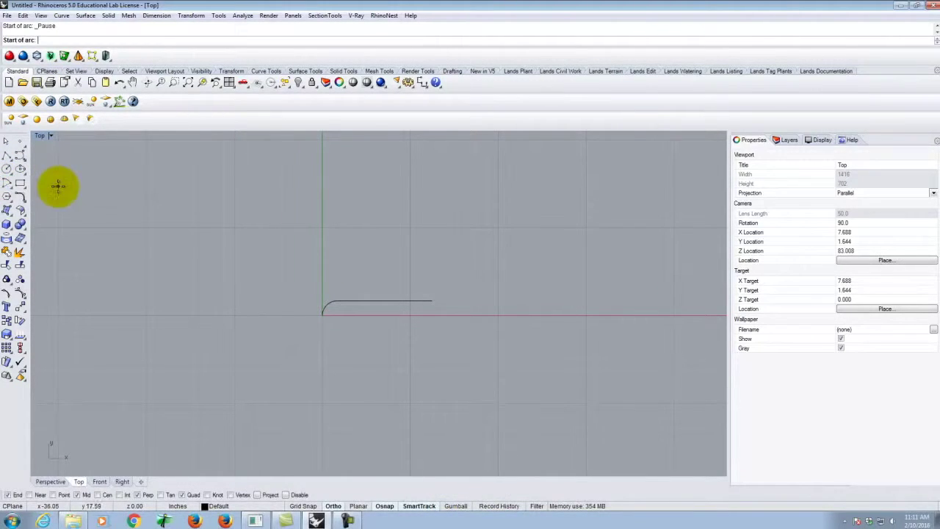
click(434, 302)
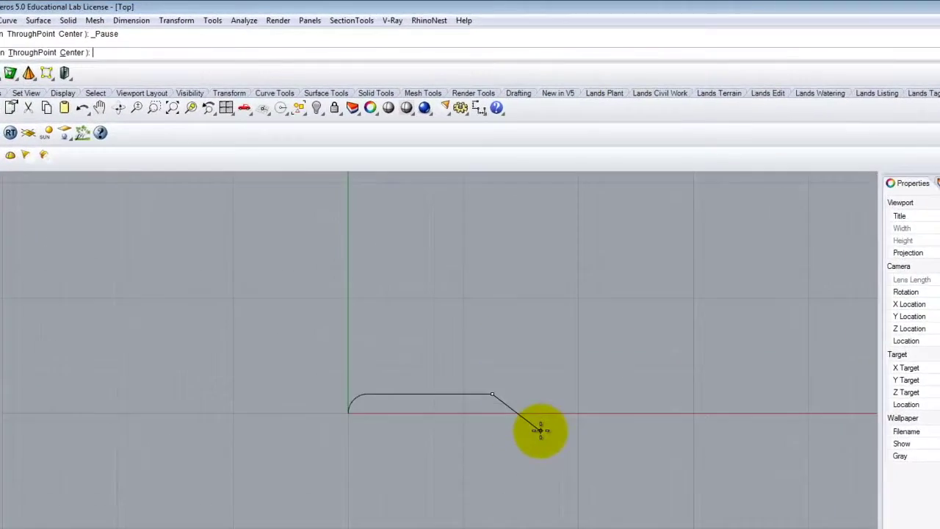
text(@2")
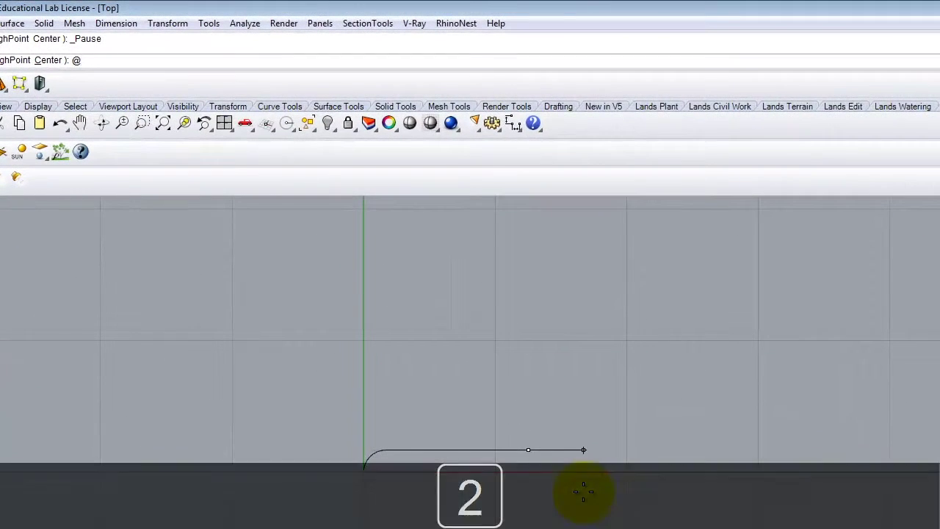
text(,-2")
key(Return)
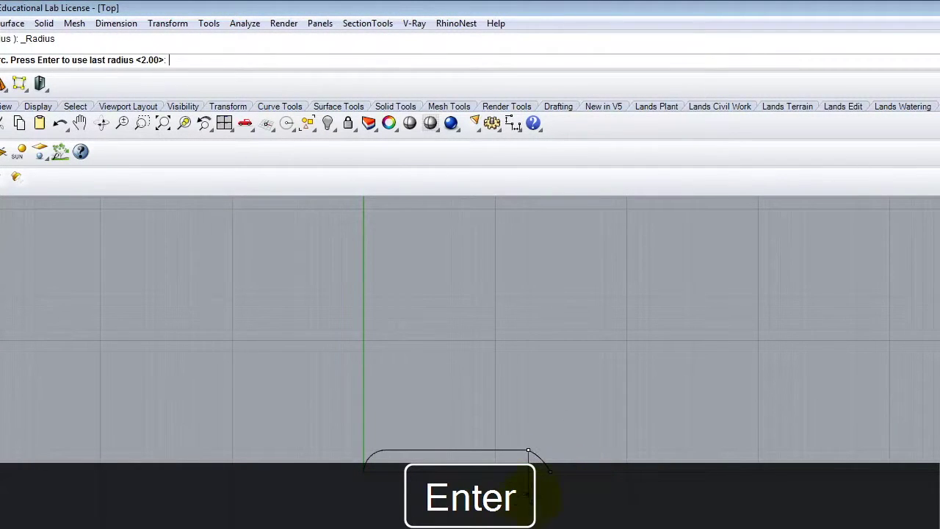
text(2")
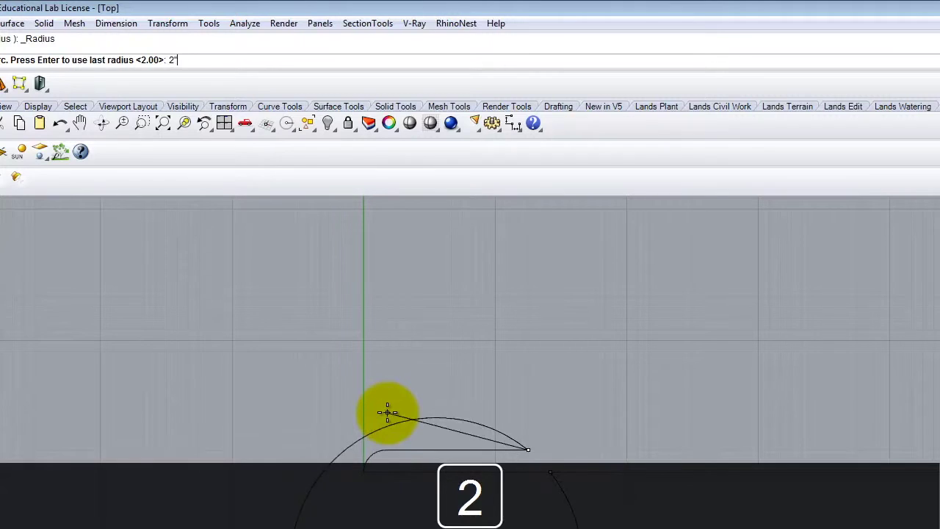
key(Return)
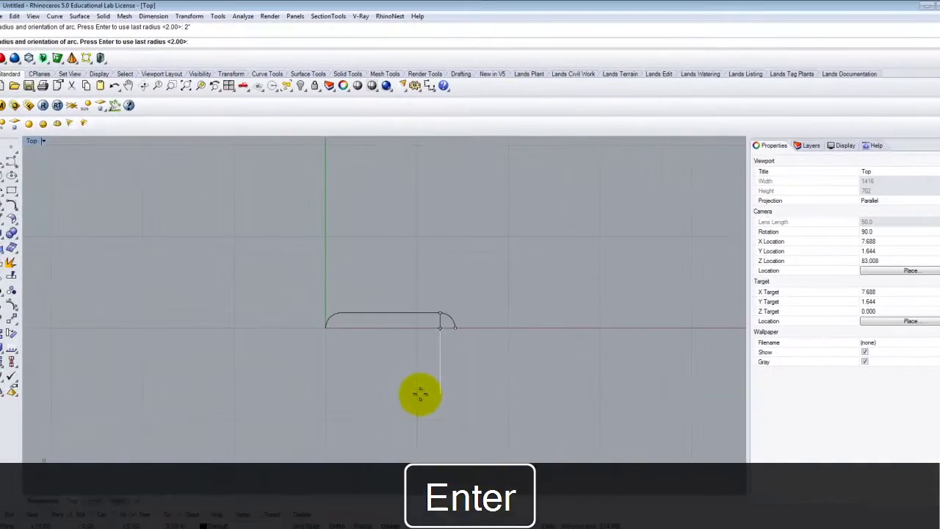
click(413, 379)
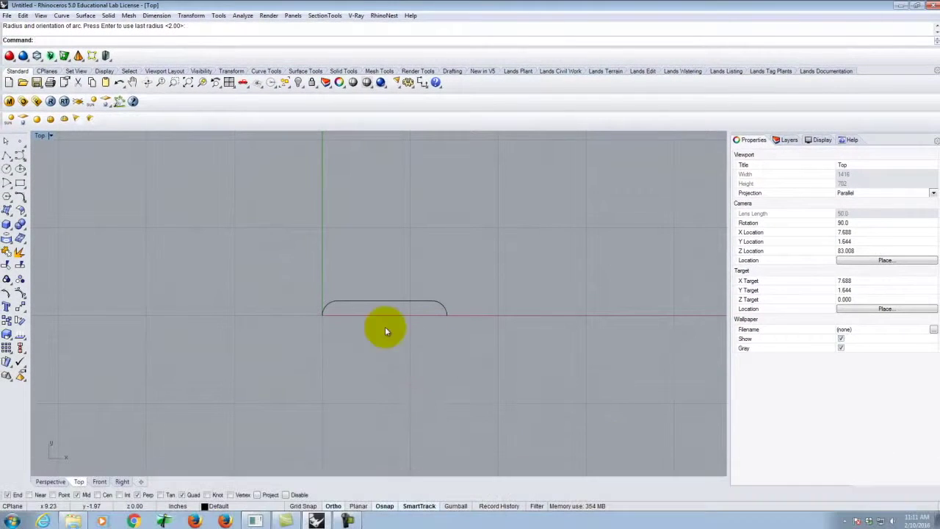
- Join the horizontal line and both corner arcs into a single open curve
click(328, 305)
mouse_move(356, 302)
mouse_down()
mouse_move(462, 310)
mouse_move(446, 309)
mouse_up()
click(492, 295)
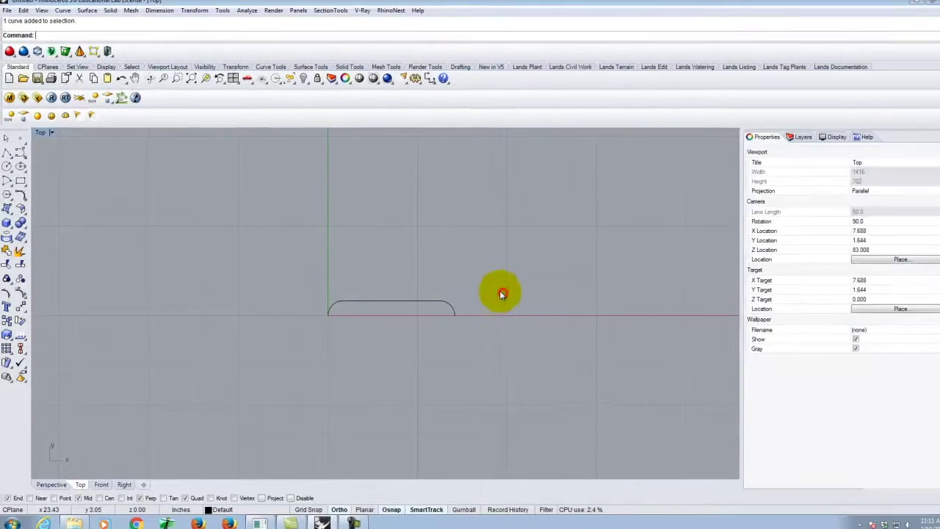
drag(283, 272, 542, 363)
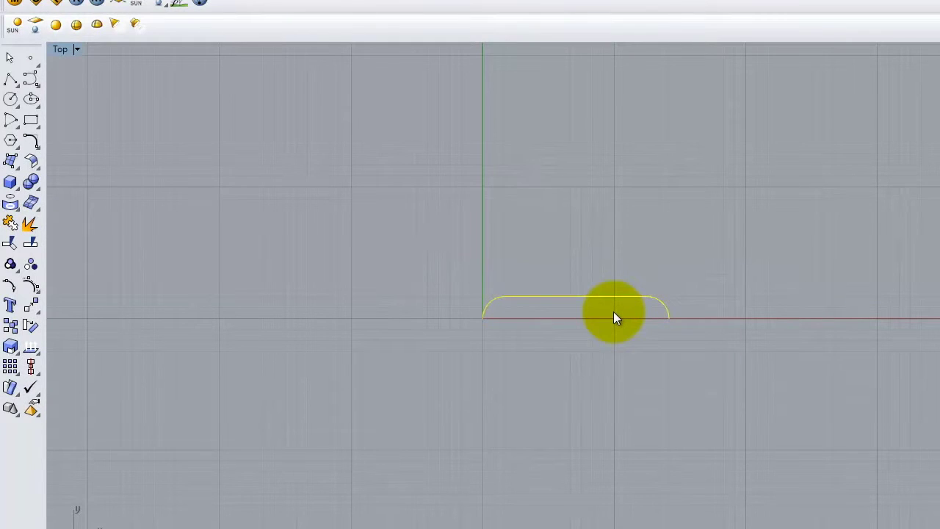
click(441, 252)
drag(414, 239, 717, 358)
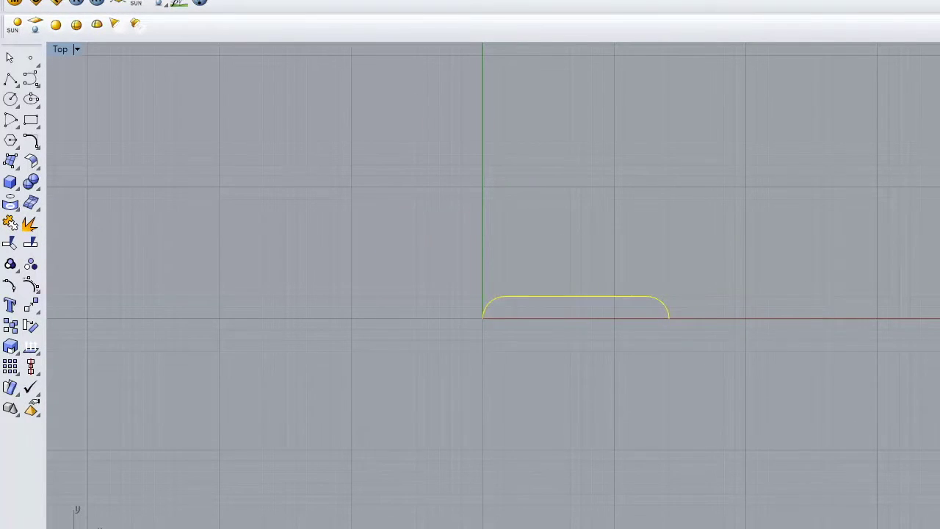
click(40, 0)
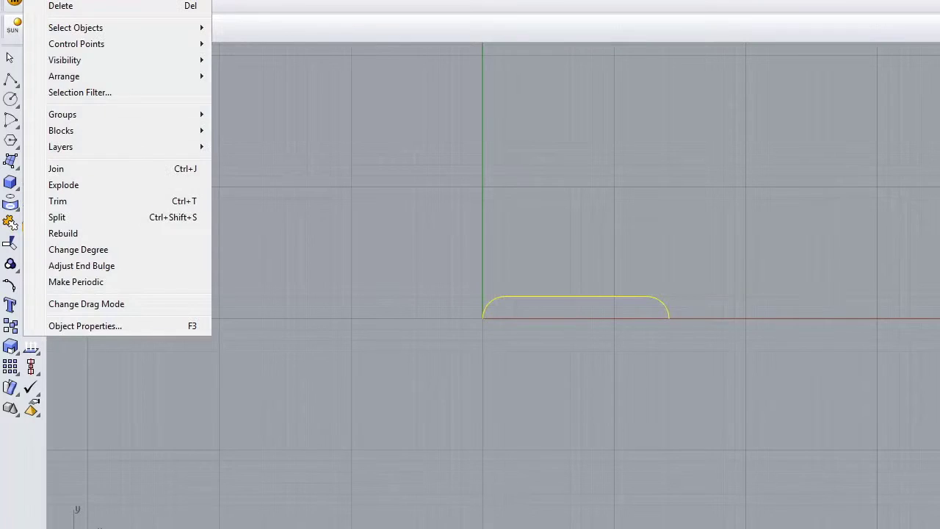
click(57, 171)
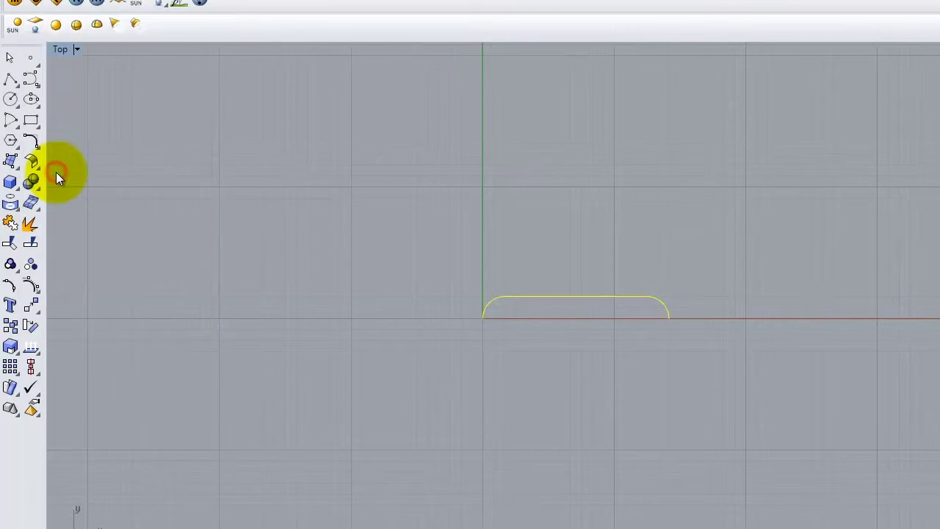
click(624, 262)
click(624, 294)
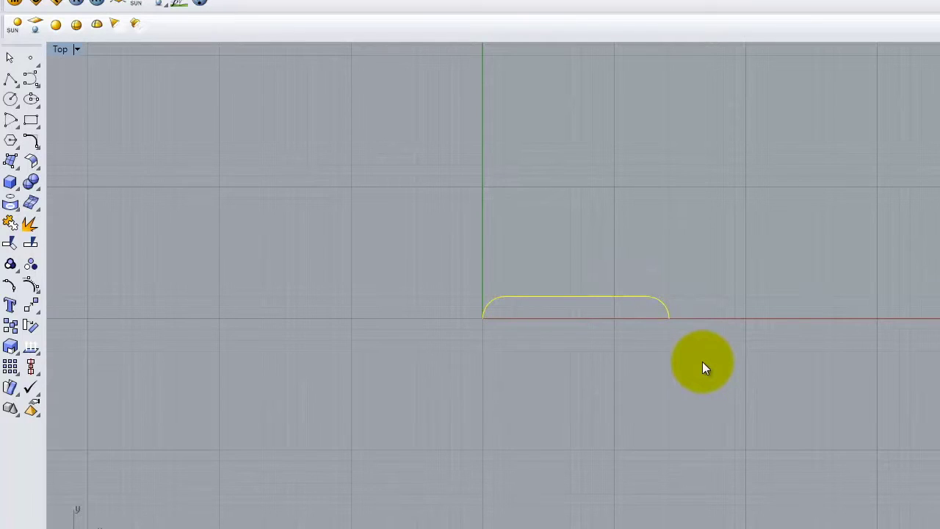
- Switch from the Top view to a maximized Perspective view of the joined profile curve and clear the selection
double_click(61, 47)
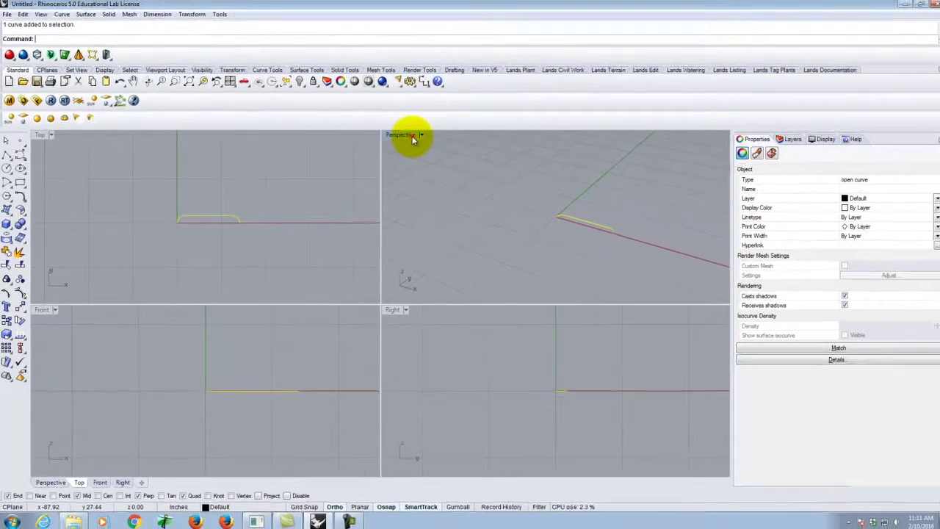
double_click(597, 49)
scroll(562, 304, up, 3)
click(457, 299)
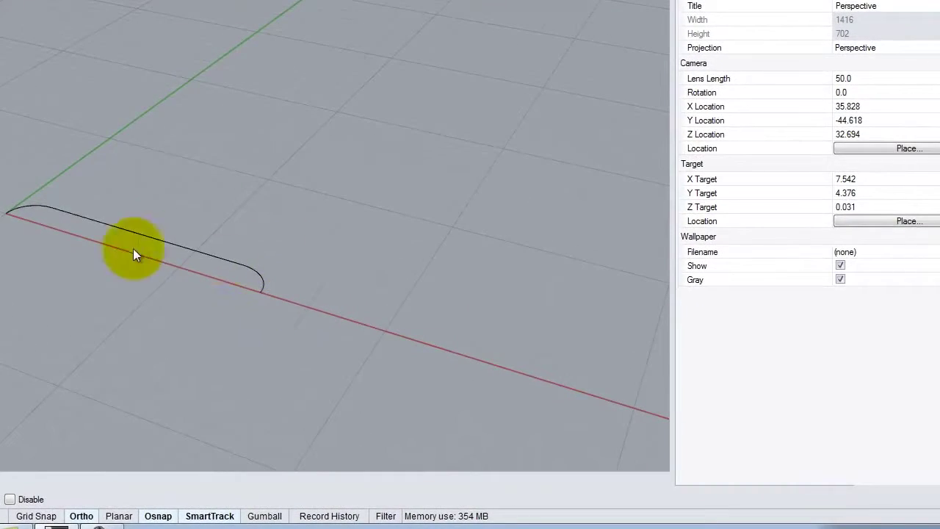
right_drag(46, 260, 108, 325)
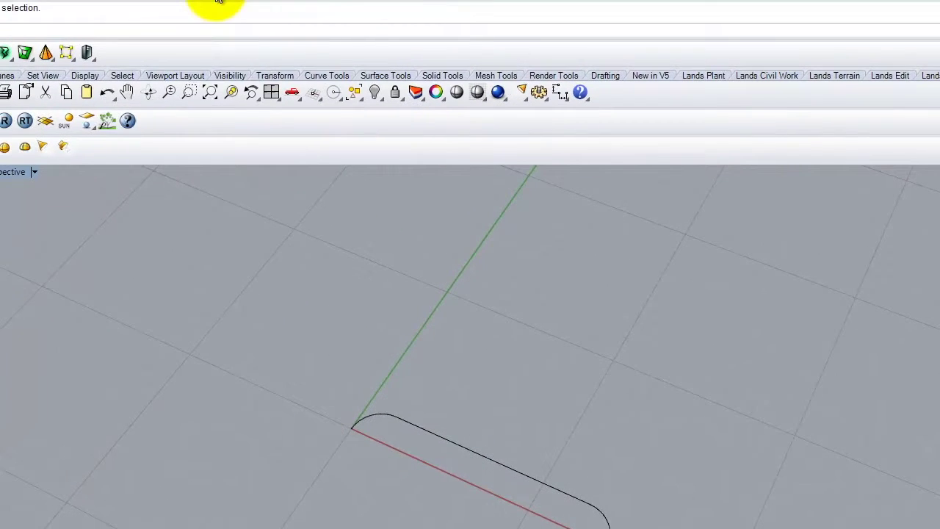
- Rotate the profile curve in 3D about the axis from the origin to its other endpoint so that it stands upright
click(218, 2)
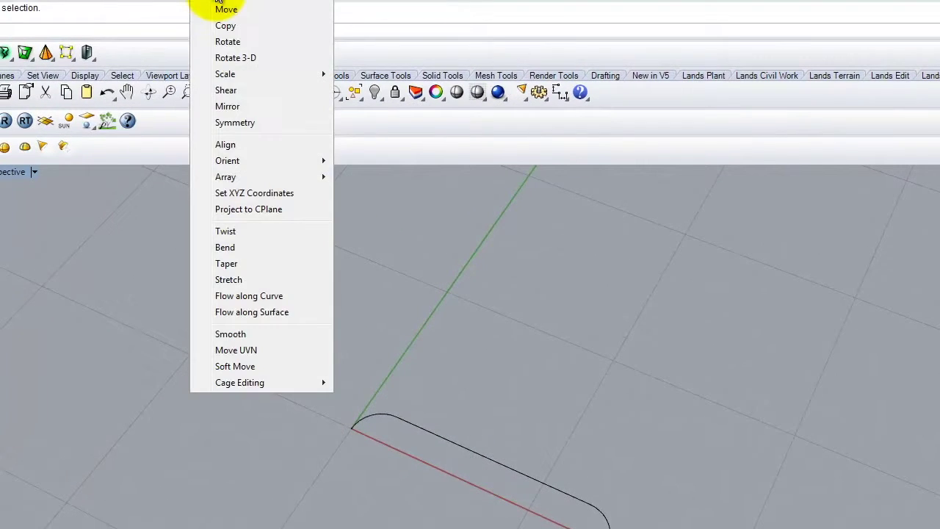
click(235, 60)
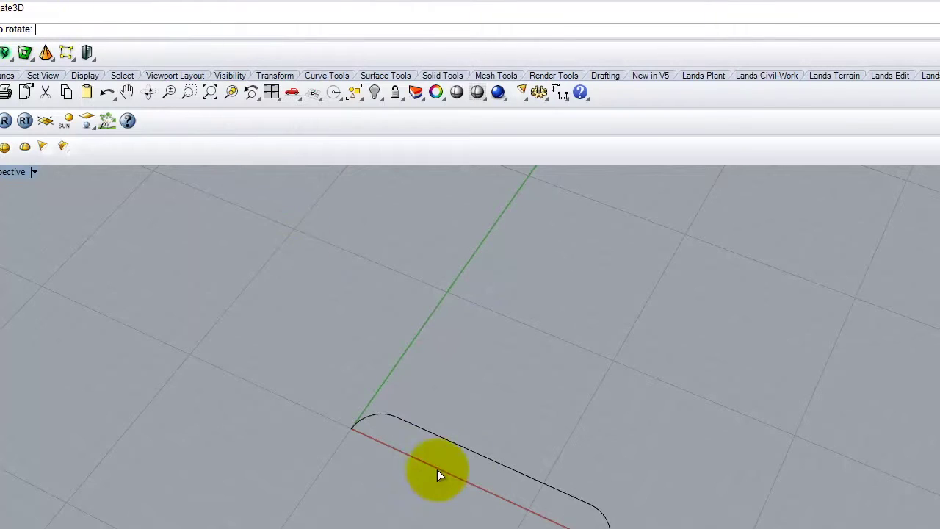
click(479, 458)
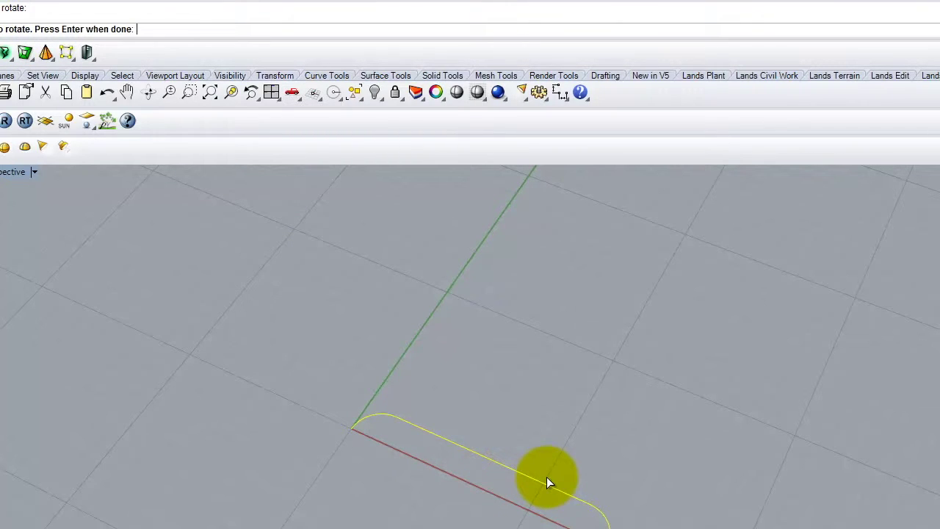
key(Return)
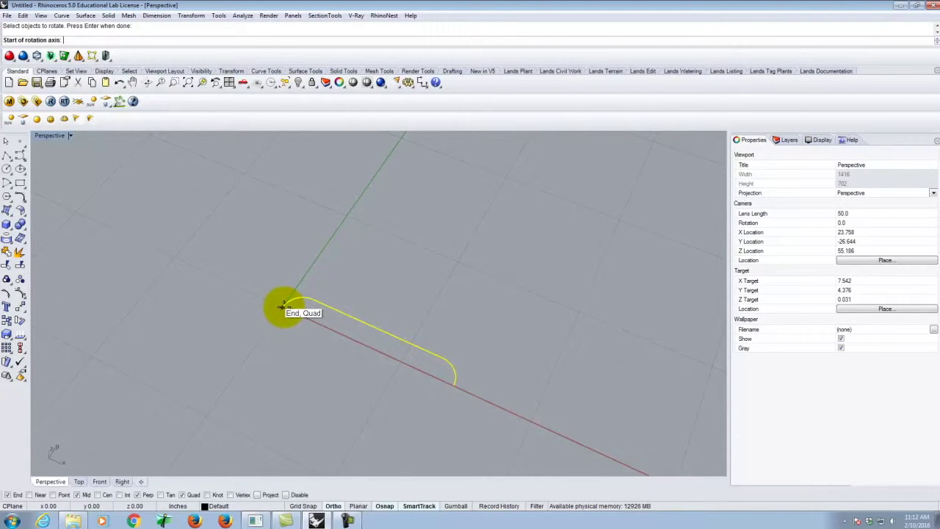
click(282, 307)
click(458, 387)
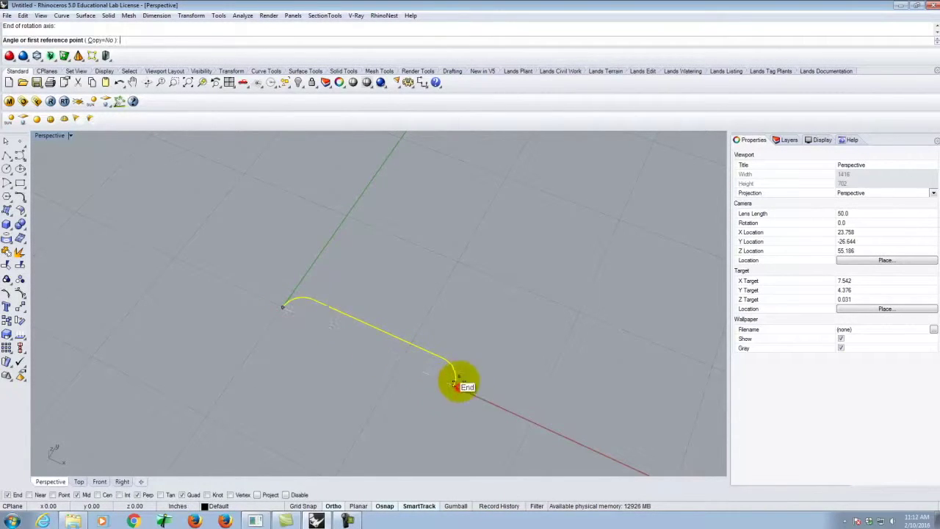
click(316, 254)
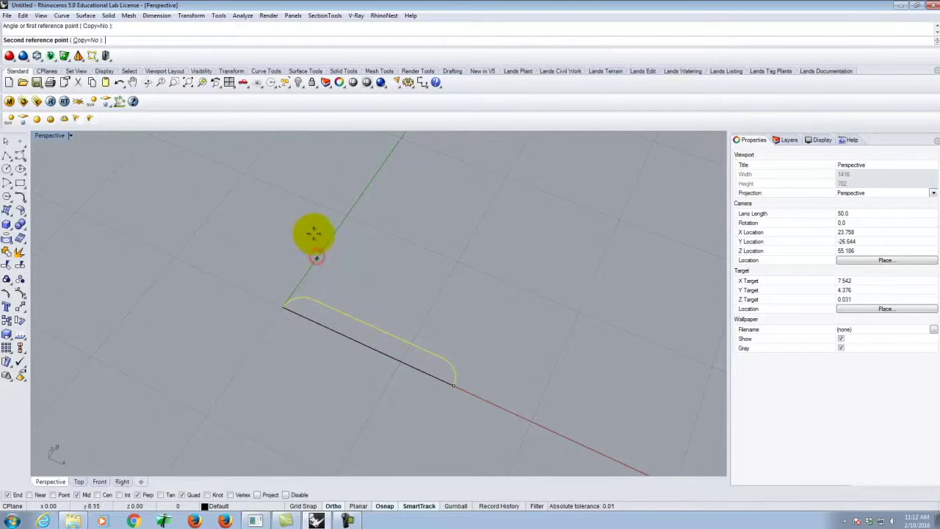
click(230, 233)
right_drag(291, 415, 374, 362)
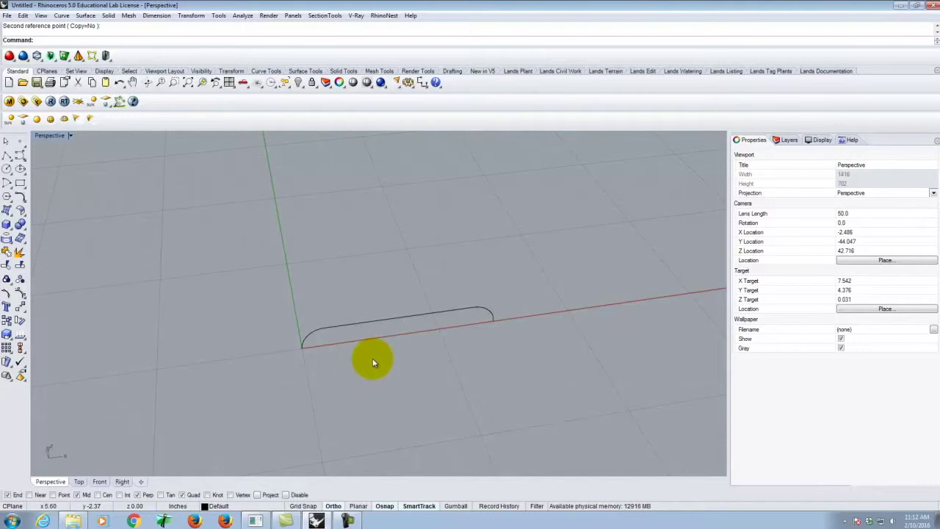
- Draw a circle with a 0.5-inch diameter centred on the profile curve's endpoint at the origin
click(7, 170)
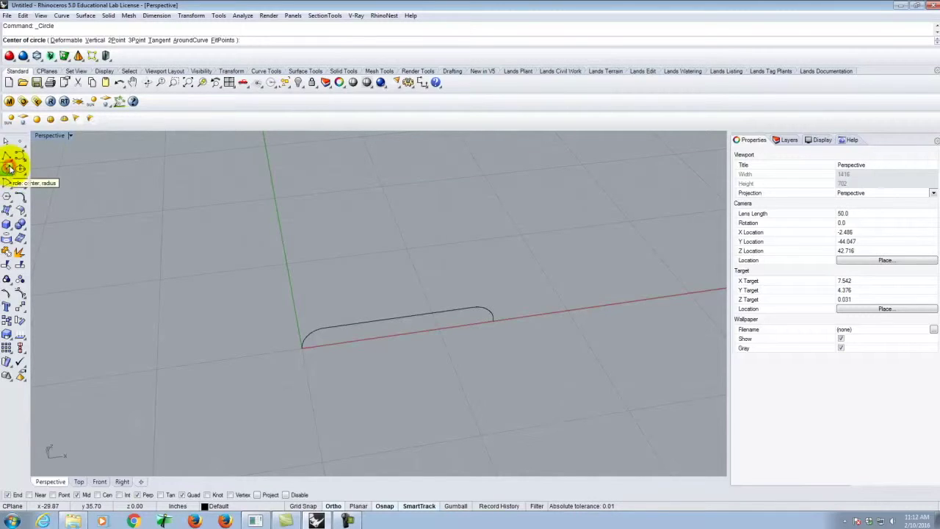
click(9, 169)
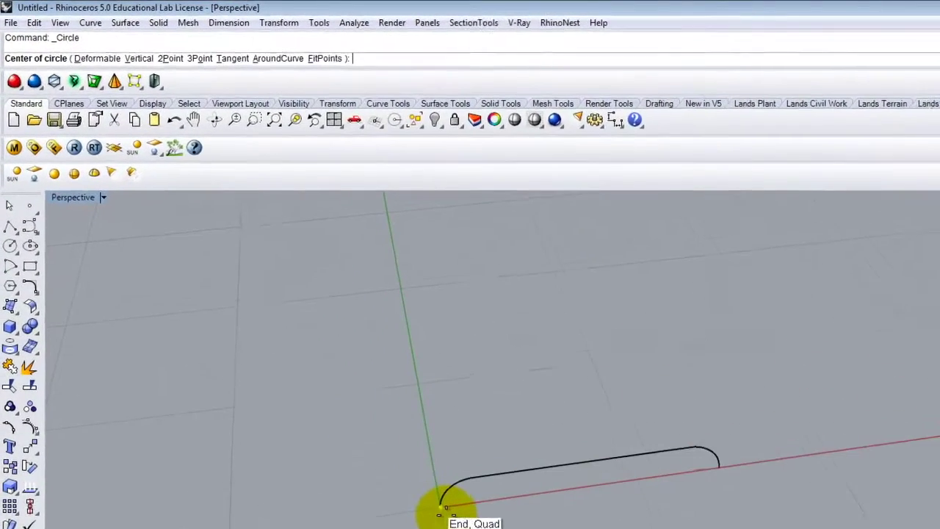
click(324, 372)
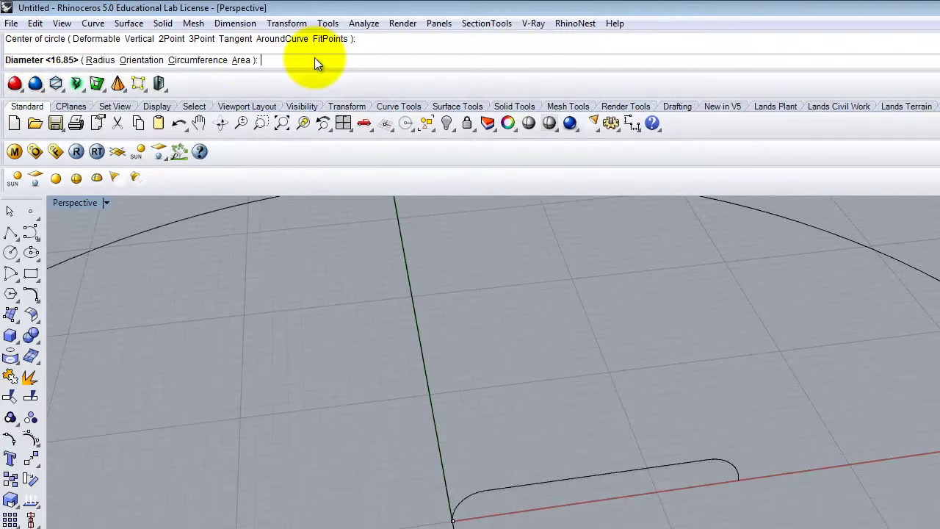
click(100, 60)
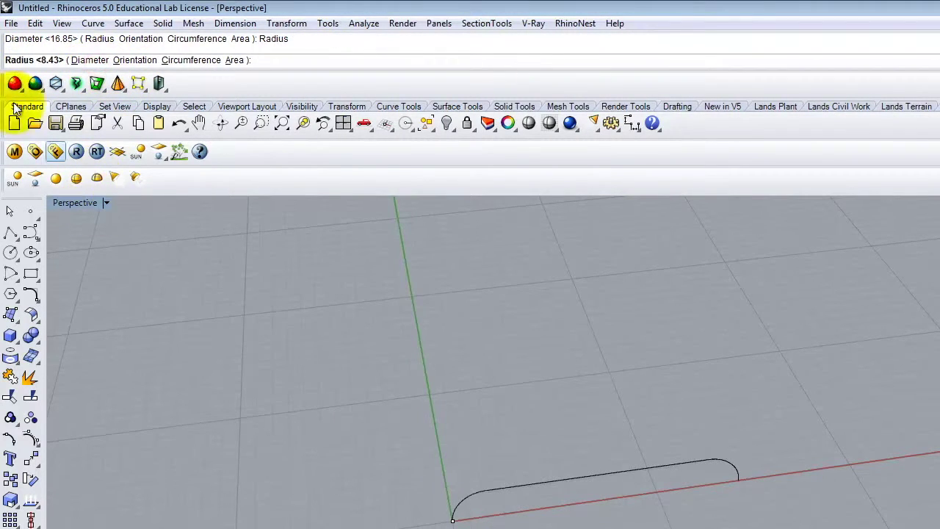
click(89, 61)
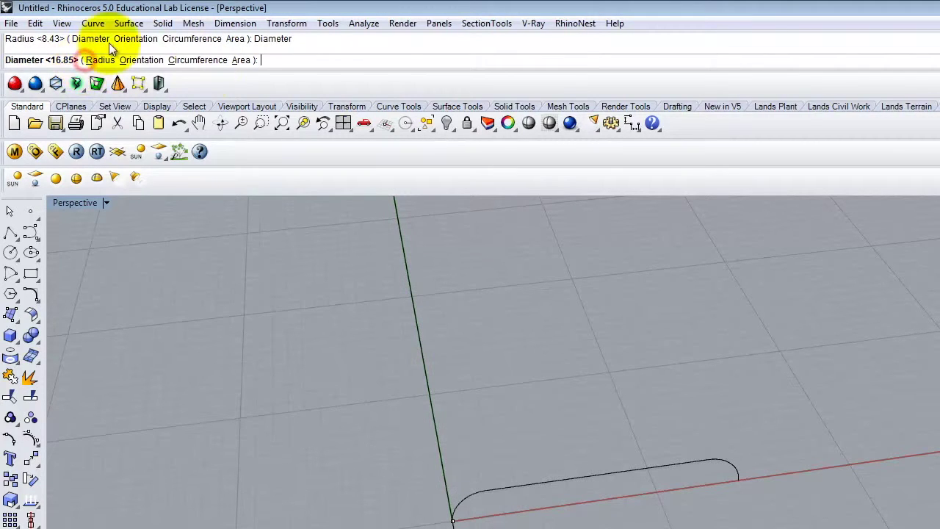
key(Delete)
text(.5")
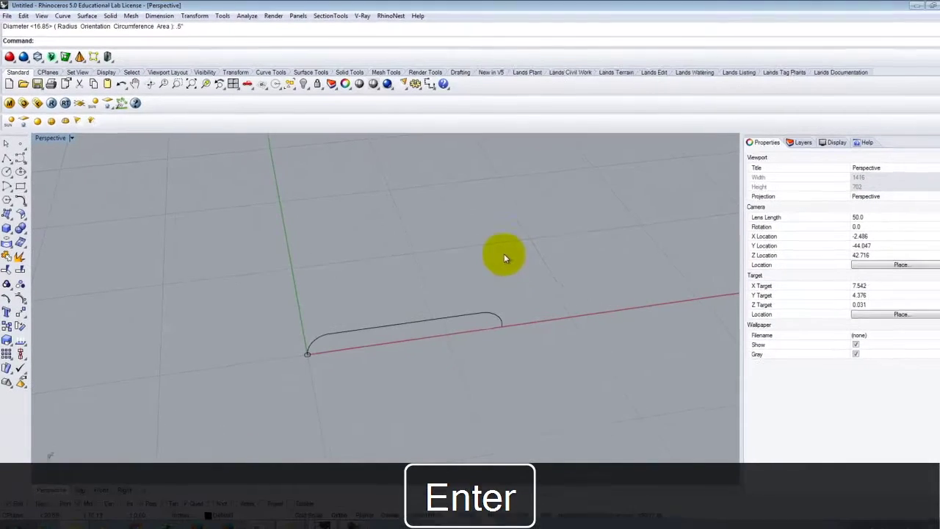
scroll(308, 340, up, 5)
scroll(309, 341, up, 3)
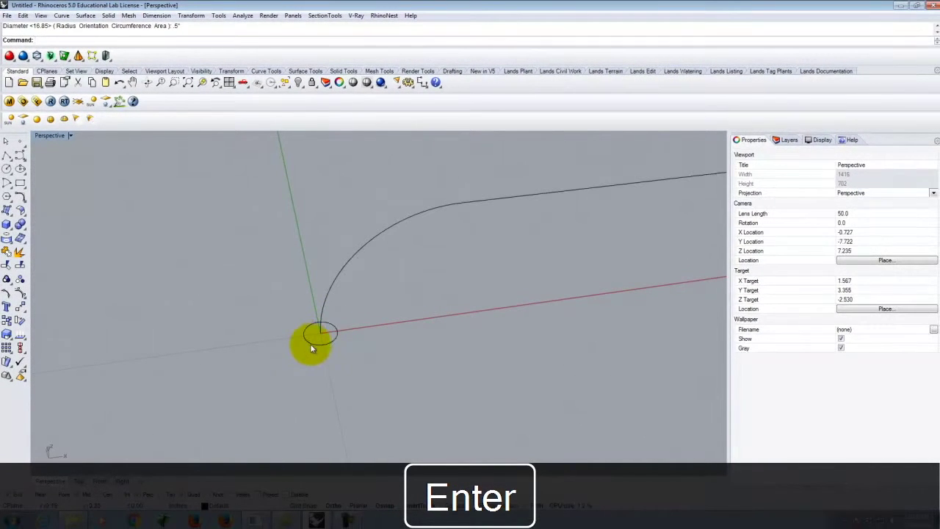
click(310, 343)
click(297, 382)
- Generate a one-rail sweep preview with the upright profile curve as the rail and the 0.5-inch circle as the cross-section
scroll(266, 324, down, 4)
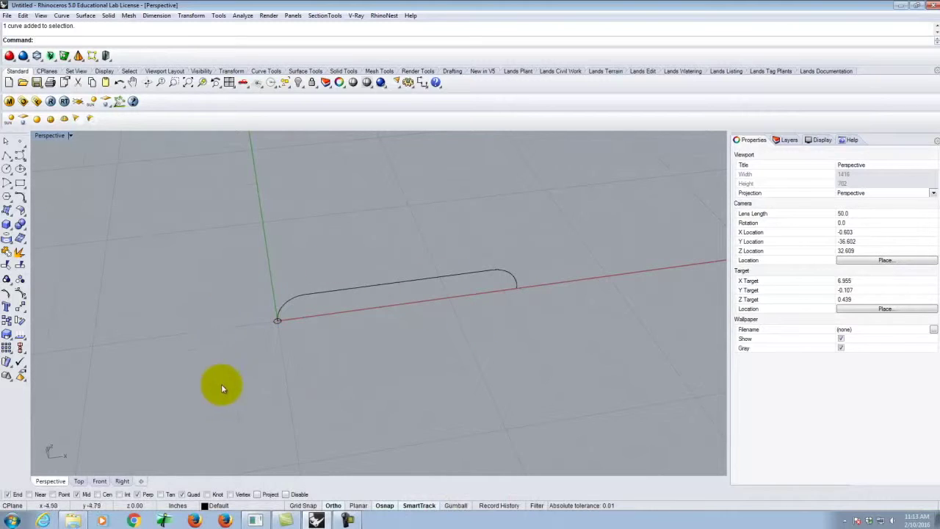
right_drag(368, 372, 307, 333)
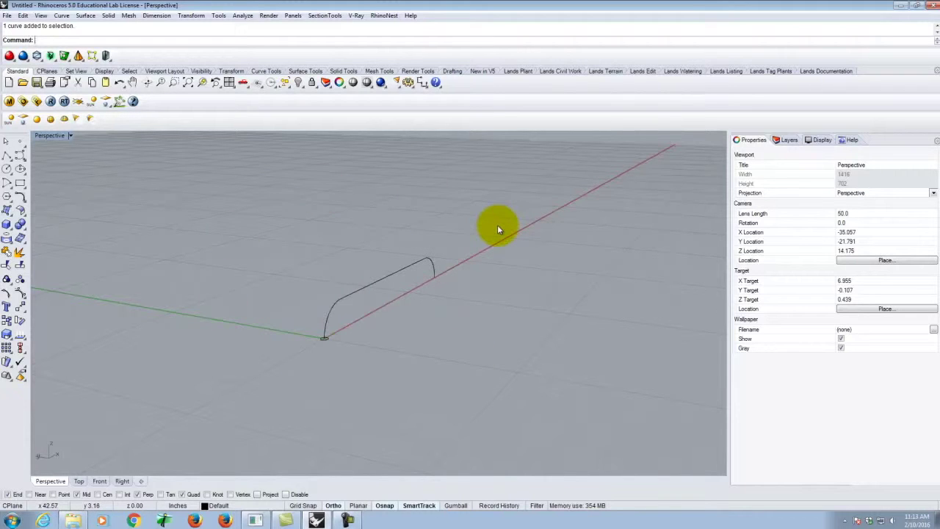
scroll(312, 352, up, 5)
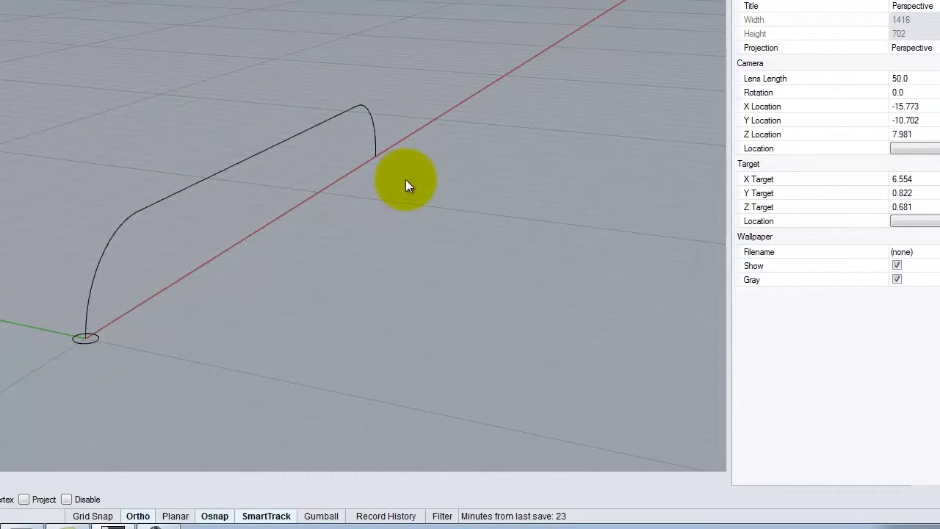
click(77, 346)
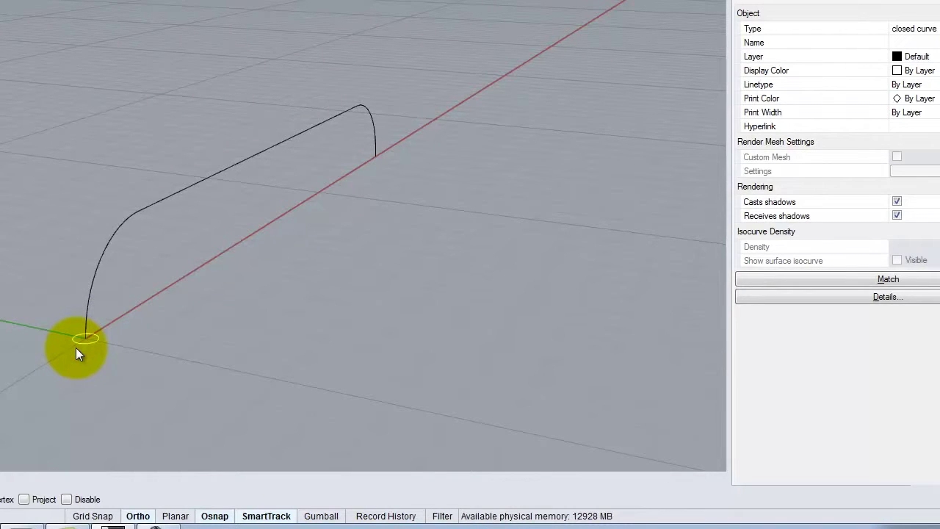
click(93, 282)
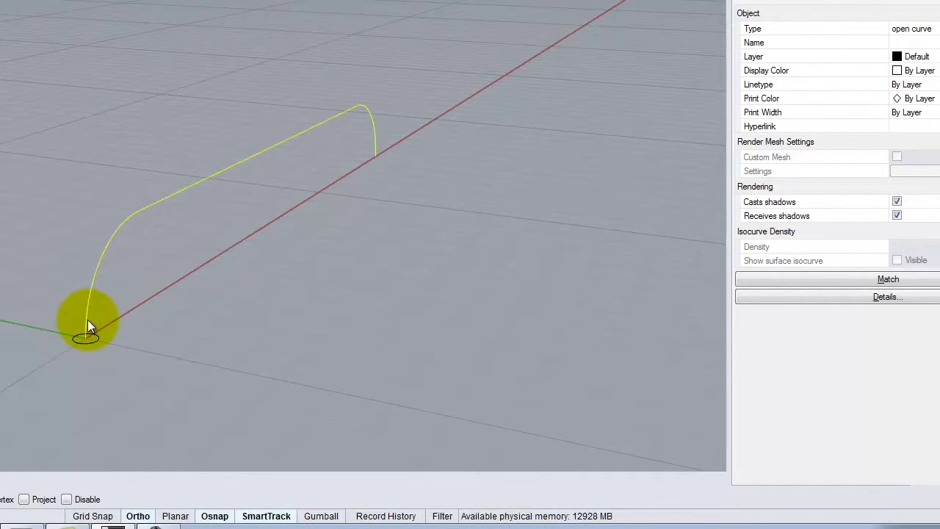
click(53, 378)
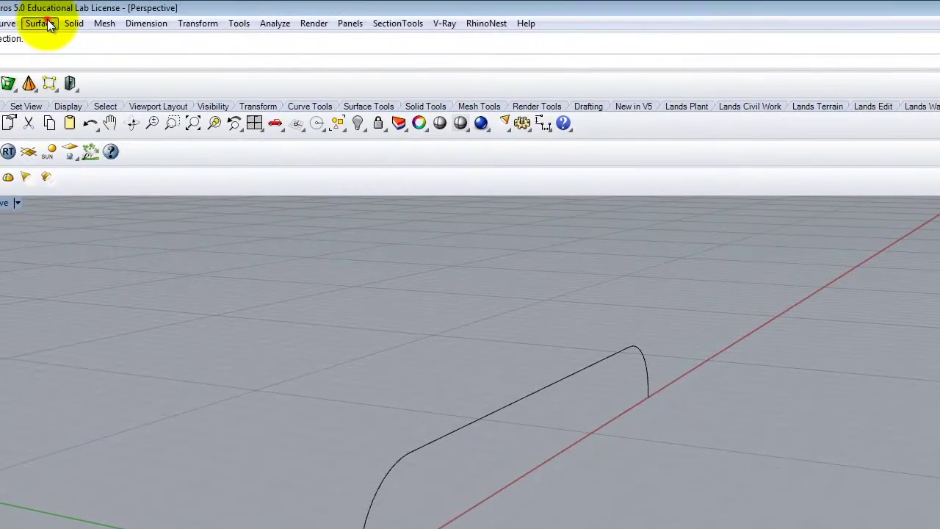
click(40, 23)
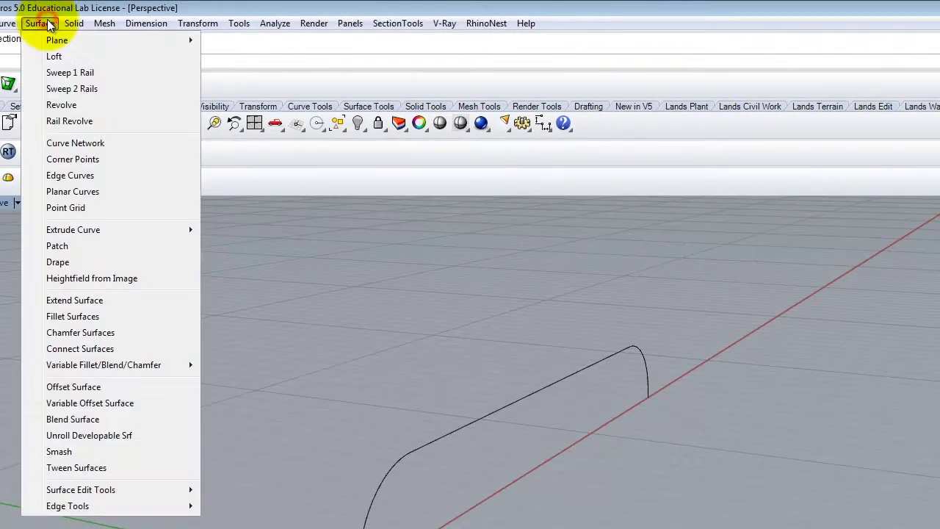
click(52, 74)
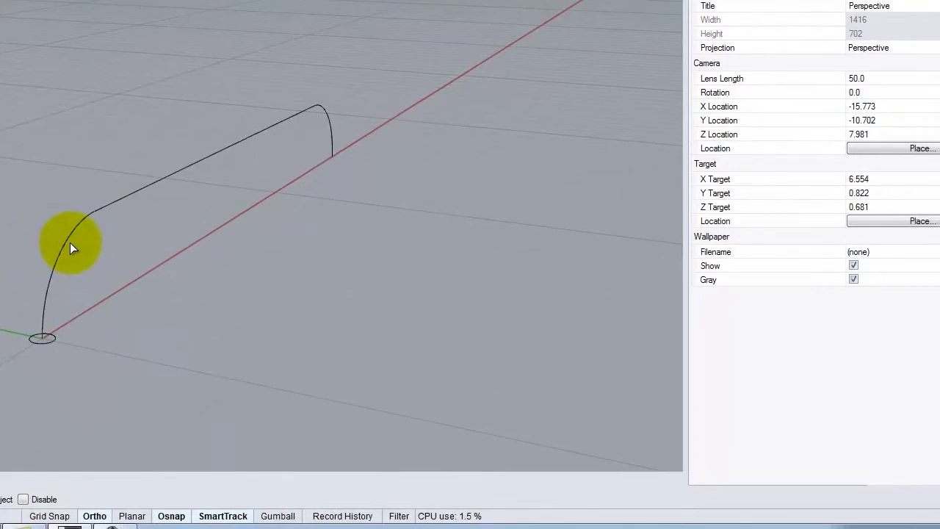
click(385, 481)
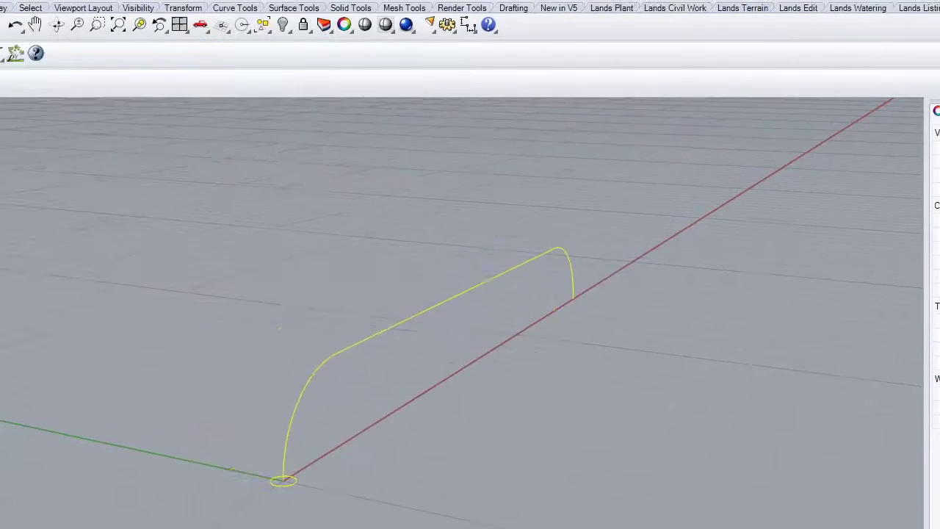
key(Return)
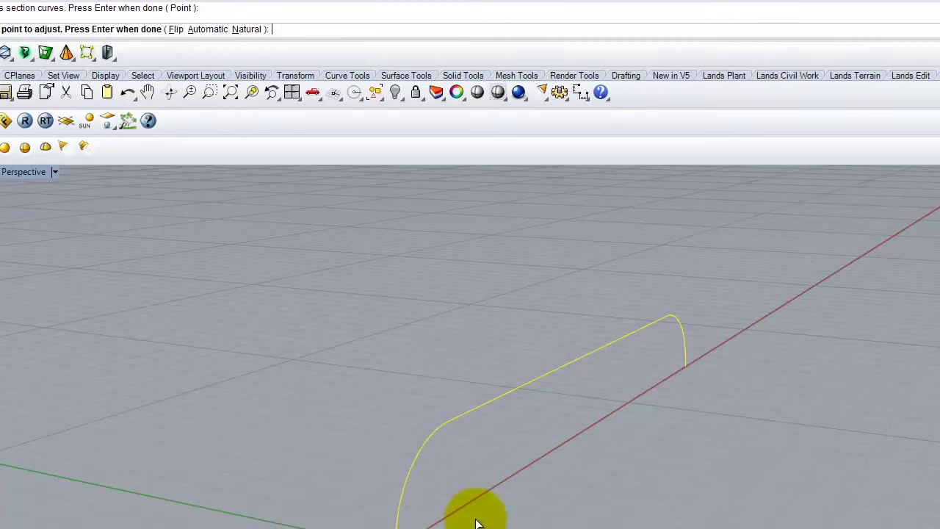
key(Return)
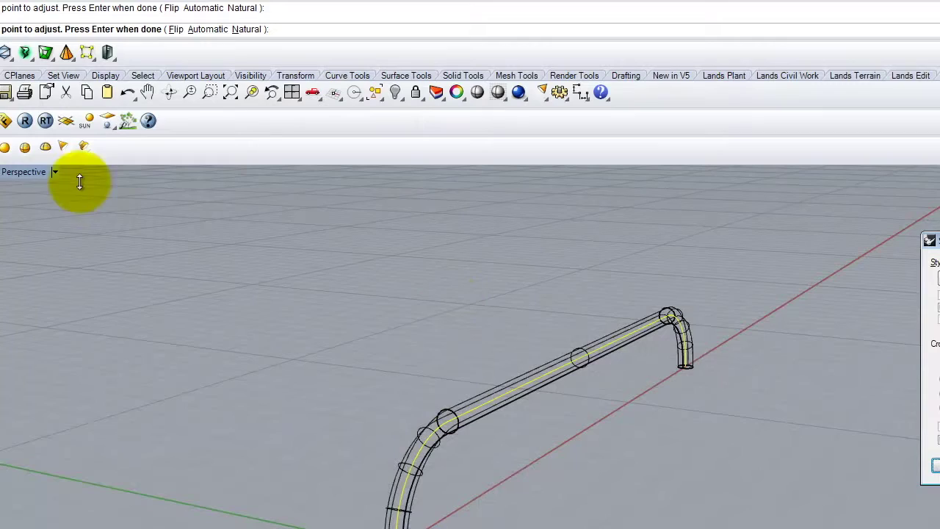
- Set the Perspective viewport to Shaded display and examine the previewed tube from both ends
click(54, 172)
click(46, 228)
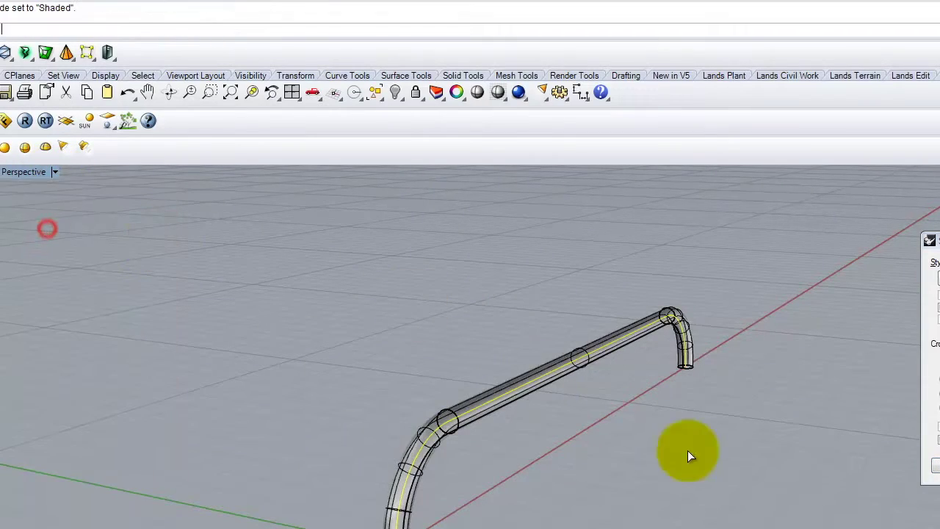
mouse_move(757, 433)
right_down()
mouse_move(464, 371)
mouse_move(417, 421)
mouse_move(613, 404)
right_up()
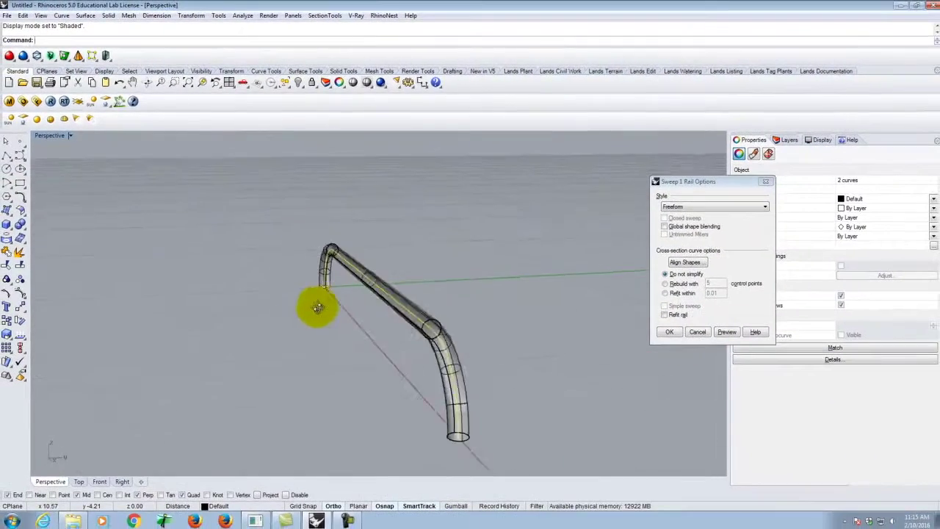
right_drag(453, 298, 367, 343)
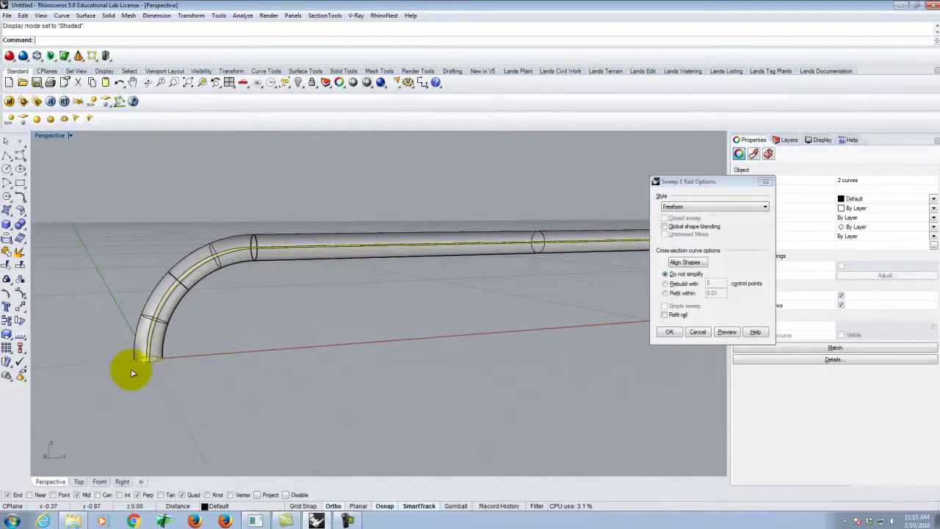
right_drag(397, 245, 455, 274)
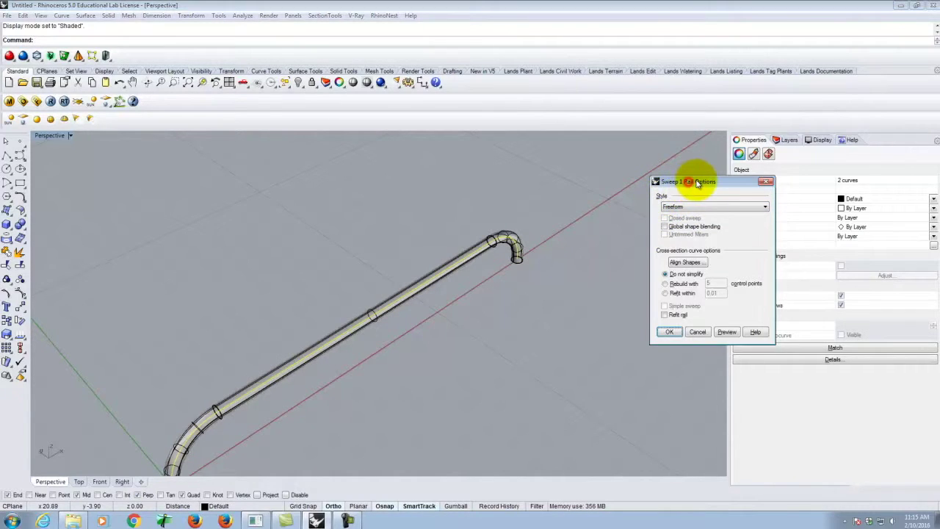
- Complete the one-rail sweep of the handle with the Freeform style and the Do not simplify cross-section option
drag(695, 183, 609, 195)
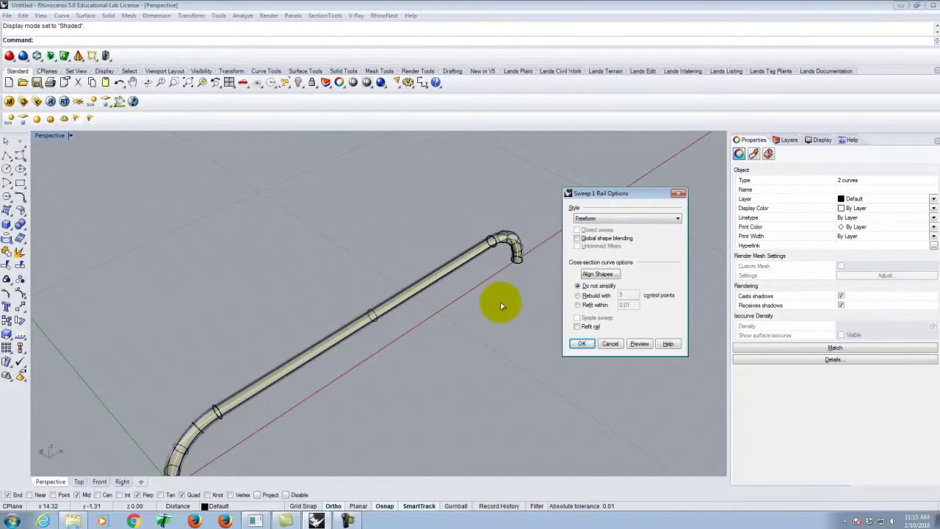
click(613, 219)
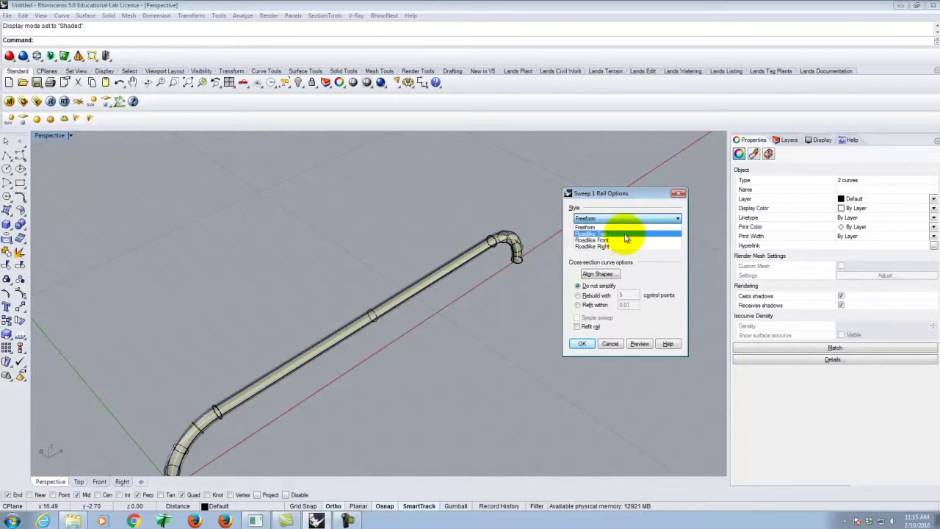
click(656, 263)
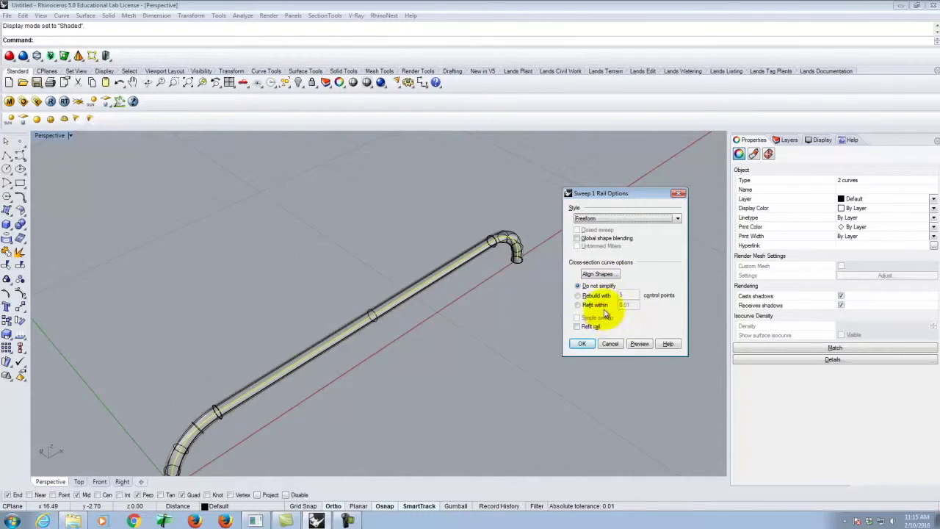
click(583, 345)
right_drag(581, 342, 431, 398)
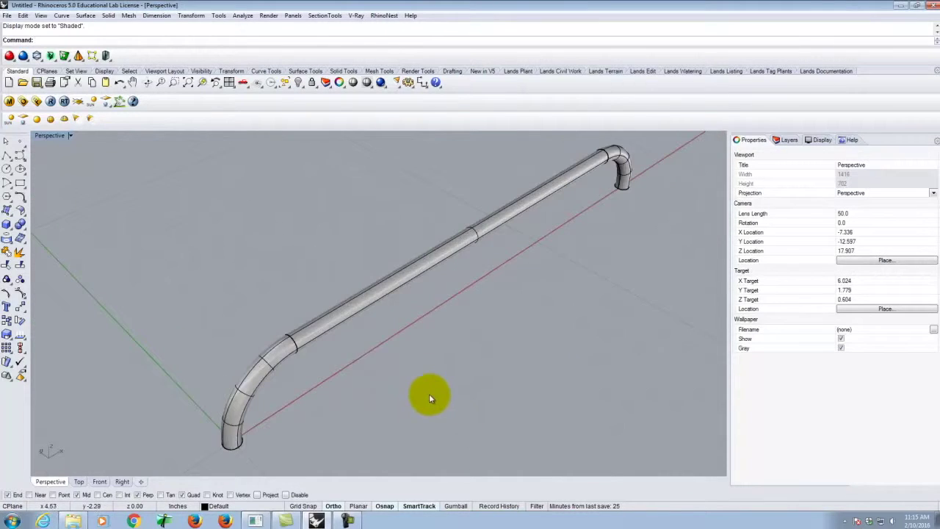
click(352, 312)
click(383, 377)
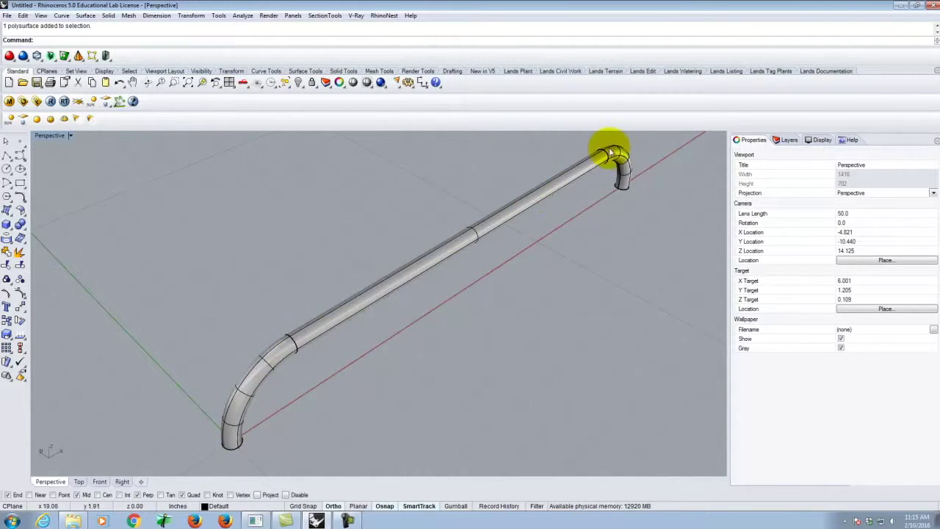
ctrl+right_drag(596, 263, 466, 294)
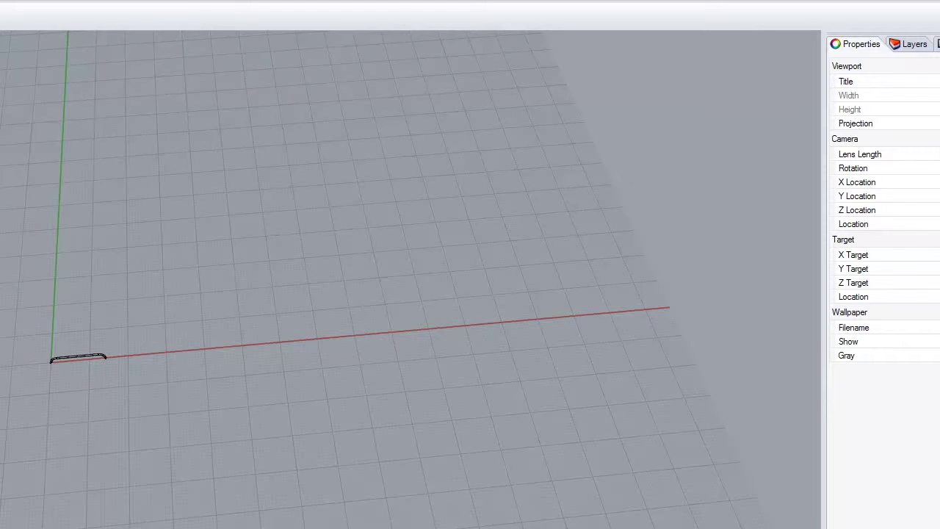
right_click(47, 160)
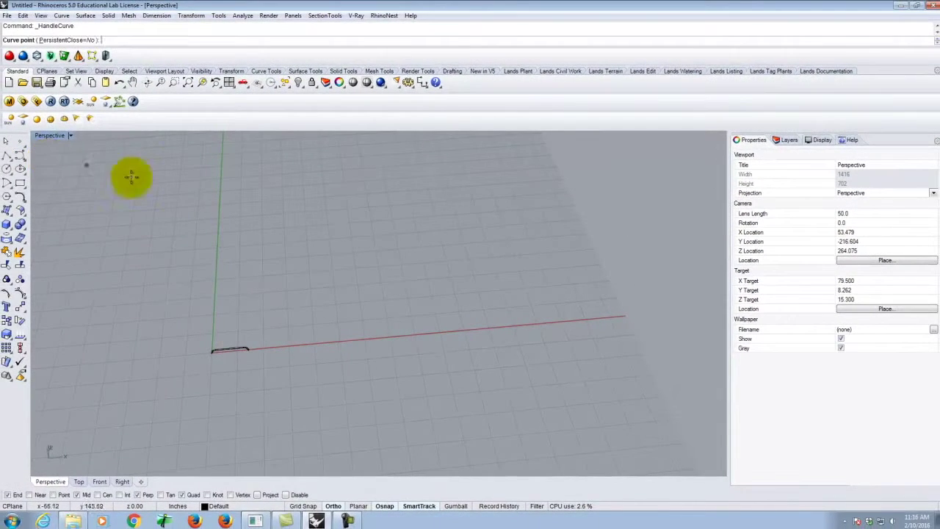
scroll(69, 336, down, 5)
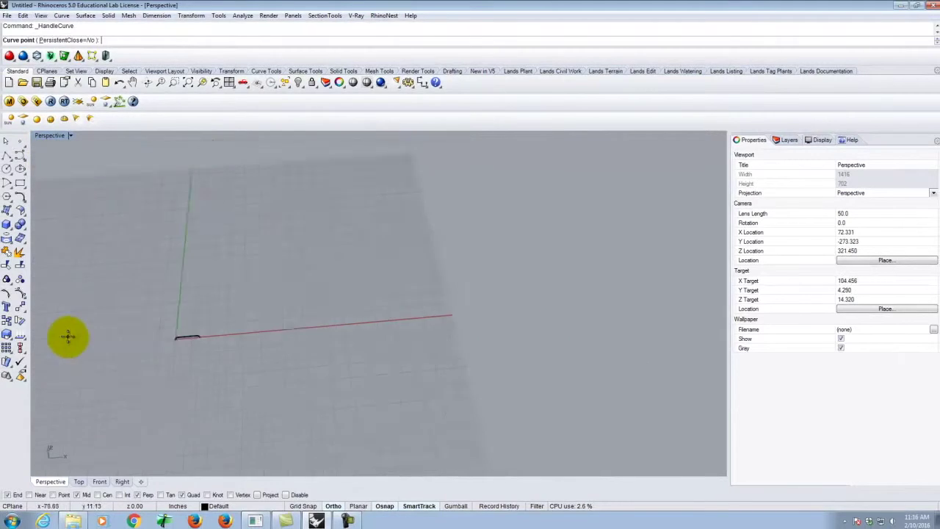
click(407, 354)
click(426, 468)
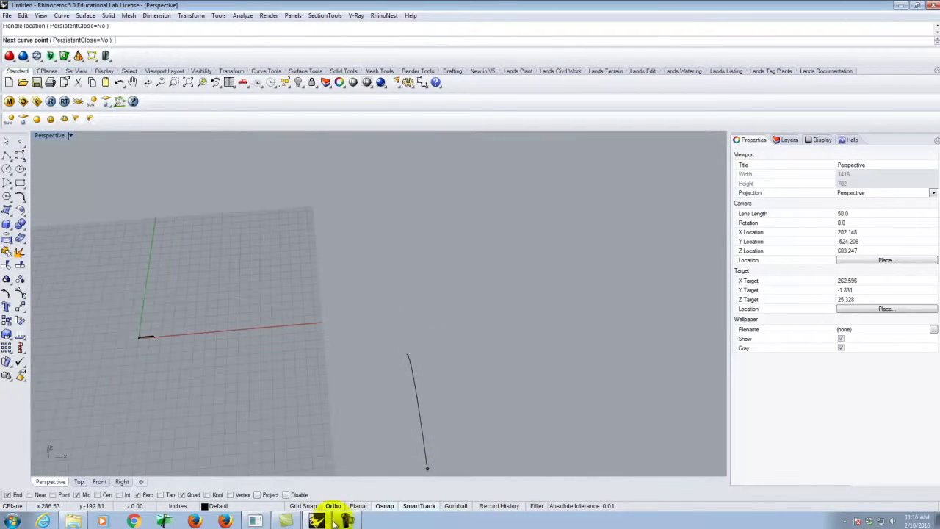
key(Escape)
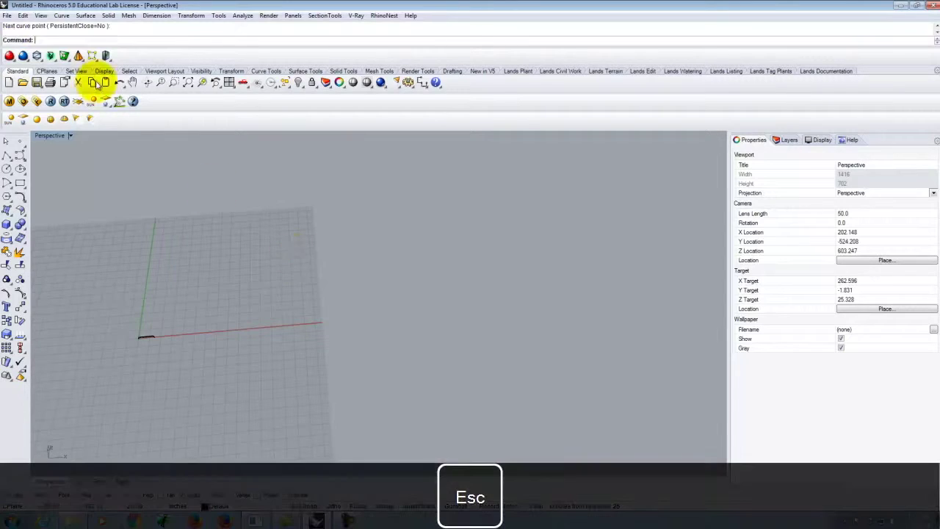
- Draw an open, winding interpolated curve through nine points in the Top view, beside the grid on its positive X side
click(18, 153)
click(60, 160)
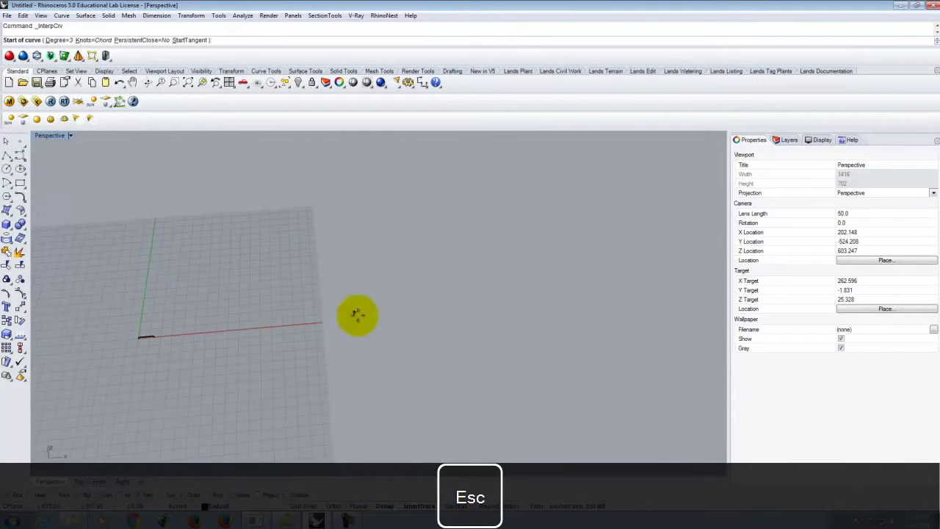
double_click(59, 138)
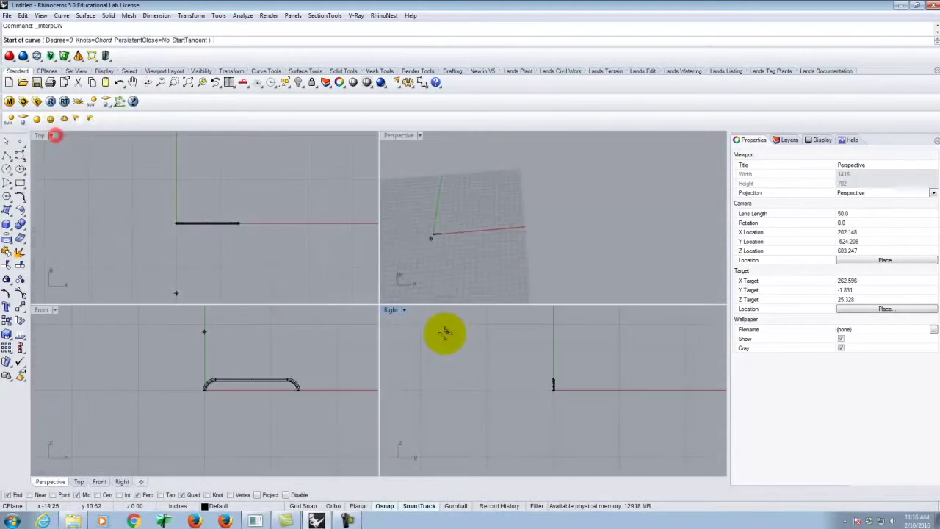
scroll(151, 272, down, 5)
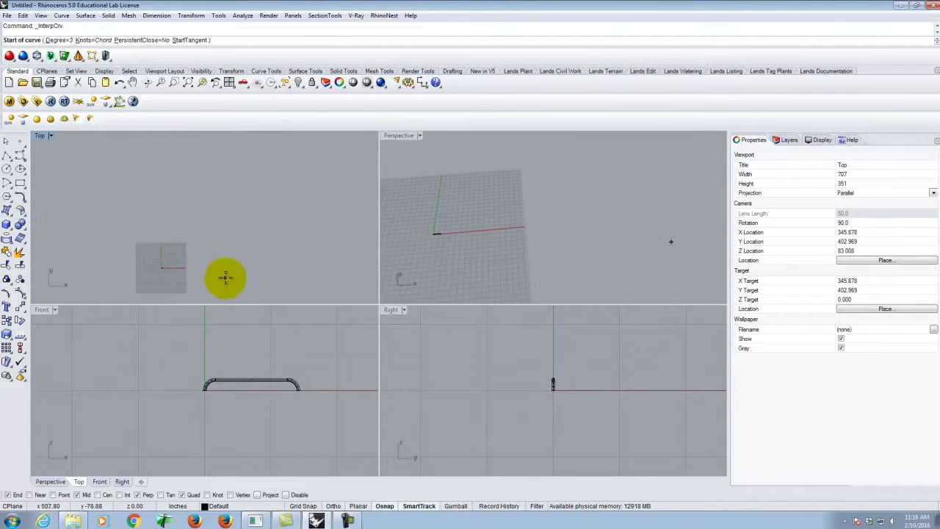
click(227, 277)
click(248, 233)
click(224, 226)
click(223, 184)
click(275, 172)
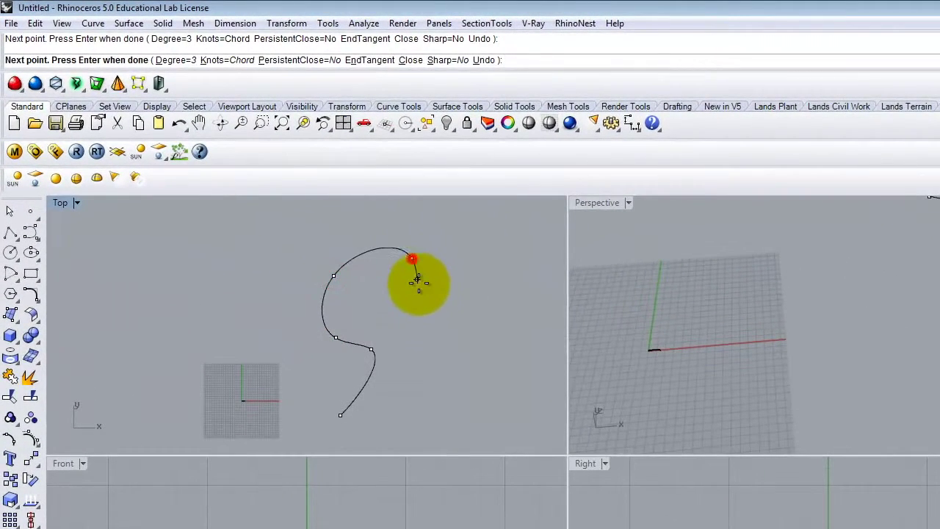
click(438, 362)
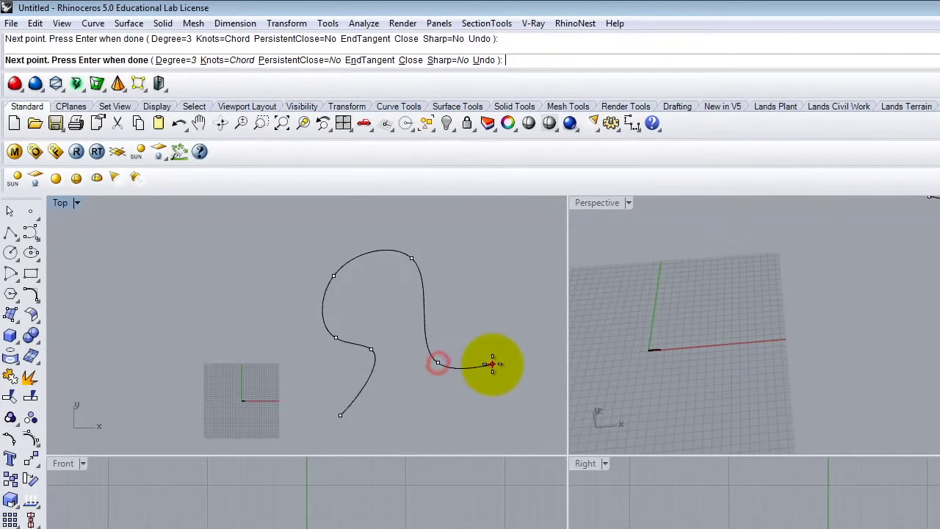
click(492, 363)
click(491, 277)
click(491, 249)
key(Return)
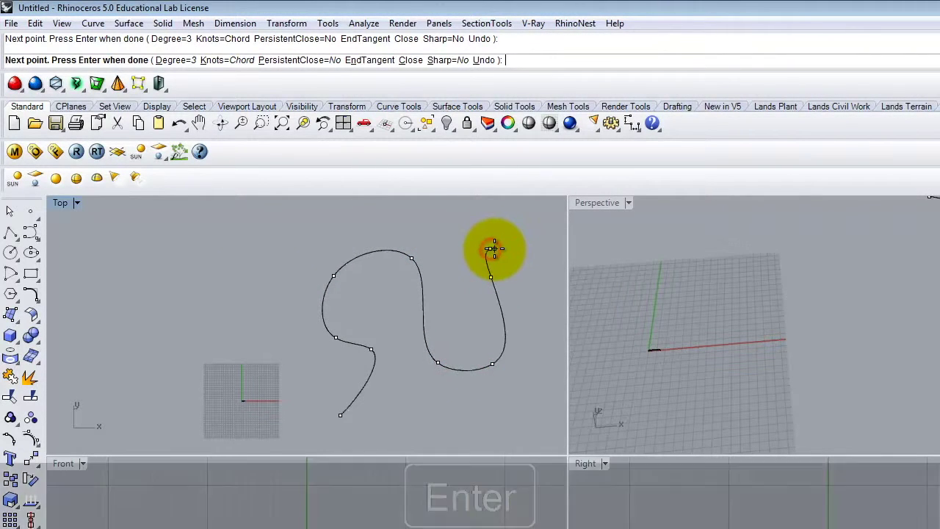
right_click(400, 401)
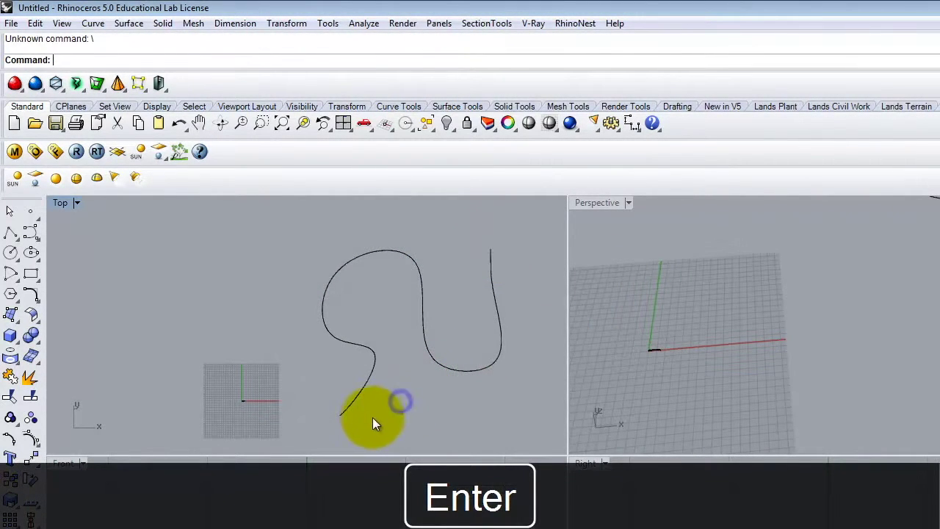
- Draw a second open interpolated curve in the Top view, winding alongside the first from its lower end to its upper end
right_click(372, 418)
click(361, 425)
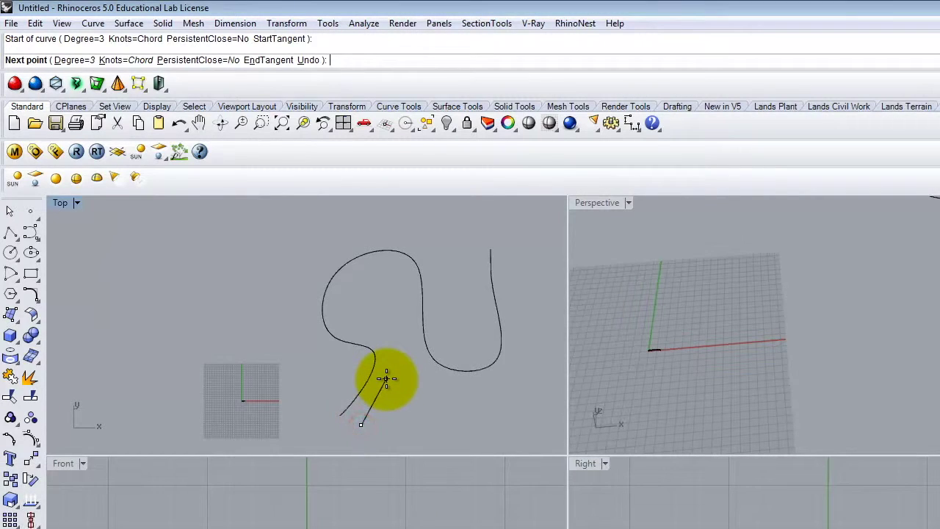
click(386, 379)
click(381, 345)
click(350, 335)
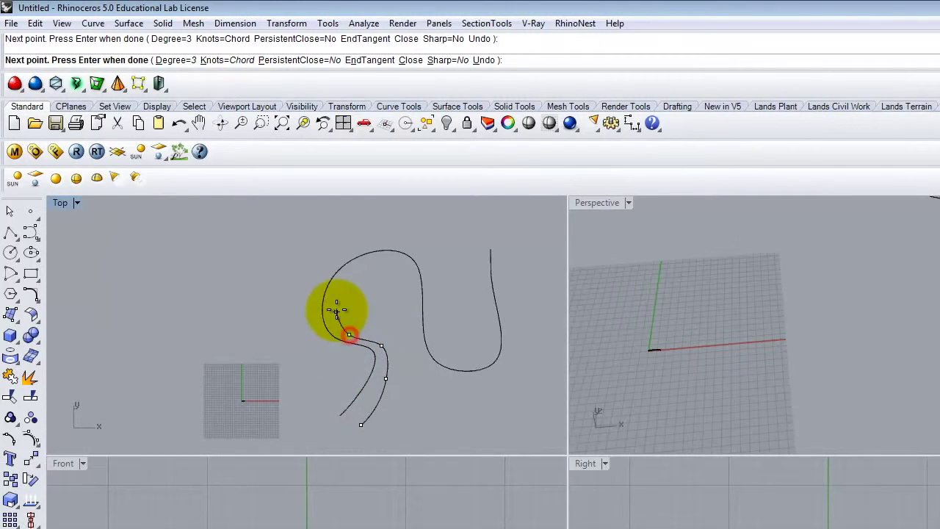
click(337, 309)
click(388, 302)
click(360, 306)
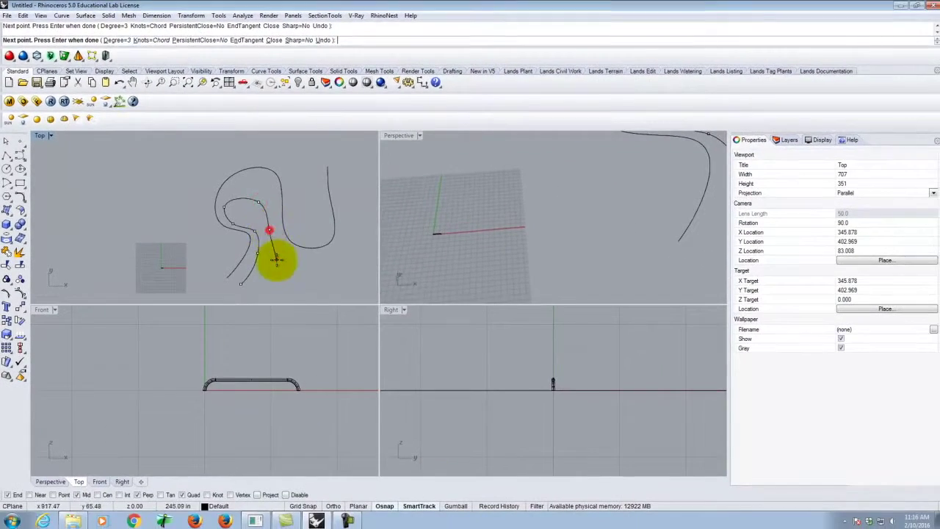
click(384, 378)
click(445, 394)
click(358, 240)
click(340, 213)
click(336, 167)
key(Return)
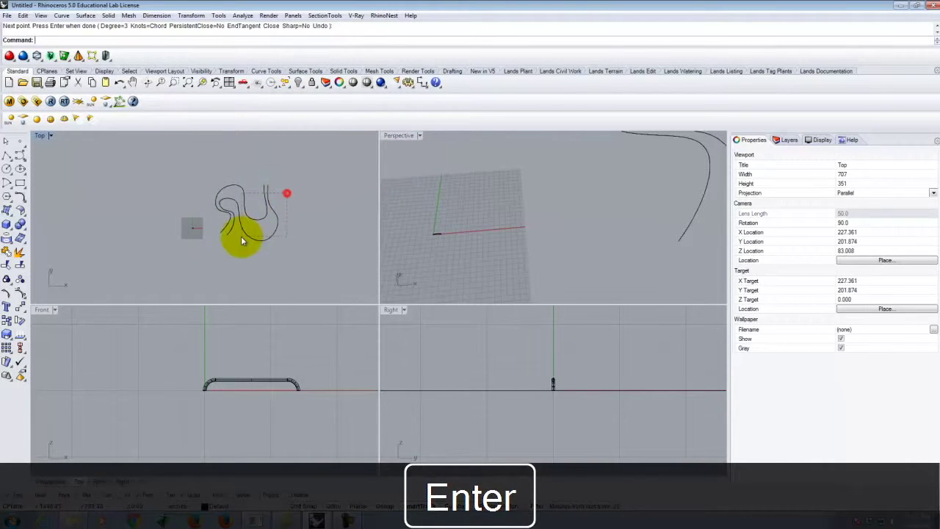
- Copy both winding curves once in the Top view, placing the duplicates beside the originals on the positive X side
drag(241, 236, 243, 236)
text(Copy)
key(Return)
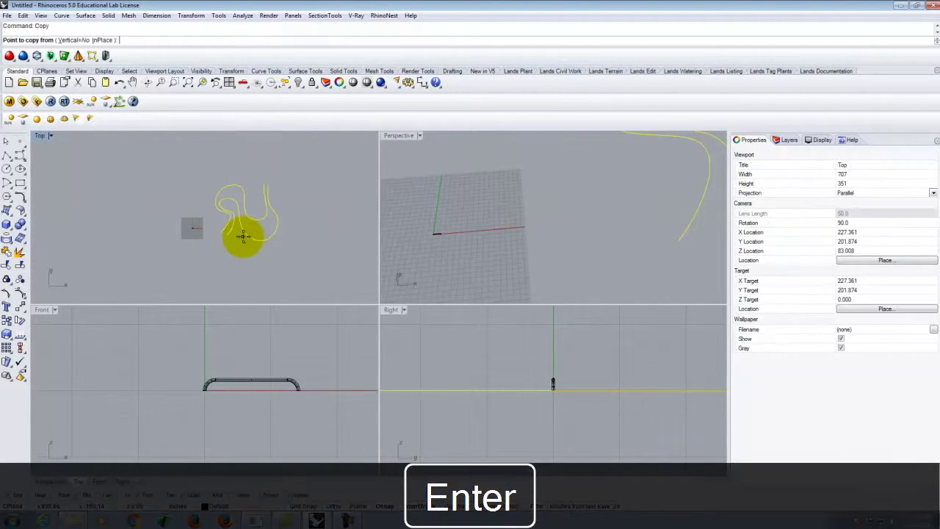
click(222, 269)
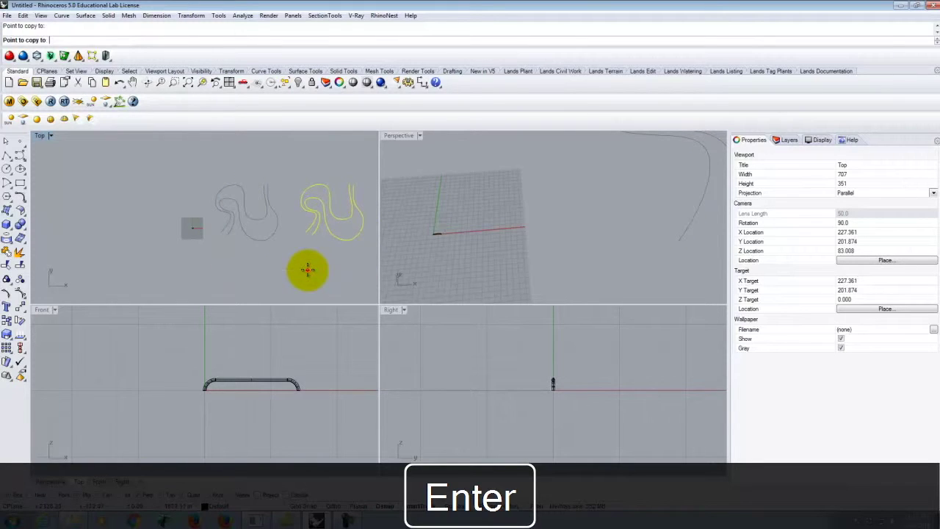
key(Escape)
- Turn on the control points of the two copied curves with PointsOn
right_drag(542, 226, 430, 237)
click(605, 213)
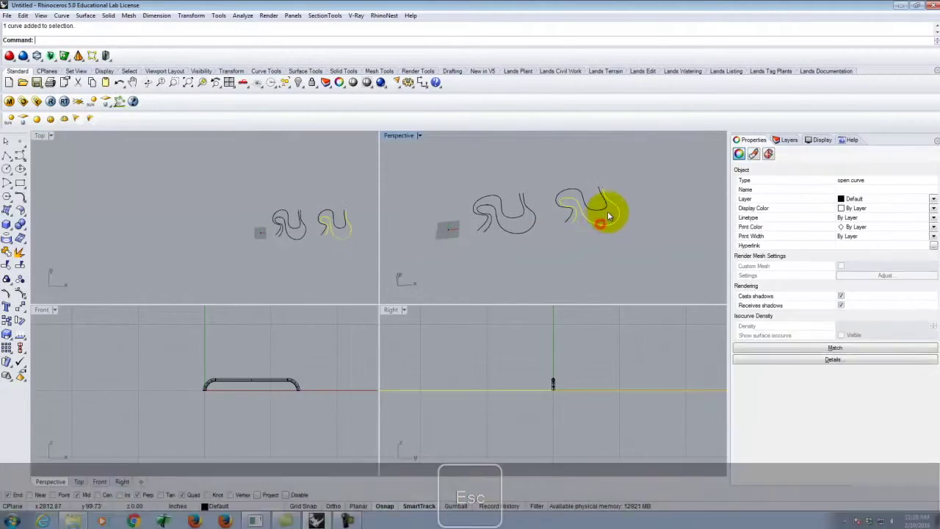
shift+click(603, 208)
text(PointsOn)
key(Return)
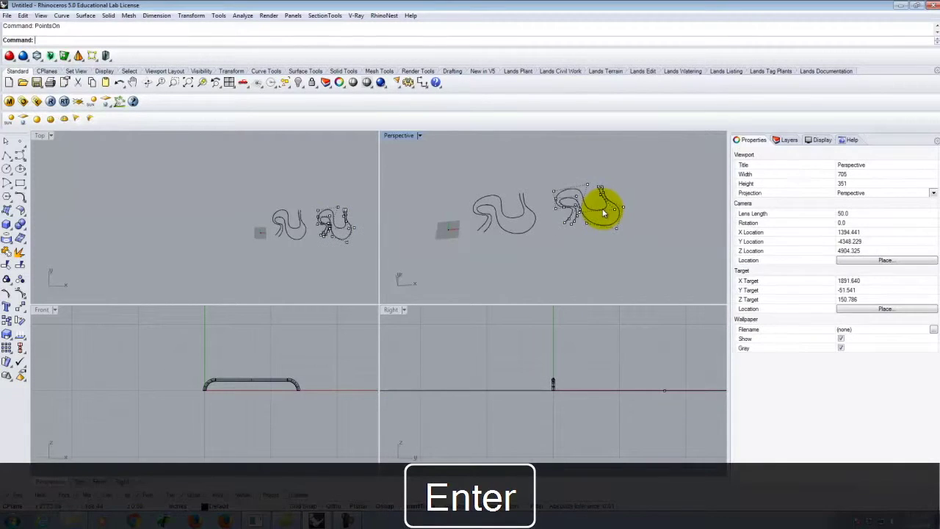
- Raise four control points around the middle bend of the copied curves straight up in the Right view, and end point editing
right_drag(628, 198, 573, 211)
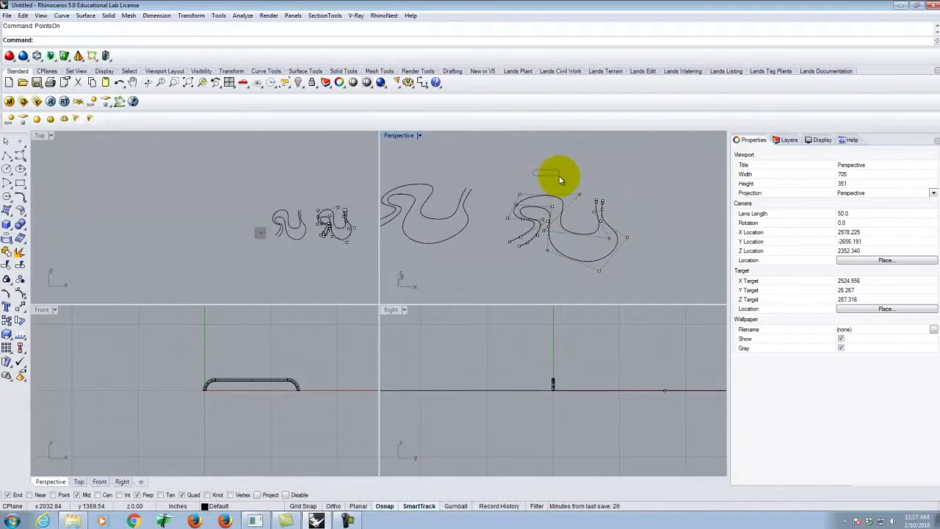
drag(550, 181, 576, 270)
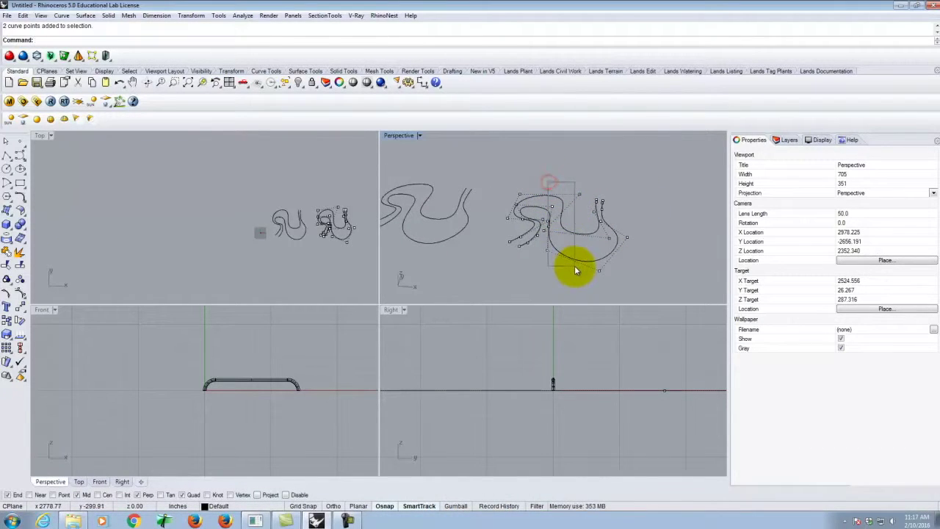
shift+click(579, 193)
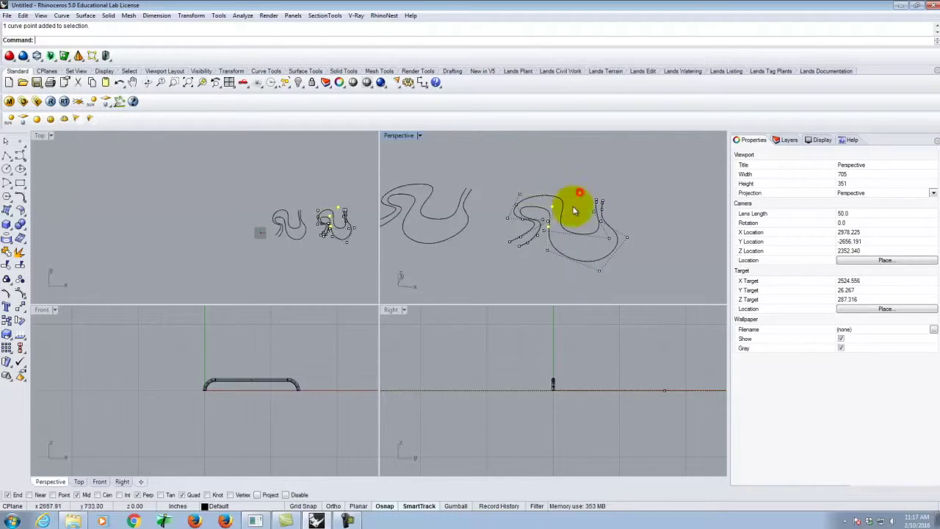
shift+click(548, 251)
right_drag(565, 386, 483, 389)
scroll(483, 389, down, 15)
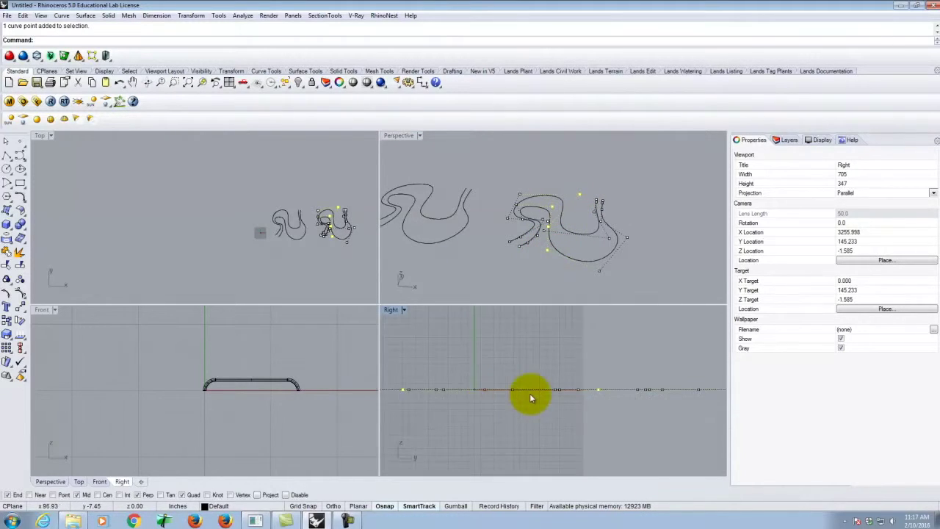
drag(560, 393, 560, 334)
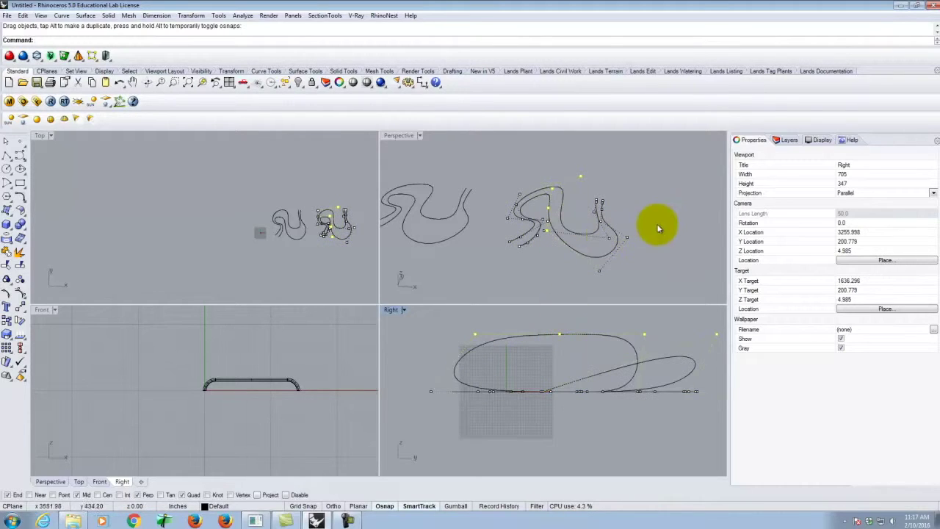
key(Escape)
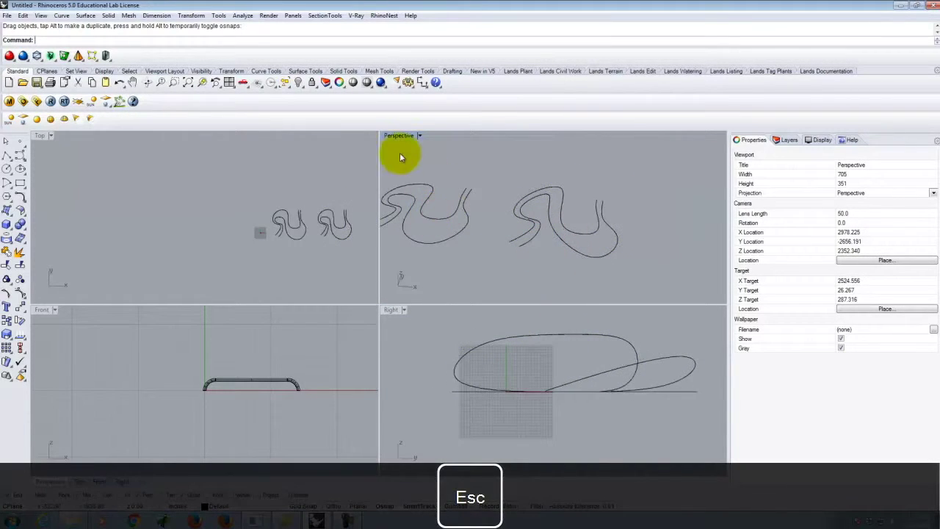
- In the maximized Perspective view, draw a circle about 68 inches in diameter centred on the near end of the first flat curve
double_click(406, 137)
right_drag(346, 262, 436, 405)
scroll(220, 404, up, 4)
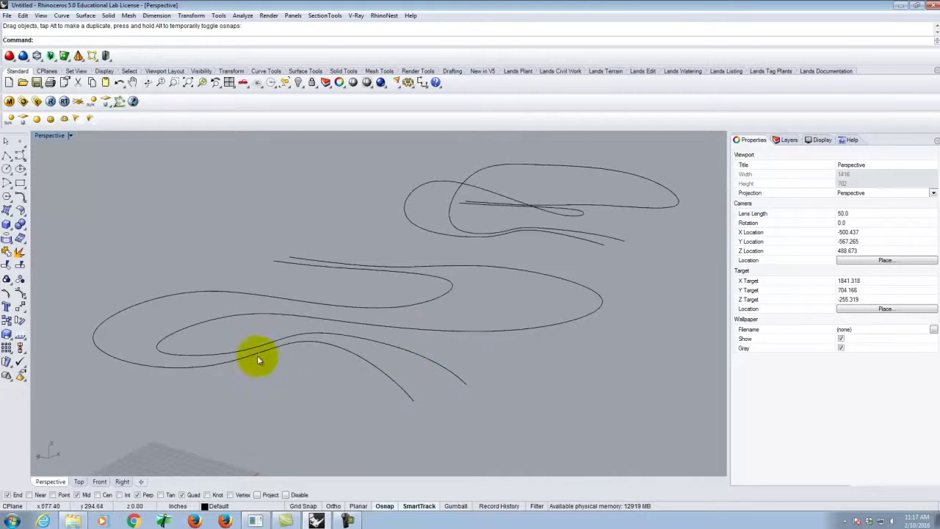
click(7, 171)
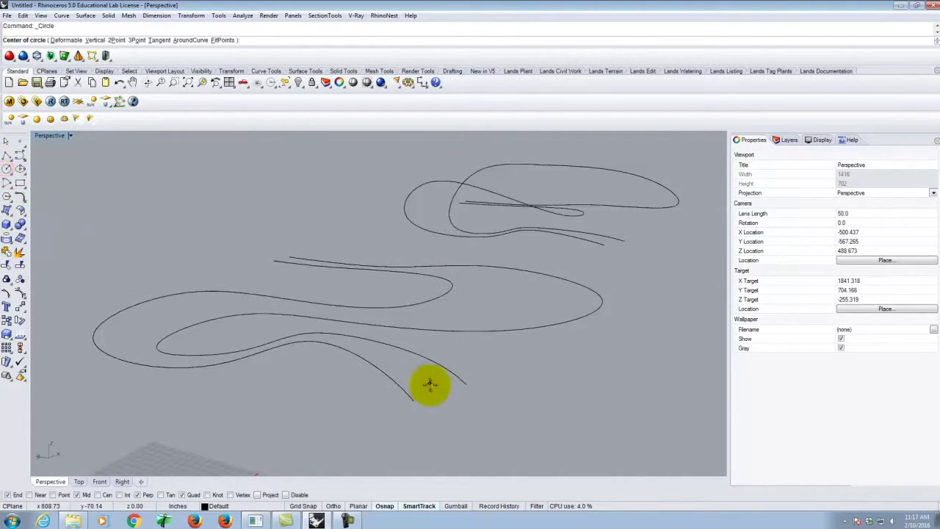
click(416, 403)
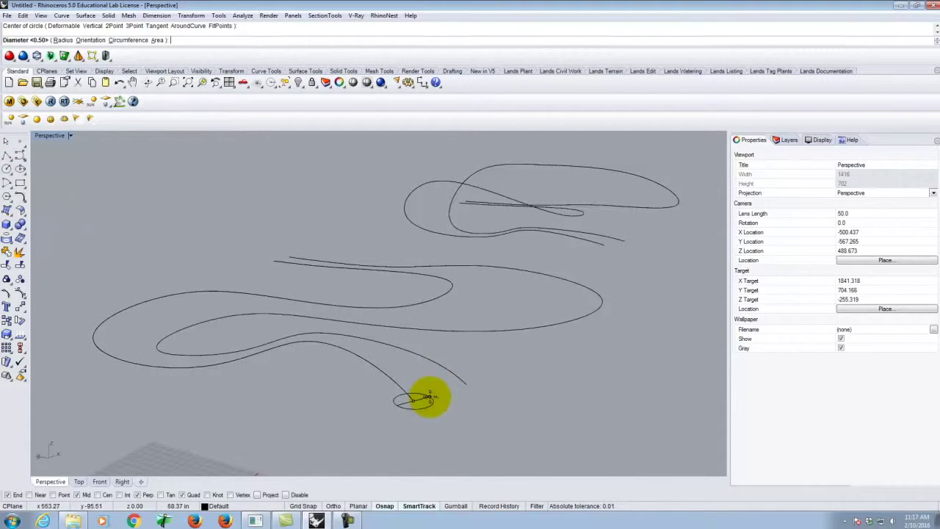
click(430, 397)
- Stand the circle upright across the curve's end with a 3D rotation about an axis from its centre to its edge, with Ortho on
click(428, 407)
right_drag(467, 405, 152, 412)
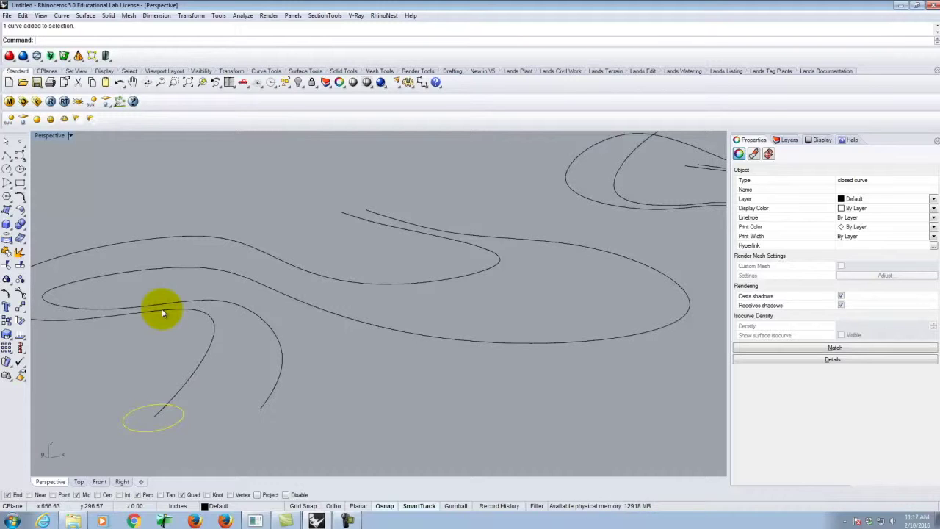
text(tate3D)
key(Return)
click(158, 418)
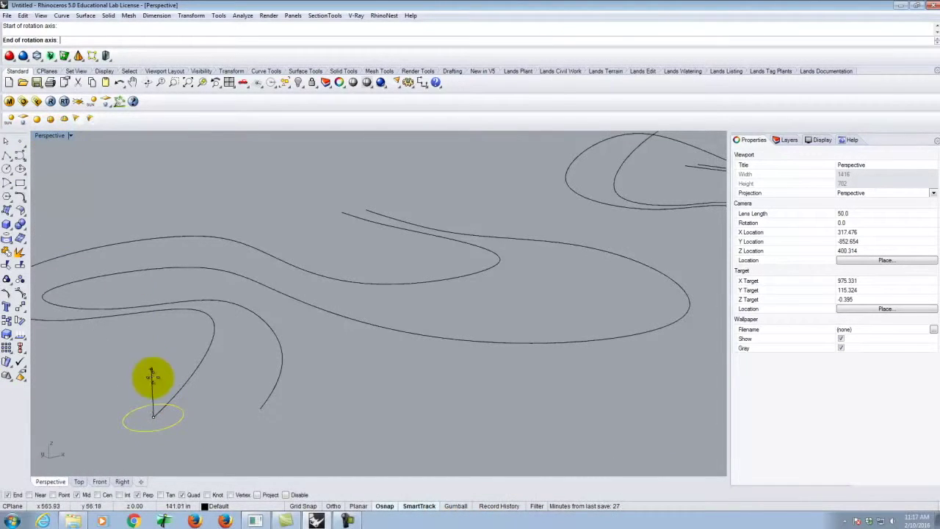
scroll(187, 380, down, 5)
scroll(187, 380, up, 8)
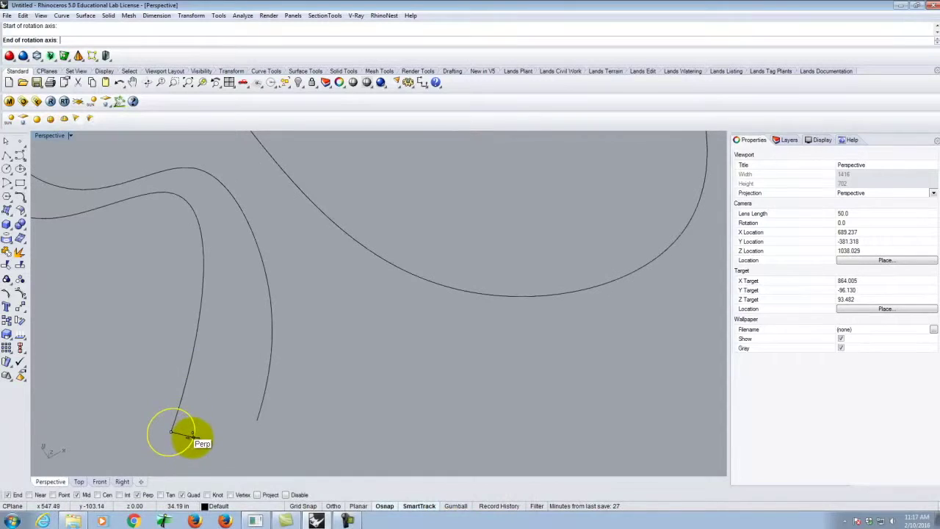
click(193, 437)
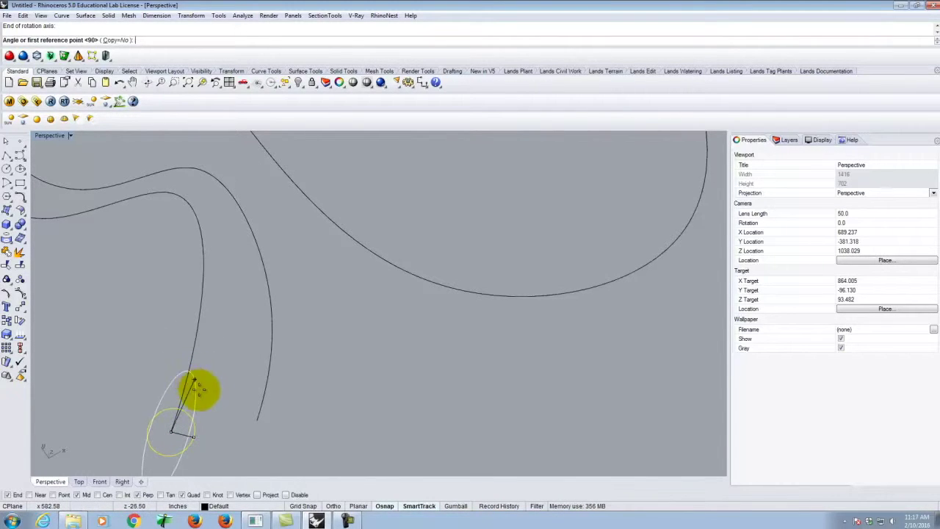
click(333, 505)
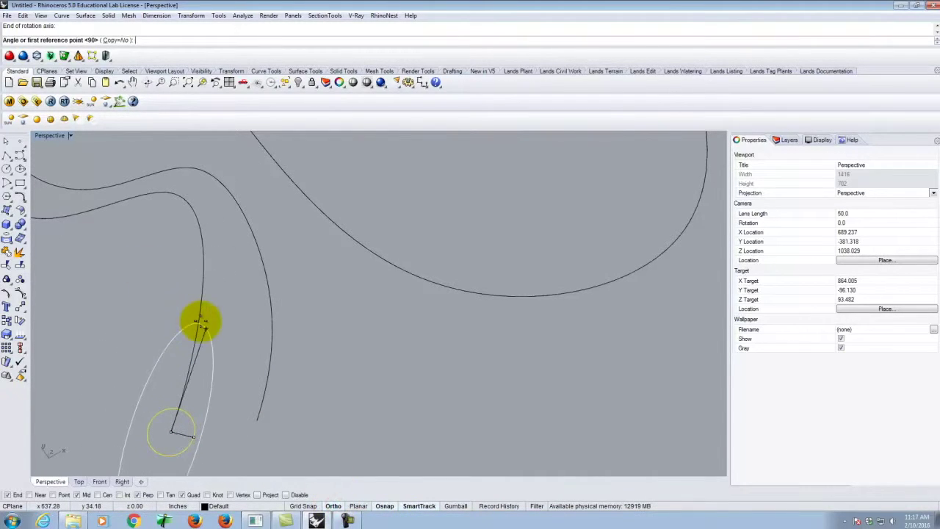
click(177, 321)
click(95, 308)
right_drag(325, 389, 318, 412)
key(Escape)
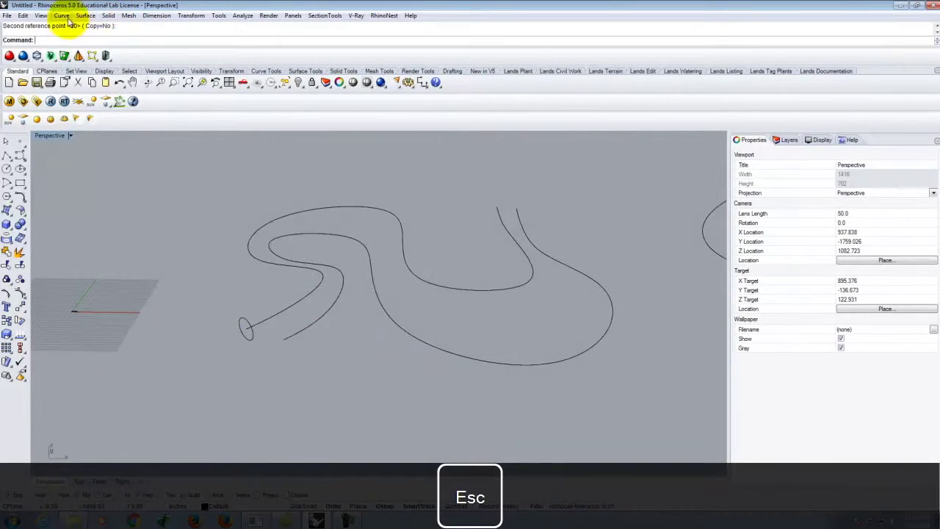
- Sweep the upright circle along the first flat curve with Sweep 1 Rail, using the Freeform style and Do not simplify
click(91, 15)
click(116, 50)
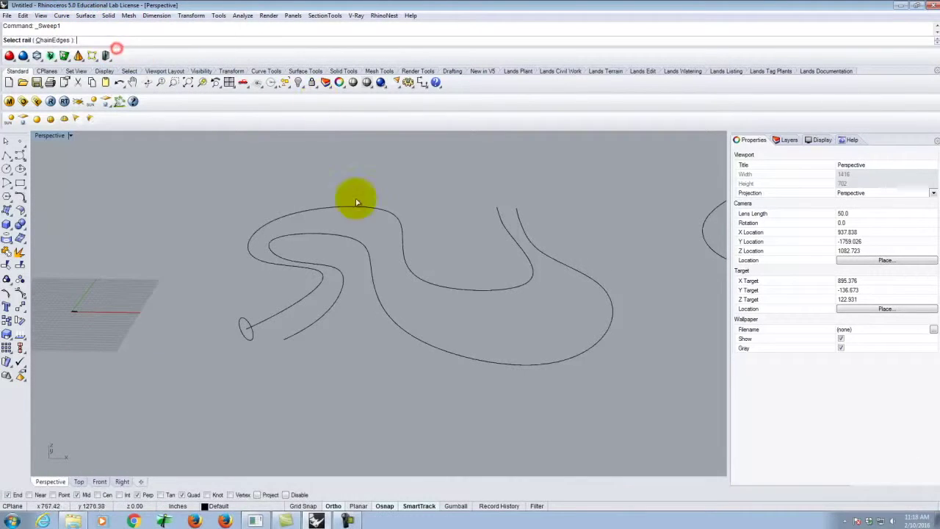
click(293, 308)
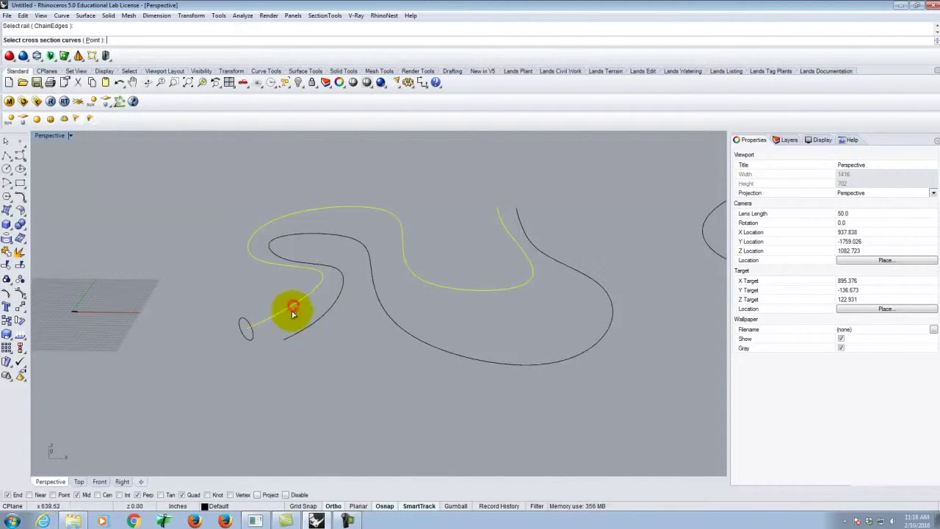
click(243, 318)
key(Return)
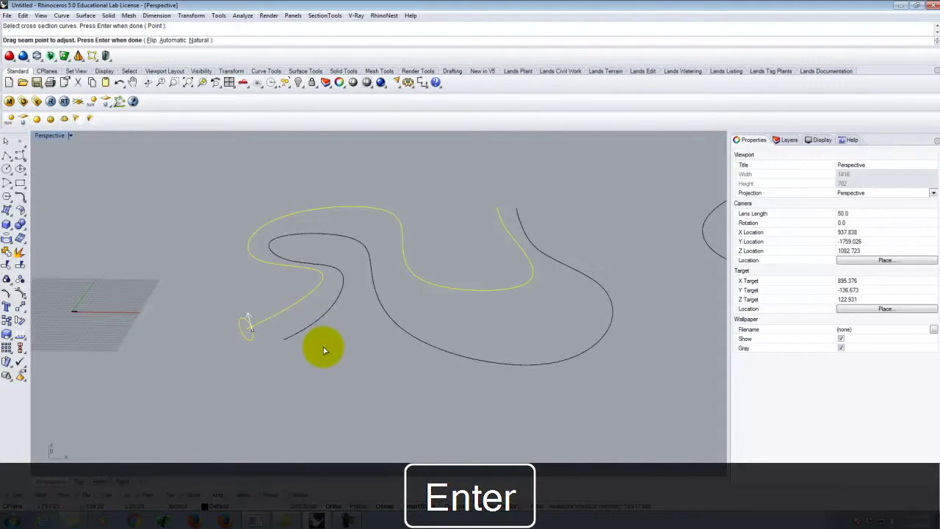
key(Return)
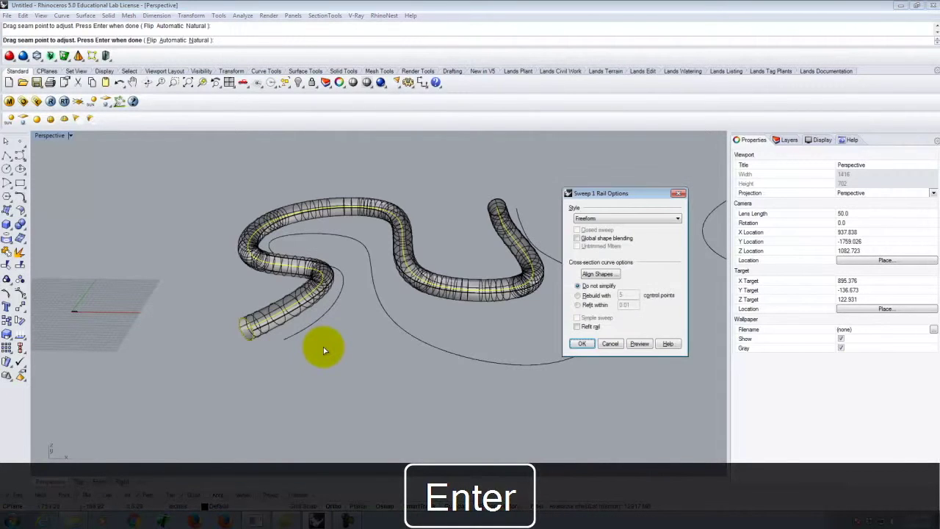
click(582, 343)
- Delete the swept tube surface, keeping its rail curve and circle
right_drag(581, 406, 563, 426)
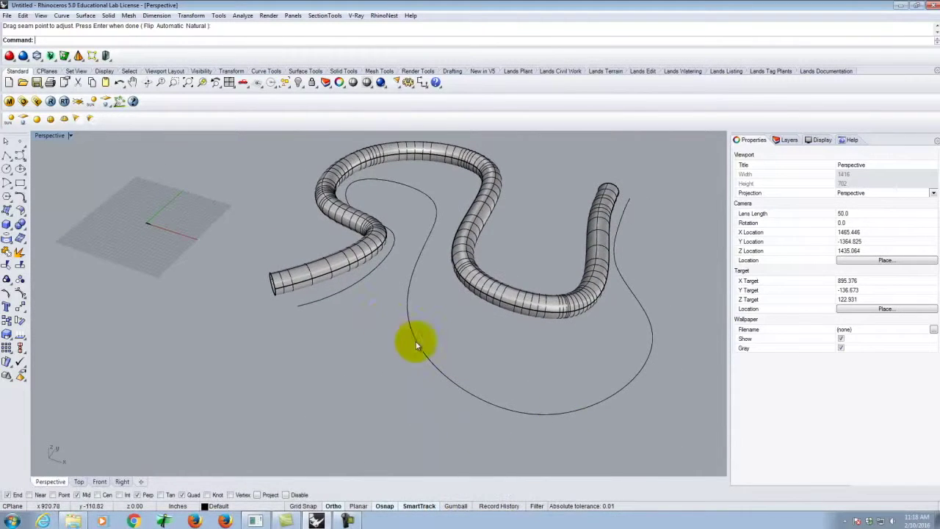
click(328, 270)
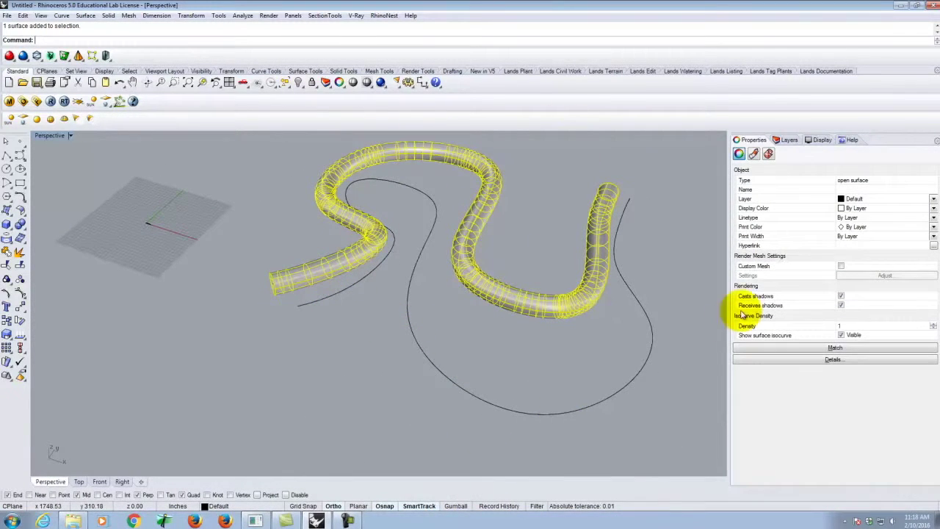
right_drag(331, 304, 251, 337)
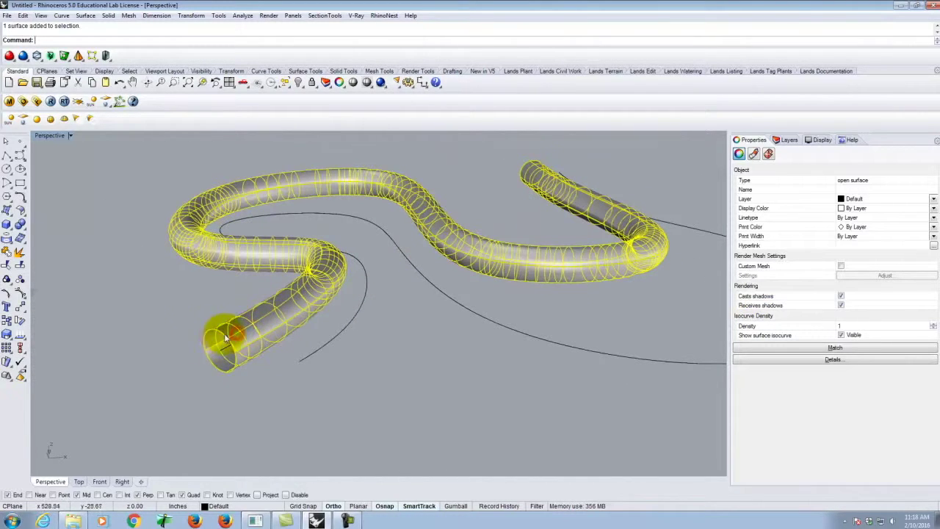
key(Delete)
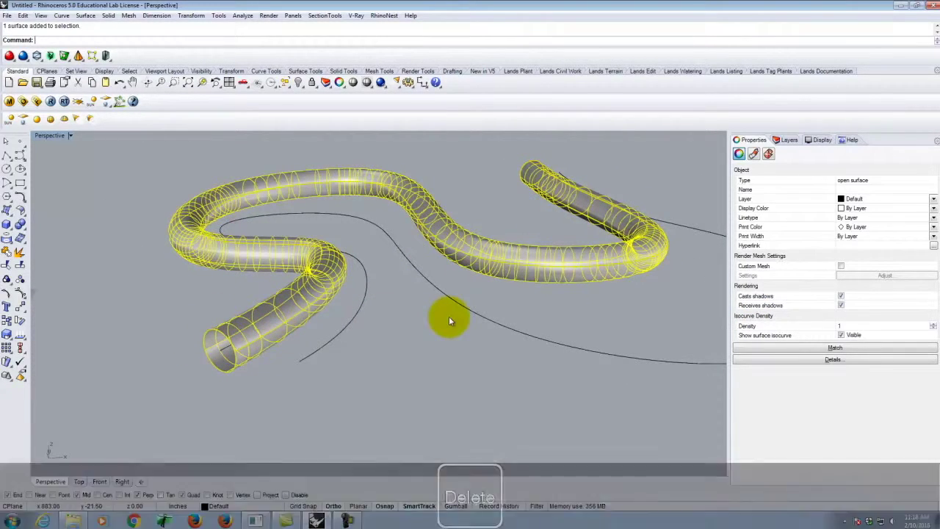
- Draw an upright rectangle in the Front view with its first corner snapped to the near end of the first flat curve
click(19, 182)
click(218, 352)
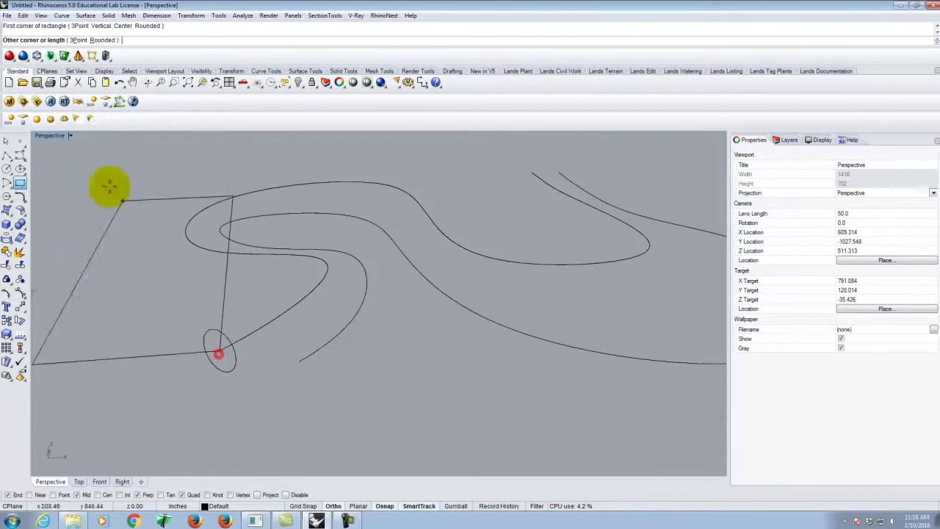
double_click(52, 136)
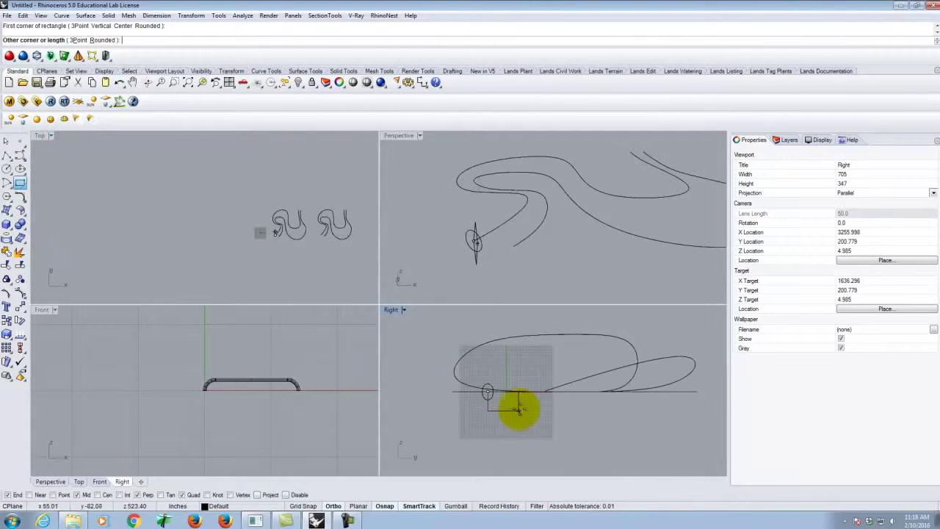
scroll(508, 398, up, 5)
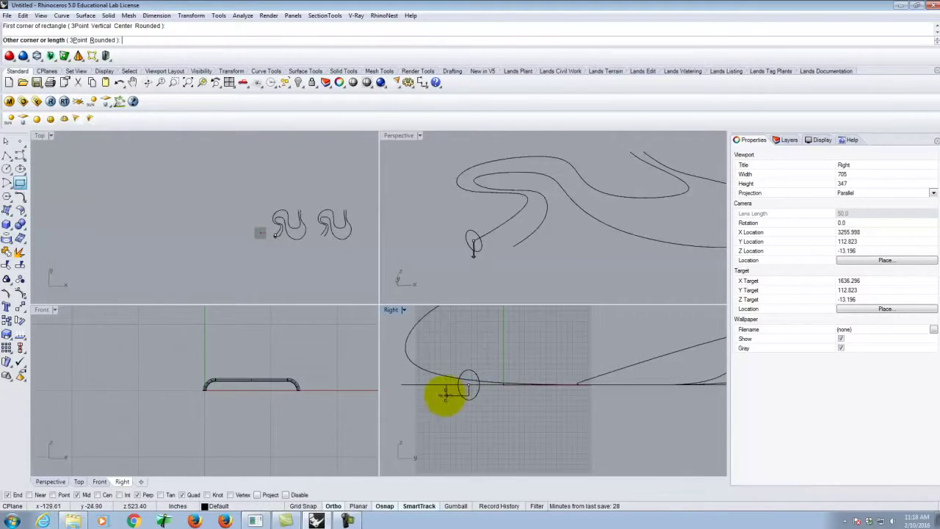
scroll(220, 426, down, 3)
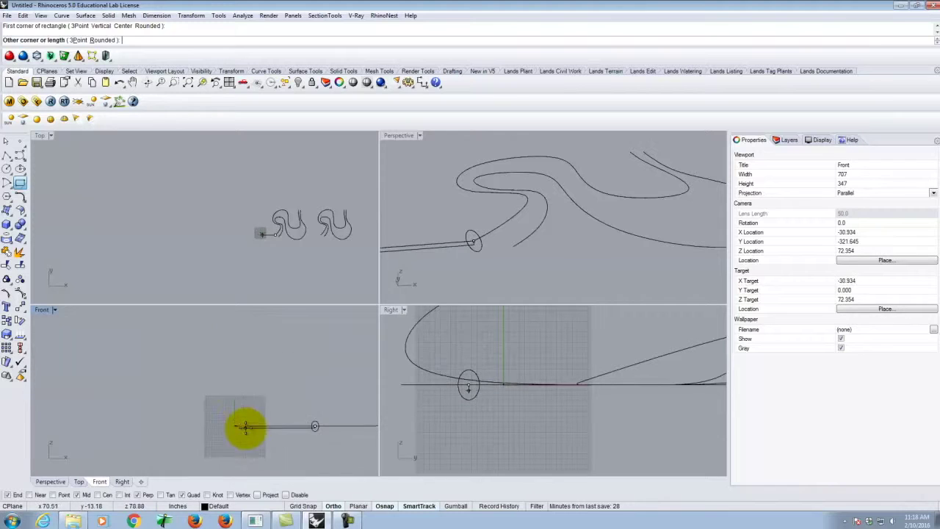
scroll(315, 426, up, 4)
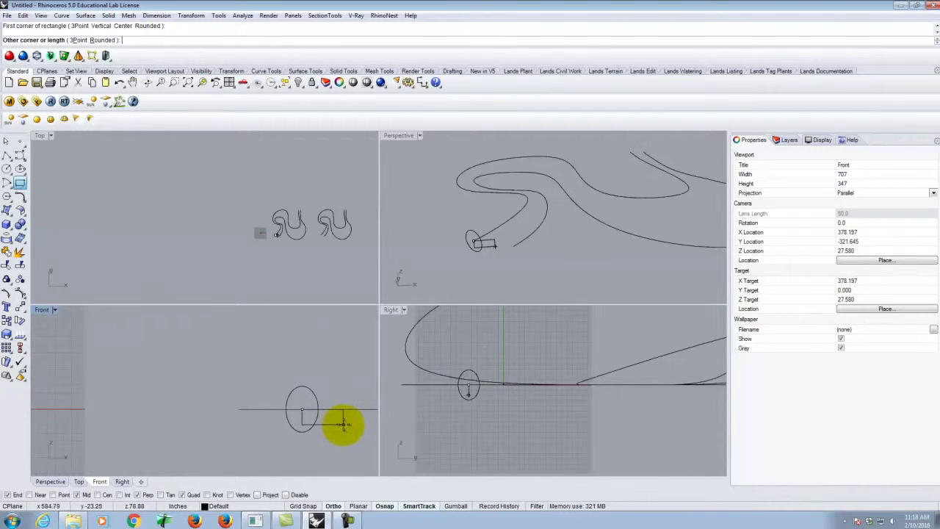
click(397, 135)
- Rotate the rectangle in the Top view about the curve's end, aligning it with the upright circle across the curve
click(495, 247)
scroll(480, 260, up, 2)
scroll(283, 232, up, 3)
scroll(232, 254, up, 5)
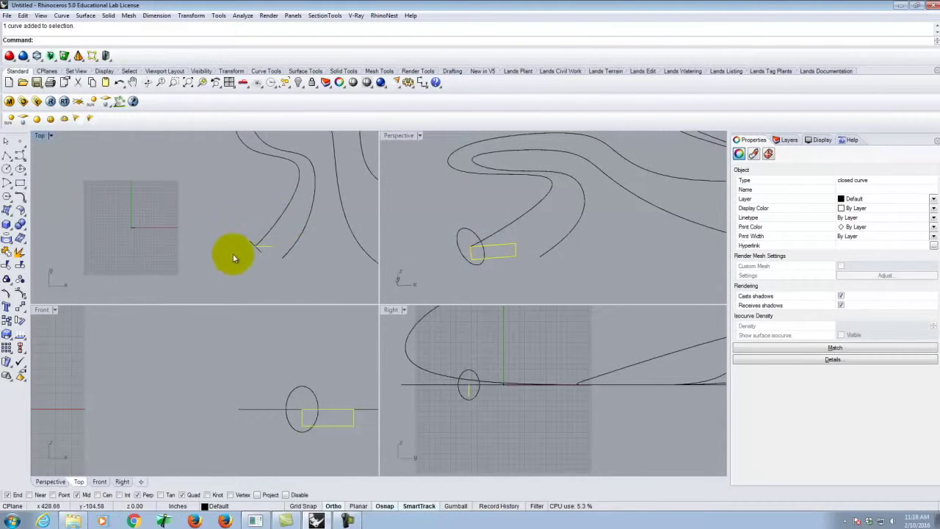
text(rotate)
key(Return)
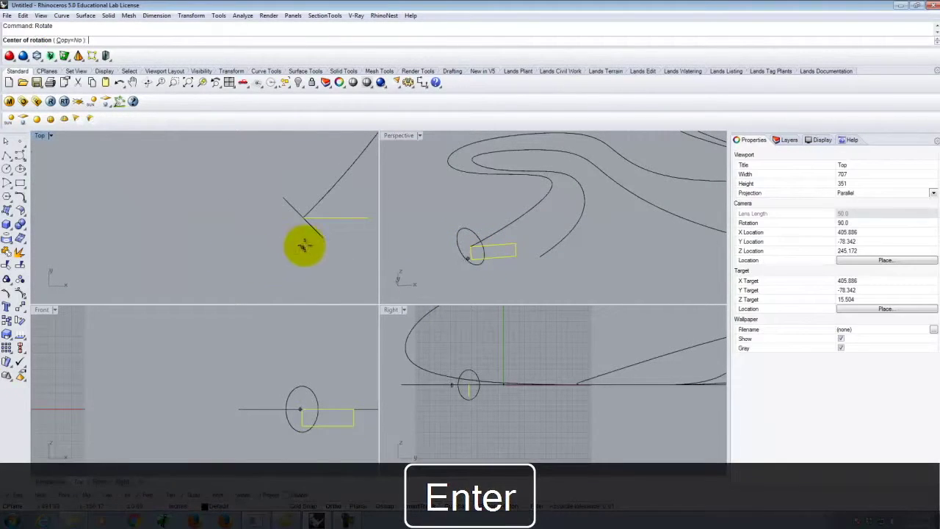
click(304, 219)
click(372, 220)
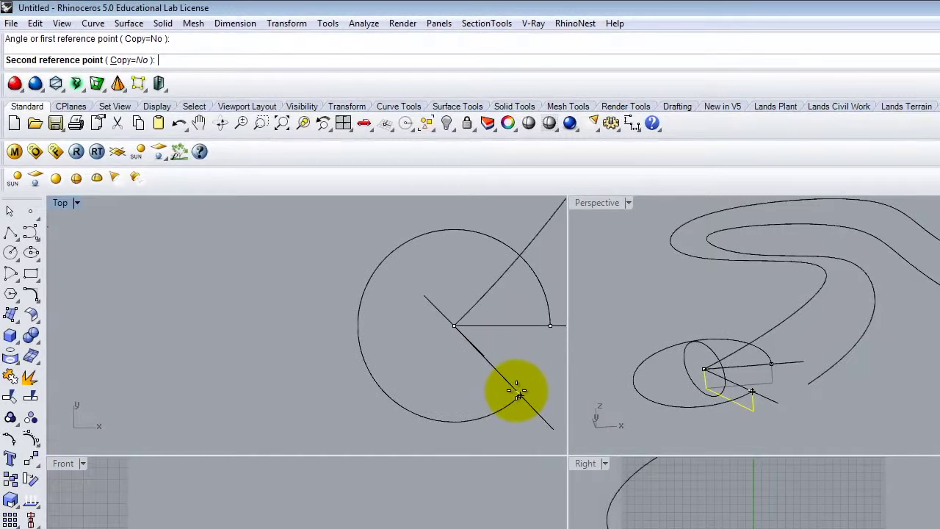
key(Escape)
scroll(801, 361, up, 3)
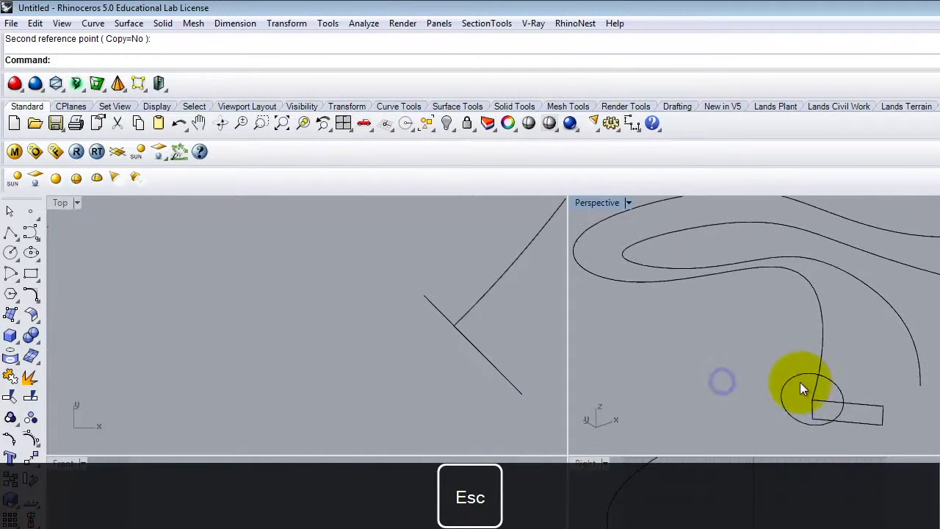
click(802, 389)
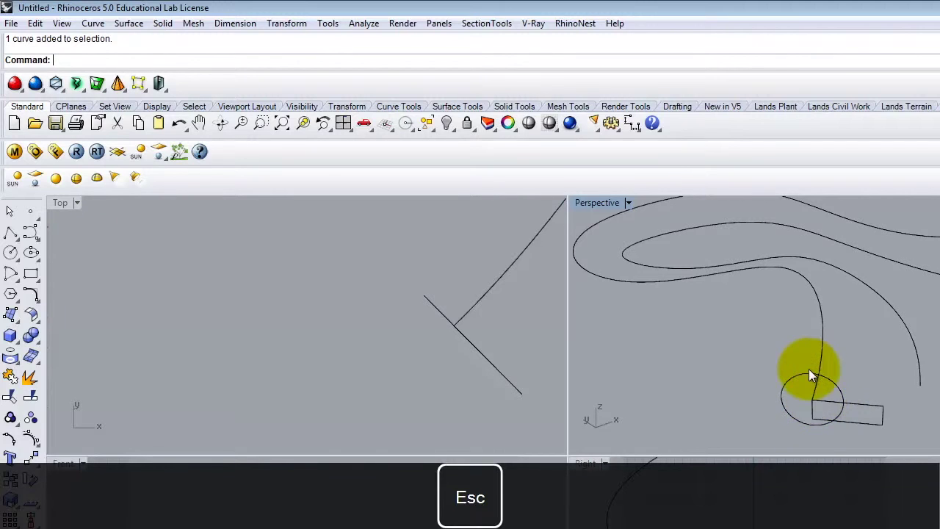
click(824, 357)
click(788, 383)
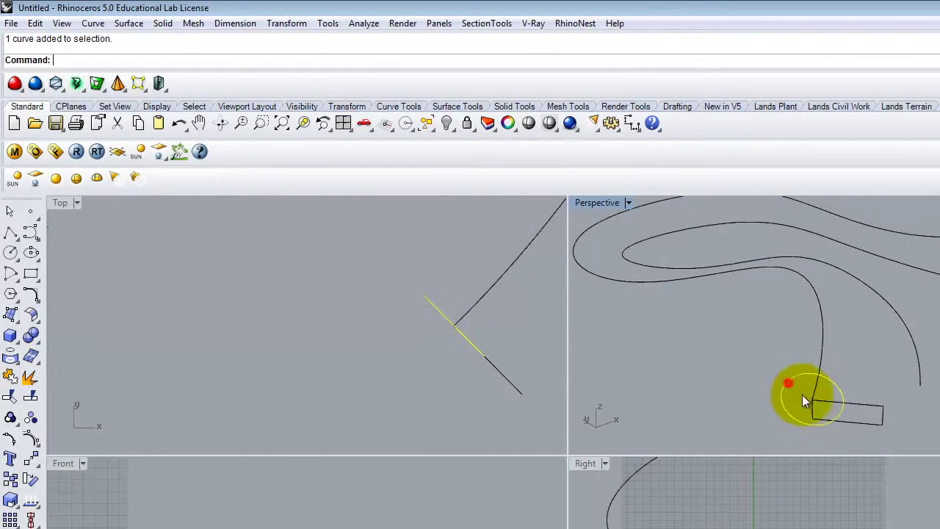
click(860, 384)
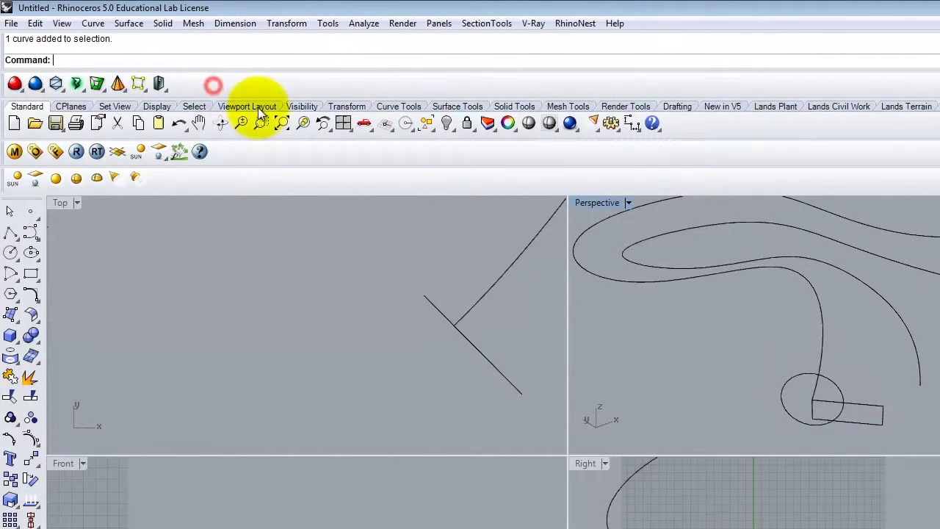
- Sweep the rectangle along the first flat curve with Sweep 1 Rail, using the Freeform style and Do not simplify
click(134, 23)
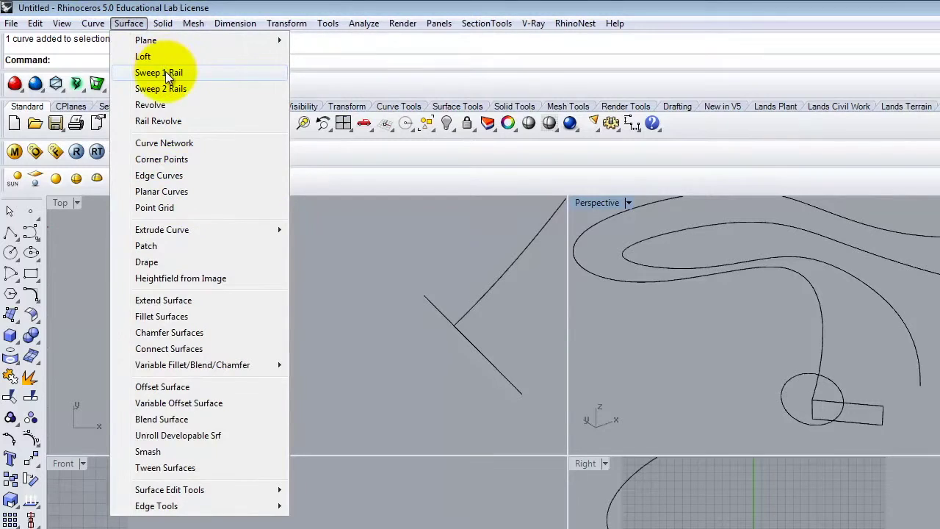
click(167, 73)
click(821, 313)
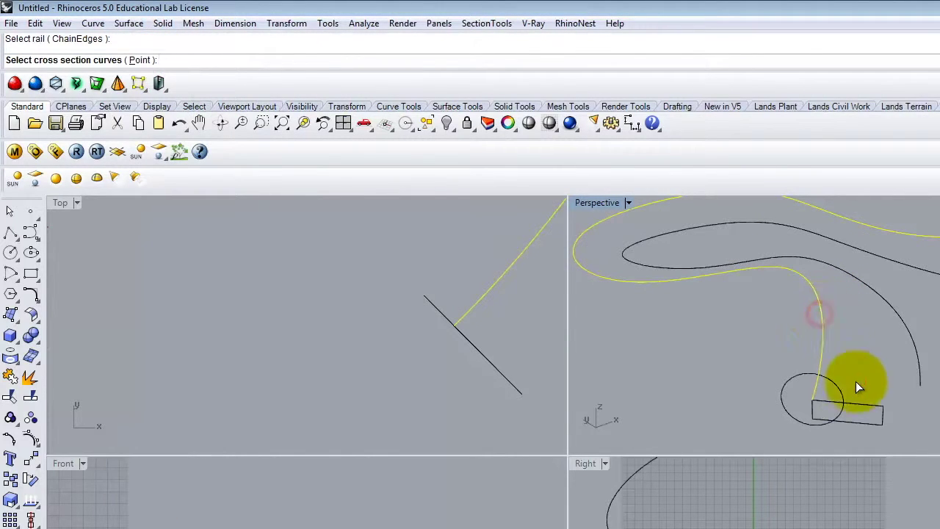
click(874, 408)
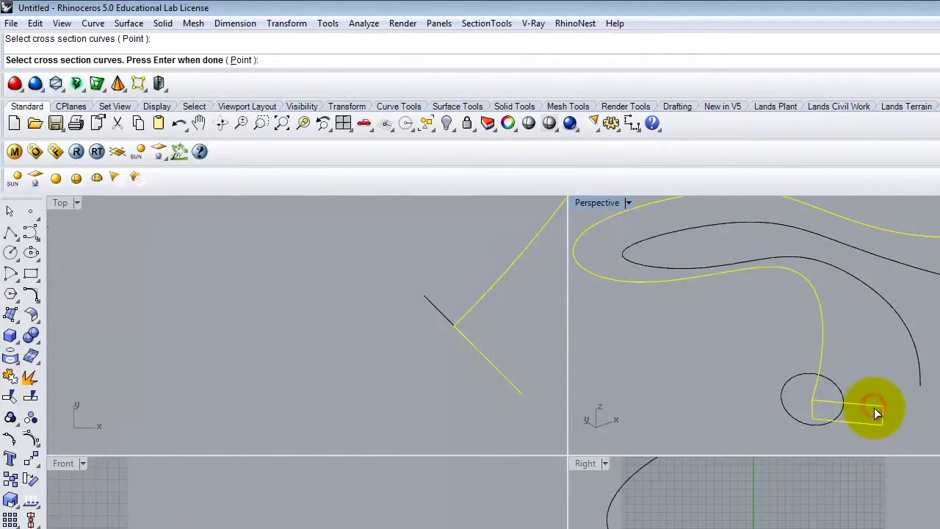
key(Return)
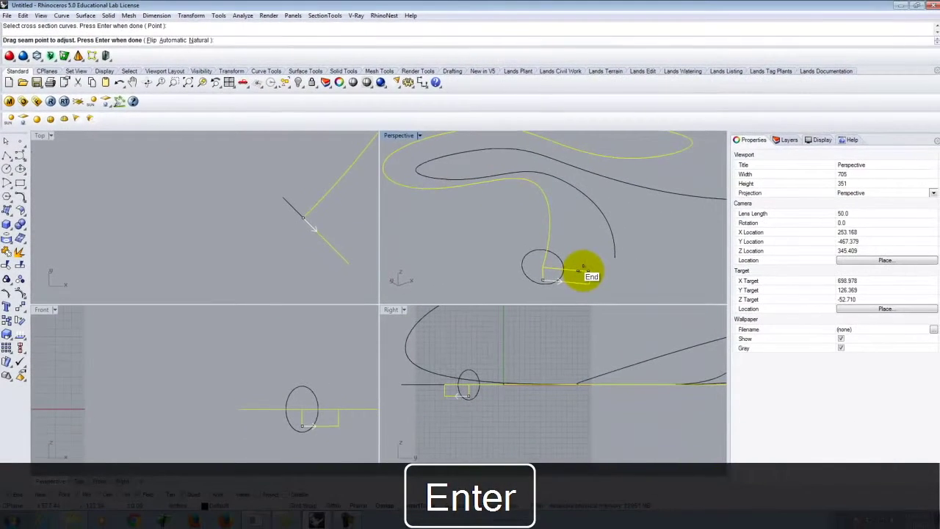
key(Return)
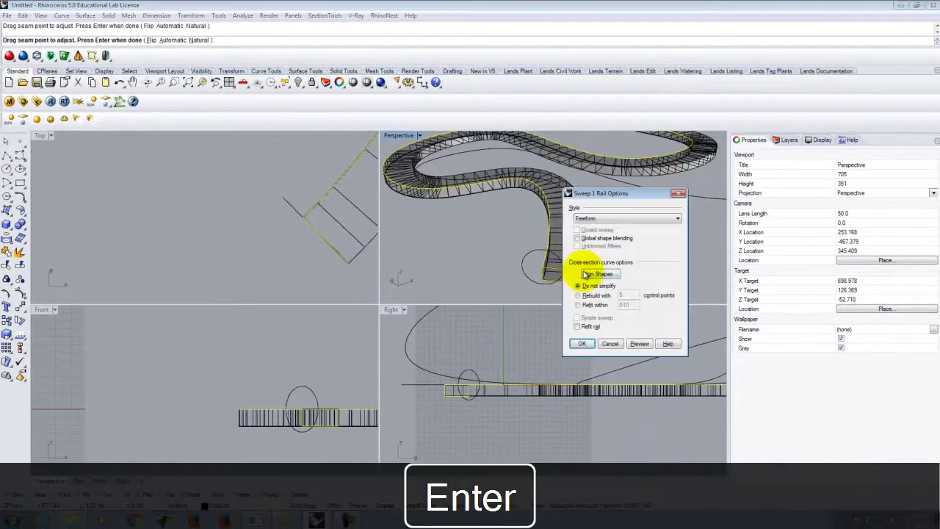
click(583, 344)
- Inspect the rectangular sweep from several angles in the Perspective view and delete it, keeping the rail curve and rectangle
right_drag(507, 215, 645, 201)
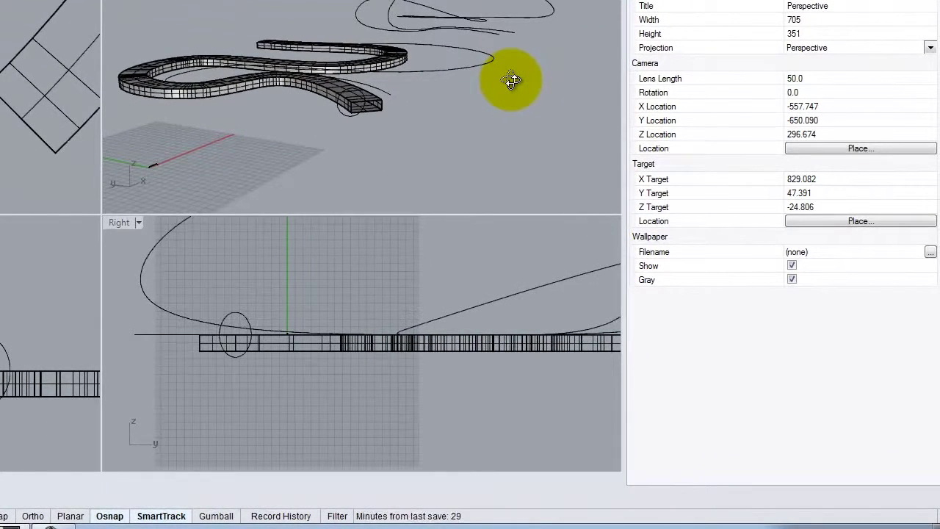
right_drag(512, 81, 369, 148)
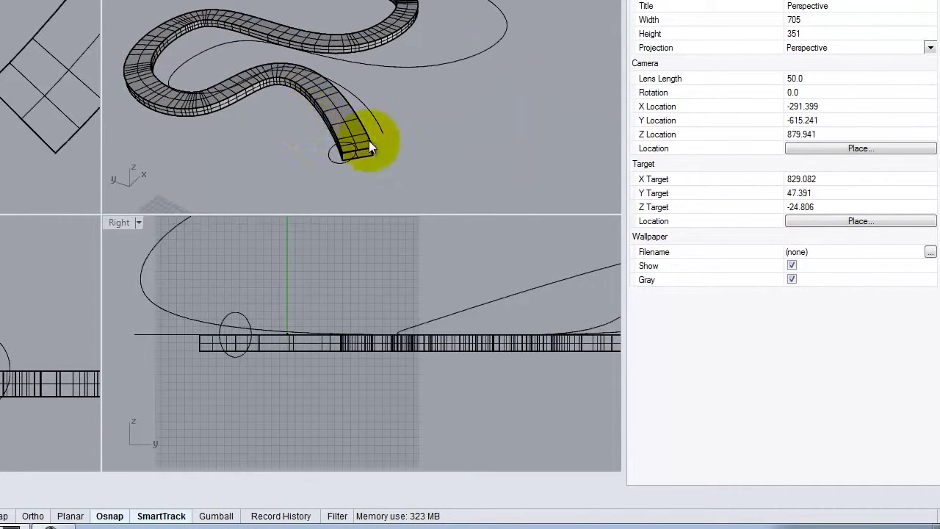
right_drag(432, 141, 378, 126)
click(304, 130)
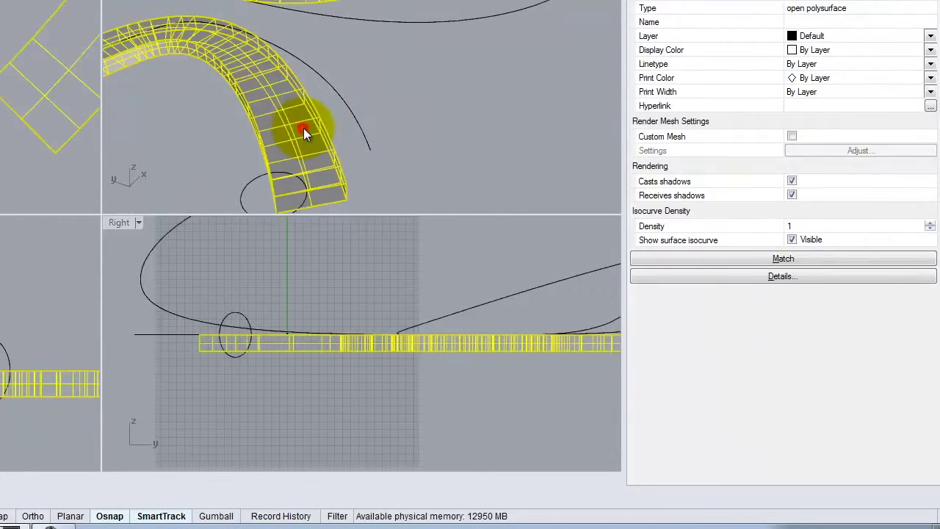
key(Delete)
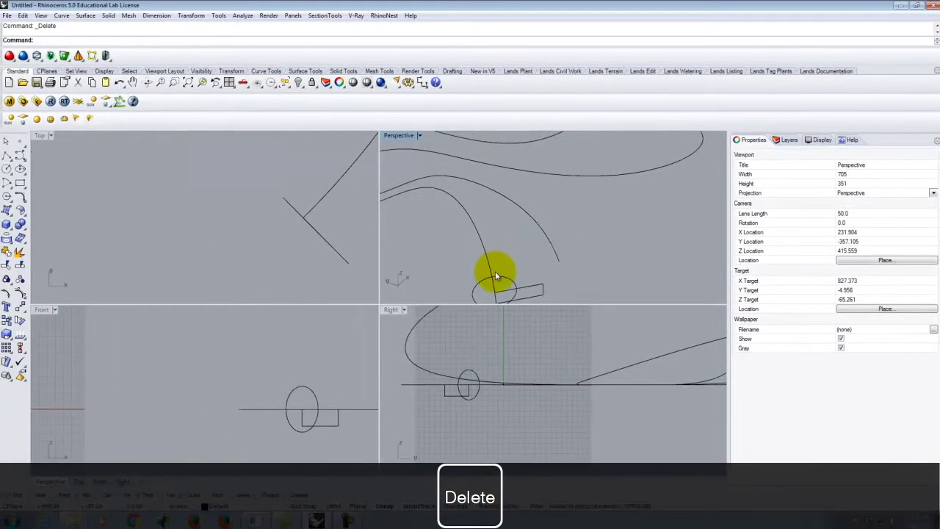
- Draw a vertical rectangle spanning the near ends of the two flat curves, extending below them, with Ortho on for its height
right_drag(446, 248, 487, 264)
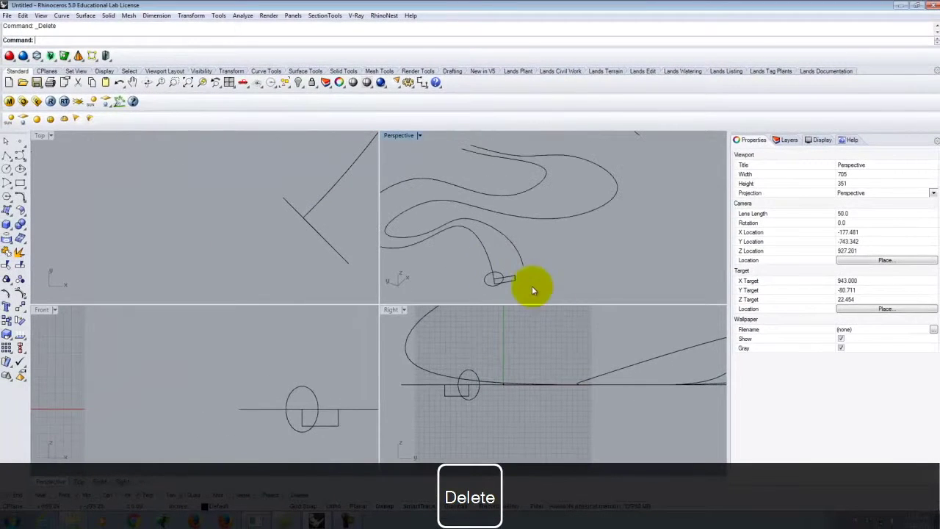
click(459, 256)
scroll(505, 280, up, 4)
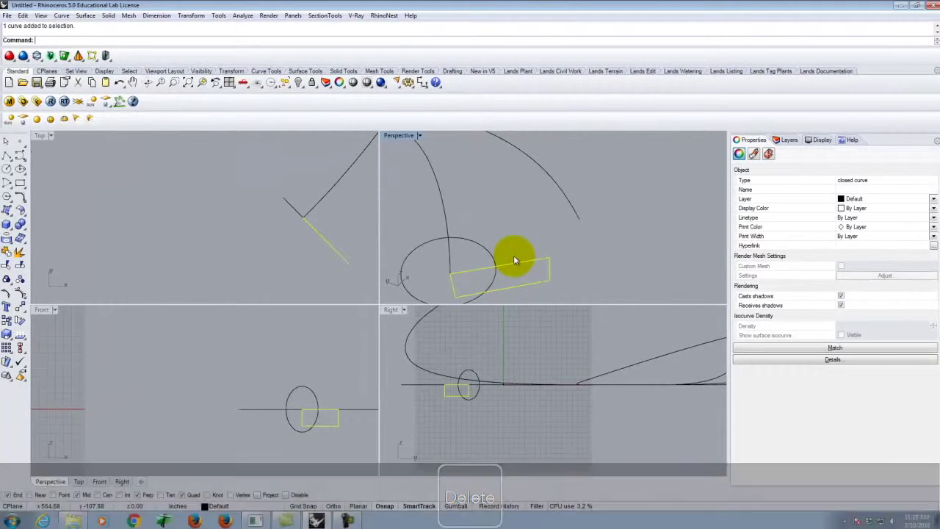
key(Escape)
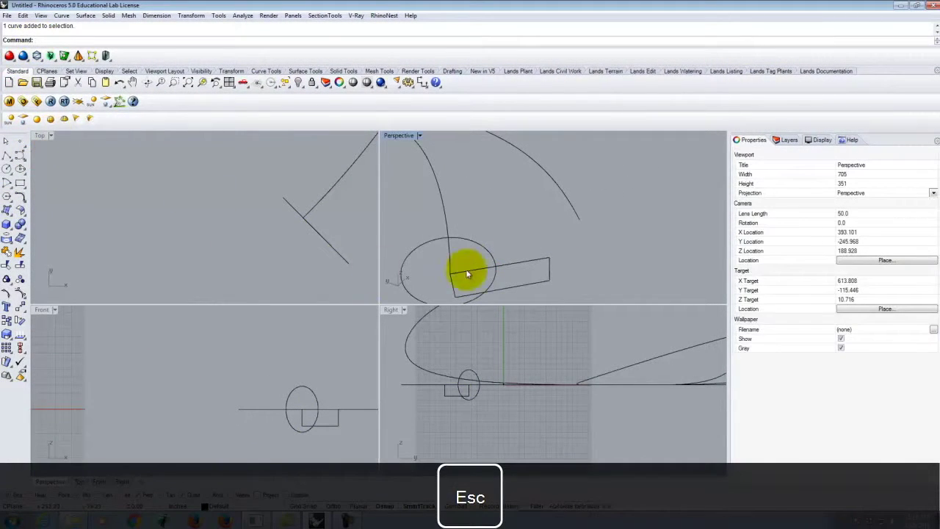
click(20, 183)
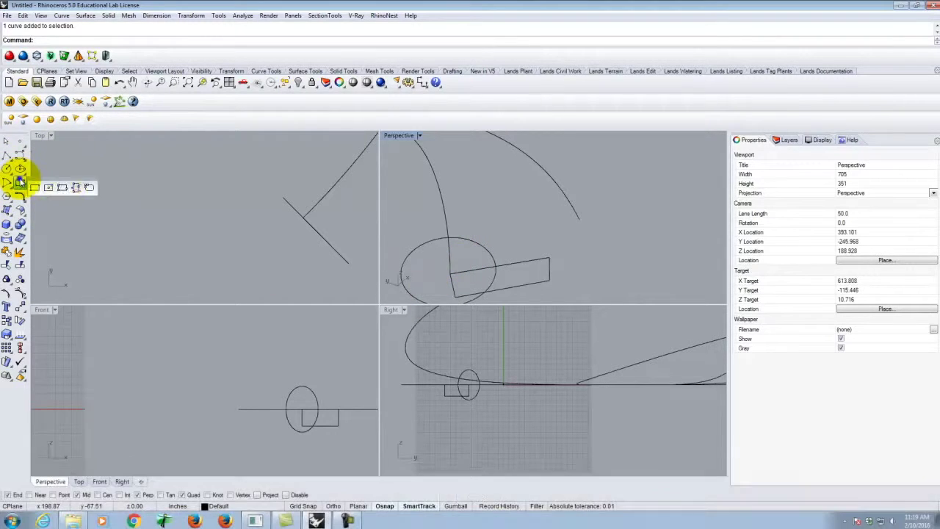
click(76, 188)
click(451, 274)
click(580, 222)
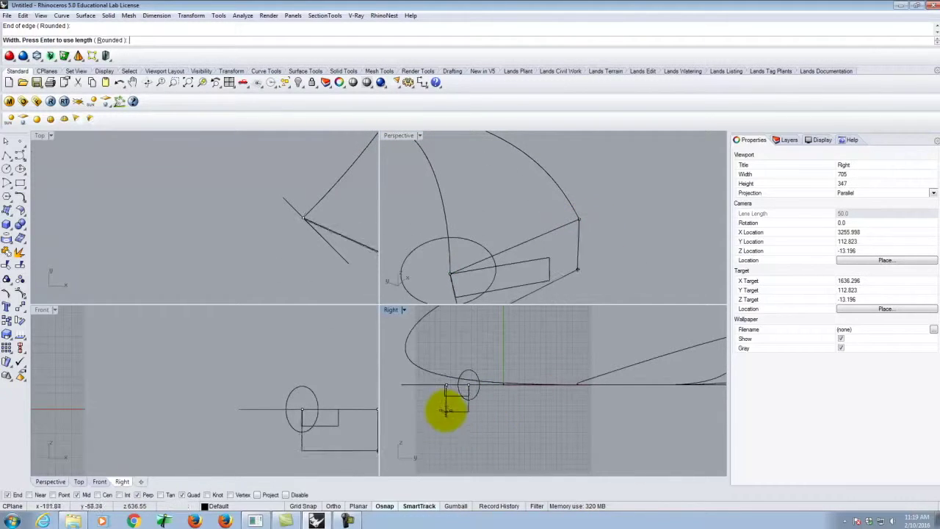
scroll(456, 396, up, 3)
click(333, 505)
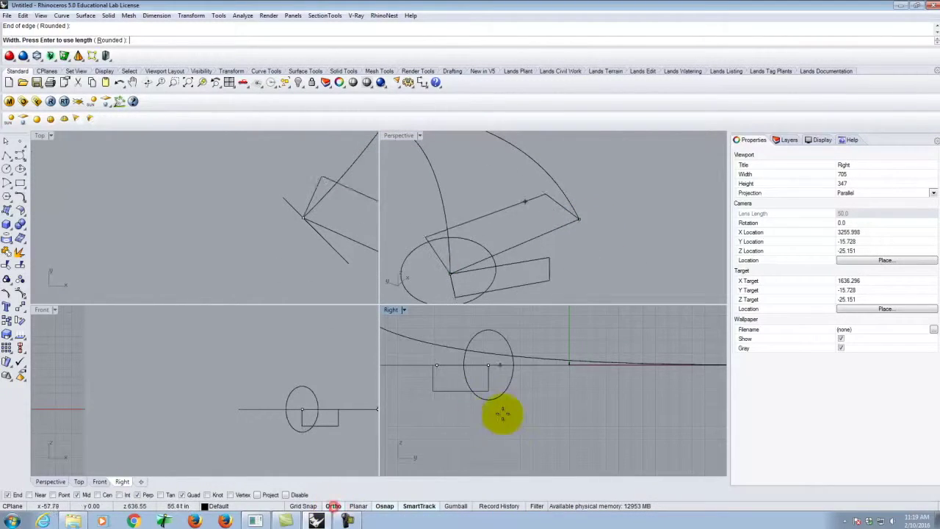
click(479, 419)
- In the maximized Perspective view, sweep the larger rectangle along the first flat curve with Sweep 1 Rail, using Freeform and Do not simplify
right_drag(538, 192, 524, 239)
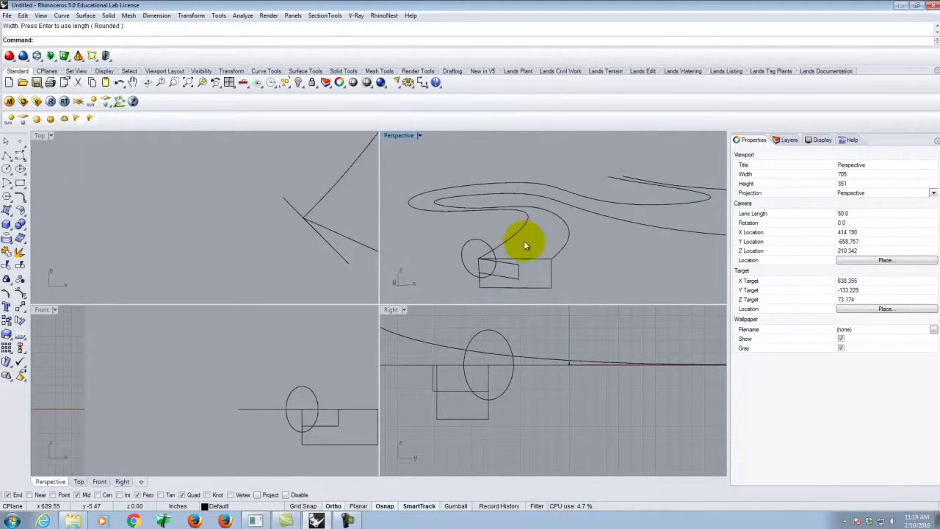
scroll(432, 257, down, 5)
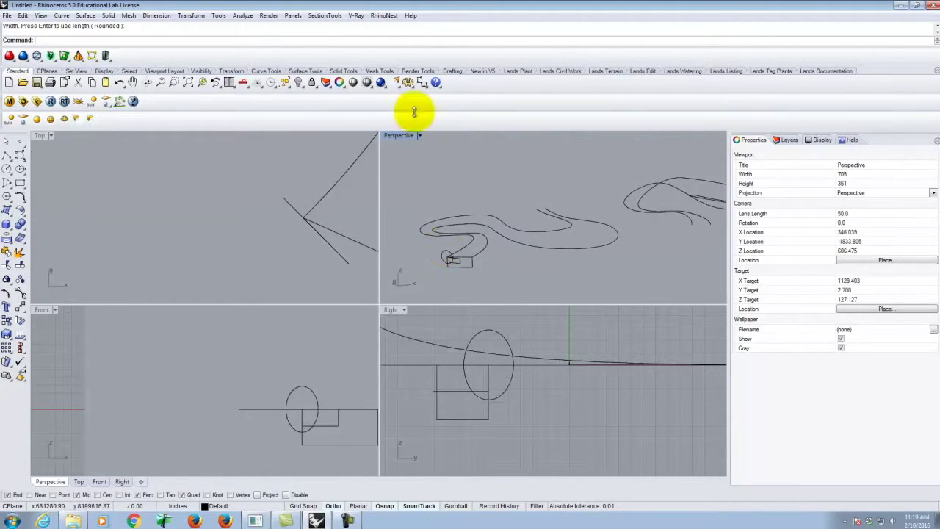
double_click(397, 136)
scroll(216, 376, up, 4)
right_drag(216, 353, 227, 415)
scroll(298, 268, down, 6)
scroll(251, 374, up, 5)
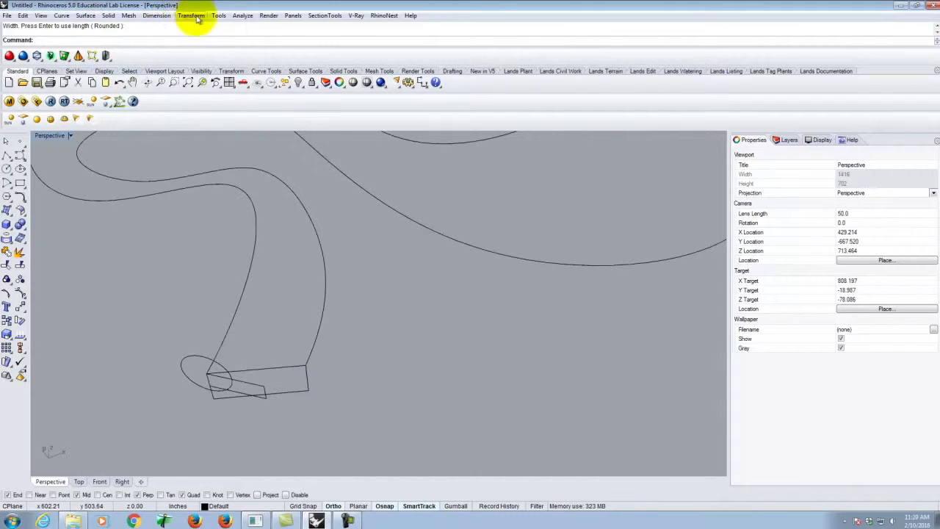
click(82, 15)
click(96, 48)
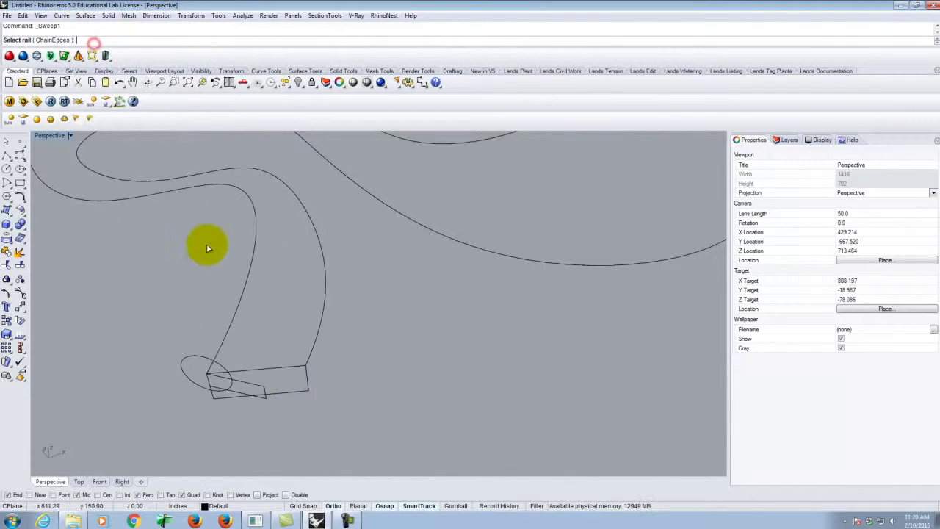
click(233, 313)
click(280, 368)
key(Return)
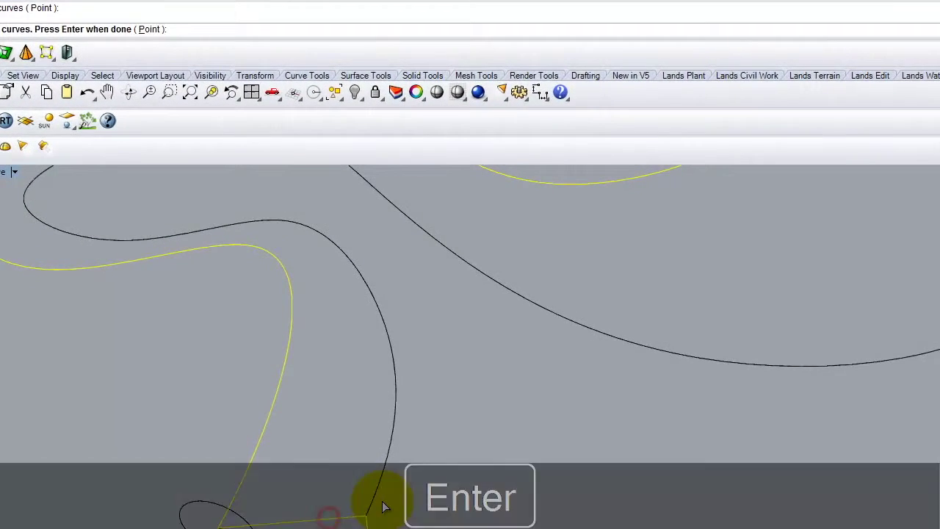
key(Return)
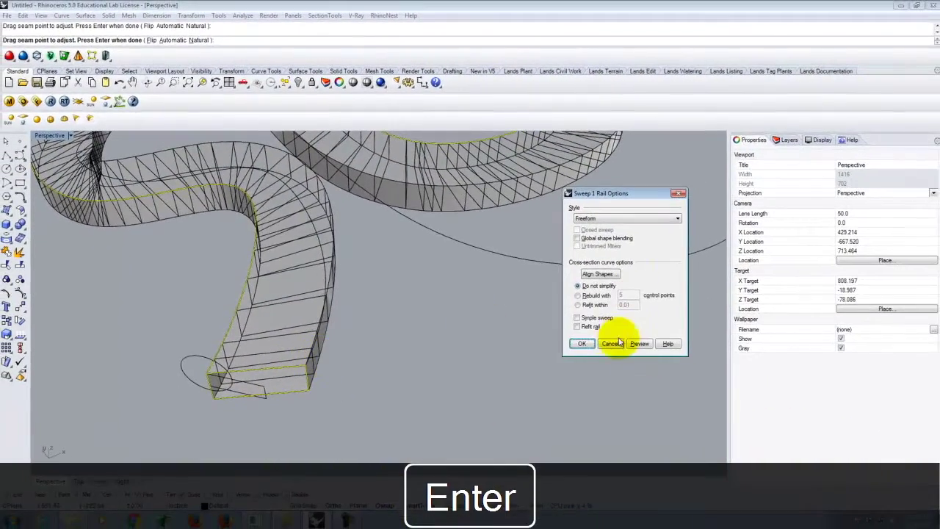
click(582, 344)
- Examine the wide rectangular sweep up close at its tight inner bend and against the second flat curve
right_drag(497, 370, 633, 326)
right_drag(590, 313, 394, 370)
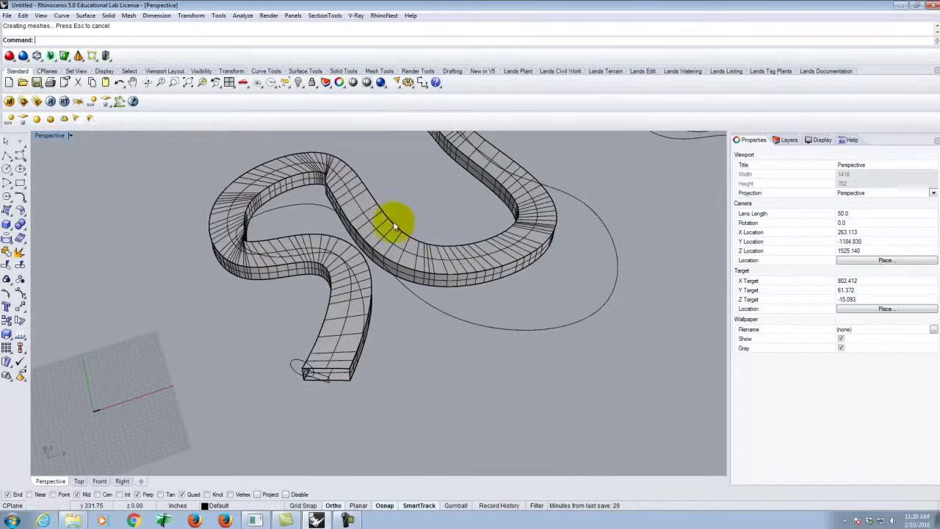
scroll(283, 184, up, 11)
scroll(188, 335, up, 7)
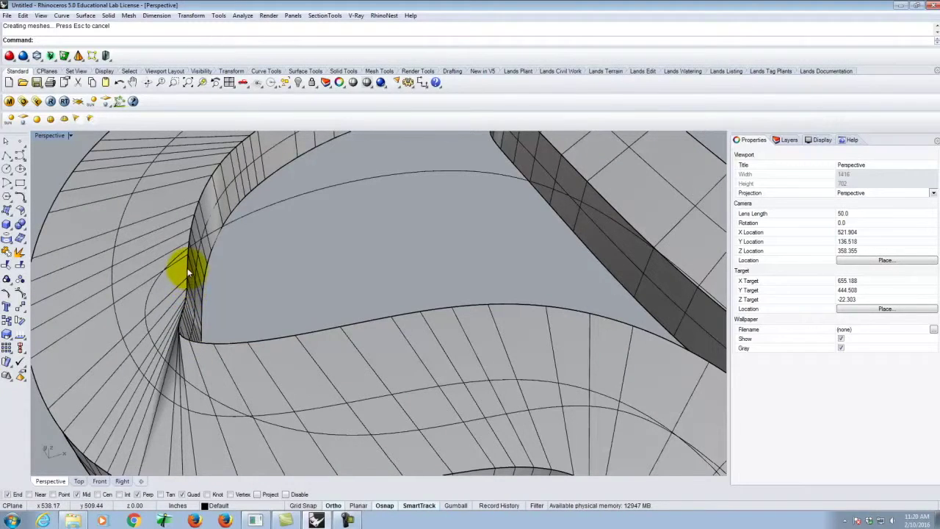
- Move the wide rectangular sweep away from the two flat curves into the empty area behind them
scroll(188, 273, down, 8)
scroll(304, 330, down, 4)
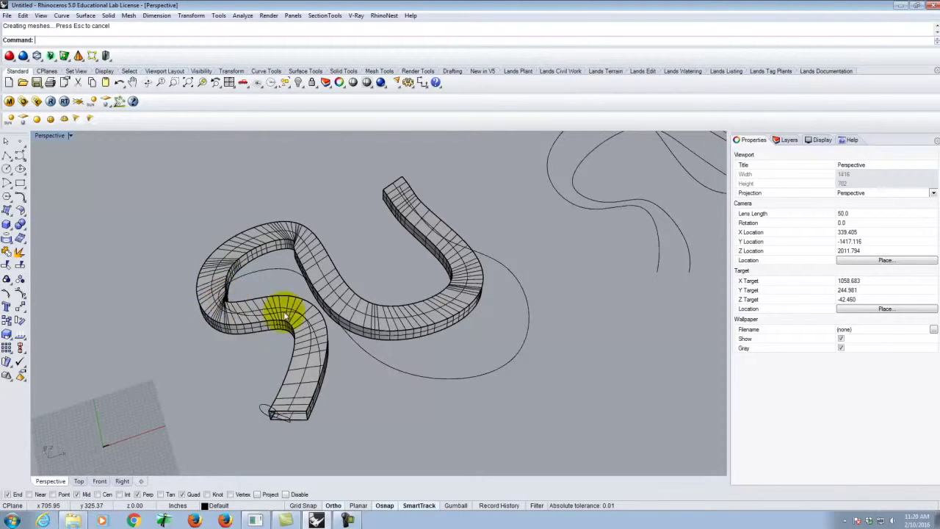
scroll(279, 379, up, 6)
scroll(311, 357, down, 4)
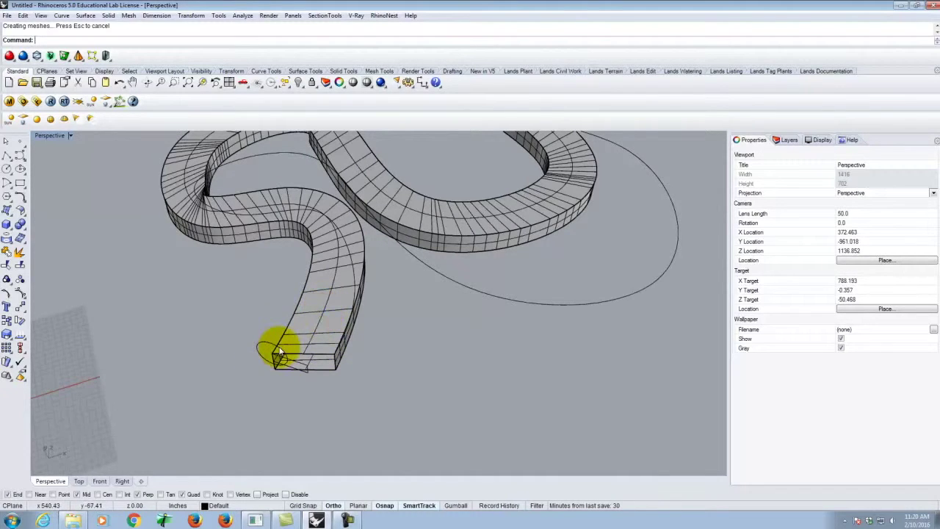
scroll(279, 345, up, 1)
click(330, 325)
text(m)
key(Return)
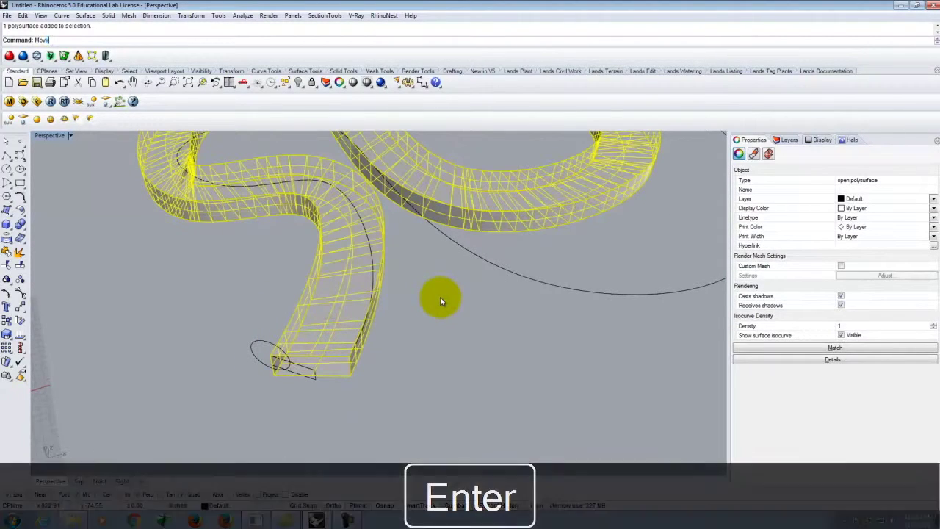
scroll(426, 330, down, 5)
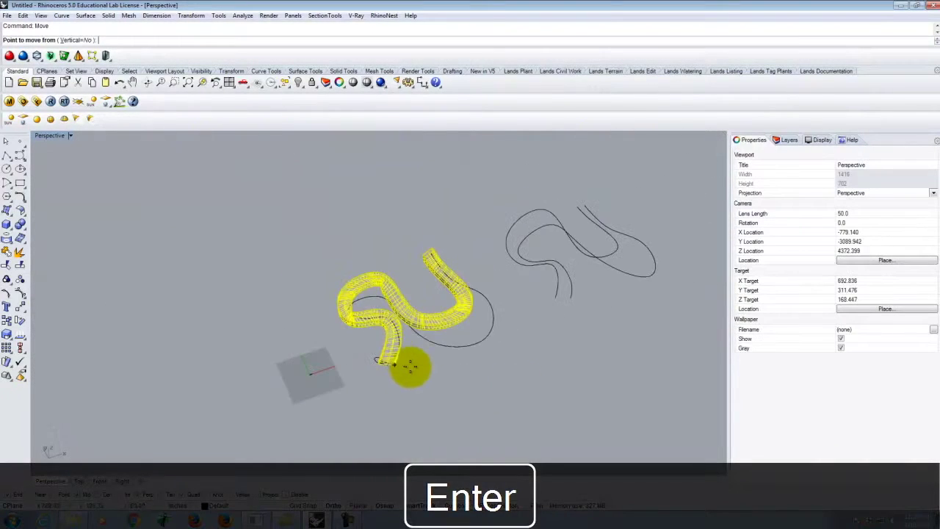
click(465, 252)
key(Escape)
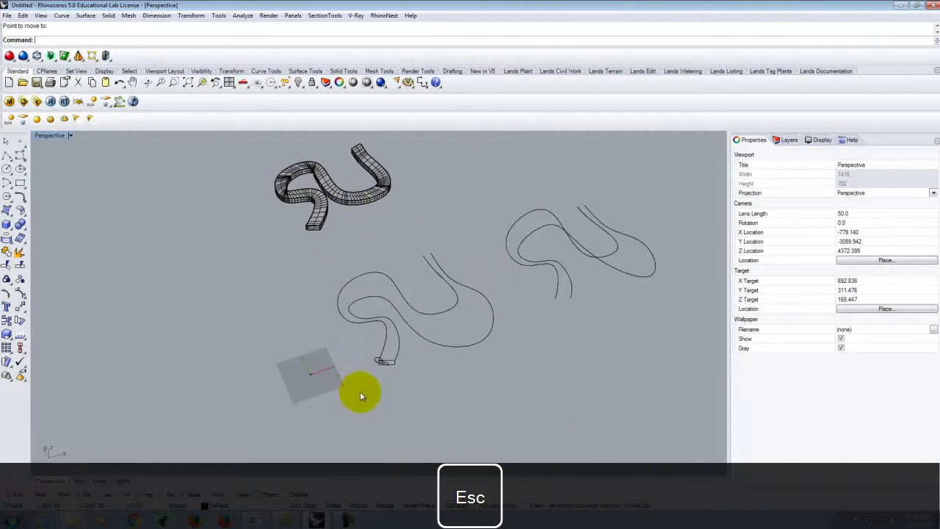
- Sweep the larger rectangle along both flat curves with Sweep 2 Rails using Do not simplify, and inspect the surface from several angles
scroll(371, 371, up, 5)
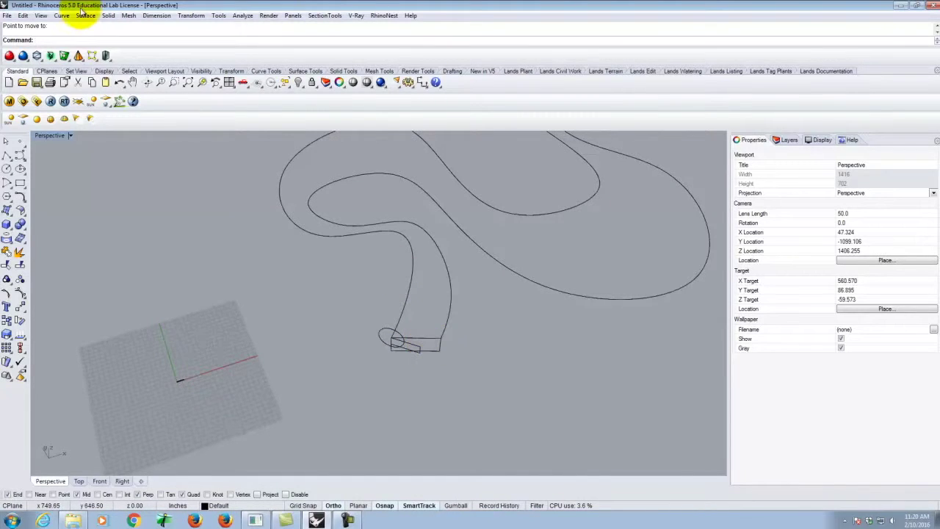
click(85, 16)
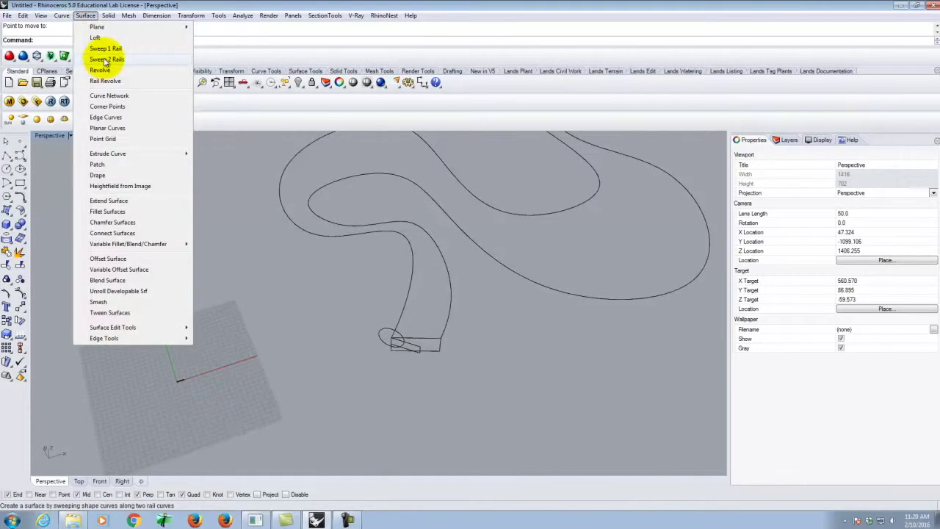
click(105, 60)
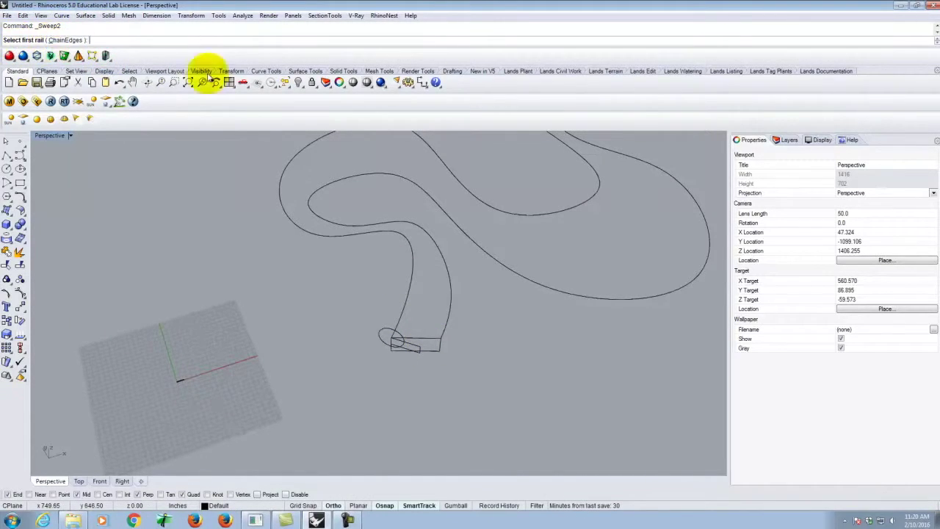
click(410, 306)
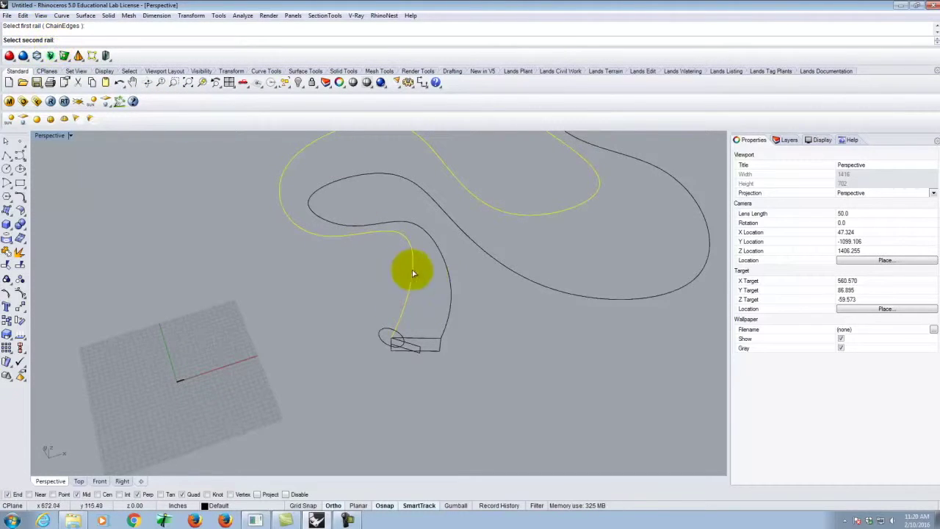
click(450, 293)
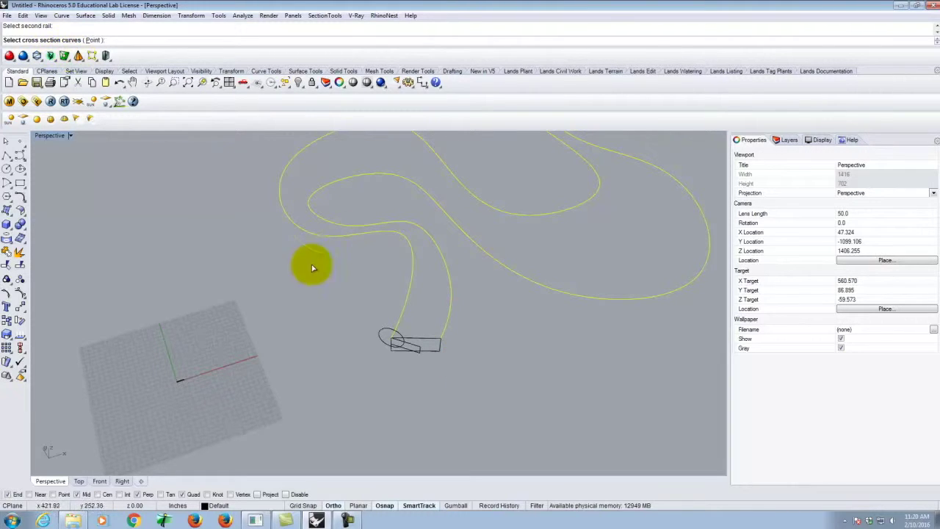
click(430, 341)
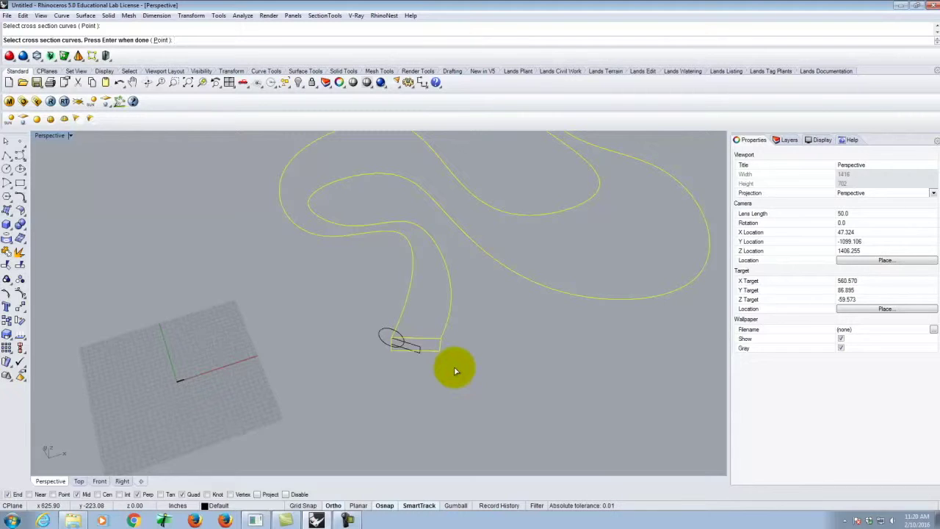
key(Return)
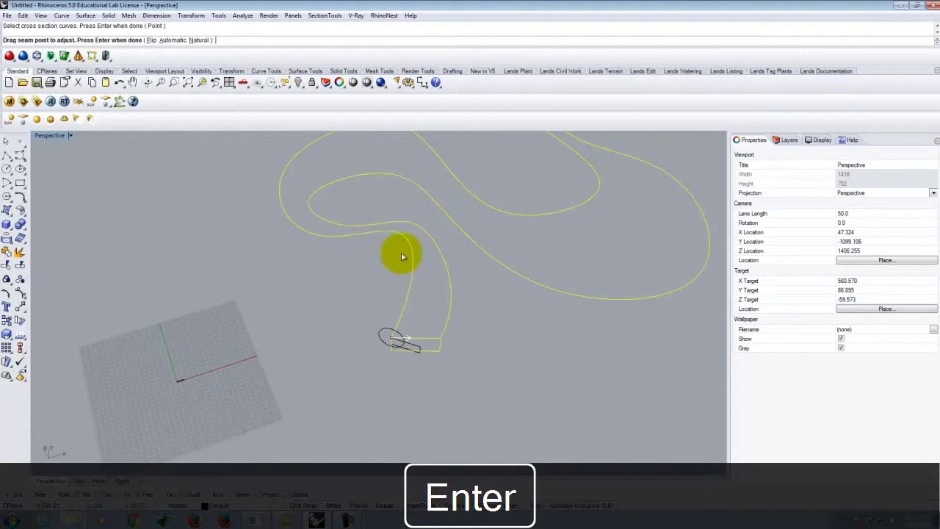
key(Return)
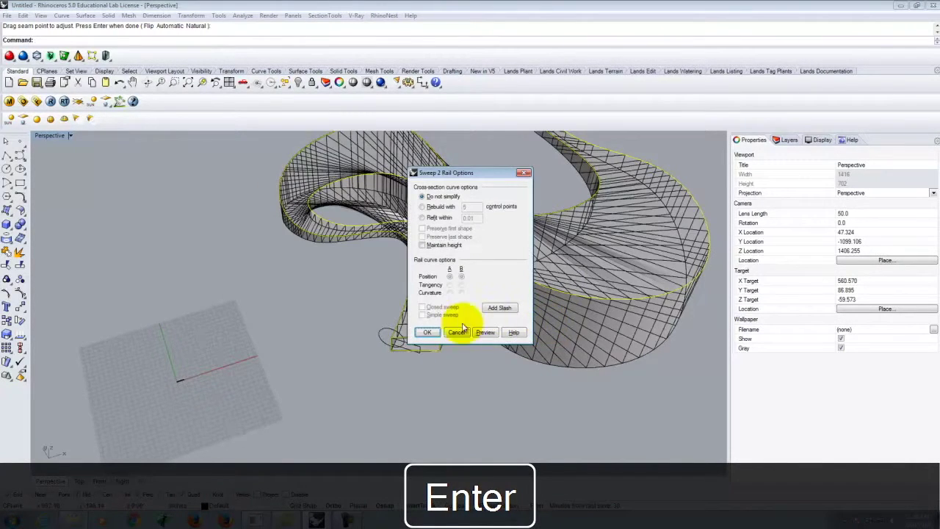
click(429, 331)
right_drag(556, 319, 250, 336)
right_drag(552, 317, 373, 257)
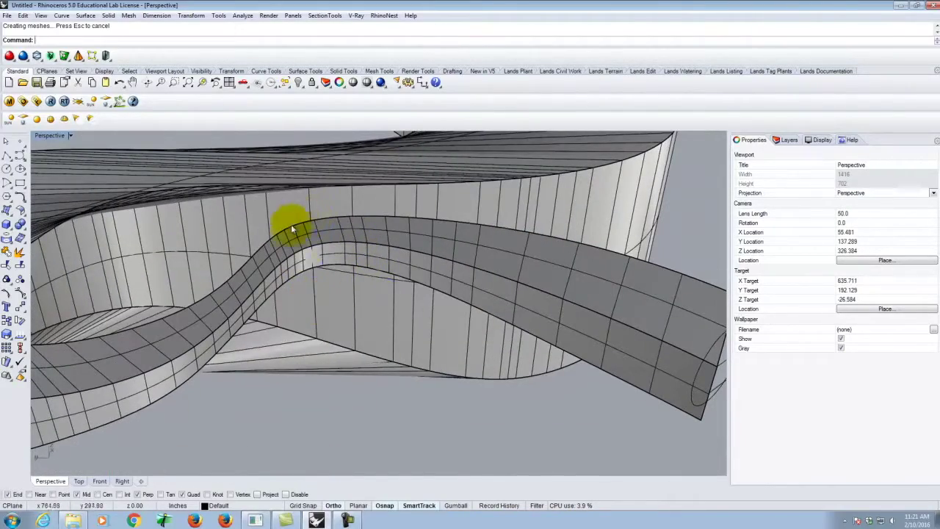
scroll(377, 251, down, 10)
right_drag(298, 254, 529, 394)
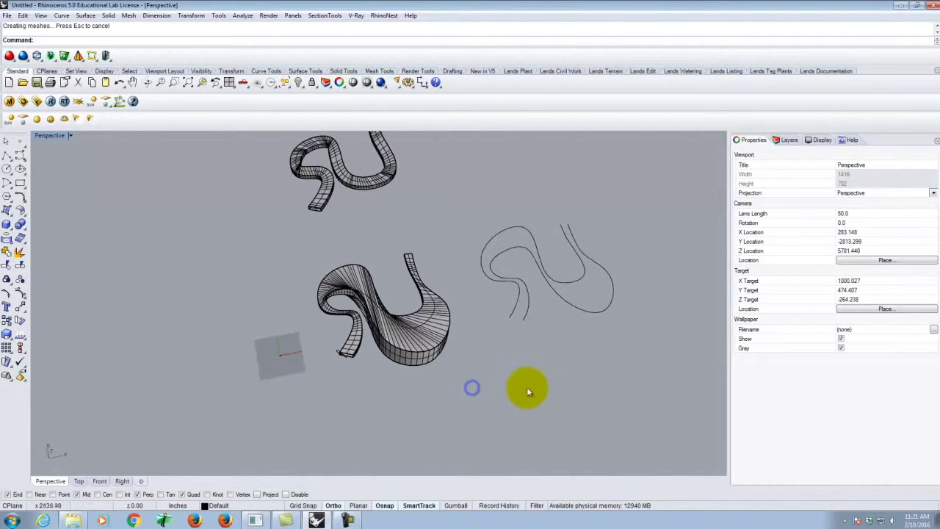
- Start a three-point rectangle whose first edge spans the near ends of the second pair of curves, which rise and fall in height
scroll(541, 304, up, 5)
key(Escape)
scroll(409, 287, up, 3)
scroll(409, 288, down, 10)
scroll(423, 310, up, 6)
right_drag(405, 316, 404, 291)
scroll(403, 290, up, 4)
scroll(408, 288, up, 3)
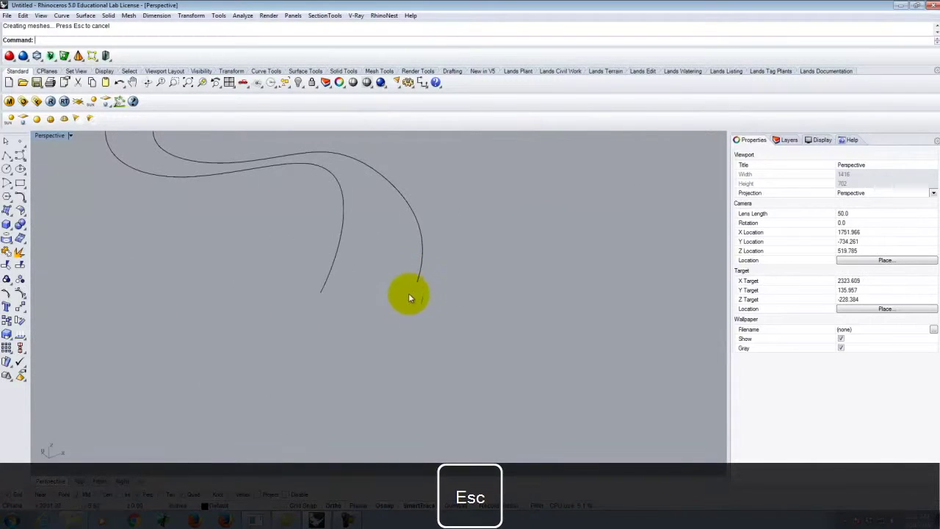
click(19, 182)
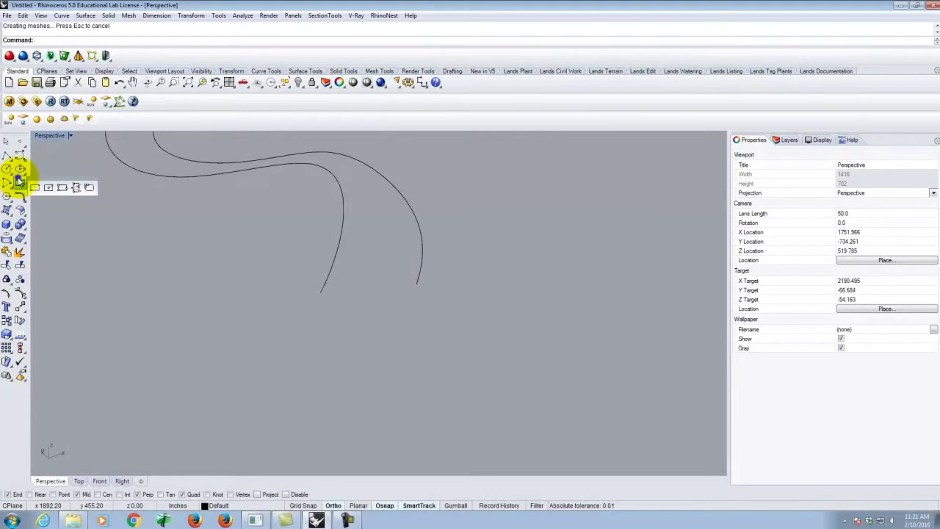
click(61, 188)
click(321, 291)
click(420, 287)
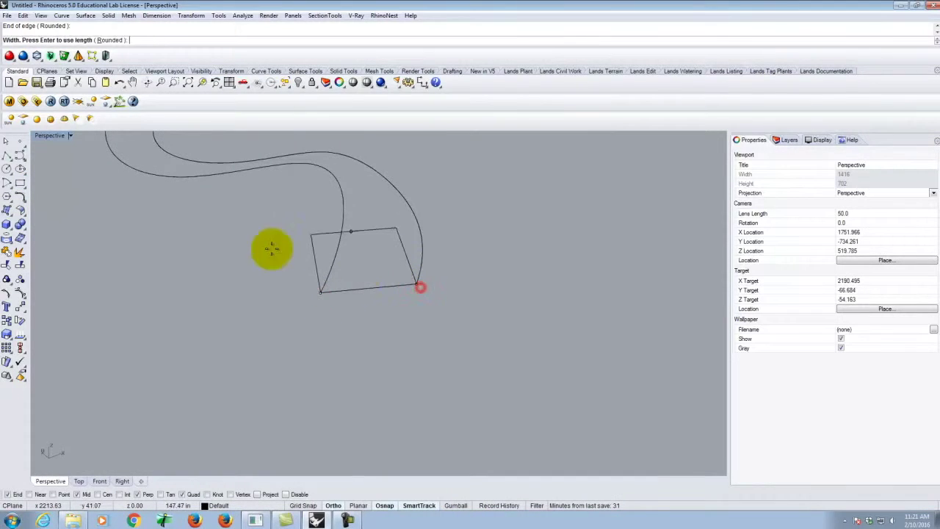
- Finish the rectangle vertically below the curve ends in the Front view, about 24 inches high
double_click(51, 137)
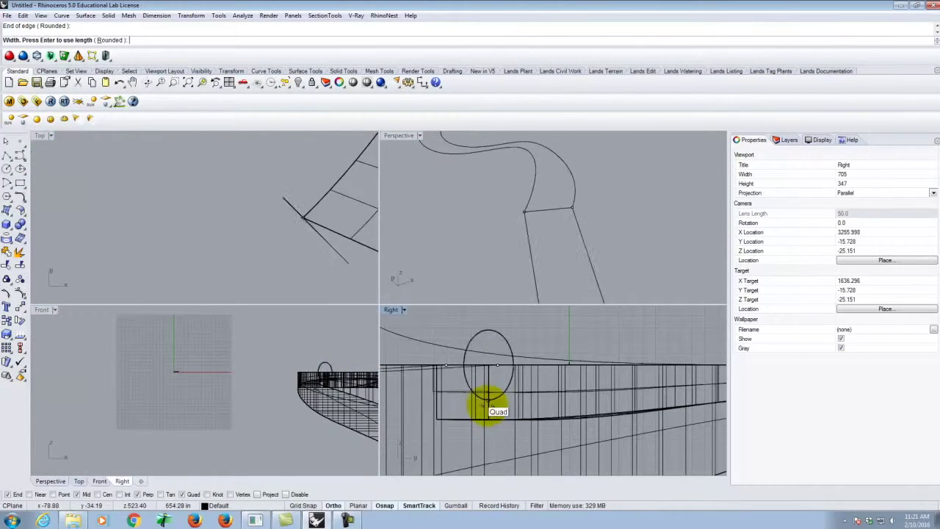
scroll(624, 363, down, 9)
scroll(280, 434, down, 15)
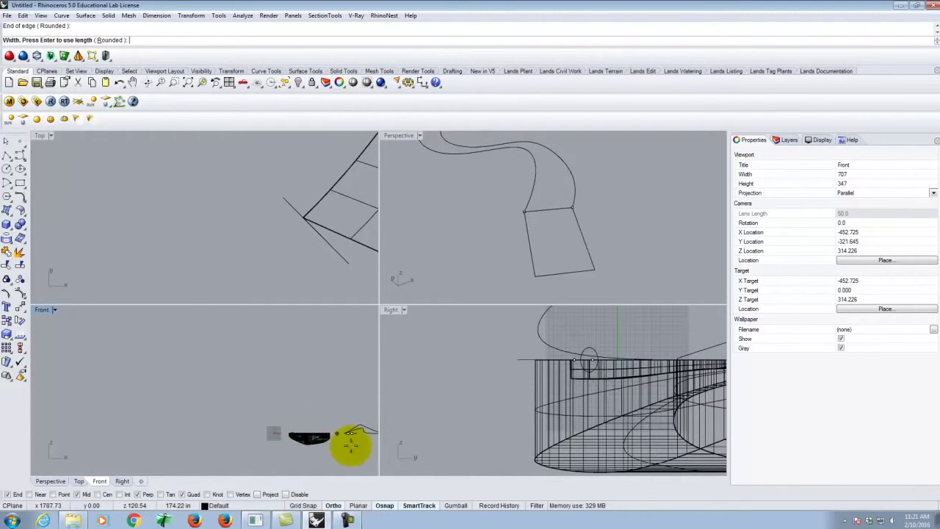
scroll(351, 435, up, 8)
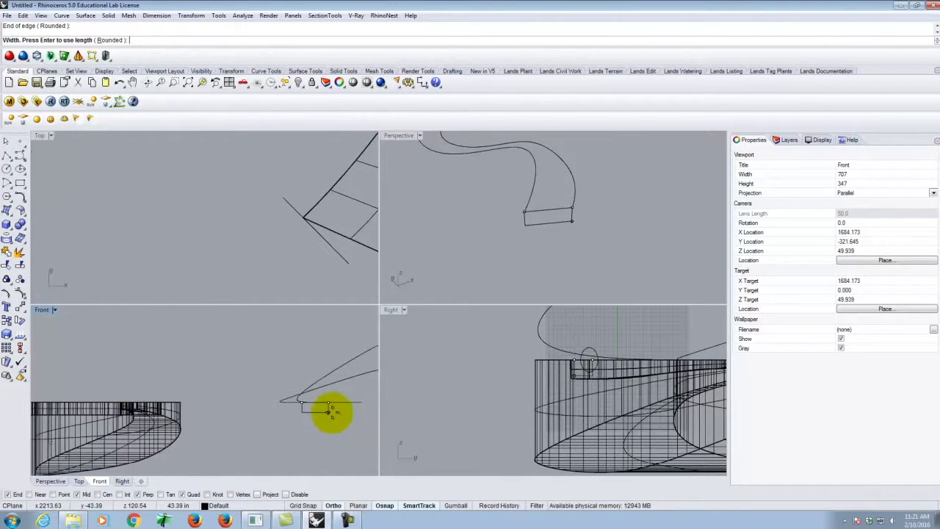
scroll(325, 406, up, 5)
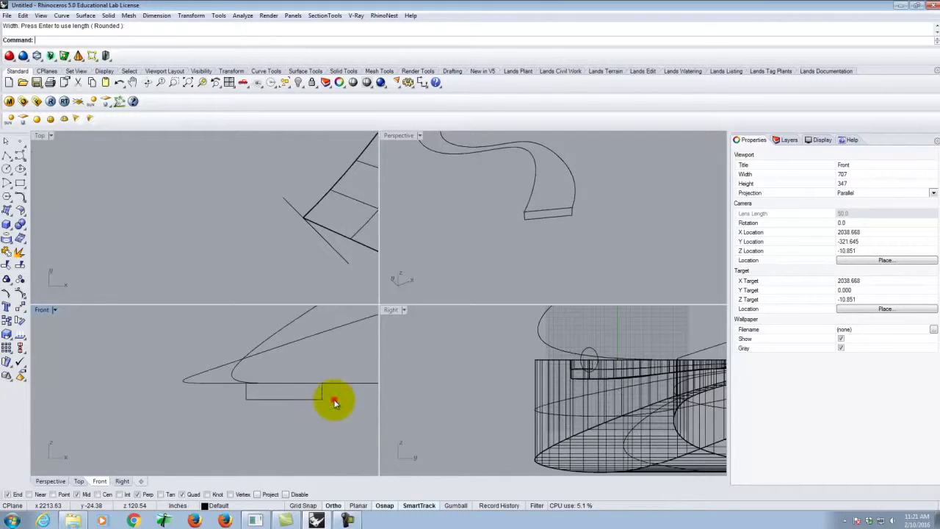
scroll(381, 400, down, 3)
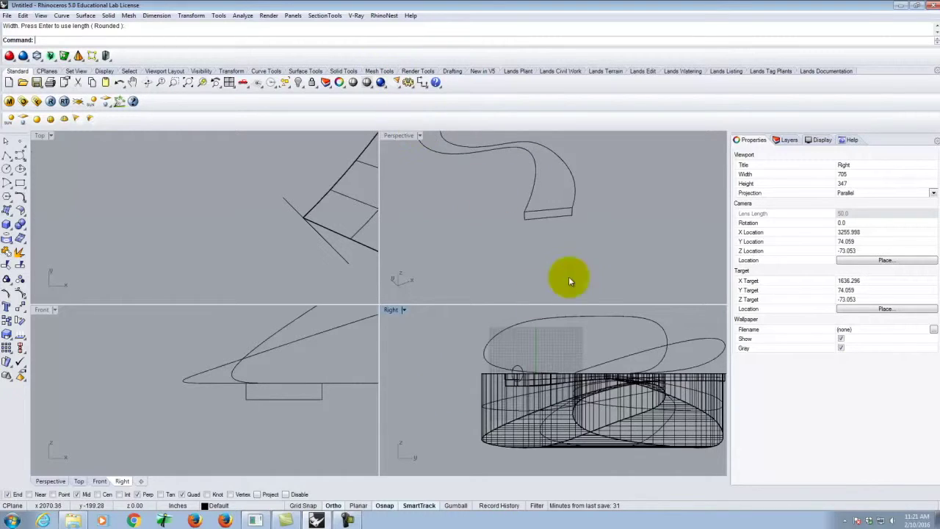
- In the maximized Perspective view, start Sweep 1 Rail with the inner 3D curve as rail and the new rectangle as cross-section, accepting the seam
double_click(395, 138)
right_drag(539, 215, 524, 284)
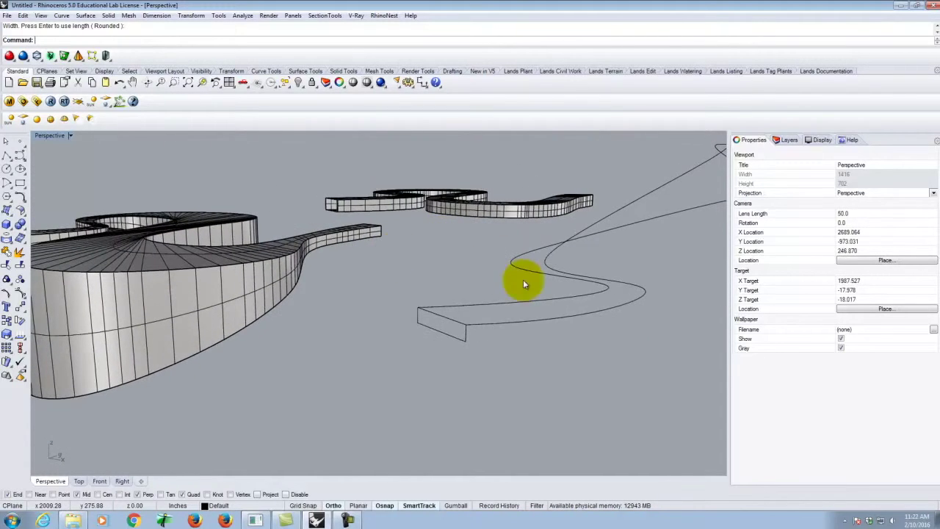
click(573, 299)
right_drag(363, 311, 441, 310)
right_drag(509, 315, 458, 348)
click(402, 336)
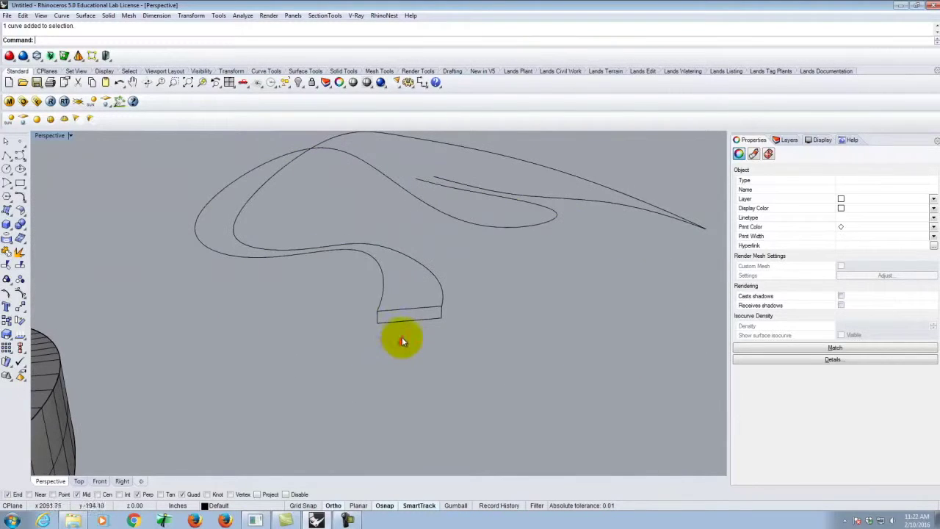
click(83, 15)
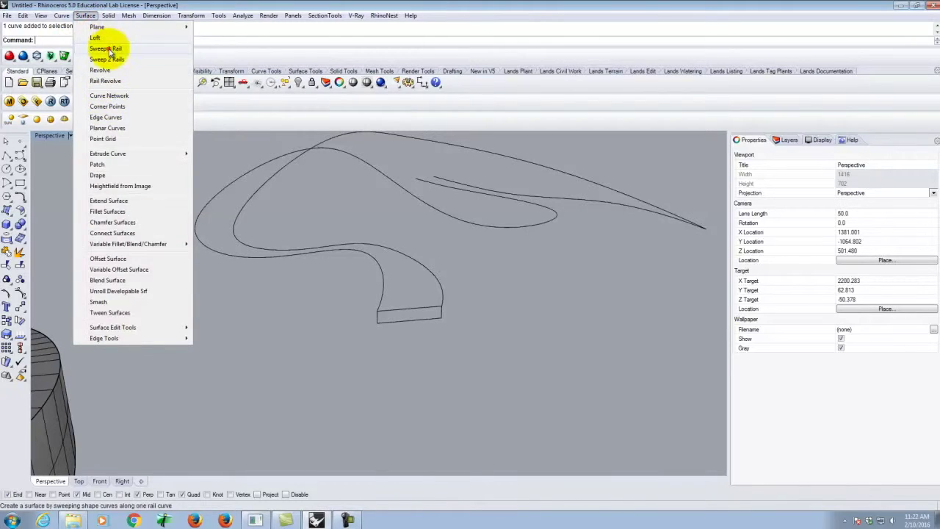
click(114, 45)
click(374, 263)
mouse_move(504, 291)
right_down()
mouse_move(468, 252)
mouse_move(438, 254)
mouse_move(489, 292)
right_up()
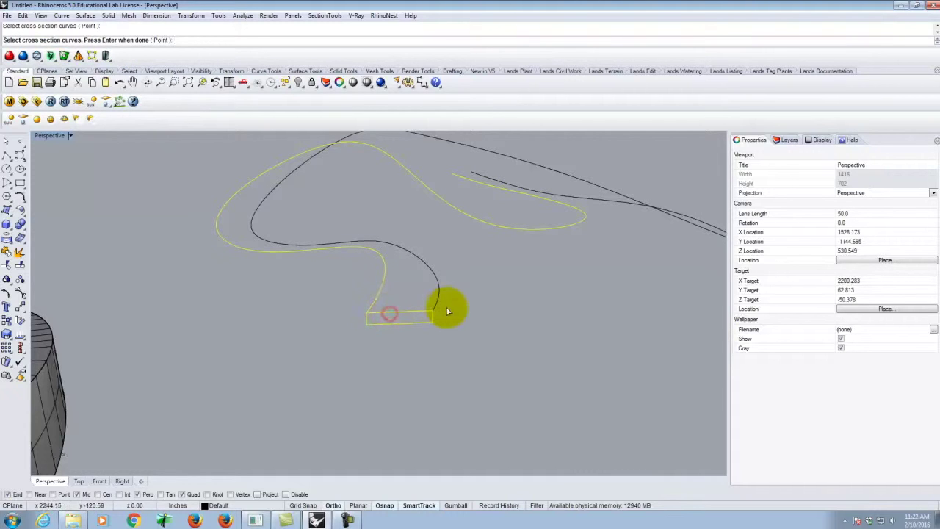
key(Return)
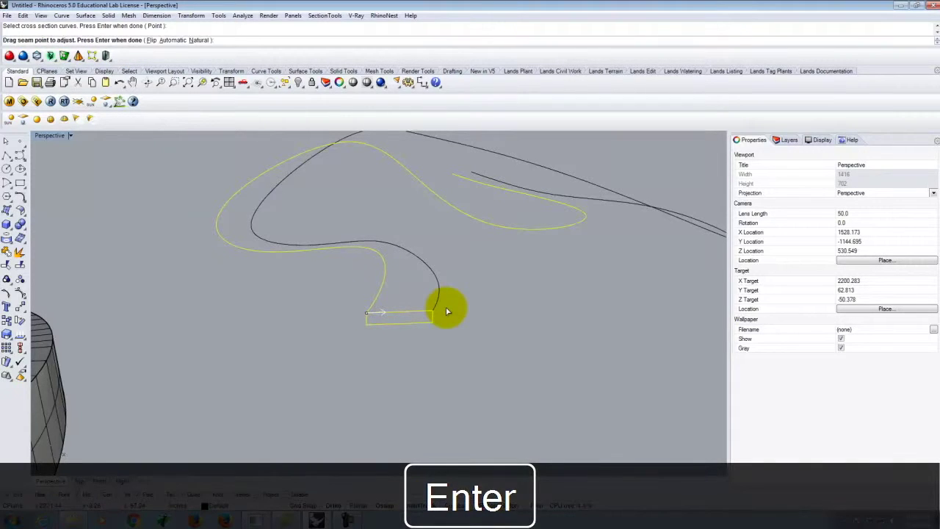
key(Return)
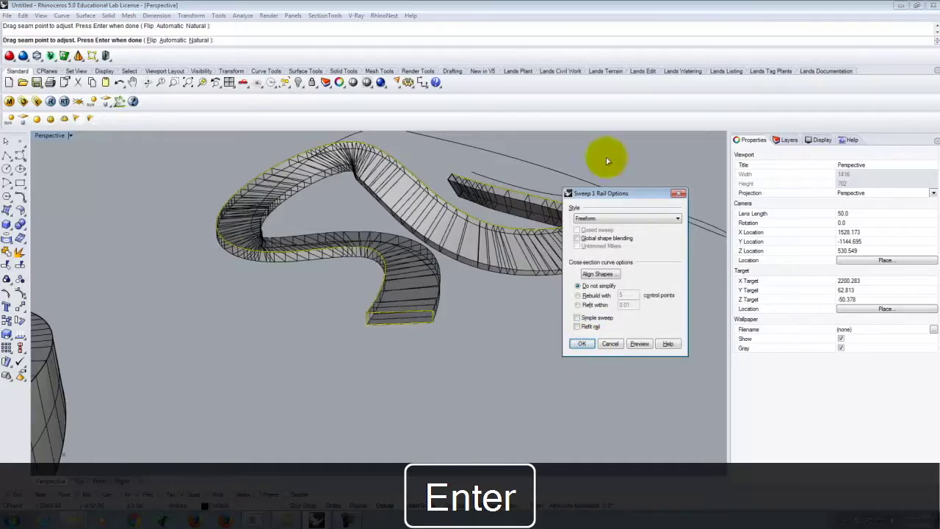
- Check the Freeform sweep's tilt at its far end, then set the style to Roadlike Top and preview it
right_drag(419, 284, 504, 327)
right_drag(662, 253, 647, 218)
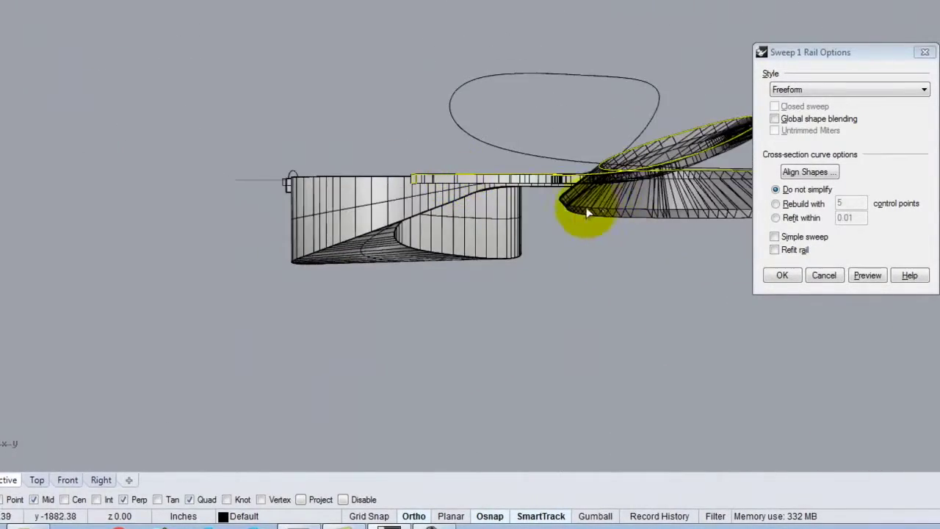
right_drag(587, 213, 391, 244)
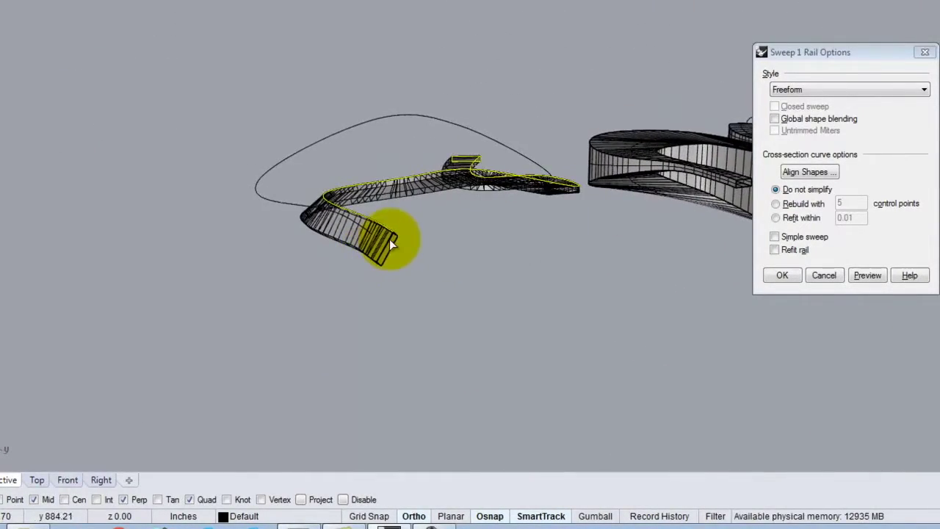
click(859, 91)
click(848, 114)
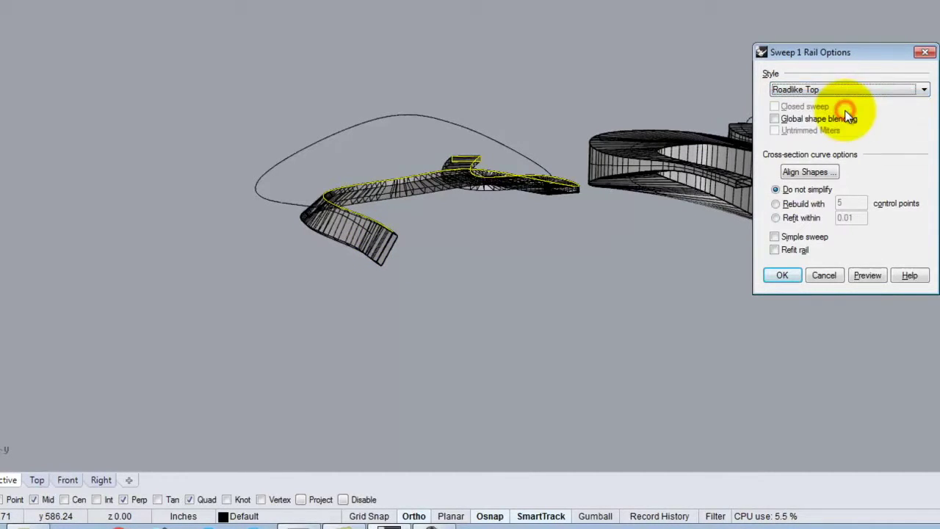
click(866, 274)
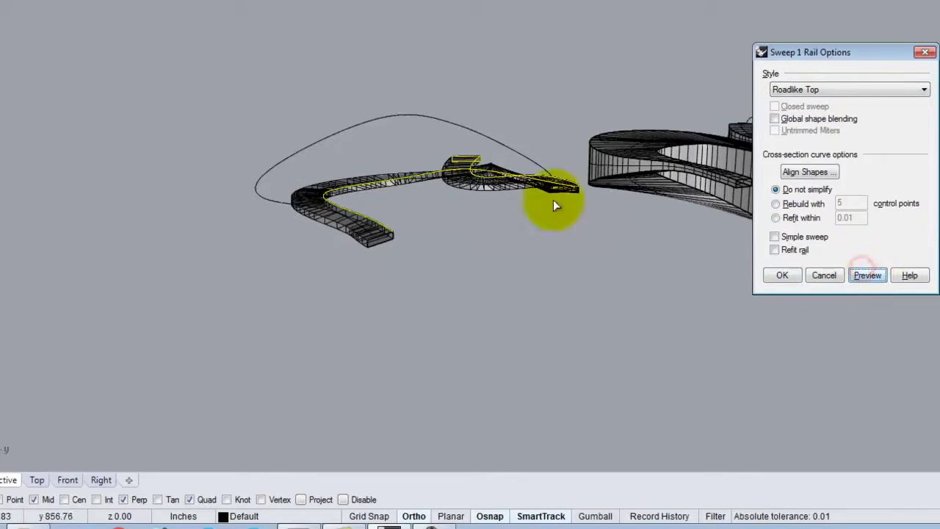
- Inspect the Roadlike Top preview along the 3D rail, then set the sweep style to Roadlike Front and preview it
right_drag(100, 140, 412, 189)
right_drag(304, 123, 622, 201)
right_drag(326, 177, 198, 145)
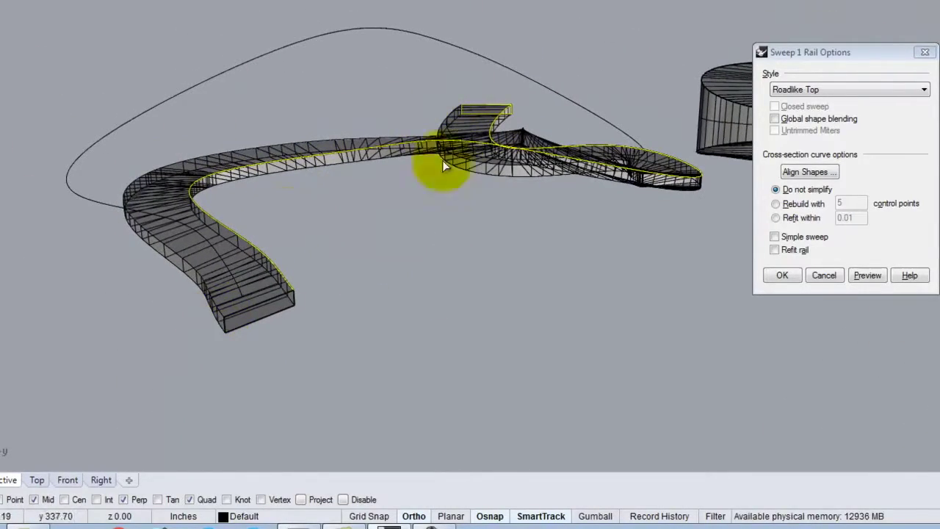
click(829, 88)
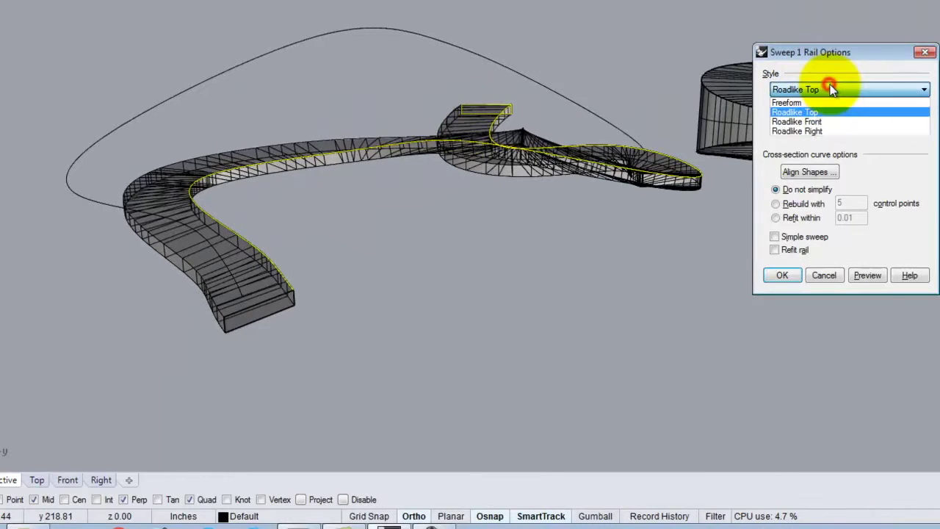
click(829, 122)
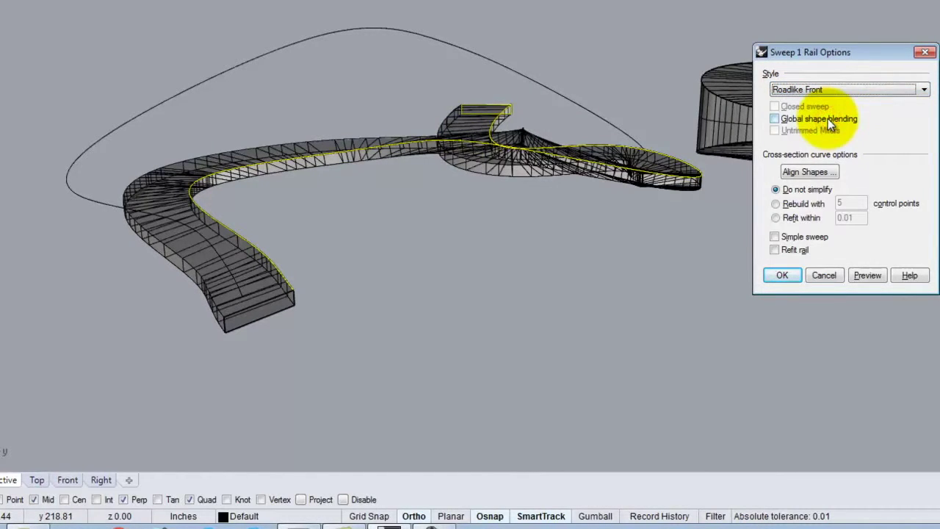
click(864, 272)
right_drag(724, 252, 426, 293)
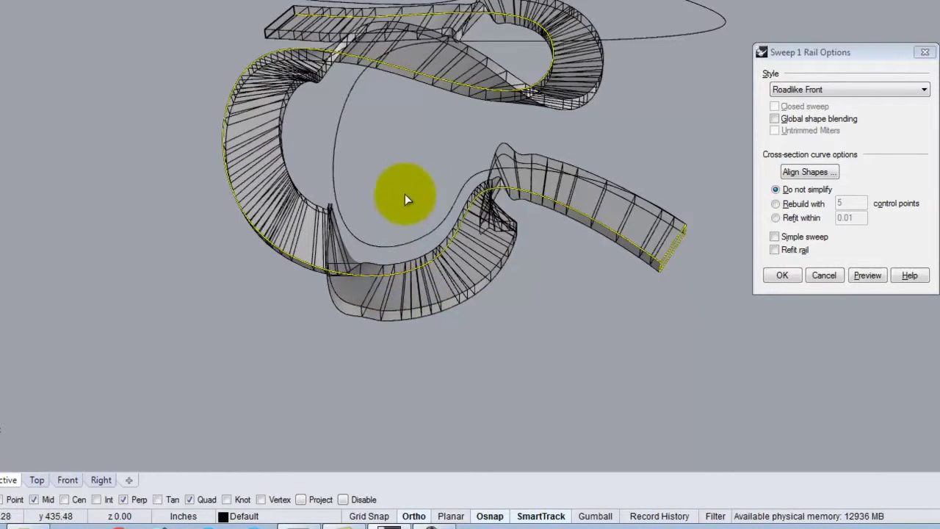
- Set the sweep style back to Roadlike Top and preview it for comparison
click(885, 96)
click(833, 113)
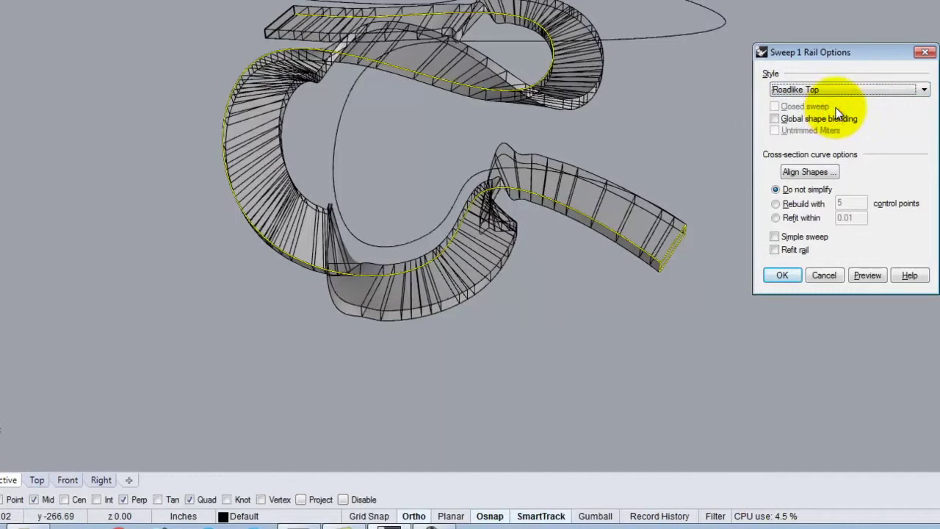
click(870, 274)
right_drag(609, 252, 474, 219)
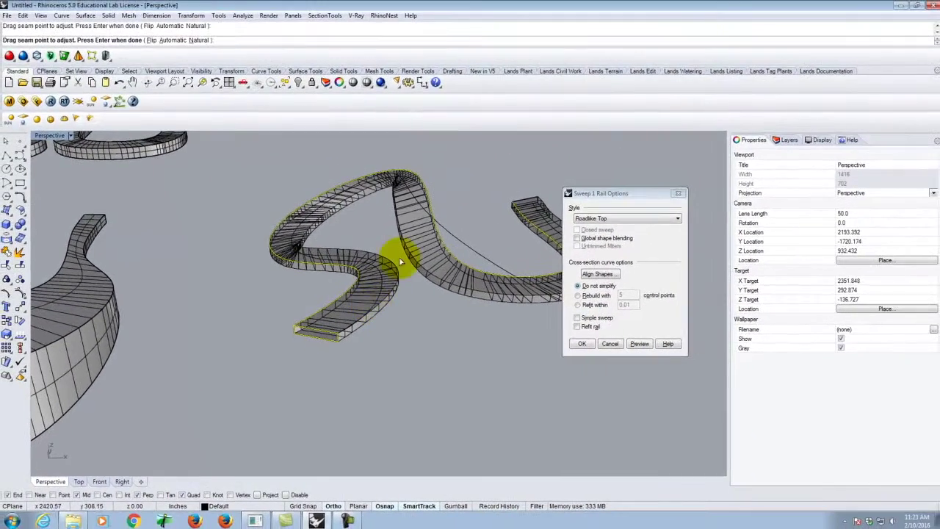
- Preview the sweep in Freeform style, examine how it meets the rectangle at the near end, and cancel the sweep
click(600, 218)
click(600, 227)
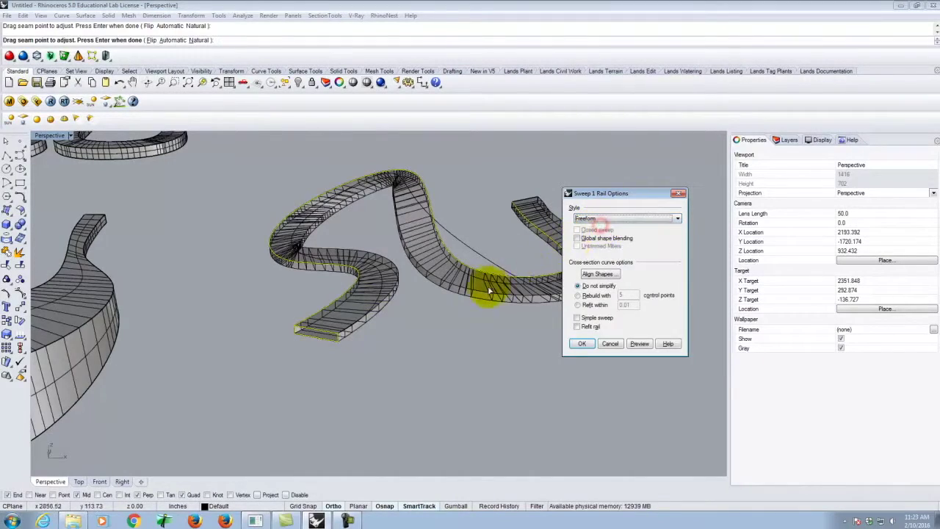
click(638, 345)
right_drag(498, 354, 473, 434)
scroll(291, 416, up, 5)
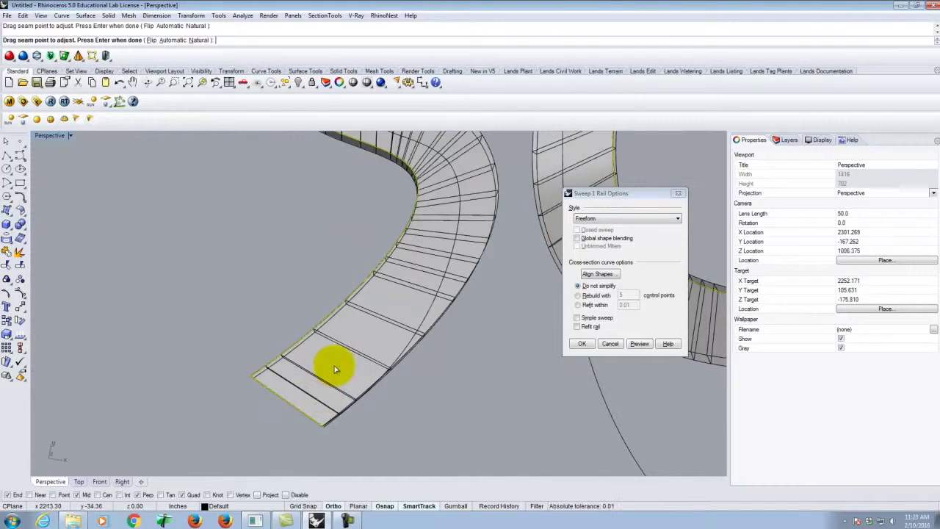
click(609, 344)
- With Ortho off, rotate the rectangle about its corner on the inner curve's end until it is roughly perpendicular to that curve
right_drag(393, 402, 477, 380)
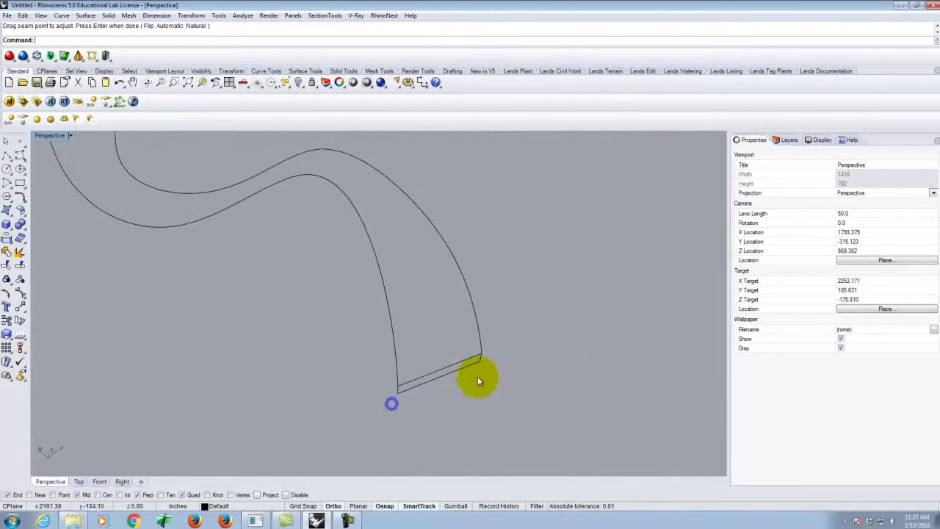
click(442, 370)
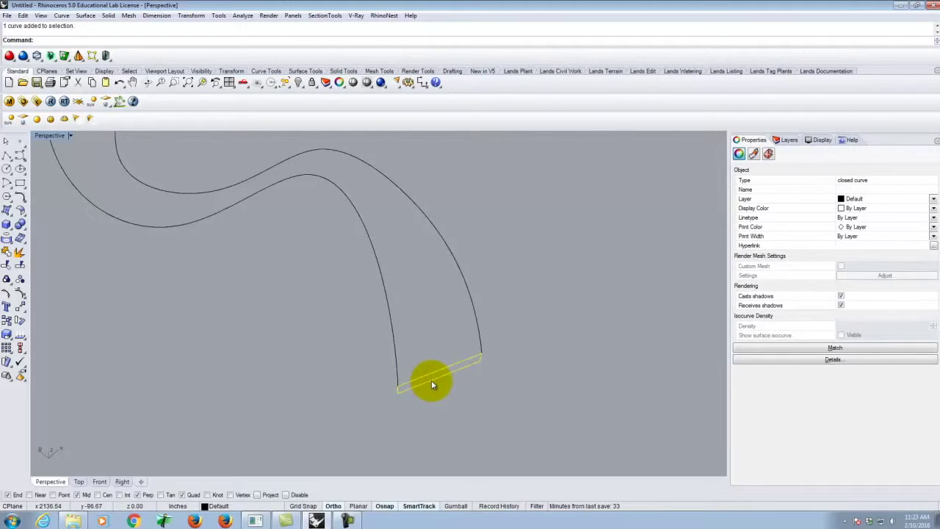
text(Rita)
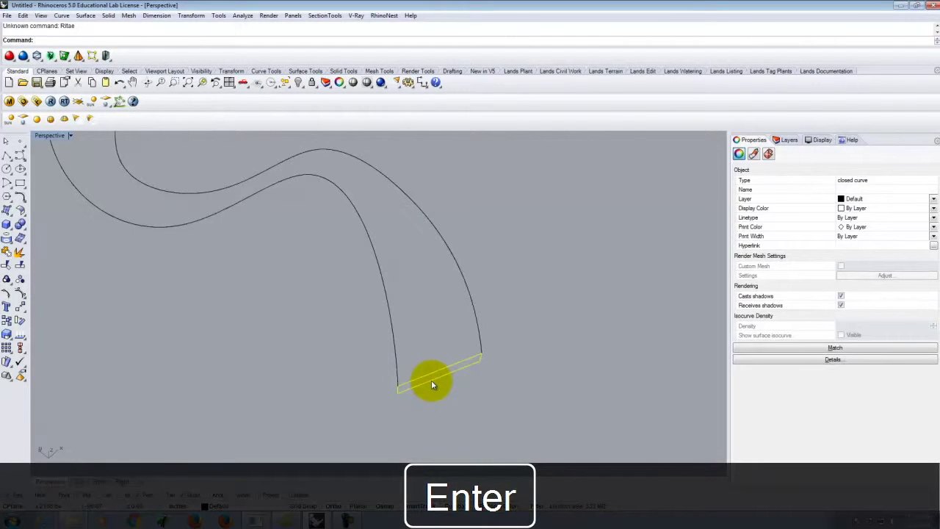
key(Return)
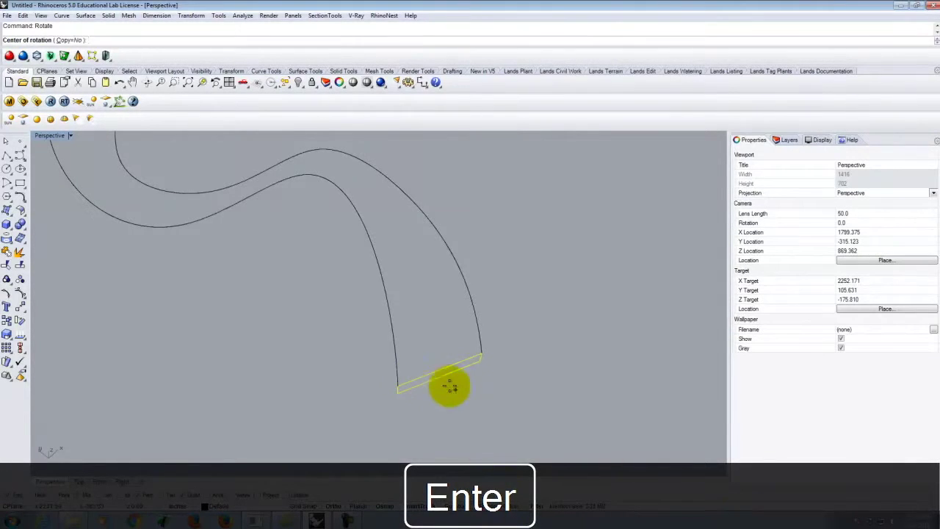
click(398, 385)
click(482, 356)
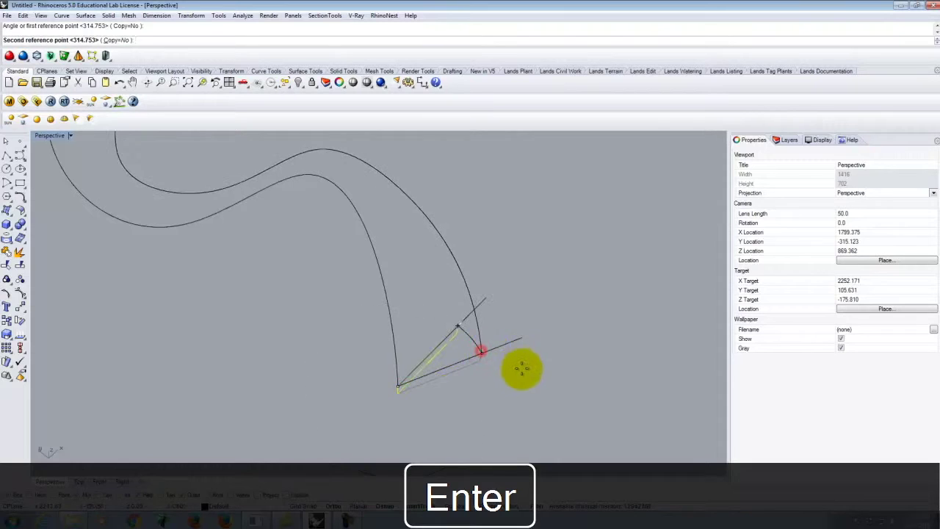
click(334, 505)
click(548, 387)
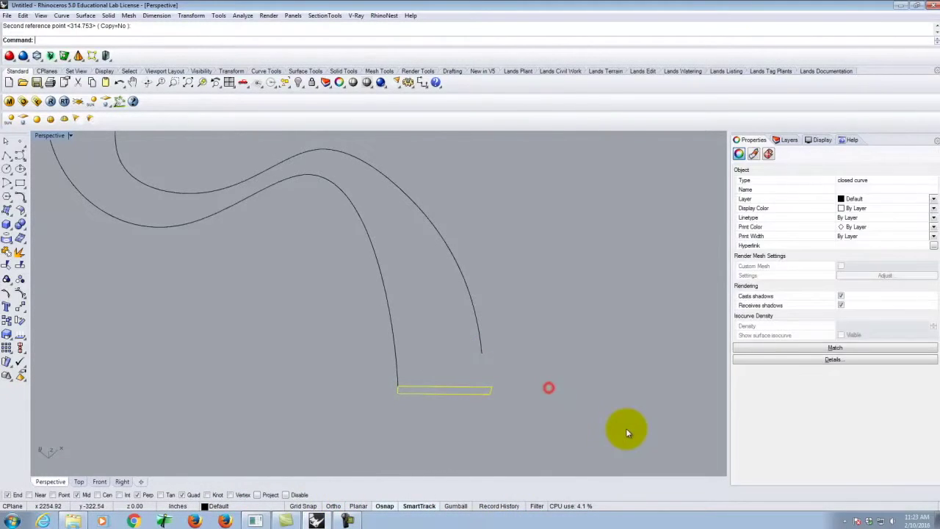
click(590, 379)
- Create a Freeform Sweep 1 Rail along the inner curve with the rotated rectangle as cross-section, accepting the seam, and inspect the strip
click(62, 16)
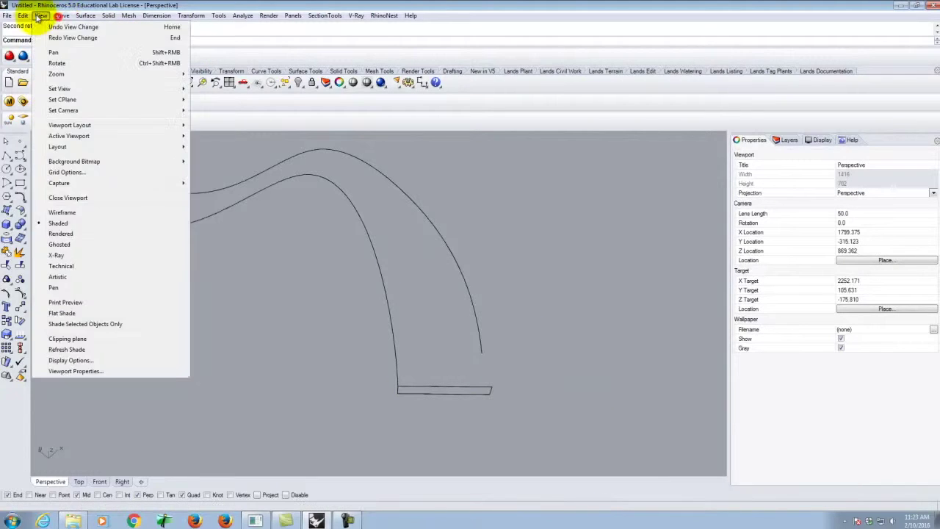
mouse_move(86, 16)
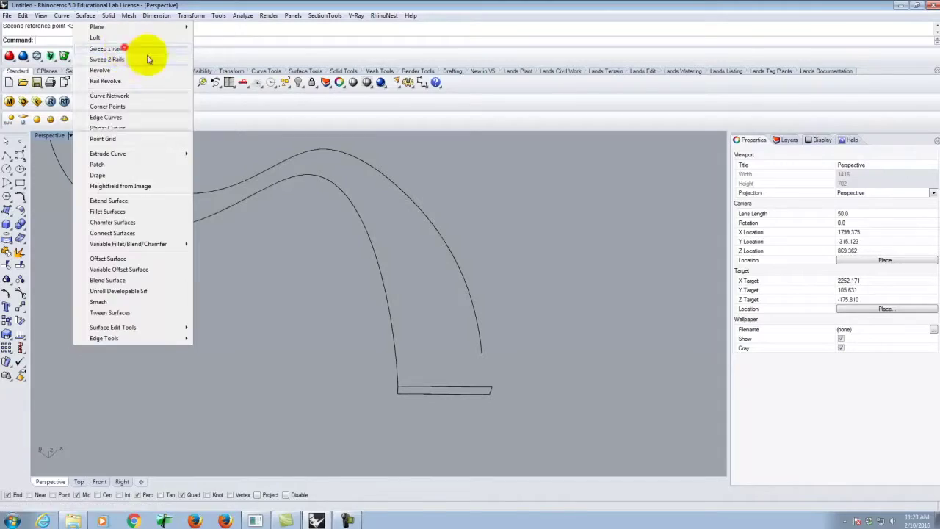
click(121, 48)
click(396, 351)
click(435, 389)
key(Return)
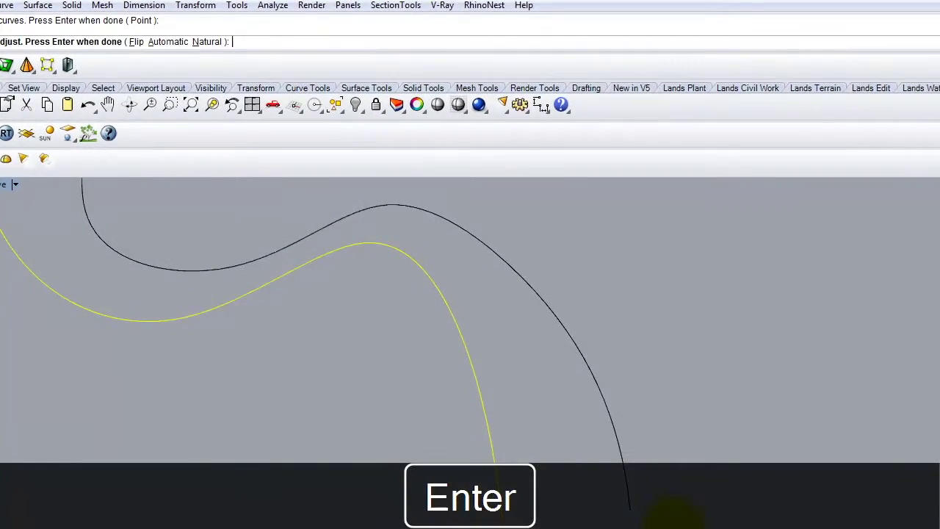
key(Return)
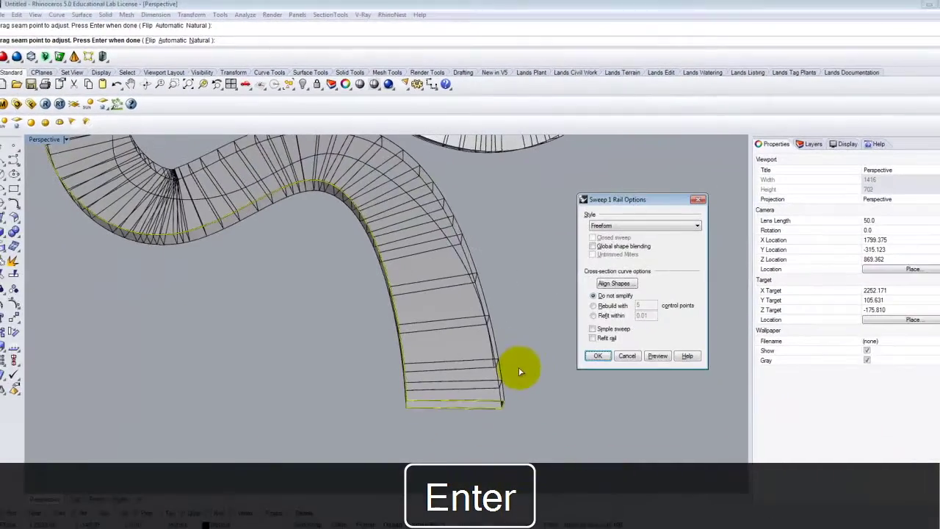
click(582, 344)
right_drag(506, 358, 419, 275)
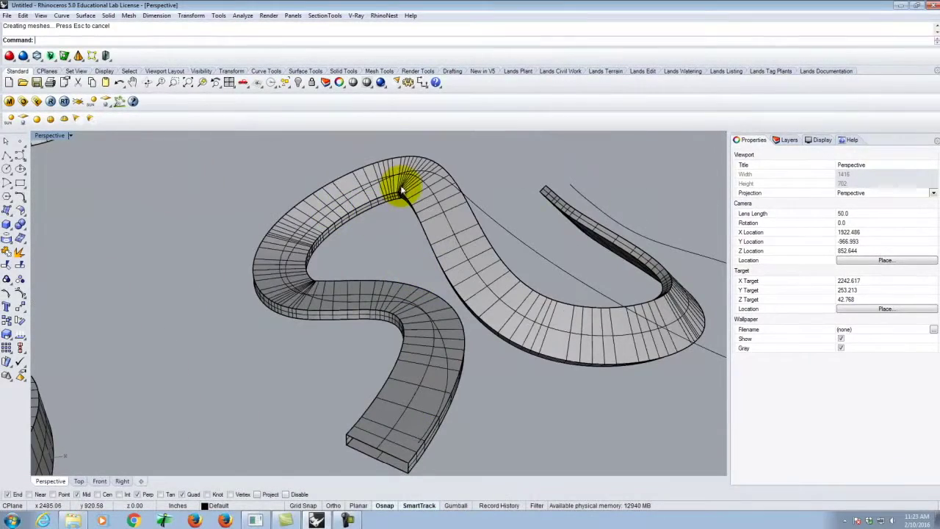
mouse_move(430, 475)
right_down()
mouse_move(487, 471)
mouse_move(438, 469)
right_up()
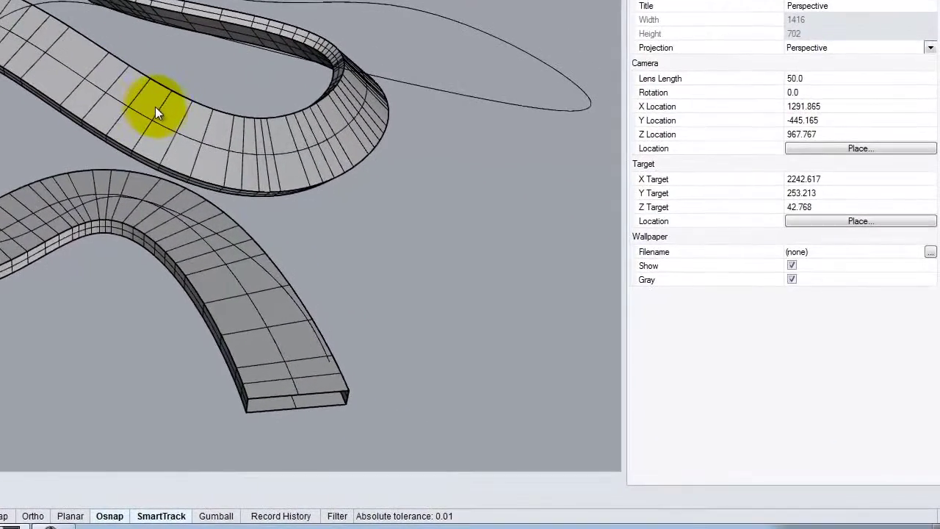
- Delete the swept strip and undo the rectangle's rotation so it spans both curve ends again
click(153, 105)
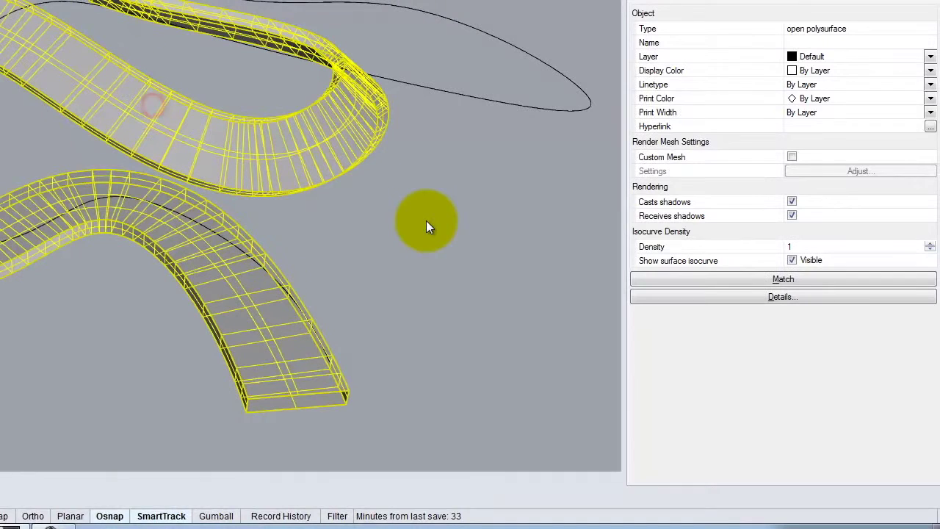
key(Delete)
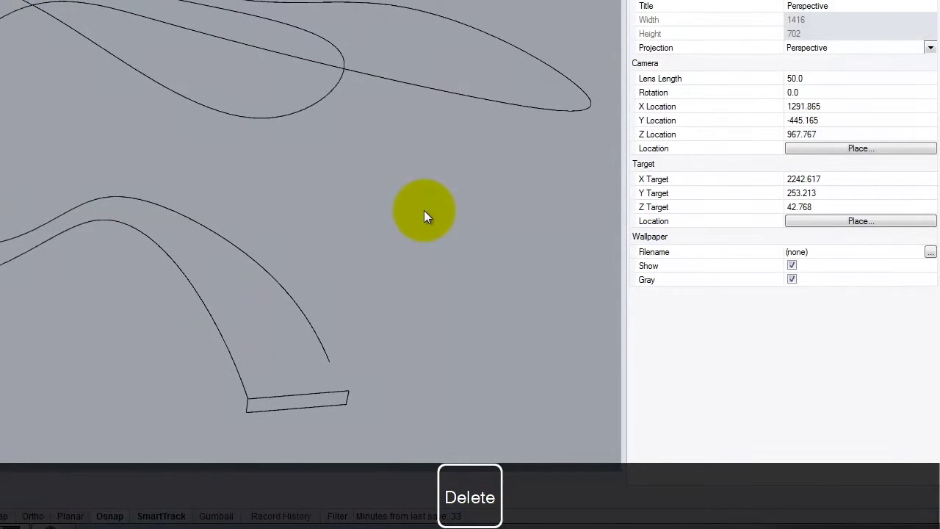
key(ctrl+z)
key(ctrl+z)
click(327, 382)
right_drag(425, 307, 170, 361)
click(299, 364)
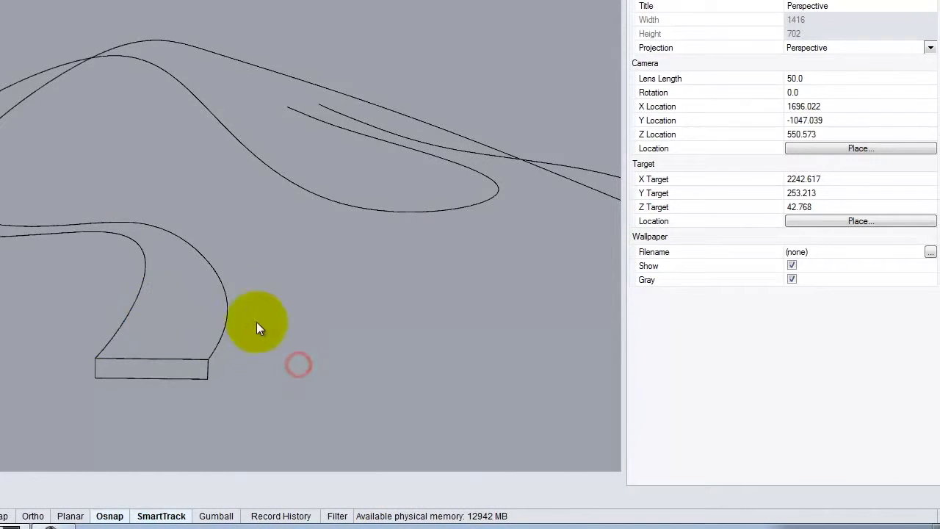
right_drag(410, 274, 298, 252)
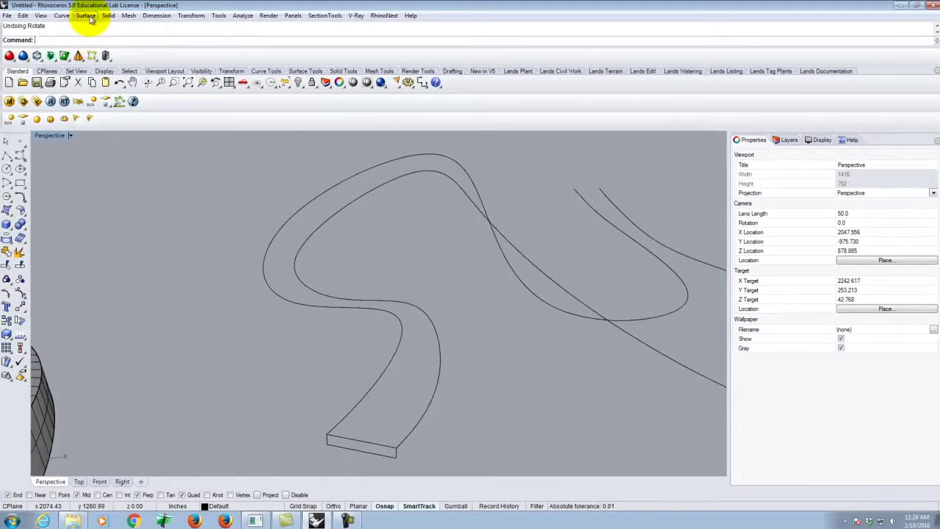
click(85, 16)
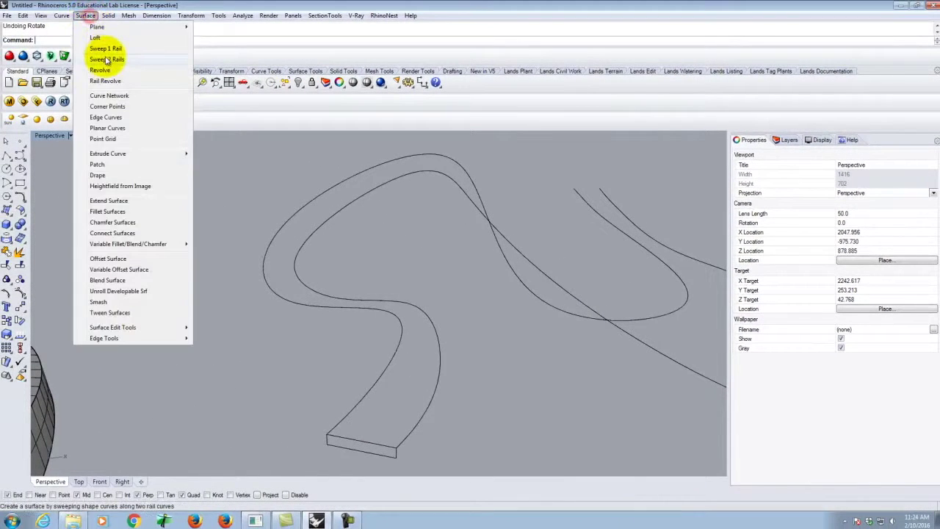
click(108, 60)
click(369, 394)
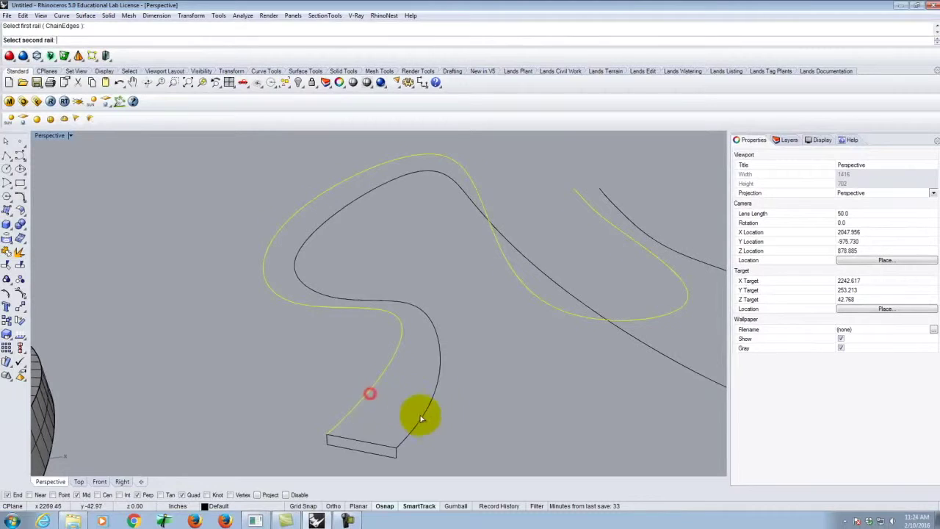
click(421, 418)
key(Return)
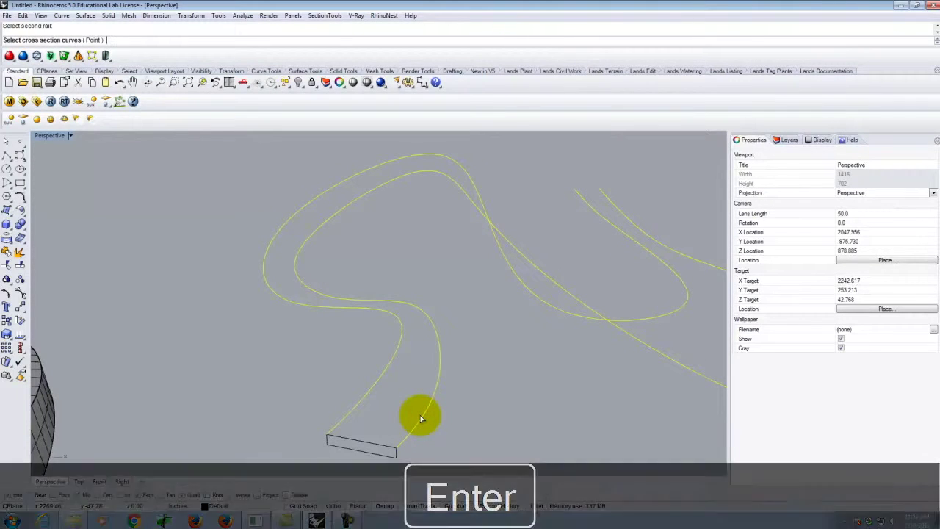
key(Escape)
- Start Sweep 2 Rails with both 3D curves as rails and the rectangle at their near ends as cross-section, accepting the seam
right_click(317, 350)
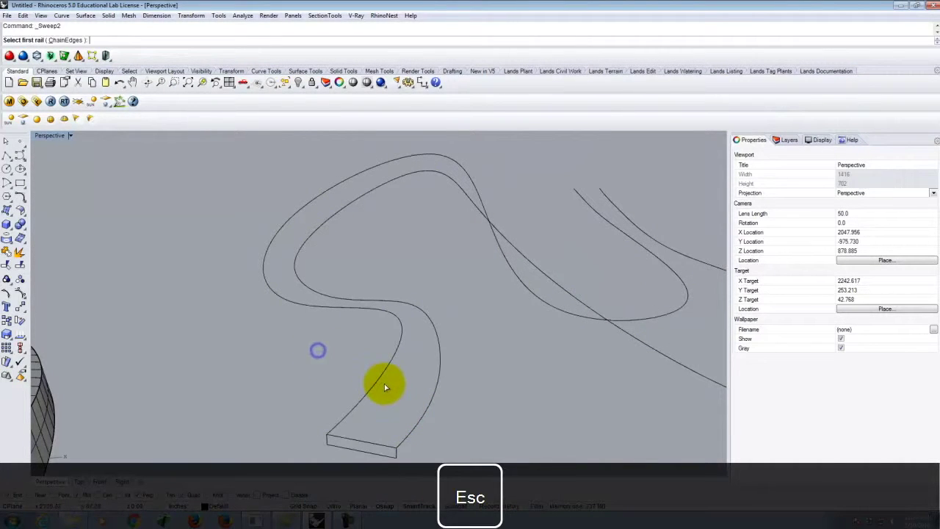
click(375, 377)
click(423, 410)
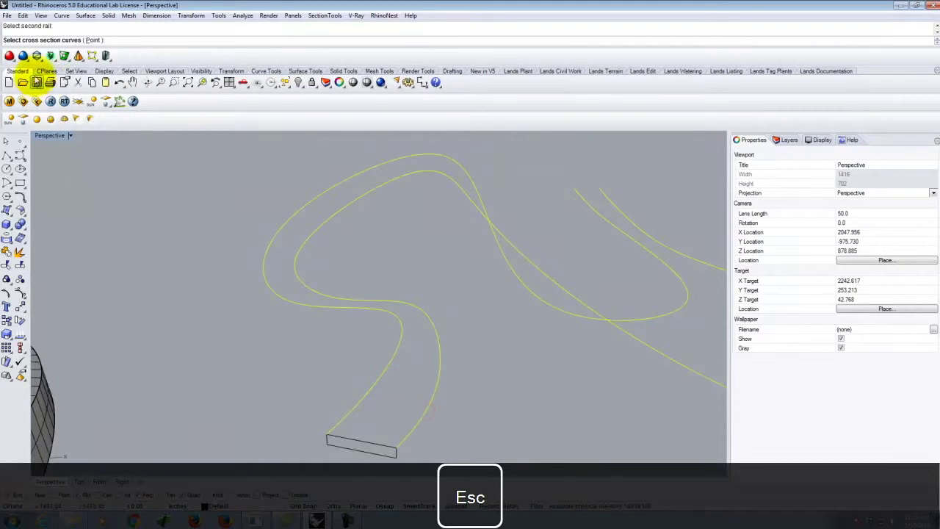
click(353, 446)
key(Return)
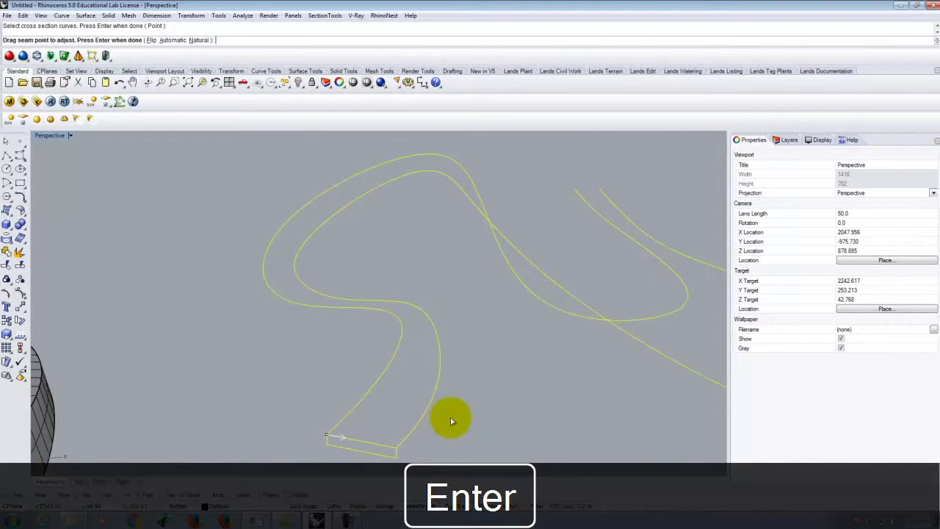
key(Return)
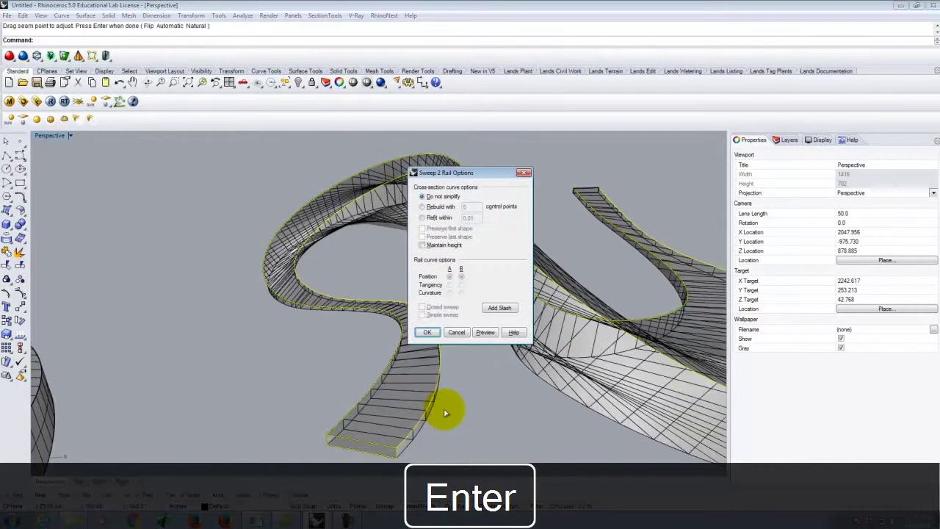
- Move the sweep options clear of the model and examine the two-rail preview's thickness and twisting from several sides
drag(470, 172, 129, 154)
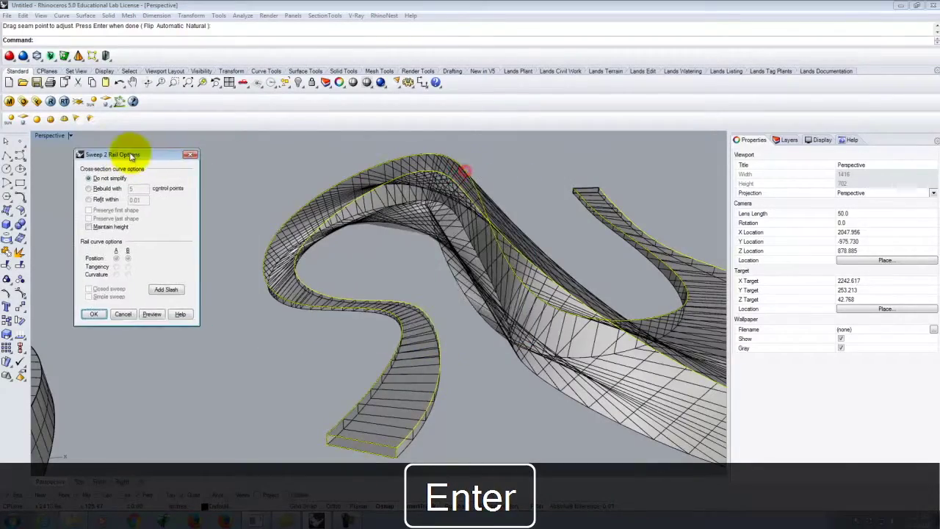
right_drag(619, 272, 699, 336)
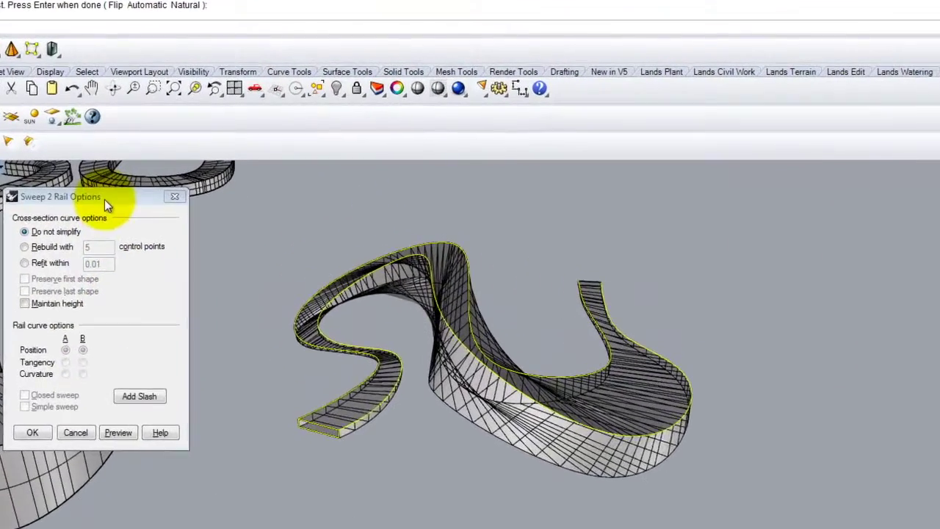
drag(156, 156, 462, 164)
drag(585, 215, 887, 252)
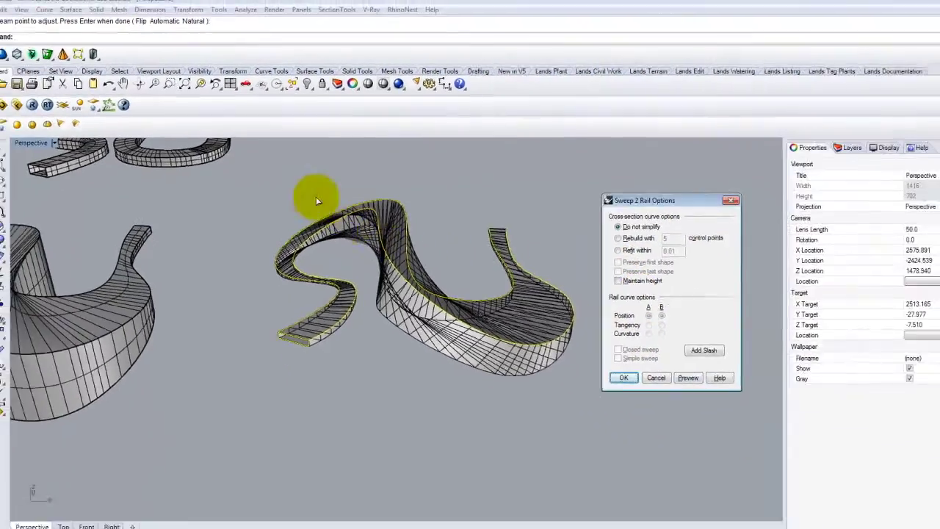
right_drag(311, 195, 393, 318)
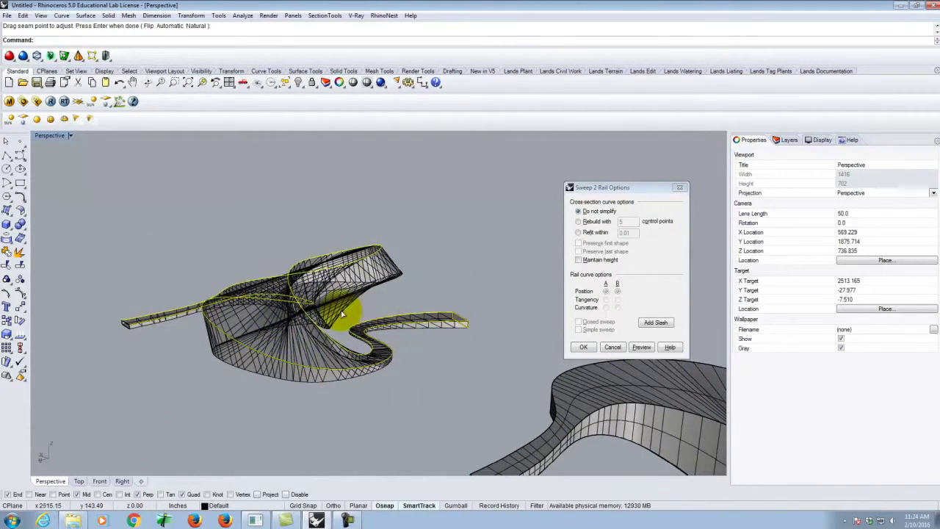
- Examine the twisted two-rail sweep preview from both ends of the curves and cancel the sweep
right_drag(261, 349, 357, 315)
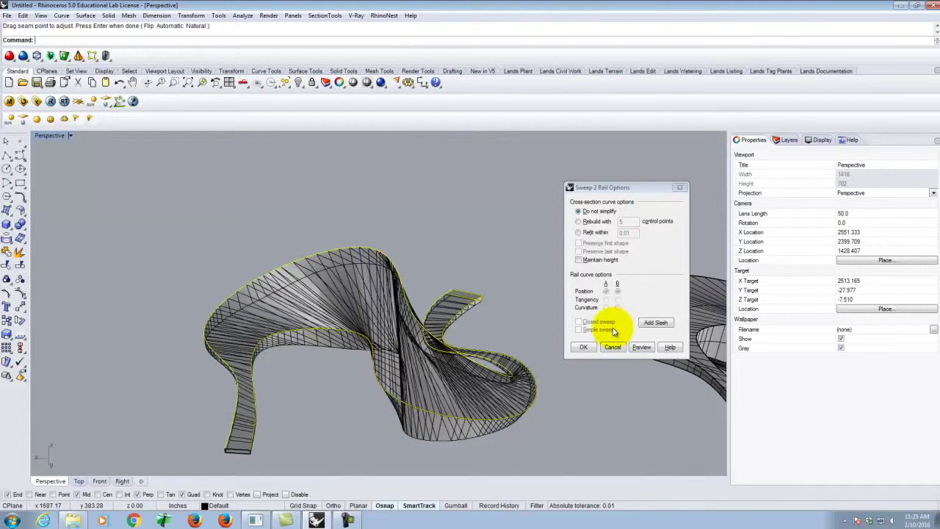
right_drag(478, 316, 346, 337)
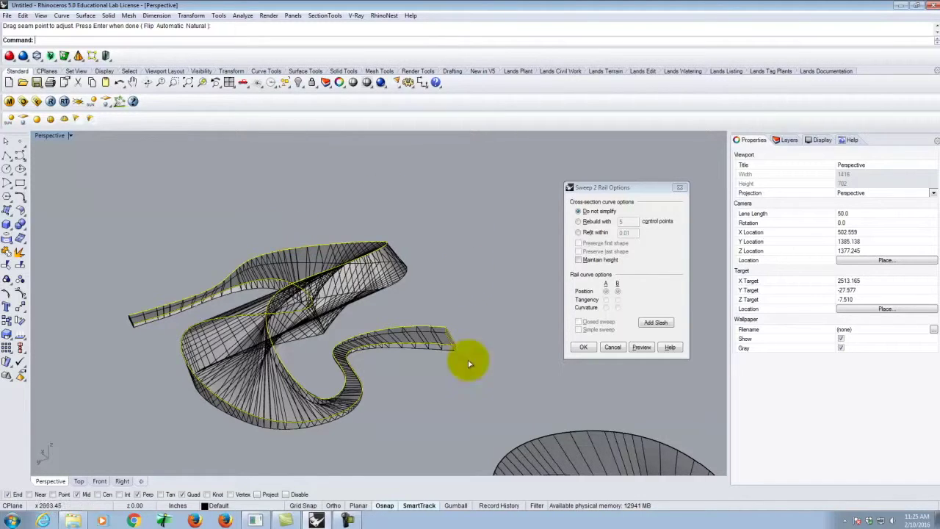
click(609, 346)
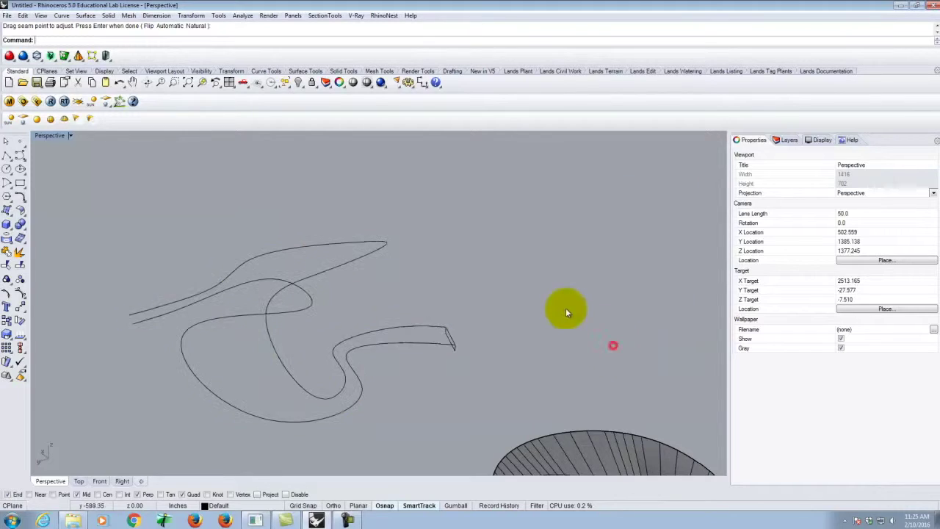
- Delete all the swept surfaces and practice curves, keeping only the small tubular handle near the origin
scroll(432, 239, down, 8)
right_drag(523, 344, 378, 384)
scroll(517, 311, down, 6)
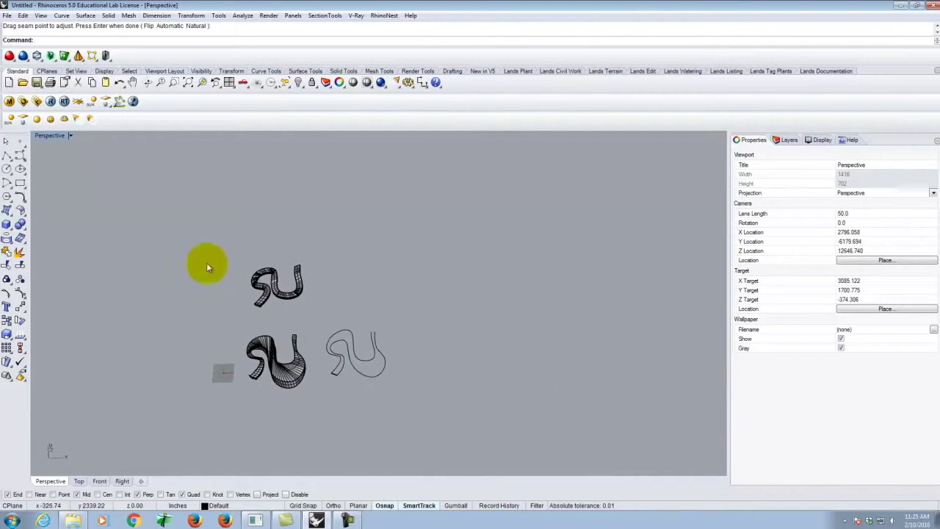
drag(241, 242, 471, 421)
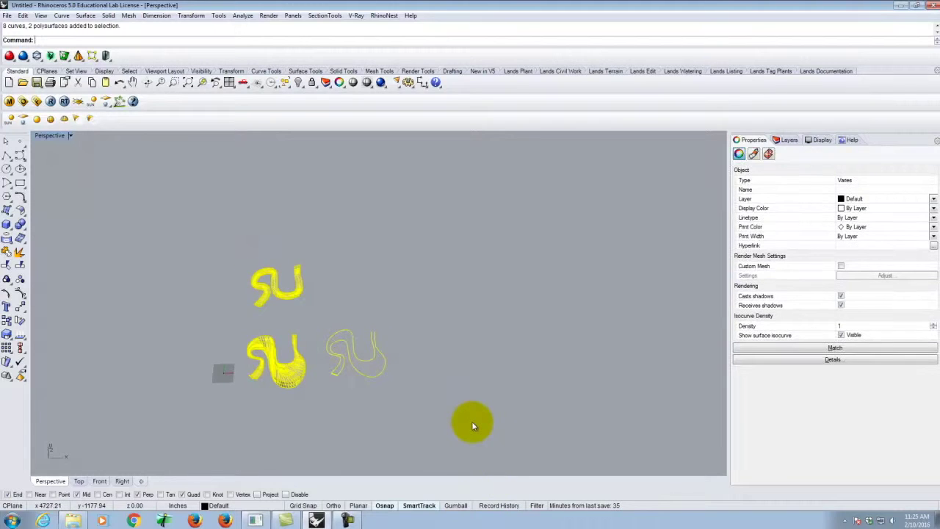
key(Delete)
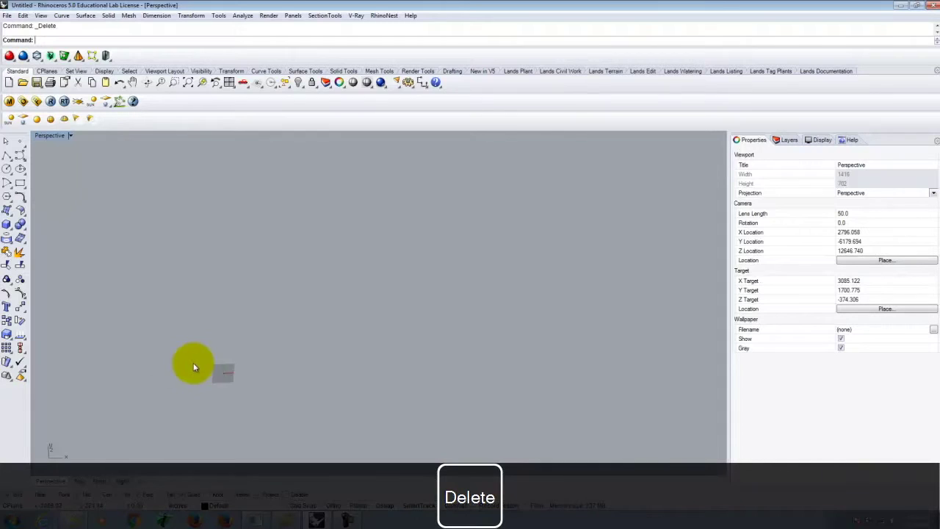
- Zoom in on the tubular handle at the origin, view it at an angle and clear the selection
scroll(195, 367, up, 8)
drag(210, 372, 311, 420)
text(z)
key(Return)
text(s)
key(Return)
scroll(313, 314, down, 5)
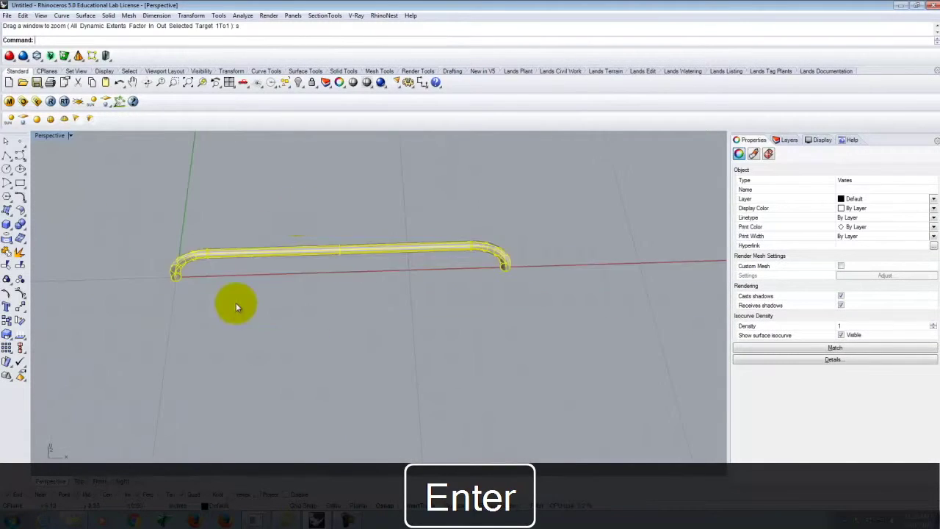
right_drag(236, 303, 303, 252)
click(450, 335)
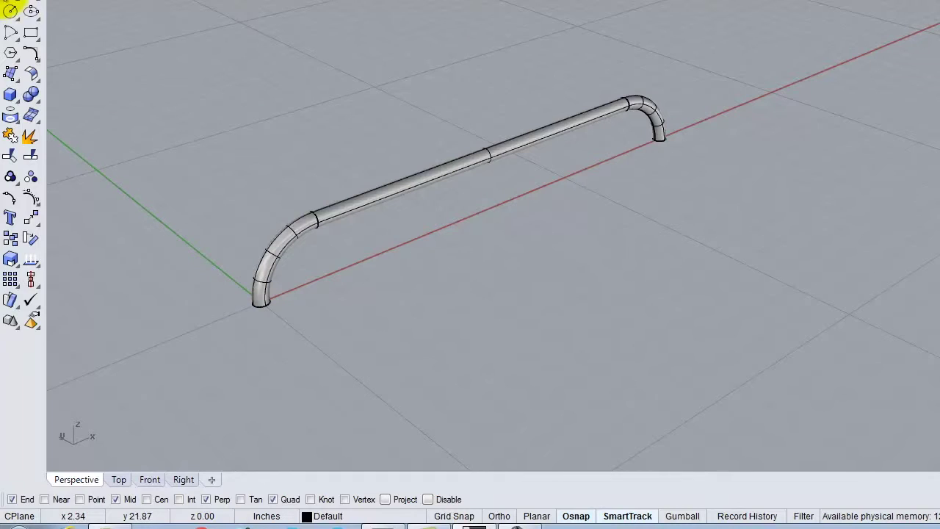
- Create a solid cylinder centred on the handle's near end at the origin, 1.5 inches in diameter and extending -.25 inch vertically
click(9, 97)
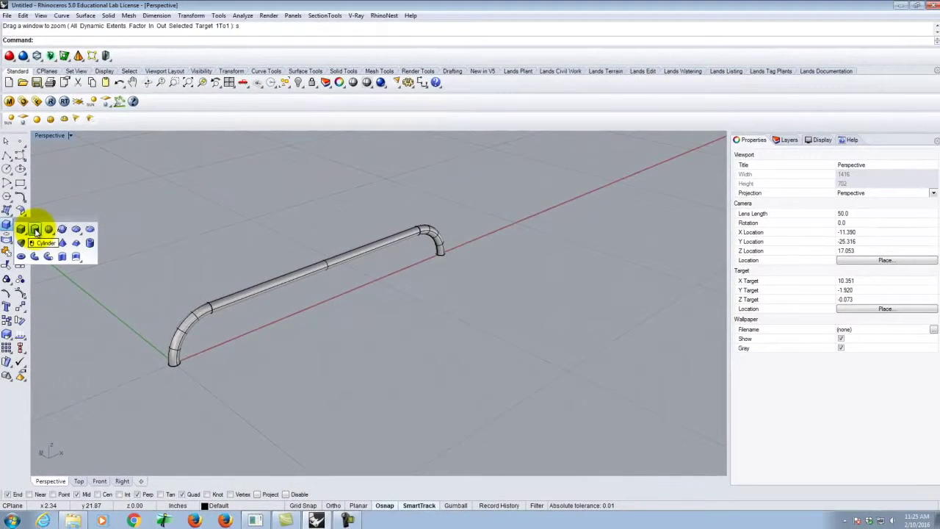
click(52, 102)
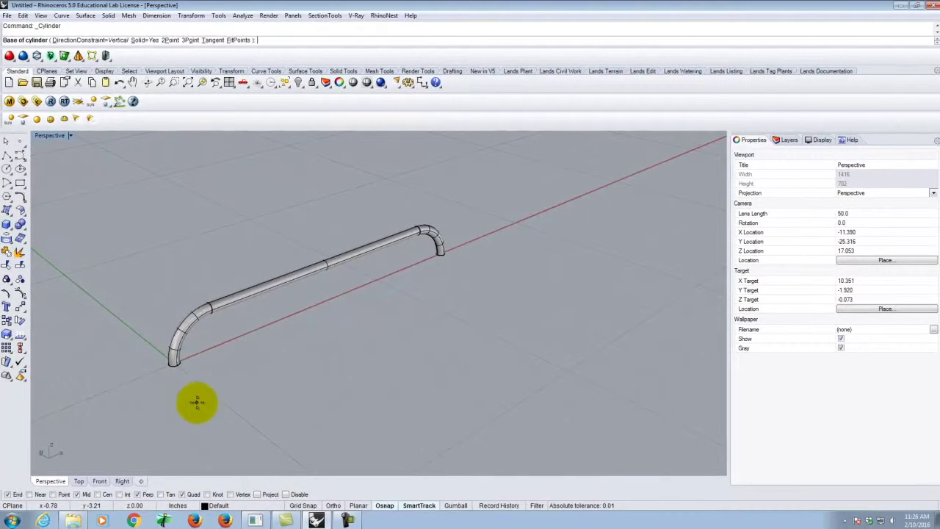
scroll(168, 373, up, 5)
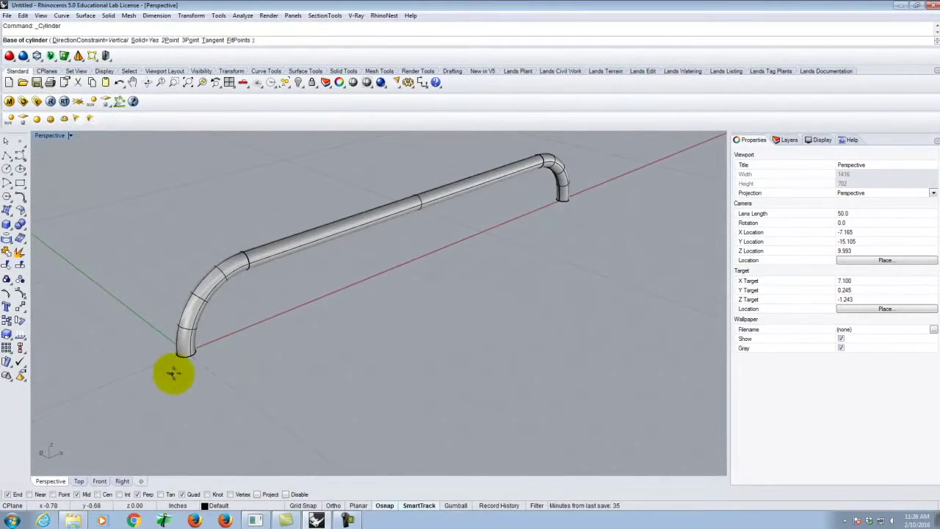
click(194, 344)
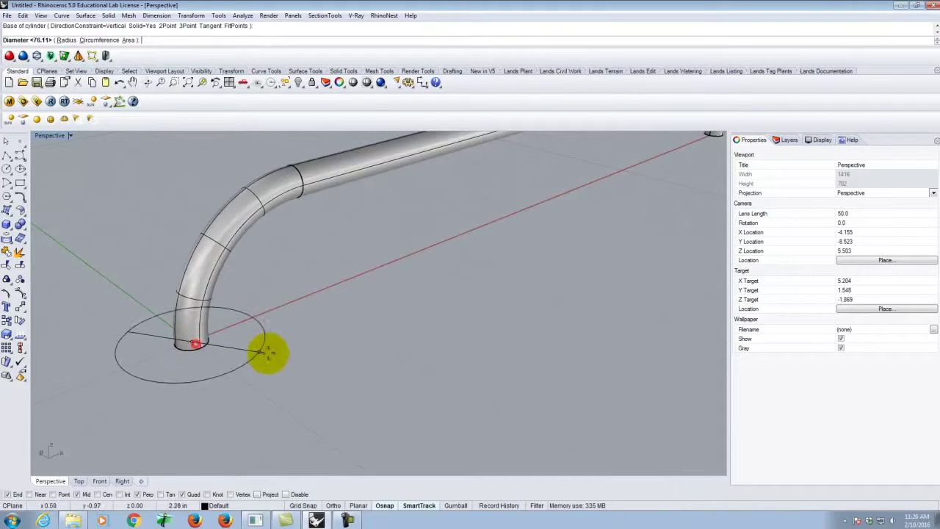
text(13)
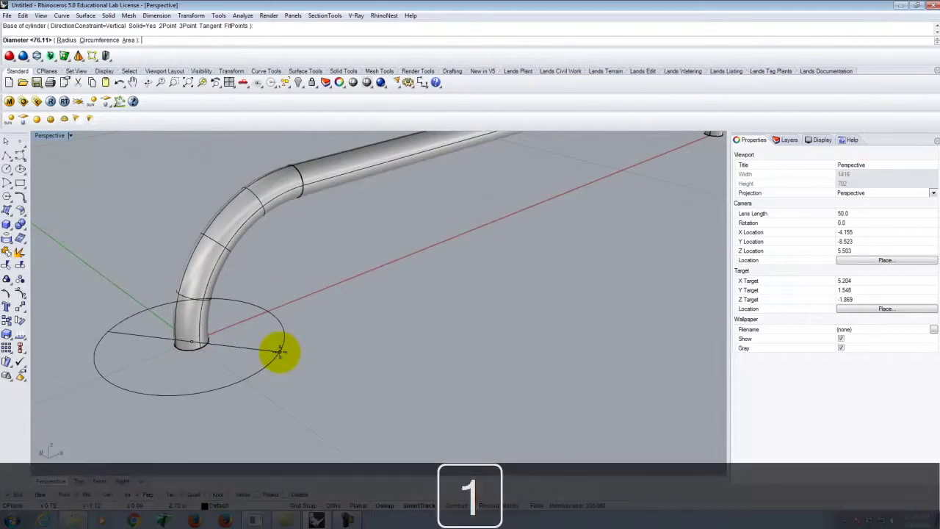
key(BackSpace)
key(BackSpace)
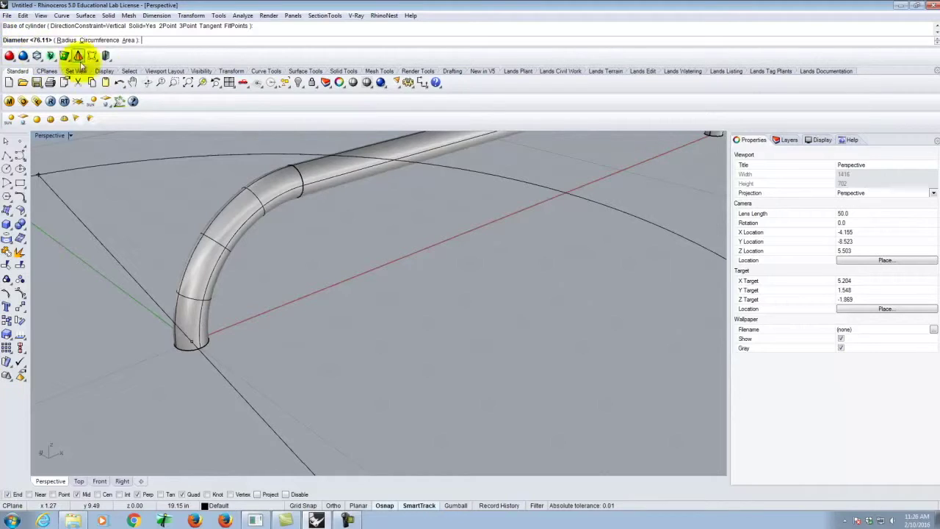
text(1)
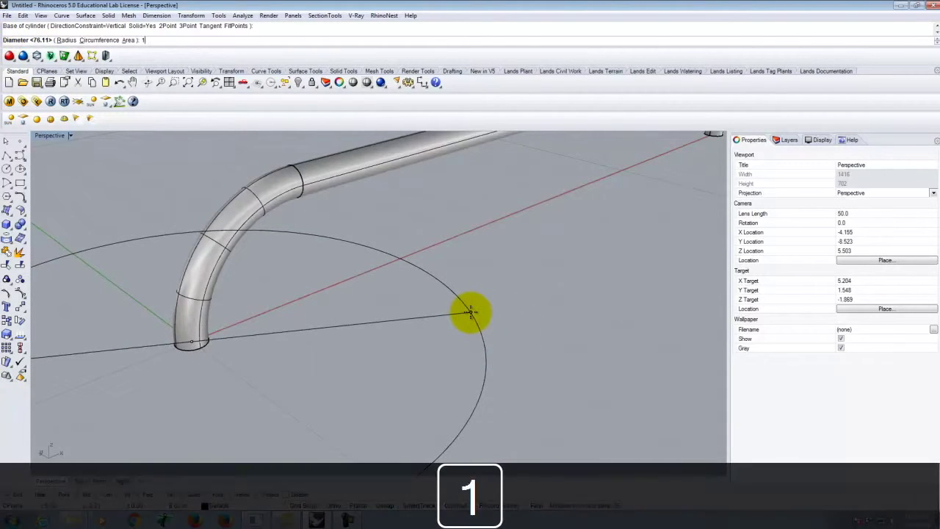
text(.35)
key(BackSpace)
key(BackSpace)
text(5)
key(Return)
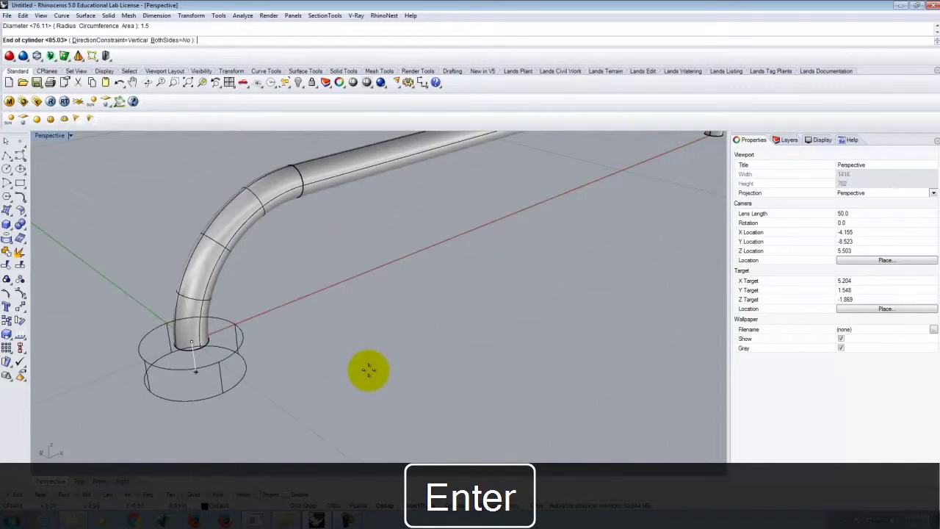
text(-.25)
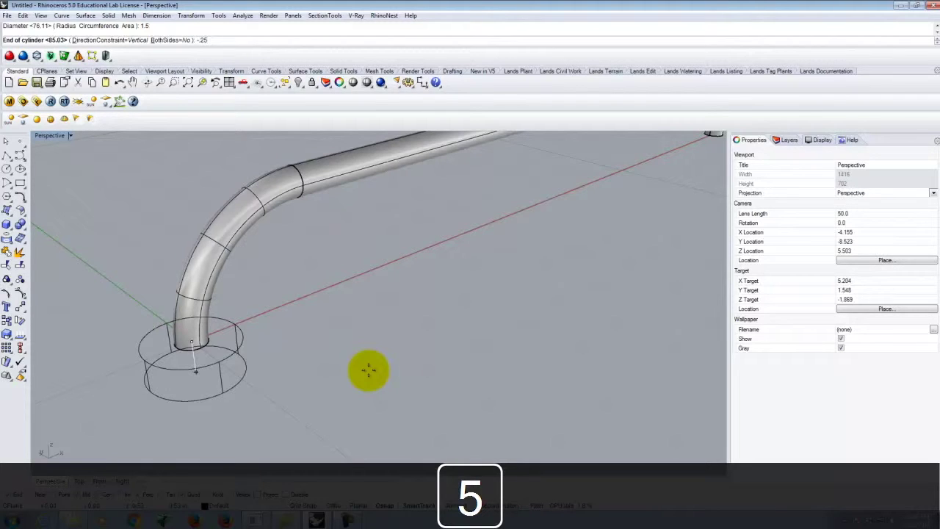
key(Return)
- Create a matching solid cylinder centred on the handle's far end, with a 1.5 inch diameter and a height of -.25 inch
right_drag(368, 370, 435, 298)
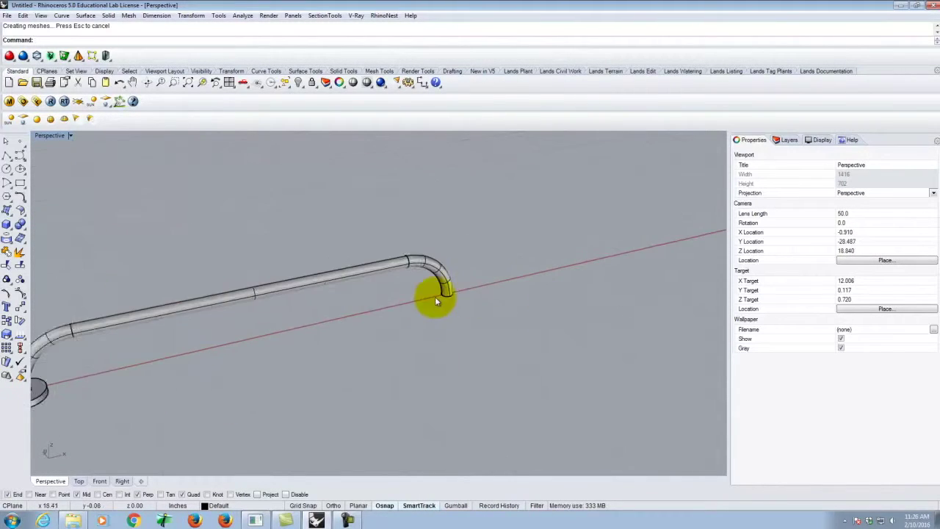
scroll(436, 299, up, 3)
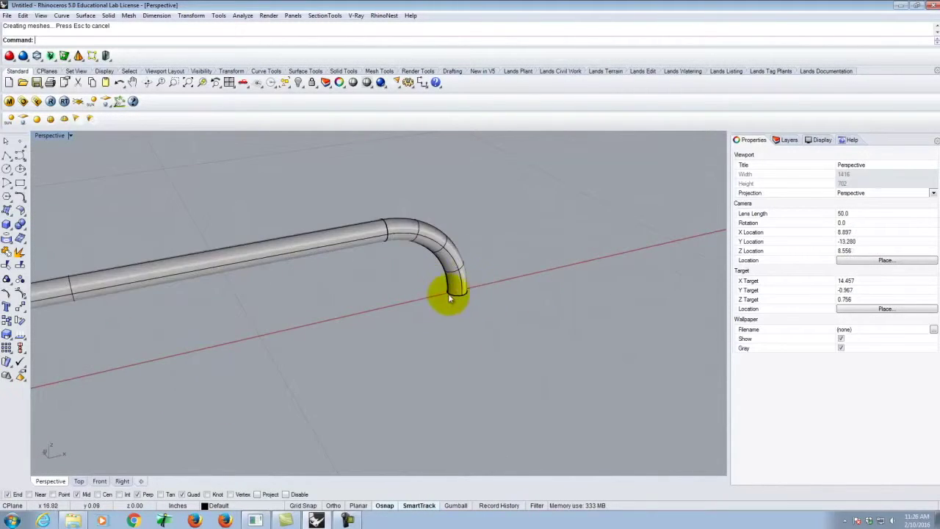
click(5, 229)
click(34, 242)
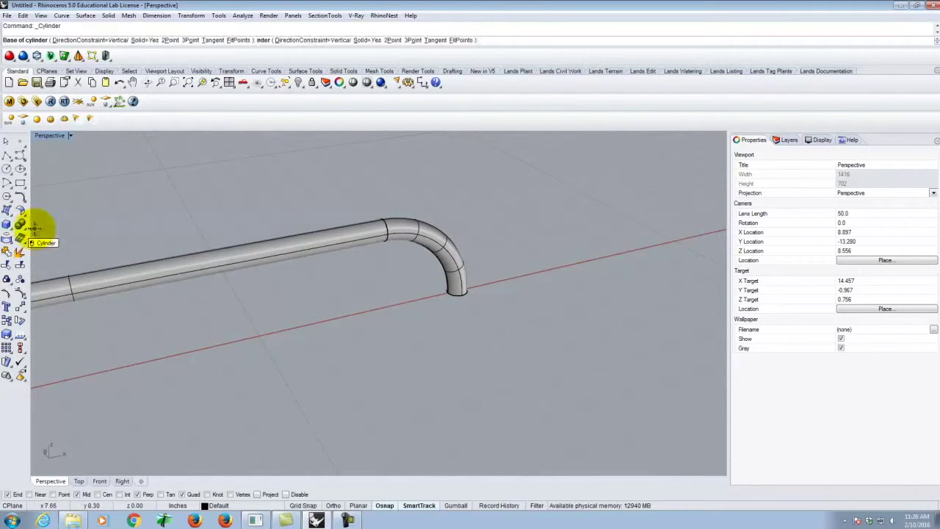
click(458, 290)
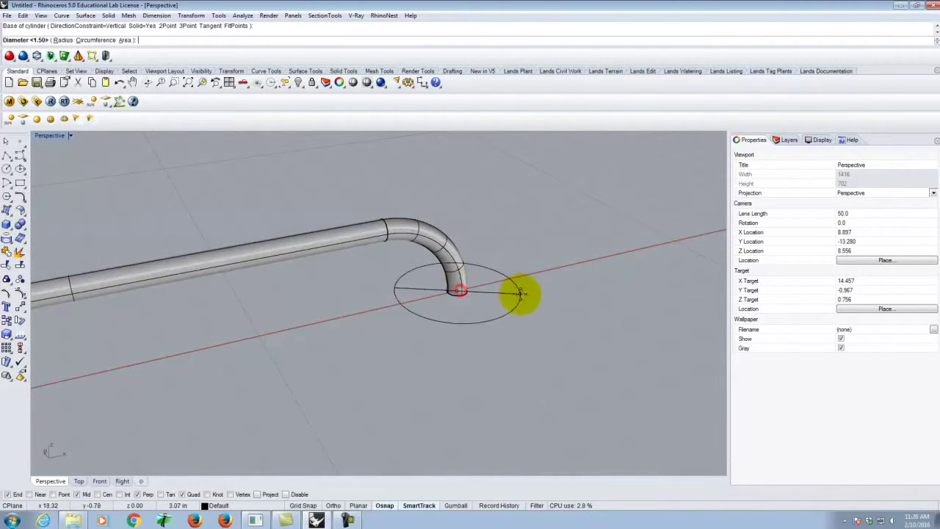
key(Delete)
text(1.5)
key(Return)
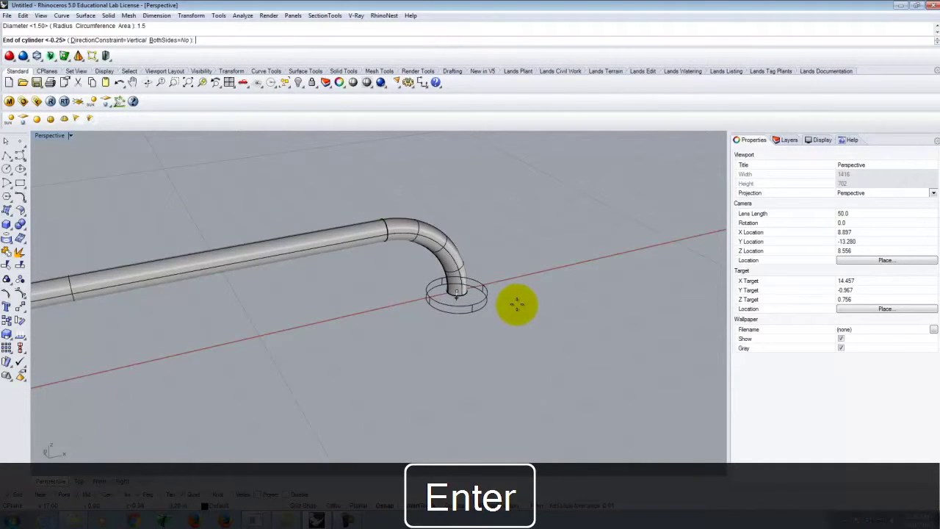
text(-25)
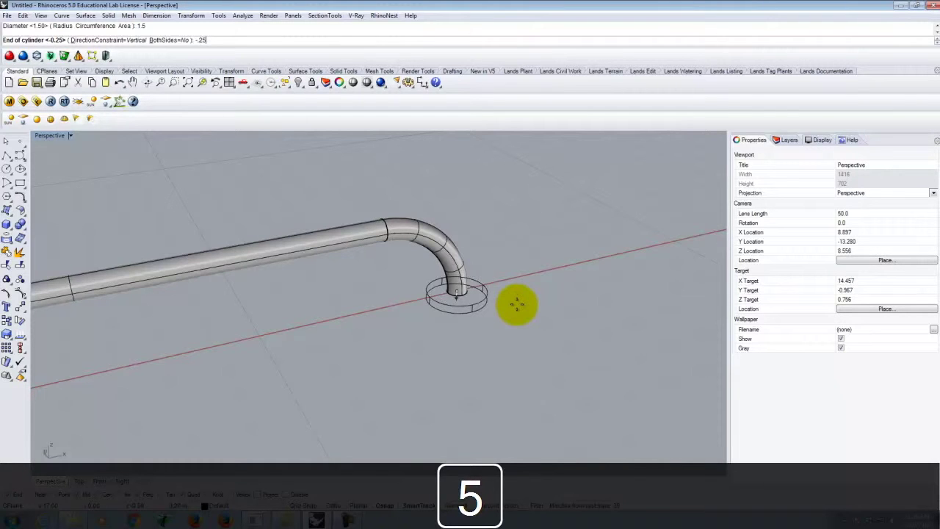
key(shift+Return)
- Copy both end discs -.75 inch with the Vertical option on, using a point on the near disc's edge as base point
scroll(573, 264, down, 6)
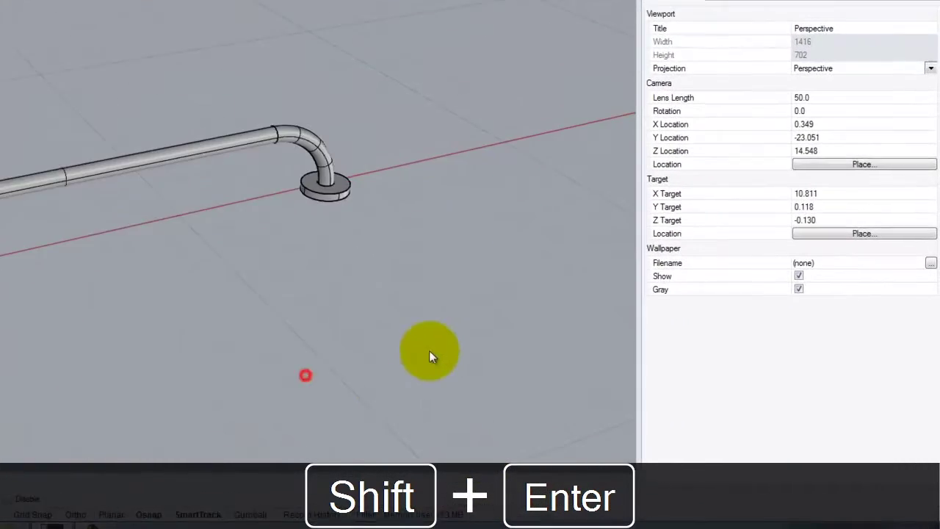
right_drag(429, 356, 365, 207)
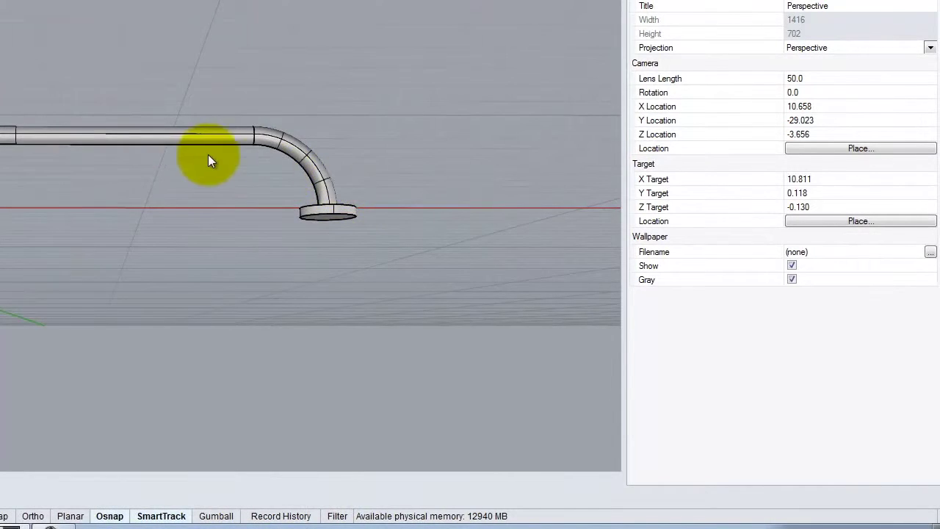
right_drag(208, 160, 352, 218)
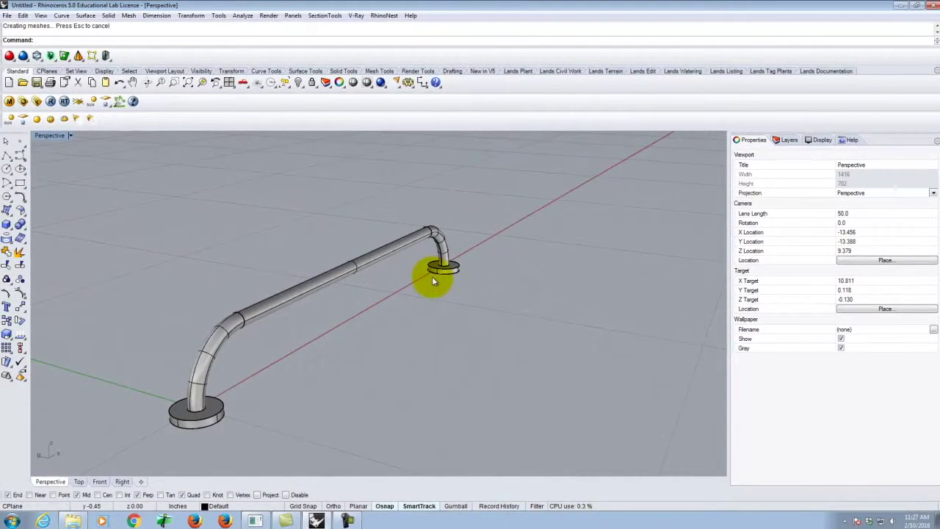
click(433, 273)
shift+click(194, 424)
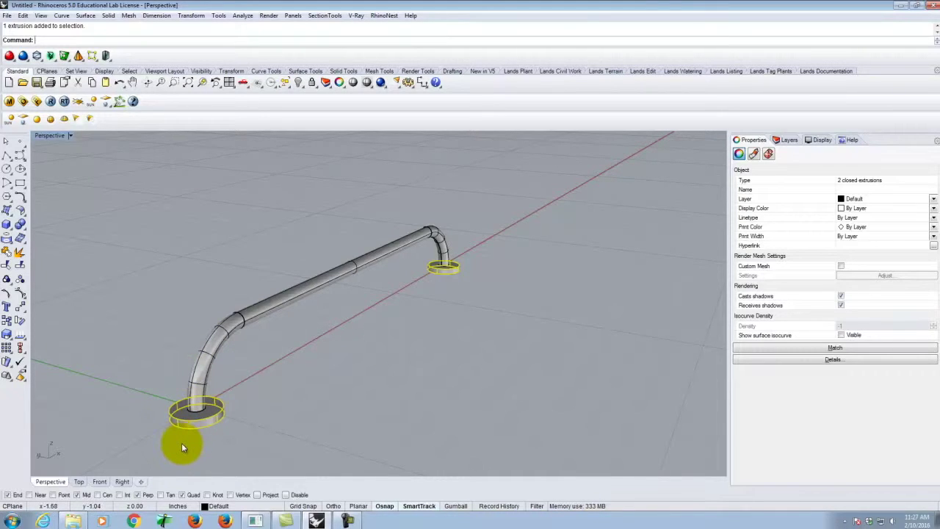
click(196, 17)
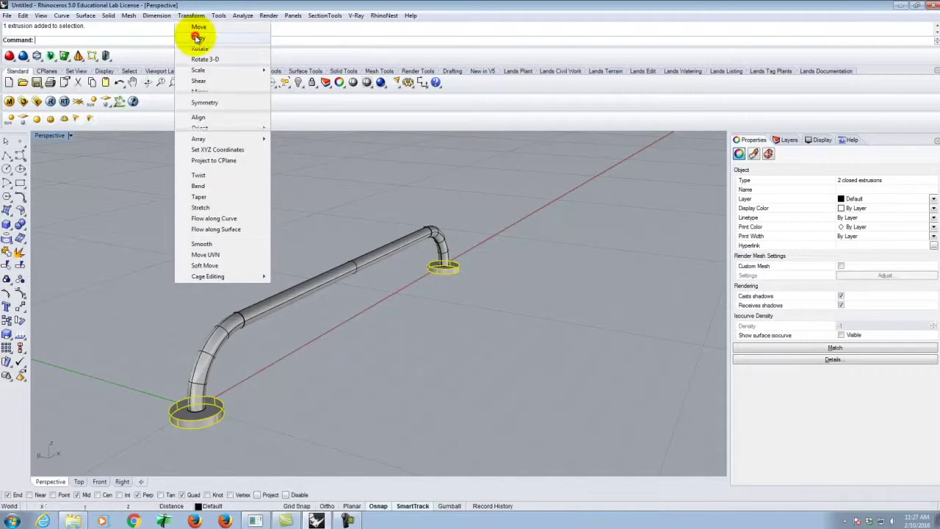
click(197, 39)
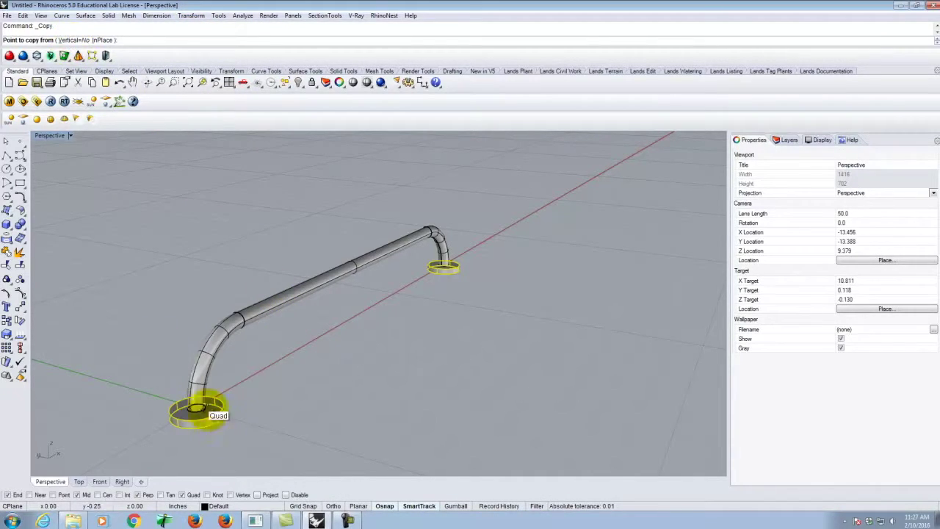
click(77, 40)
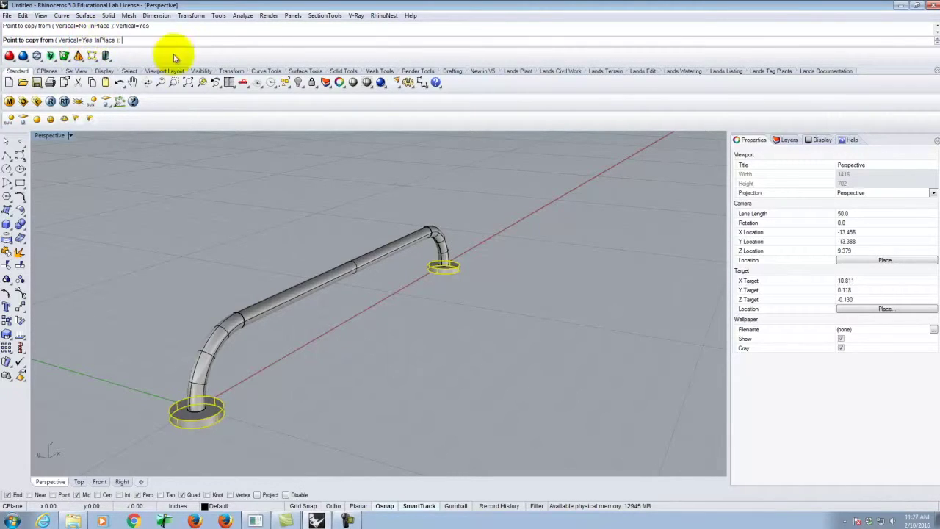
scroll(201, 445, up, 3)
scroll(202, 445, up, 2)
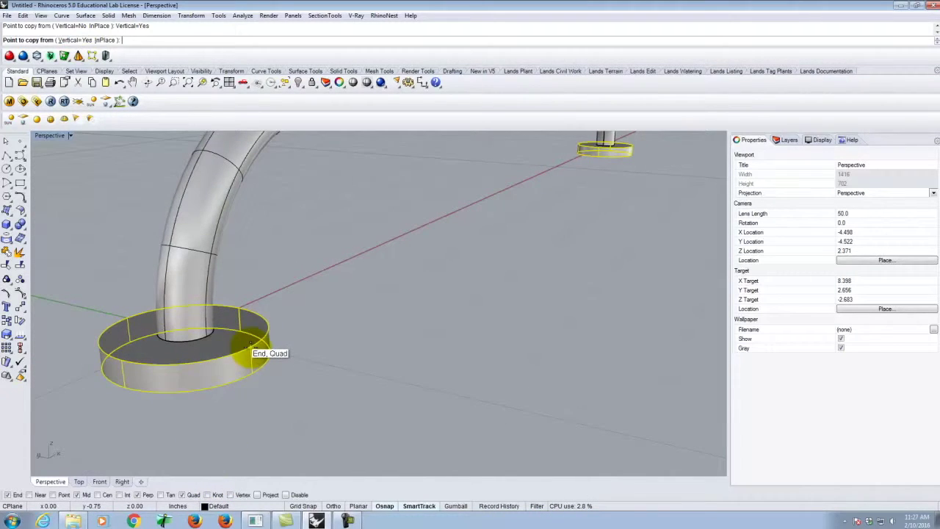
click(250, 343)
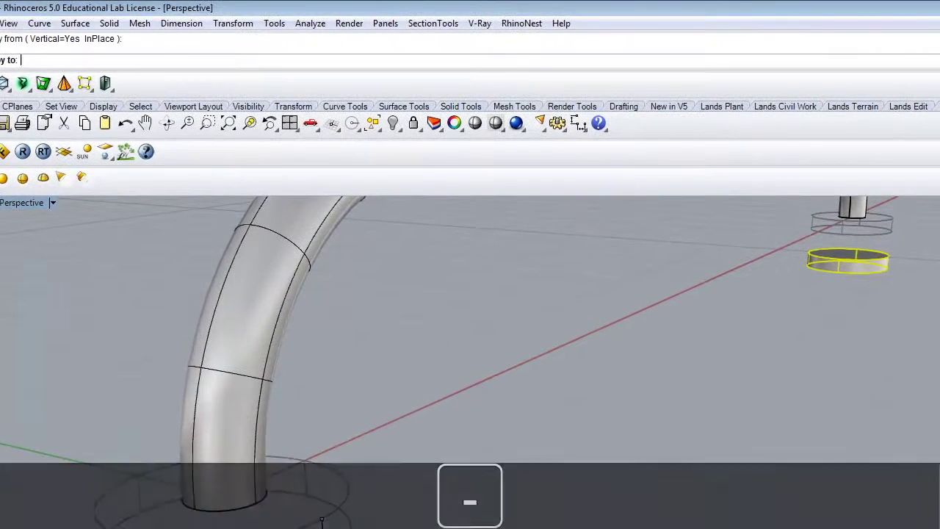
text(-.7)
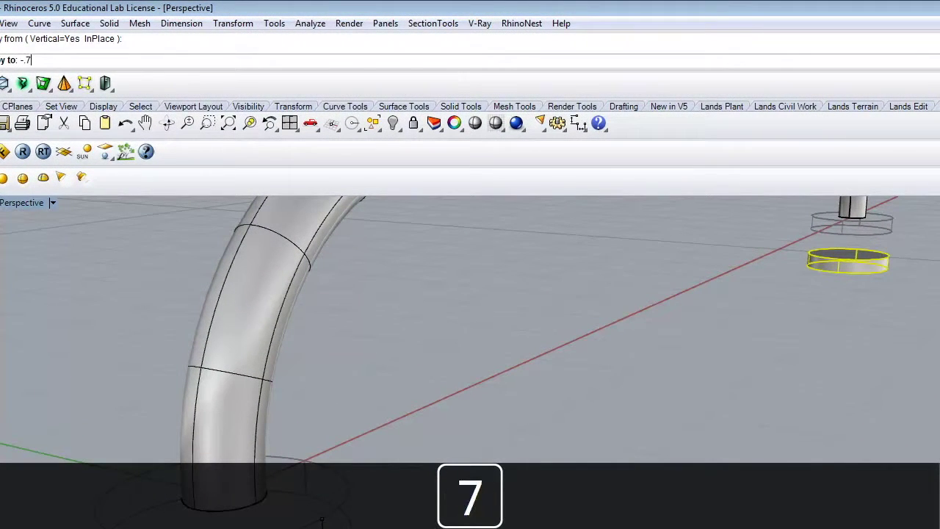
text(5)
key(Return)
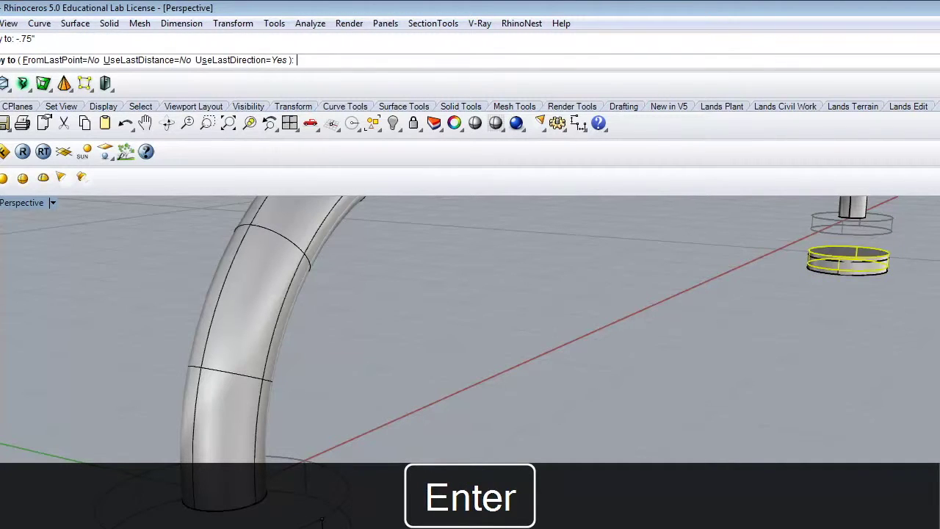
text(.7)
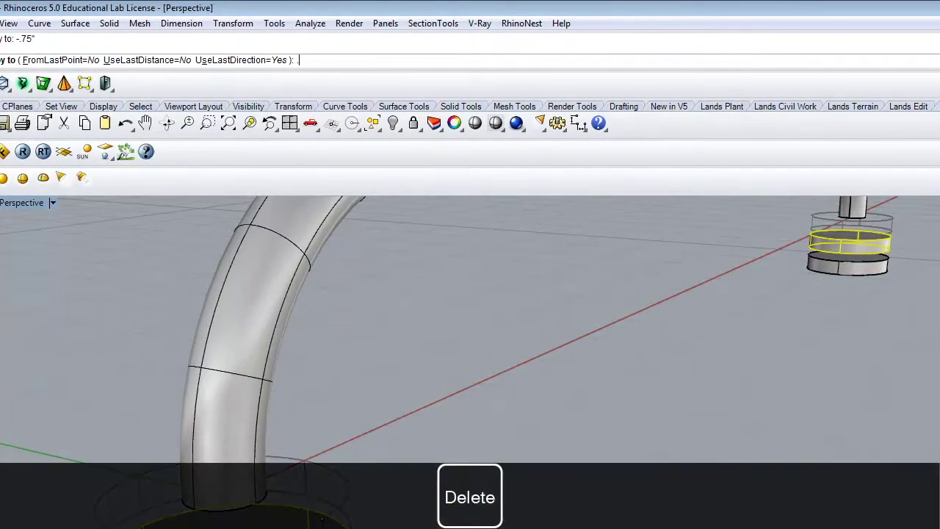
- Finish copying the two end discs without placing an additional pair
text(5)
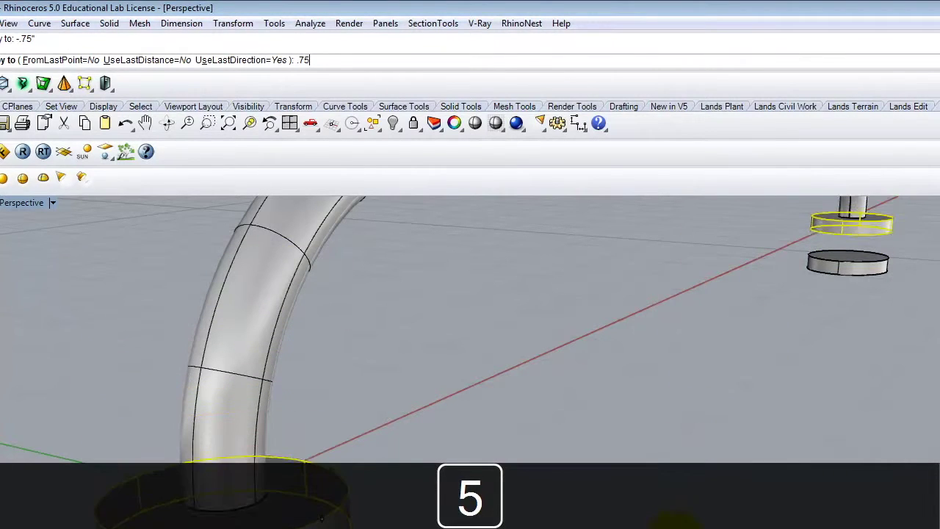
key(BackSpace)
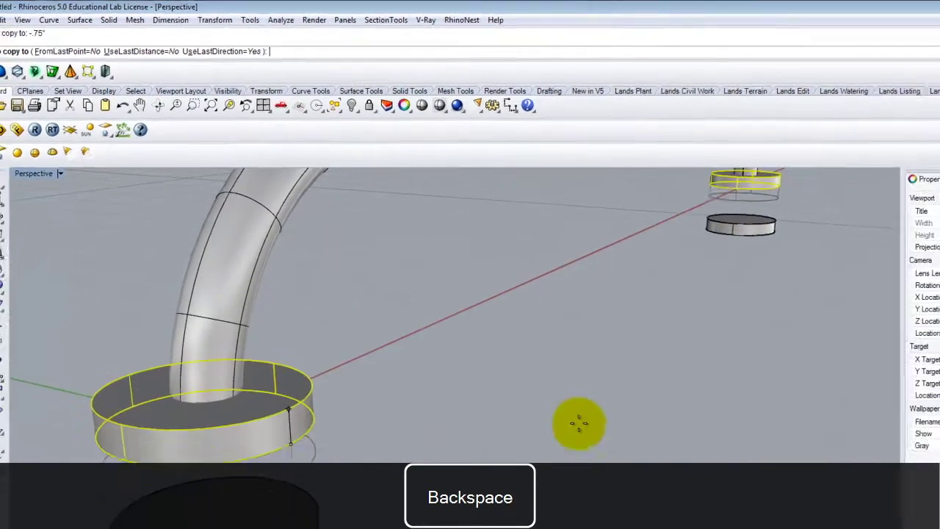
key(Return)
key(Return)
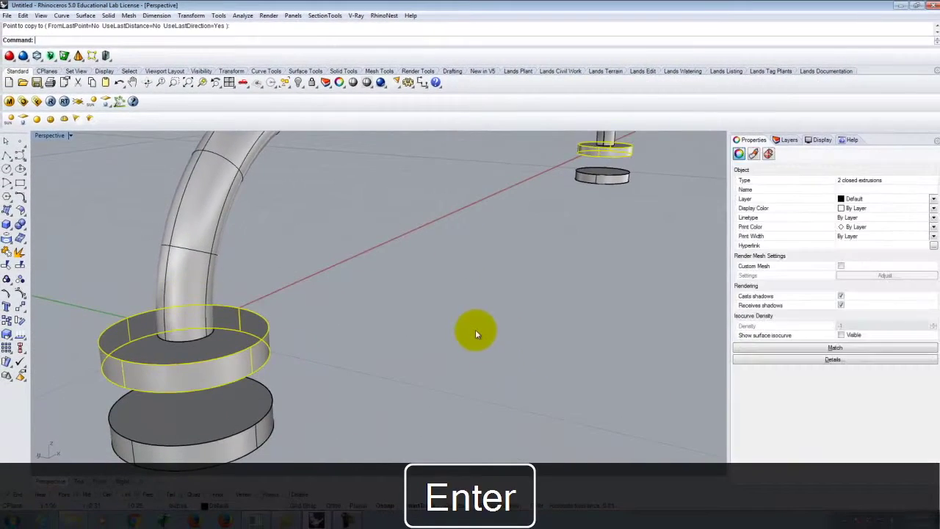
- Examine the tube handle and the spacing between the paired discs at both ends from several angles
click(445, 303)
right_drag(444, 303, 482, 325)
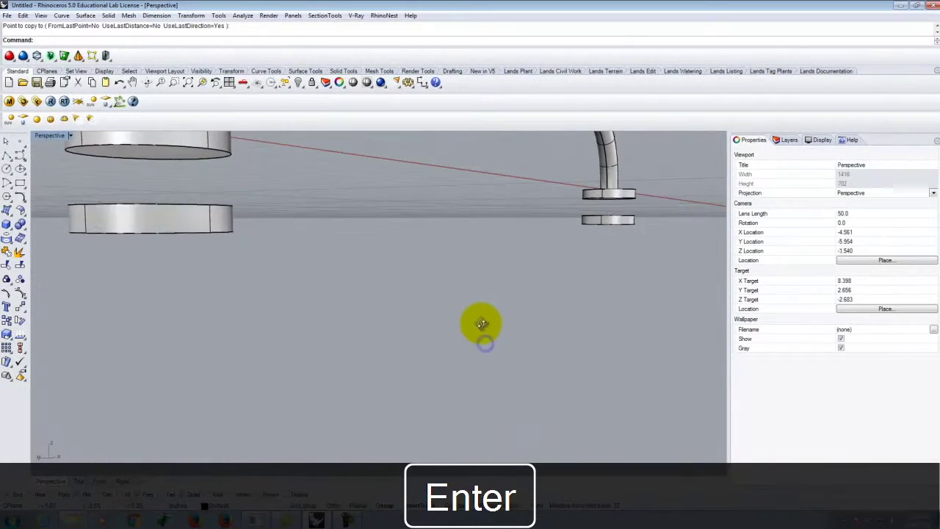
scroll(444, 352, down, 5)
click(326, 292)
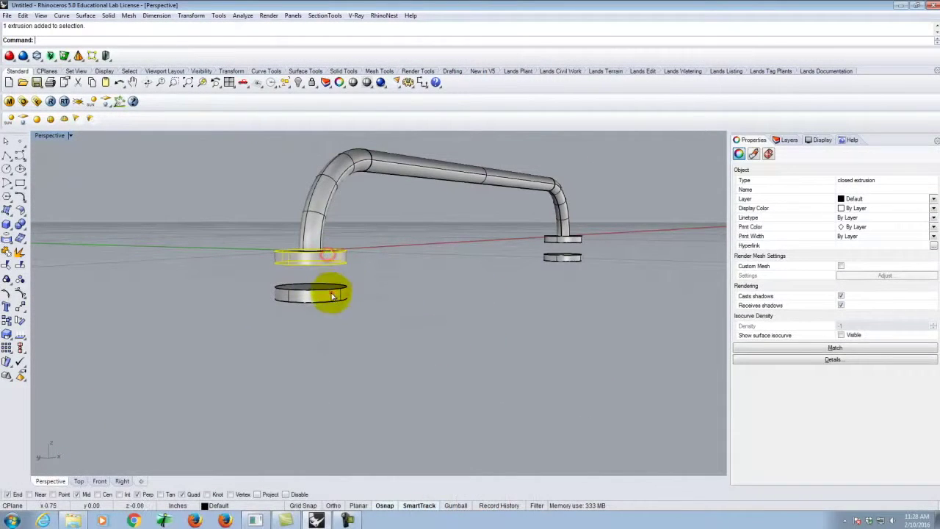
right_drag(390, 287, 426, 273)
right_drag(478, 374, 476, 355)
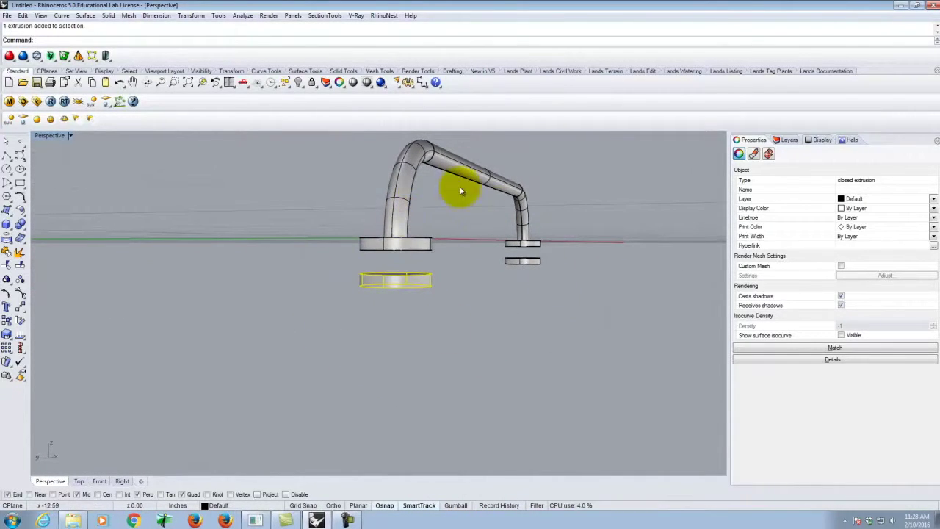
right_drag(475, 238, 435, 252)
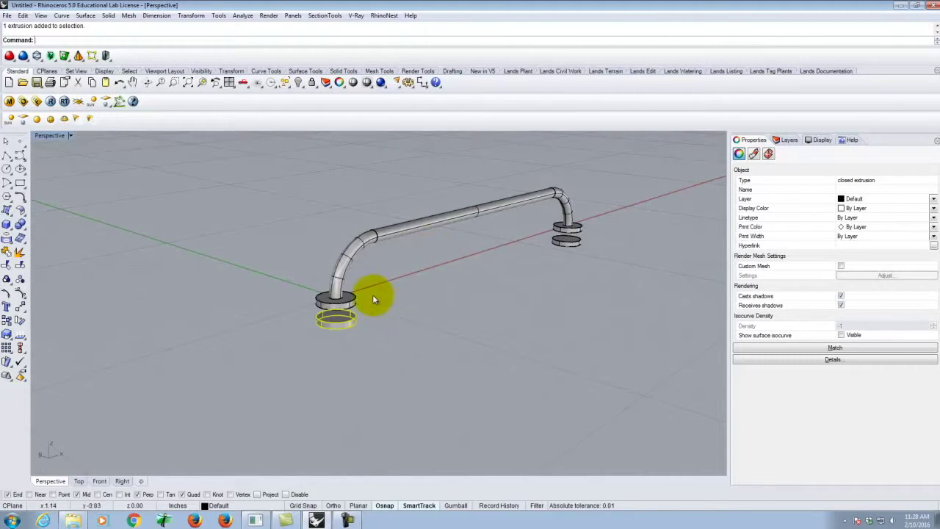
right_drag(343, 273, 373, 312)
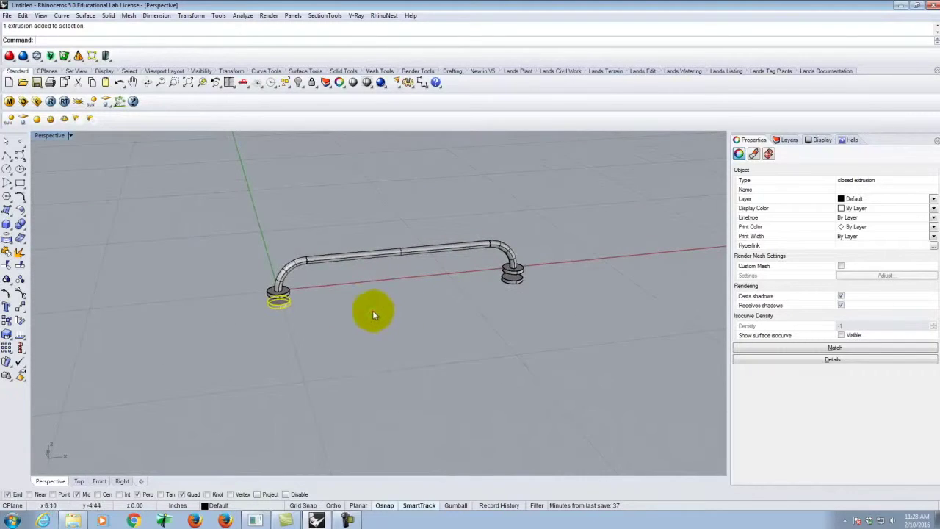
- Move the tube and all four discs vertically upward, from the front upper disc's bottom edge to its top edge
click(342, 319)
drag(210, 214, 560, 359)
right_drag(275, 299, 330, 307)
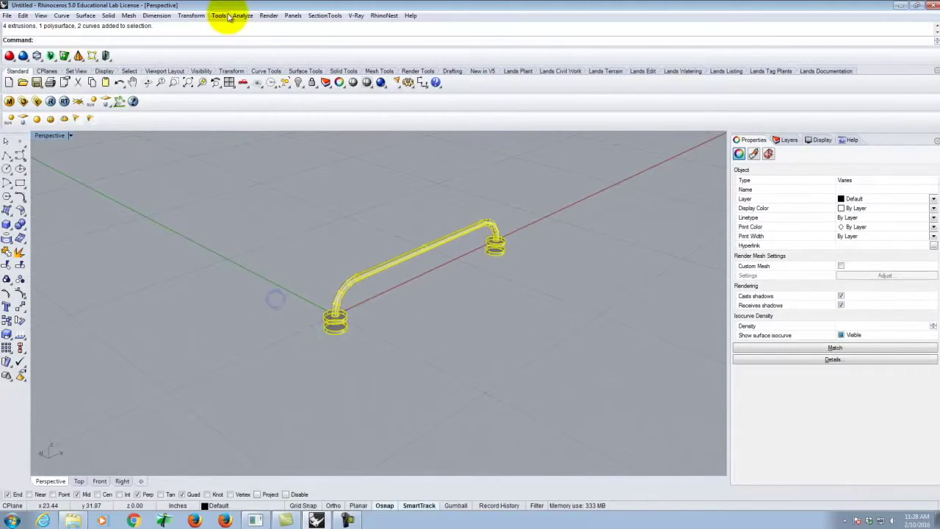
click(191, 16)
click(199, 27)
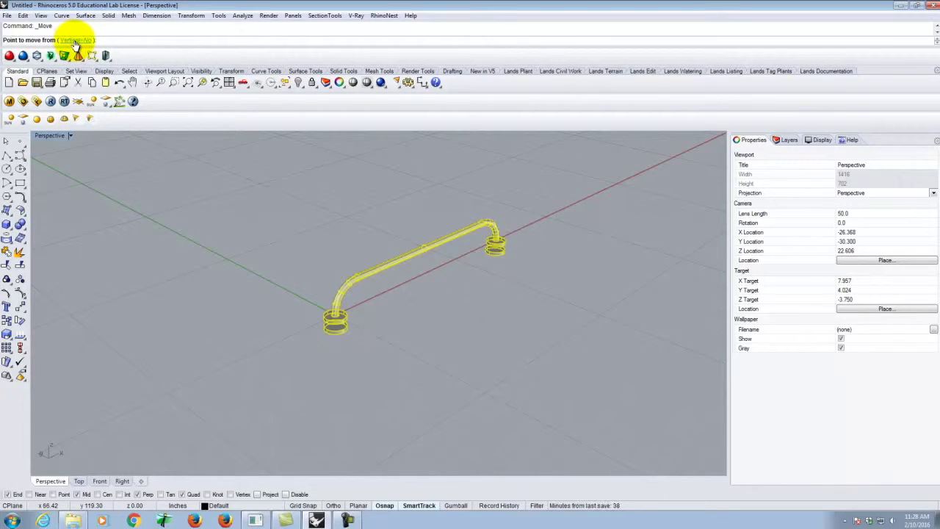
click(74, 40)
scroll(346, 324, up, 5)
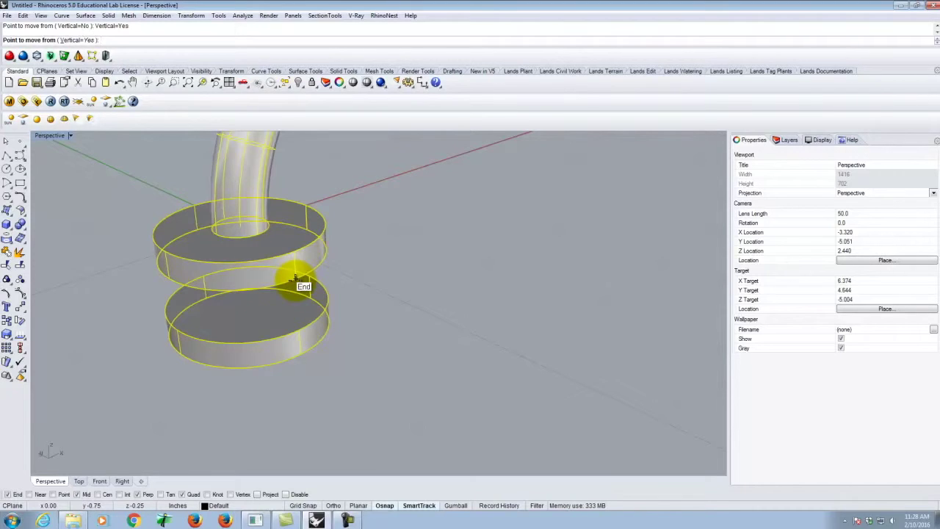
click(296, 278)
click(294, 252)
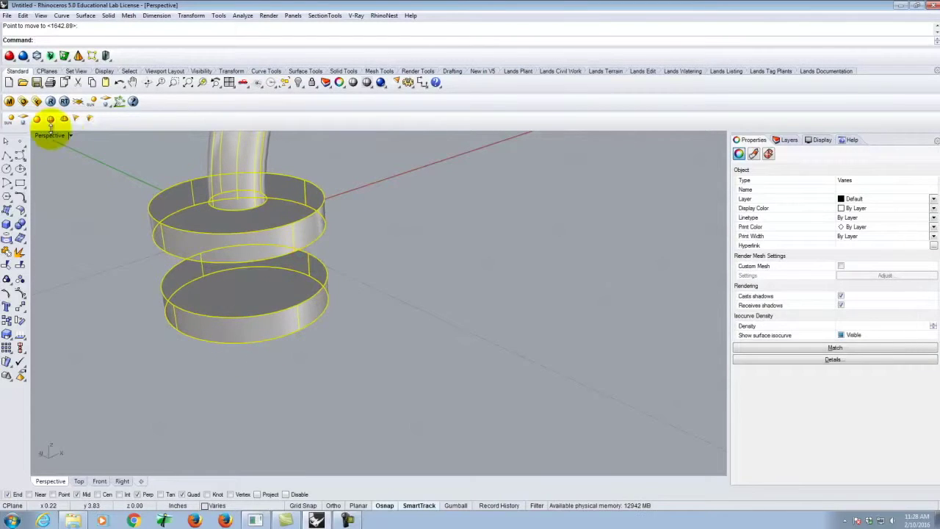
key(Return)
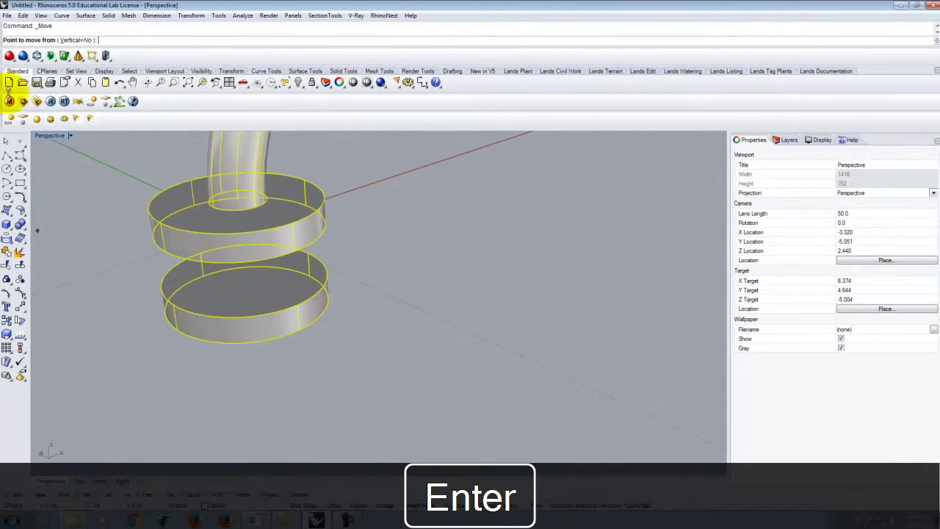
scroll(192, 277, down, 9)
right_drag(309, 339, 304, 307)
key(Escape)
scroll(213, 208, up, 6)
right_drag(249, 213, 274, 227)
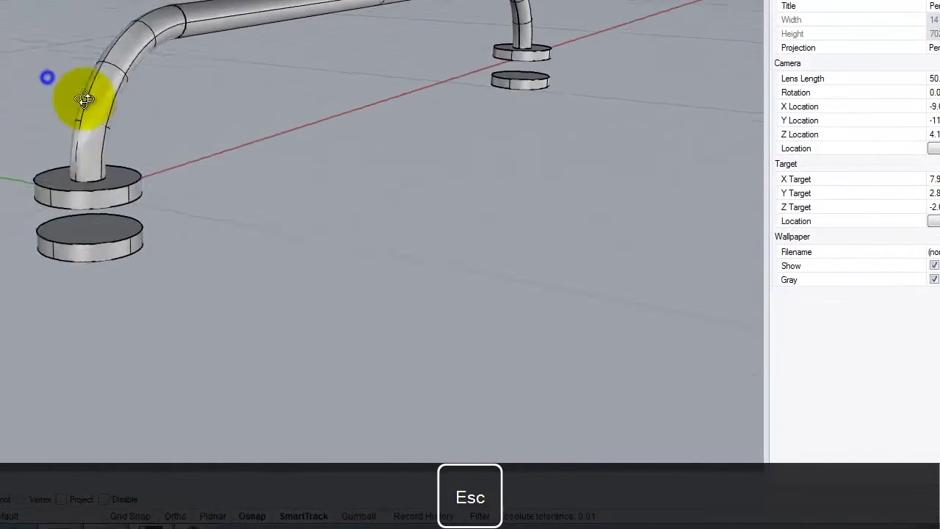
right_drag(85, 99, 150, 184)
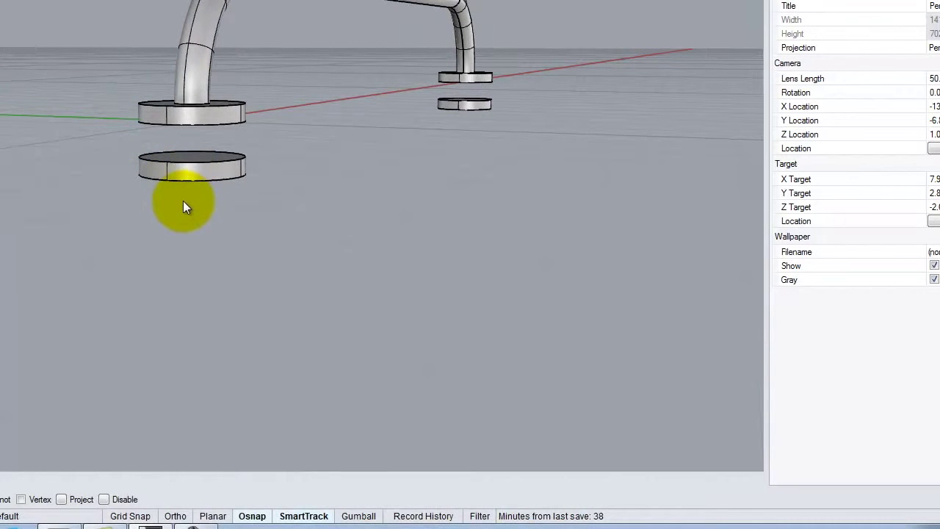
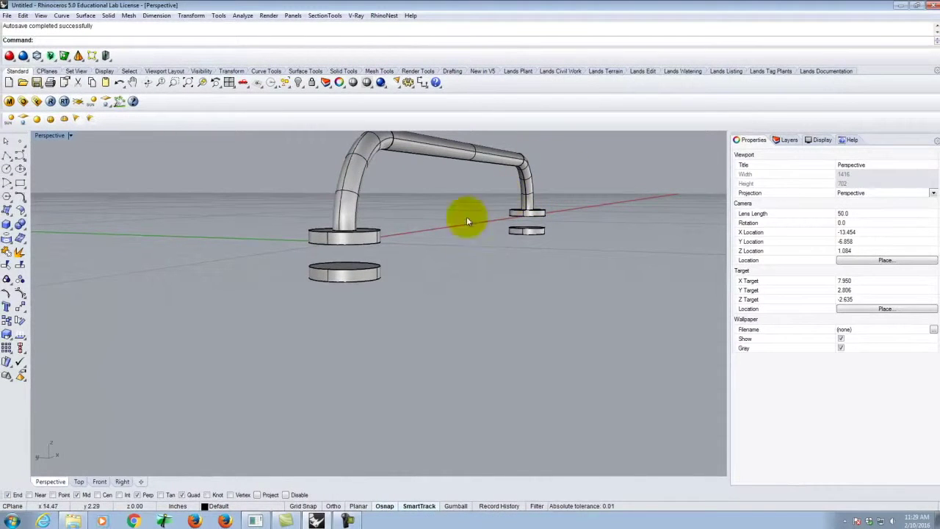
- Rename the Default layer to Clamp
right_drag(336, 279, 384, 361)
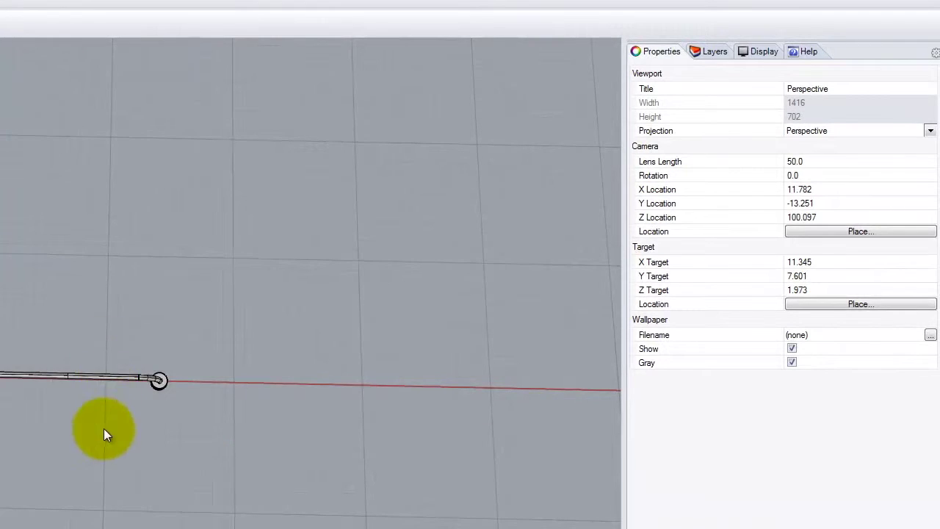
right_drag(104, 432, 271, 323)
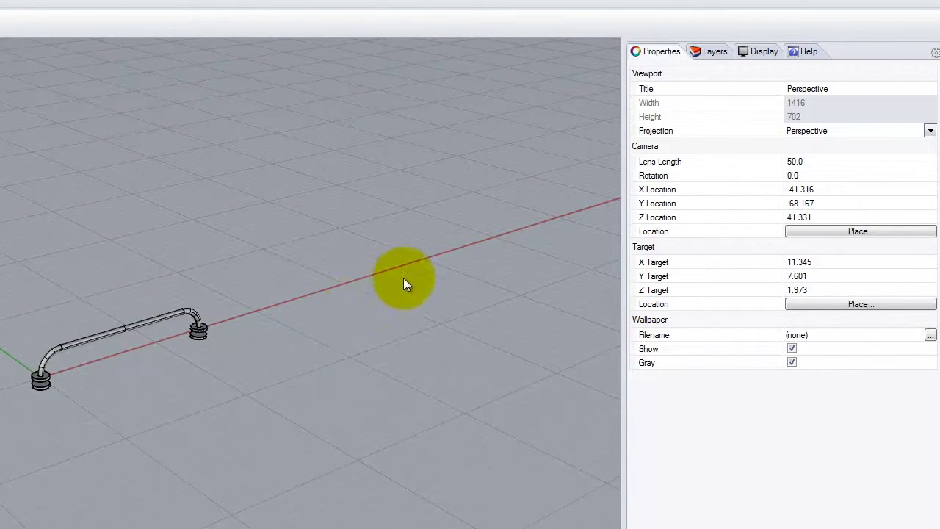
click(710, 49)
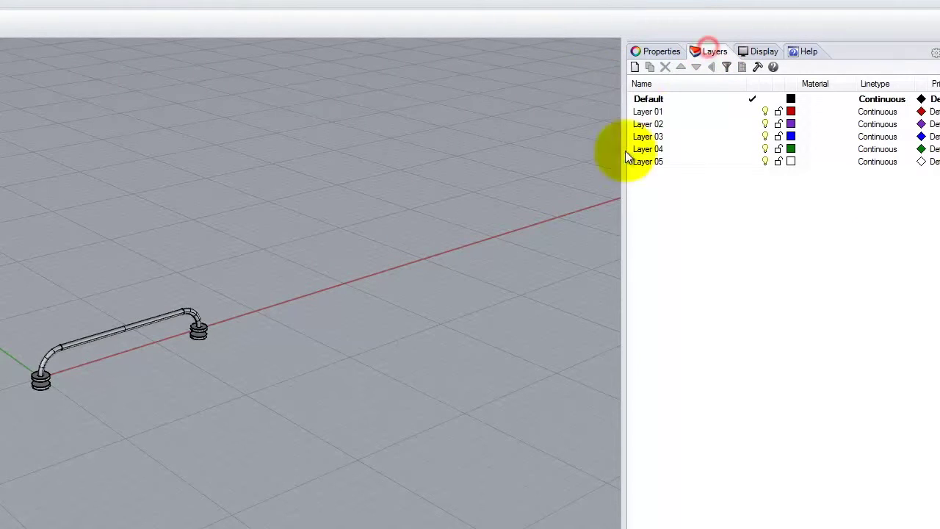
click(654, 100)
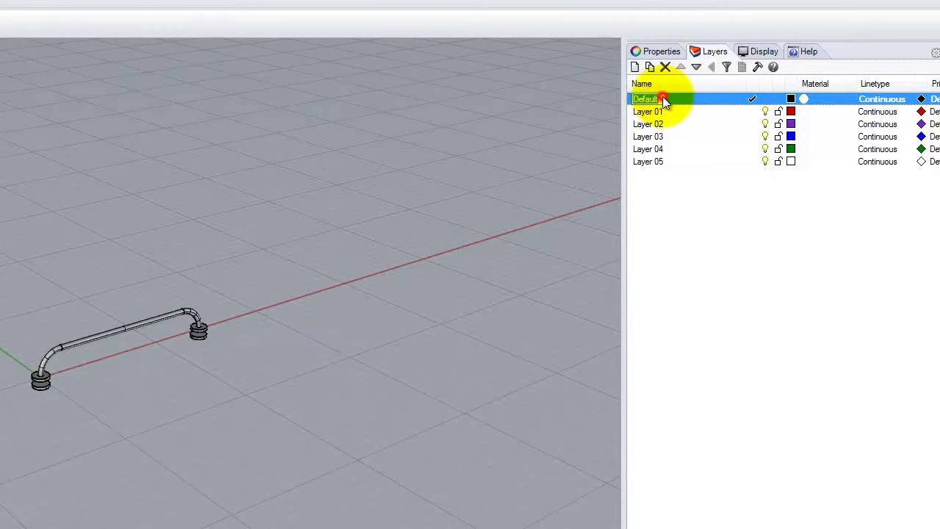
click(656, 97)
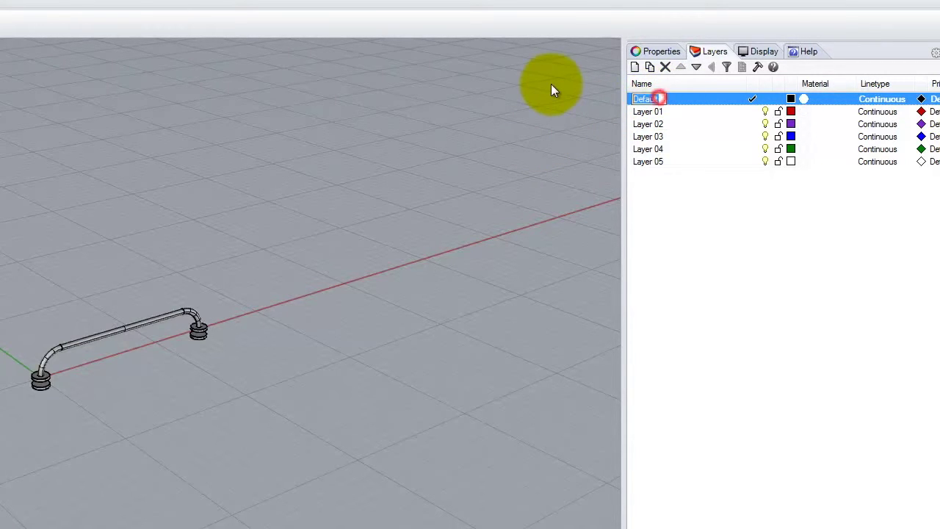
text(Clamp)
key(Return)
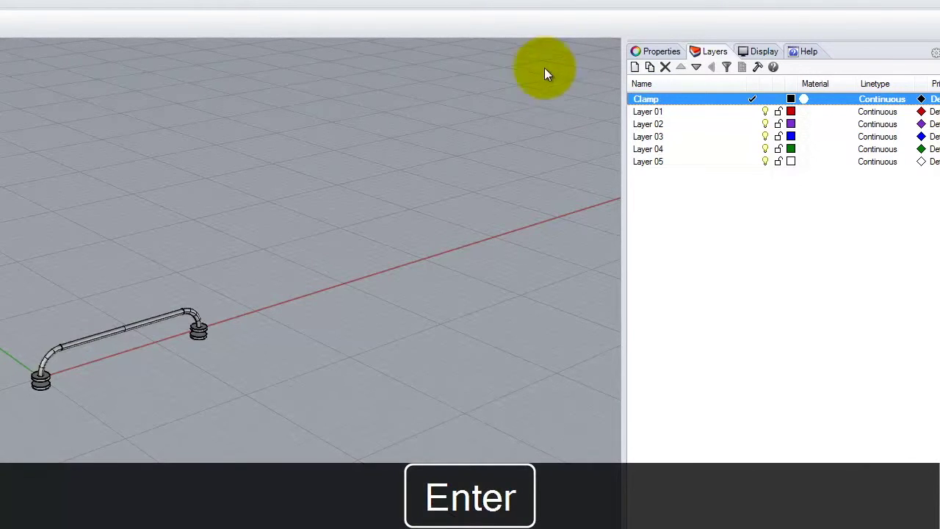
scroll(437, 304, up, 5)
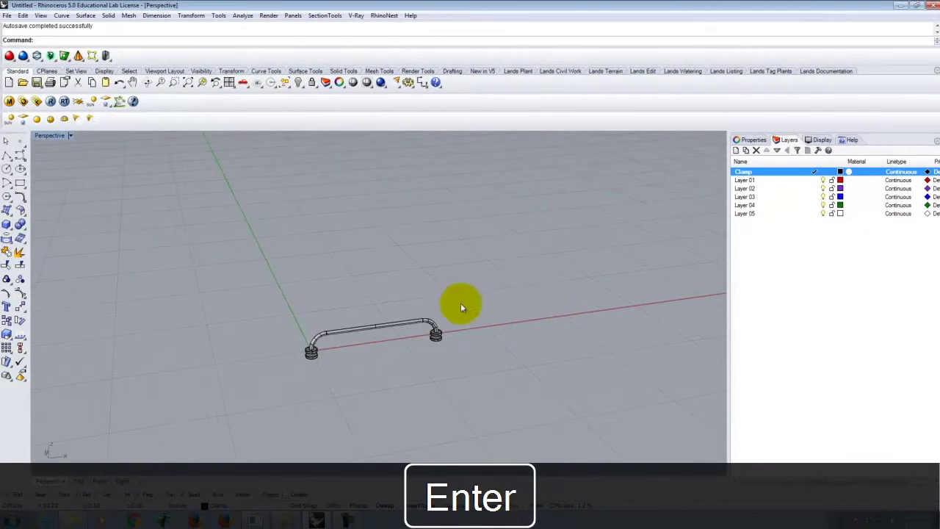
drag(103, 284, 477, 442)
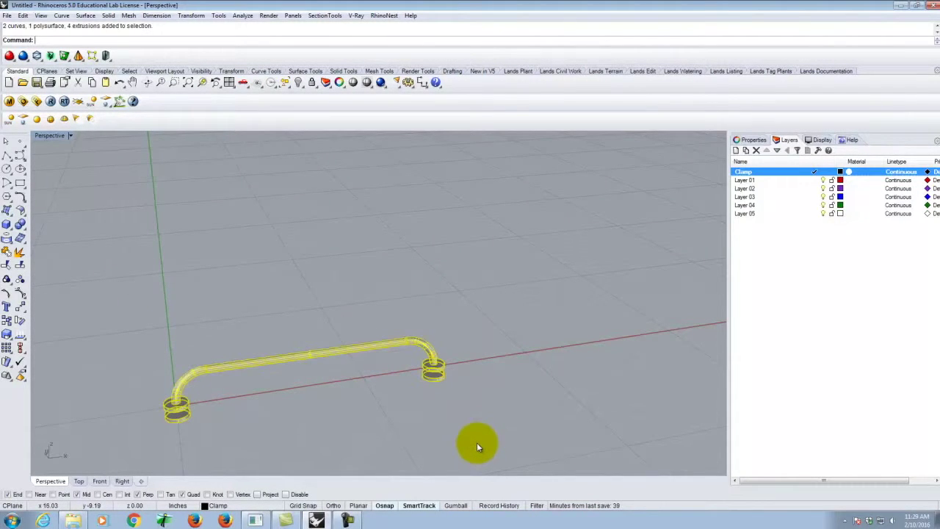
click(226, 329)
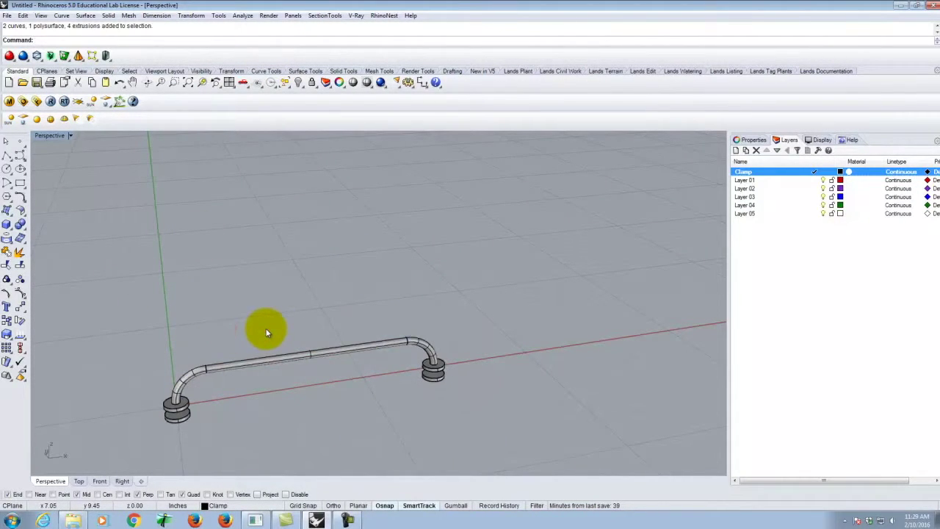
- Rotate the whole clamp 45 degrees about the tube's end on the front disc, with Ortho on and the first reference along the x axis
drag(120, 269, 514, 445)
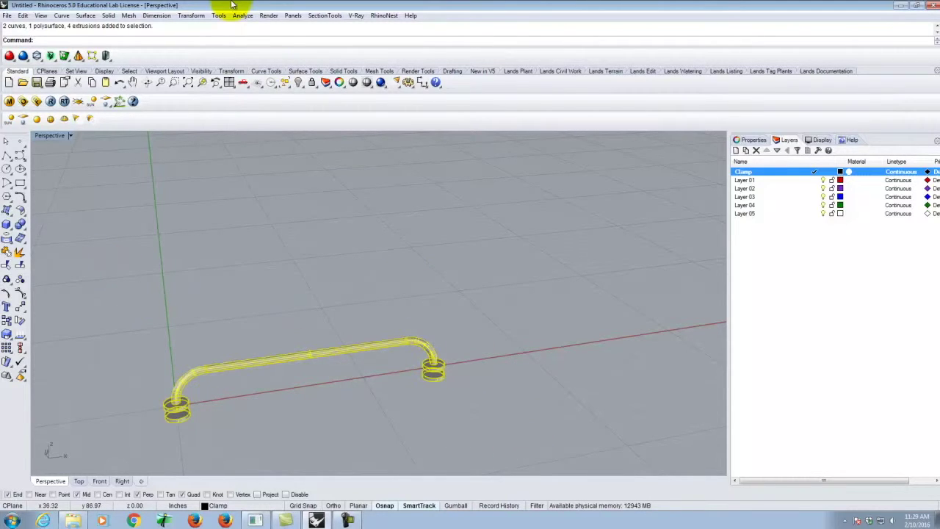
click(192, 16)
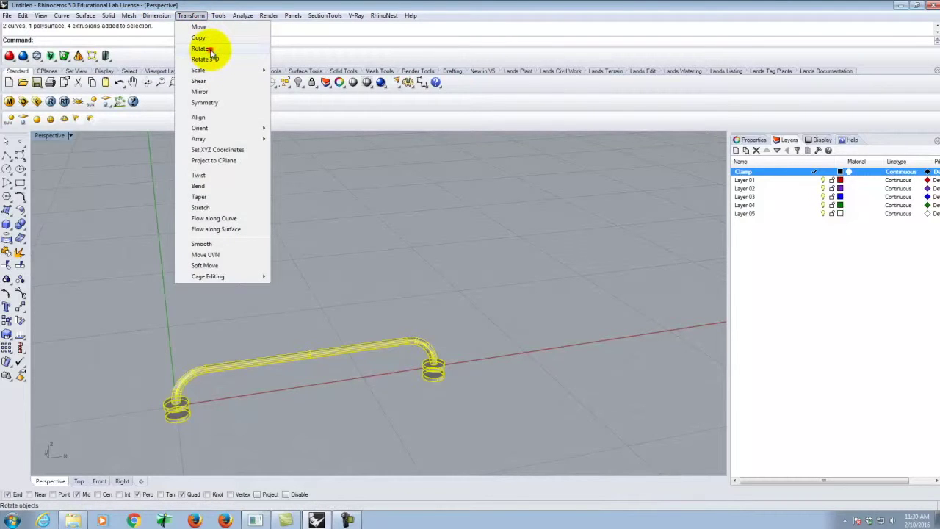
click(209, 49)
scroll(171, 419, up, 5)
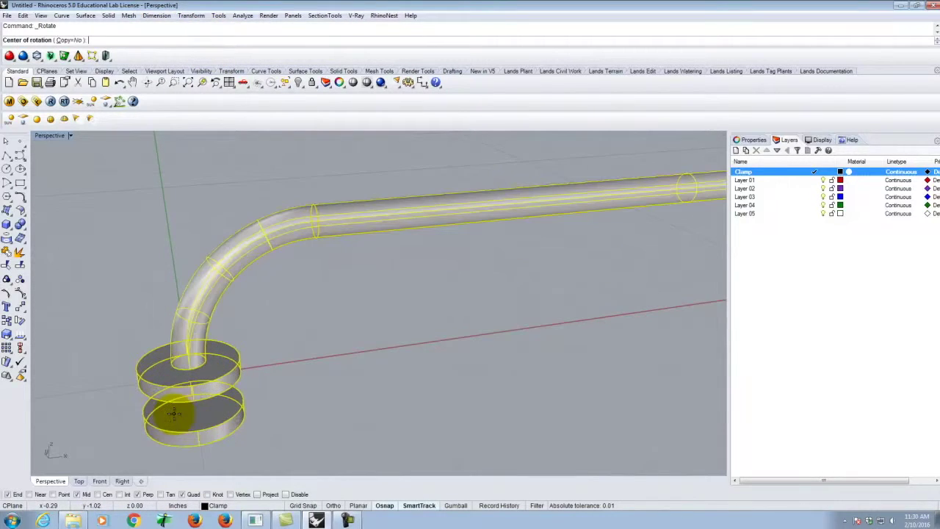
scroll(196, 387, up, 5)
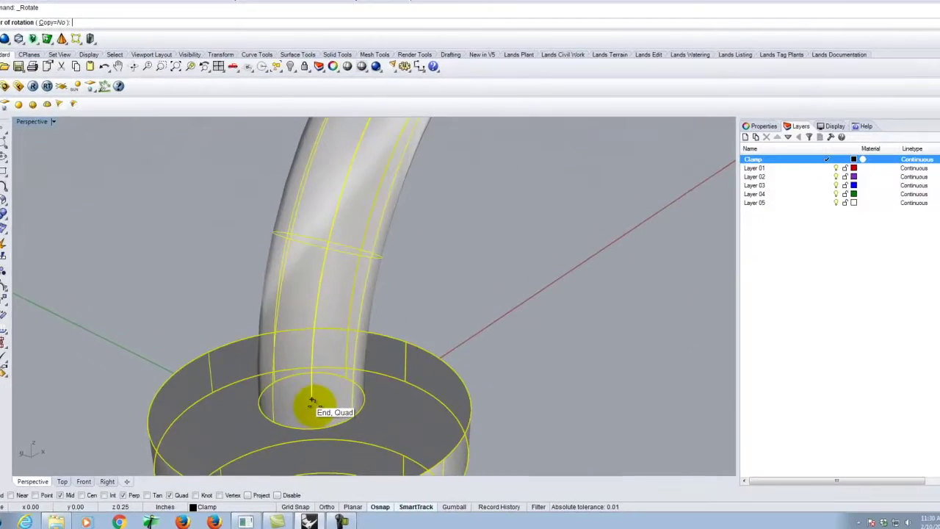
scroll(310, 398, down, 6)
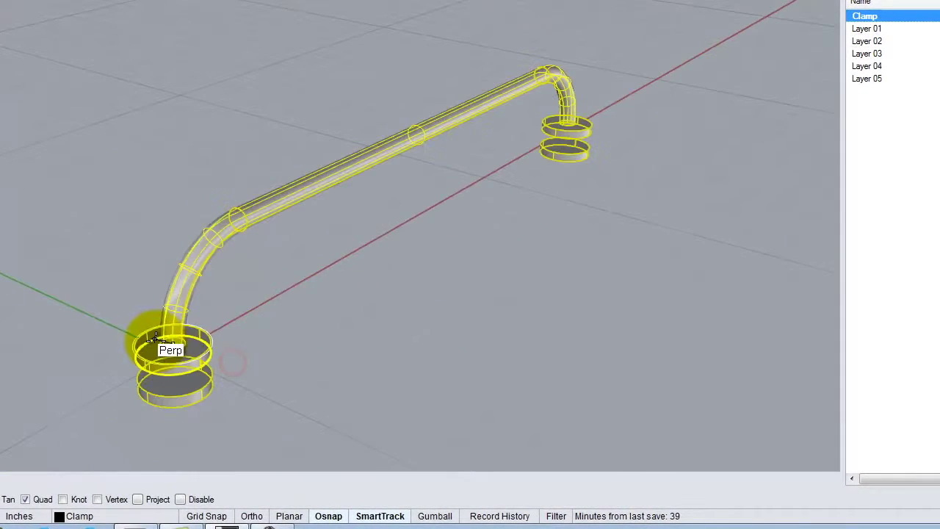
click(172, 344)
click(162, 469)
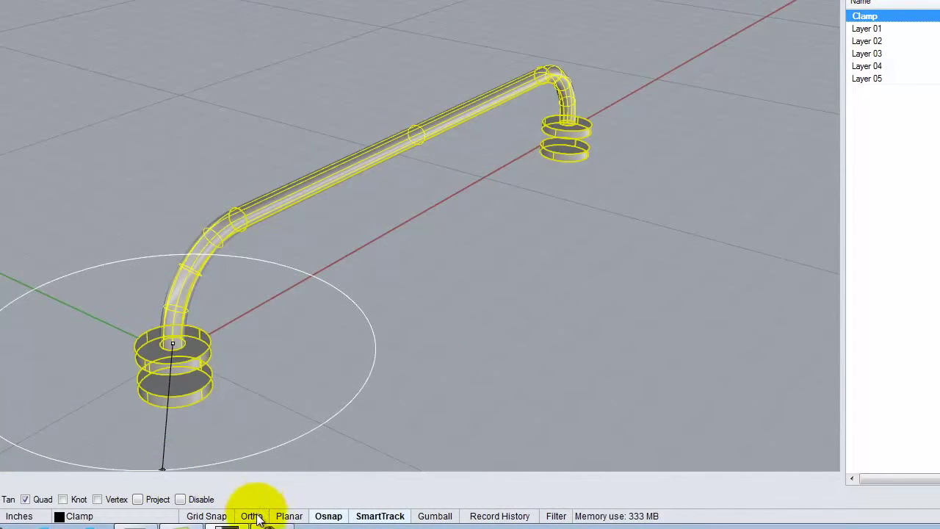
click(252, 516)
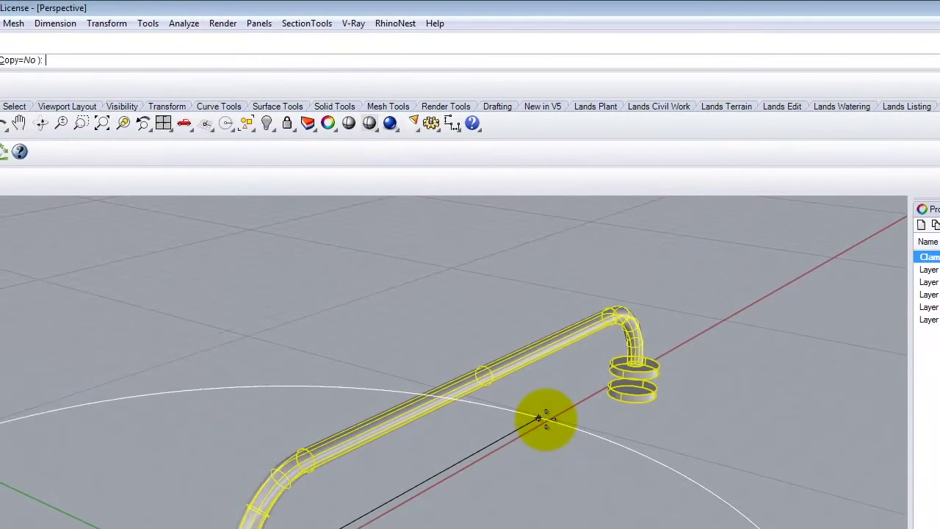
click(544, 419)
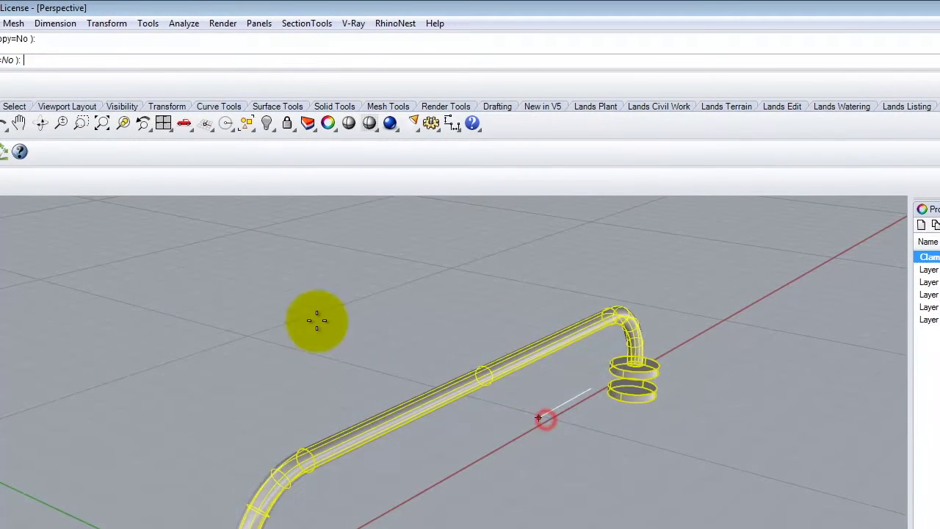
key(Escape)
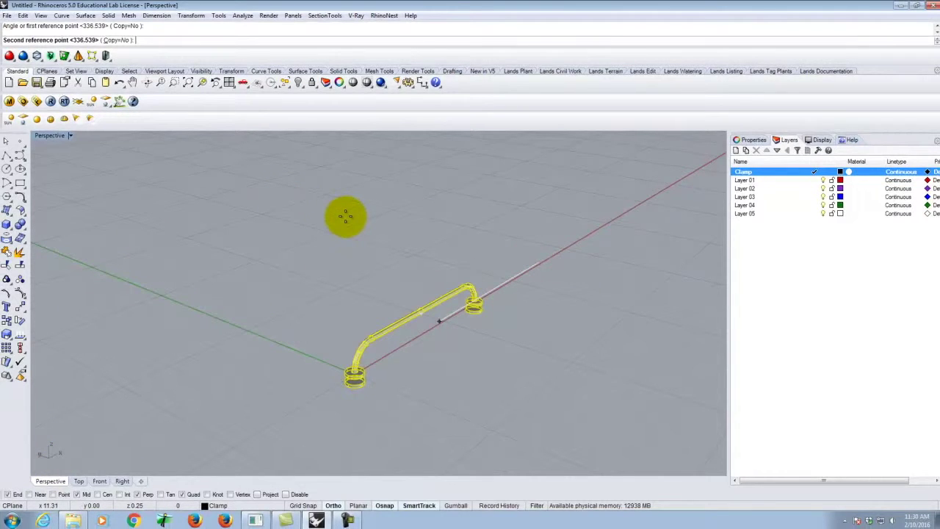
text(45)
key(Return)
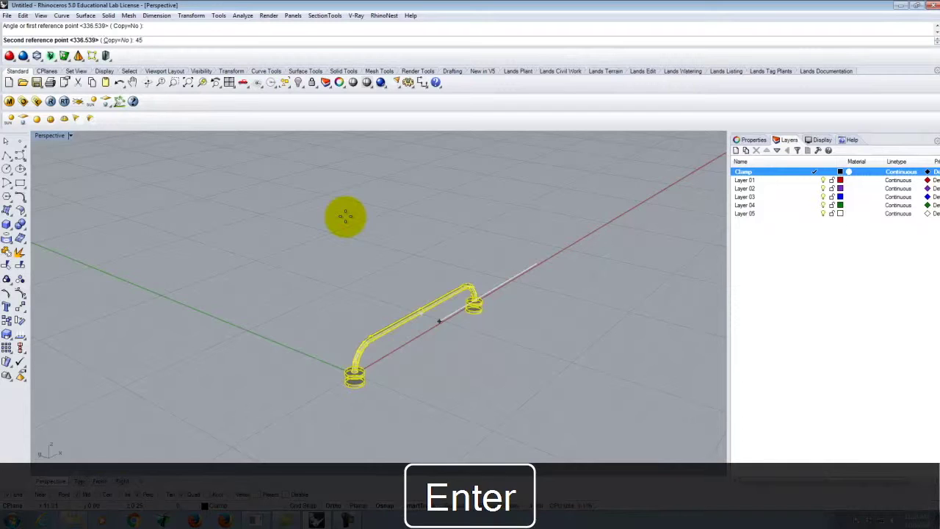
- Copy the whole clamp about 20 inches away in the negative x direction
right_drag(493, 289, 404, 278)
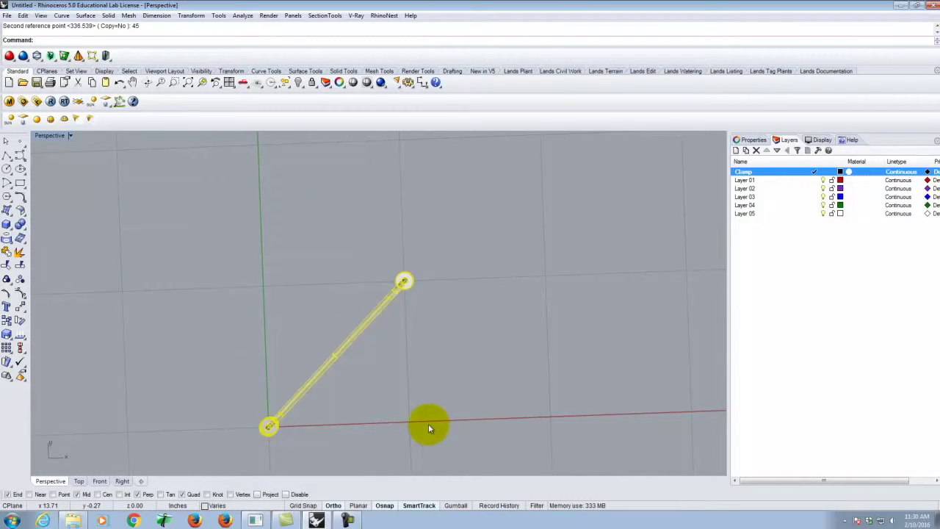
right_drag(463, 298, 294, 405)
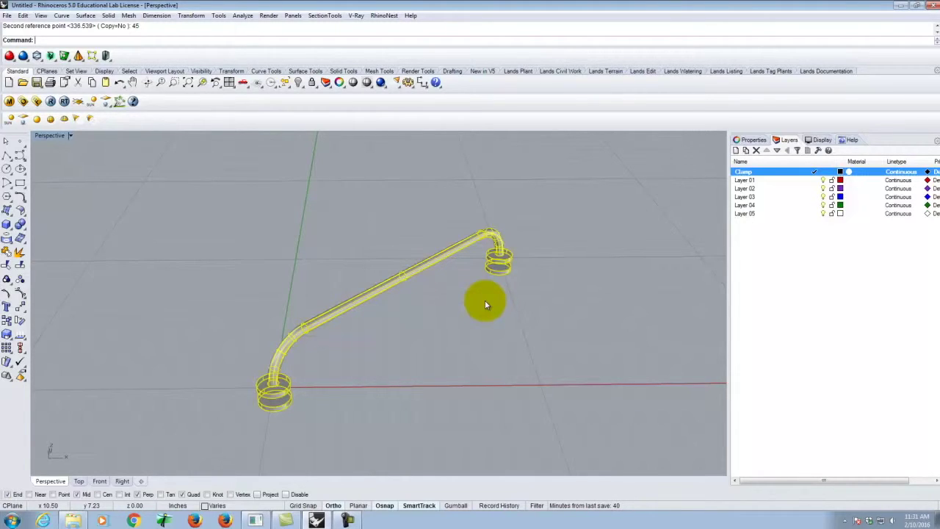
click(193, 15)
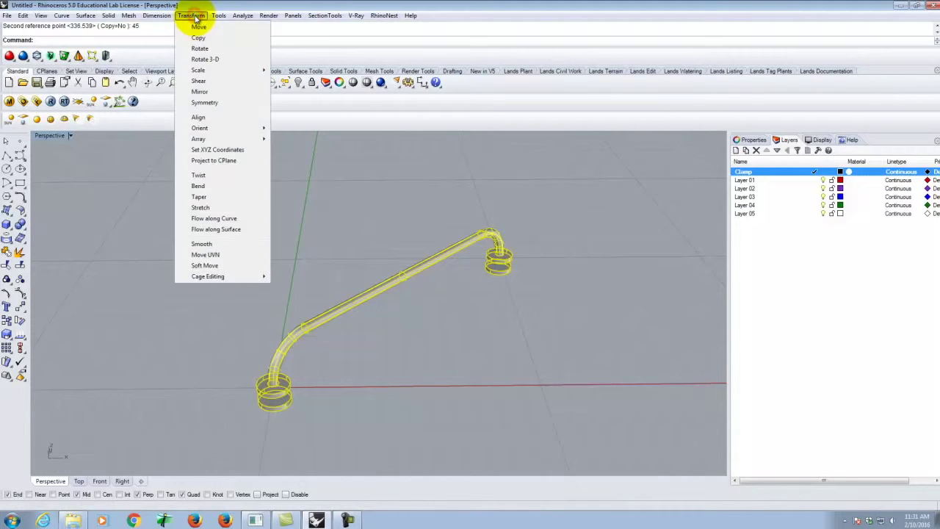
click(198, 37)
scroll(628, 338, down, 3)
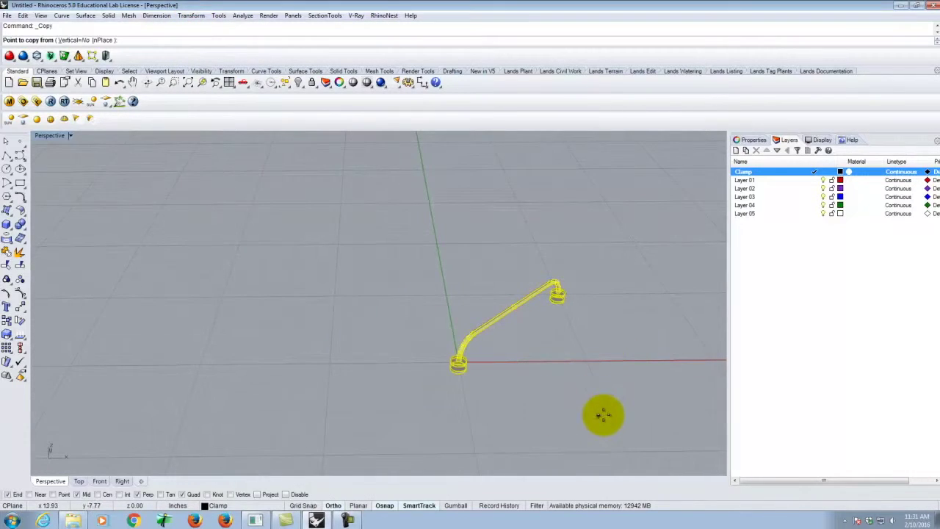
click(602, 403)
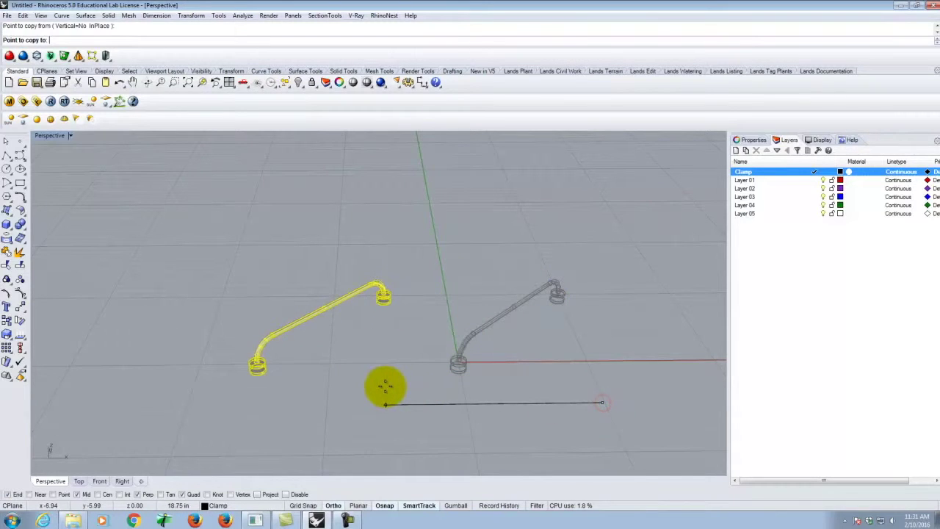
click(368, 402)
key(Escape)
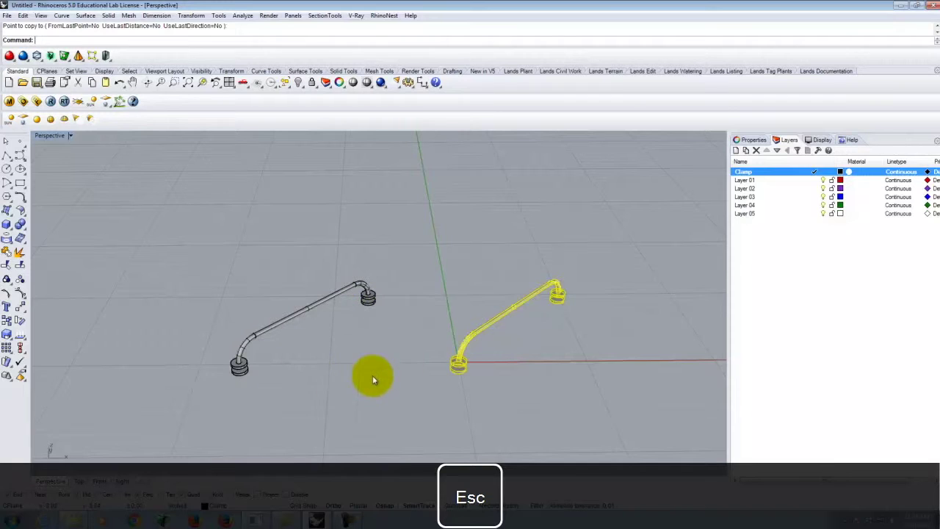
- Rotate the copied clamp 90 degrees about its tube's end on the front disc, with the first reference along the x direction
drag(194, 220, 406, 410)
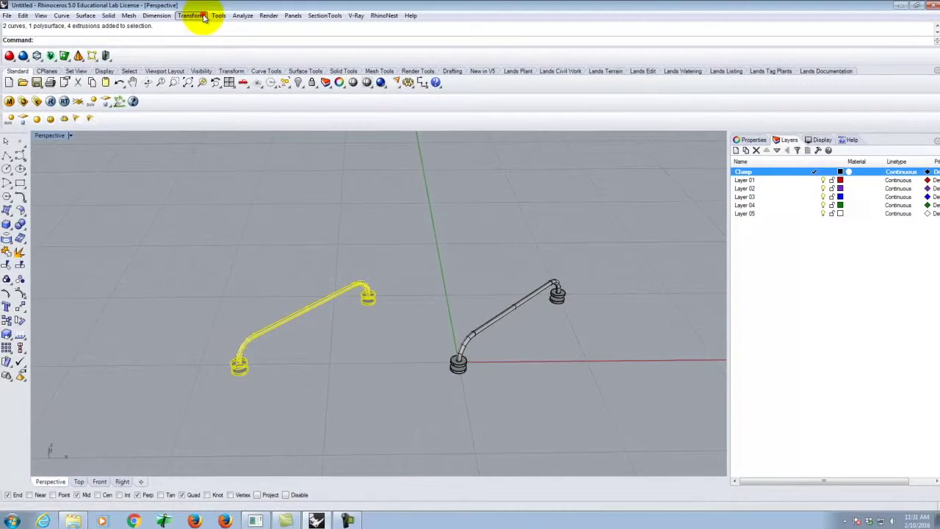
click(219, 16)
mouse_move(191, 15)
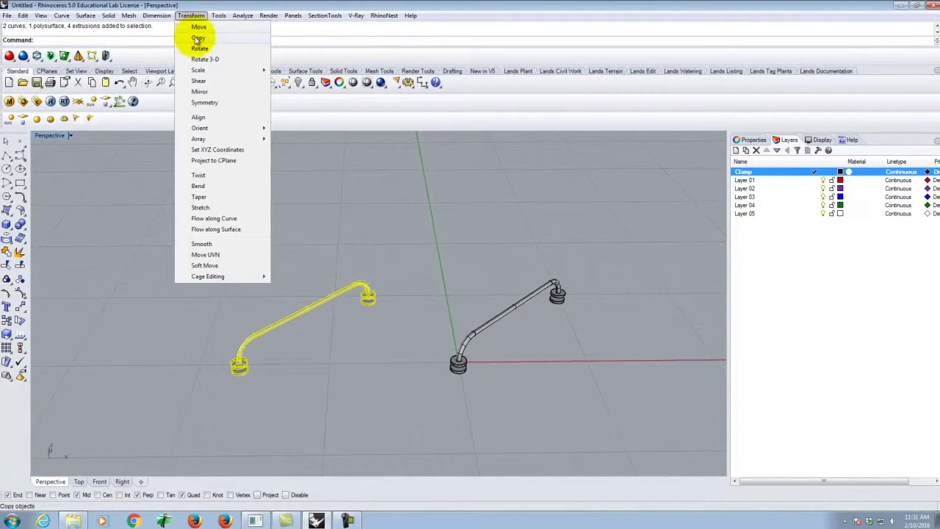
click(193, 47)
scroll(248, 361, up, 2)
scroll(249, 361, up, 3)
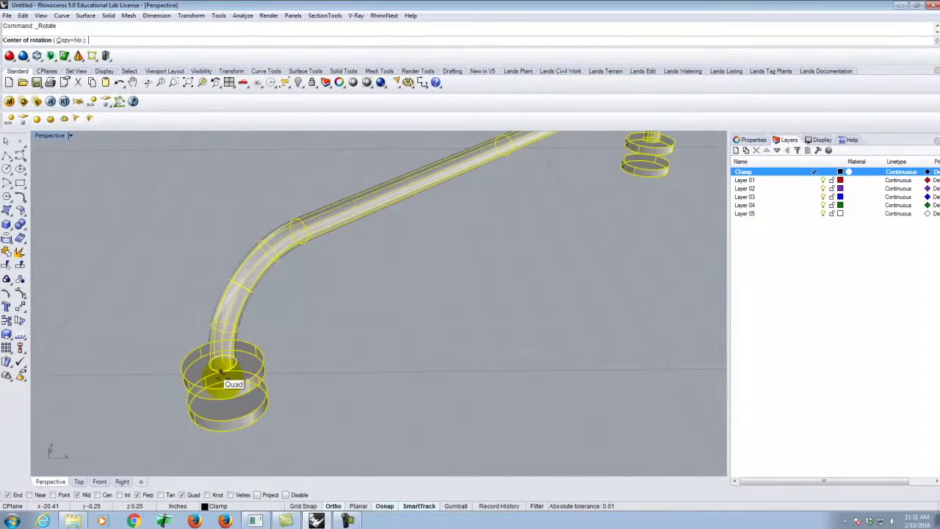
click(220, 363)
scroll(431, 414, down, 5)
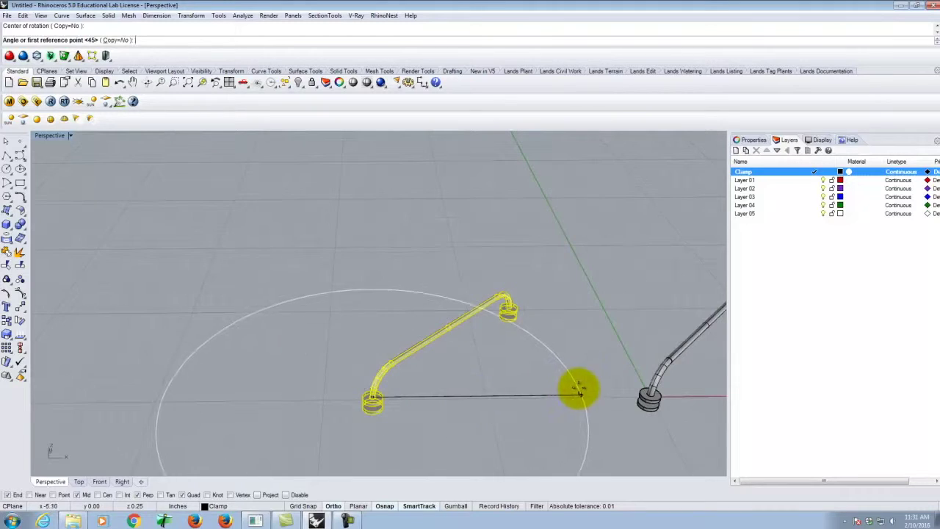
click(563, 385)
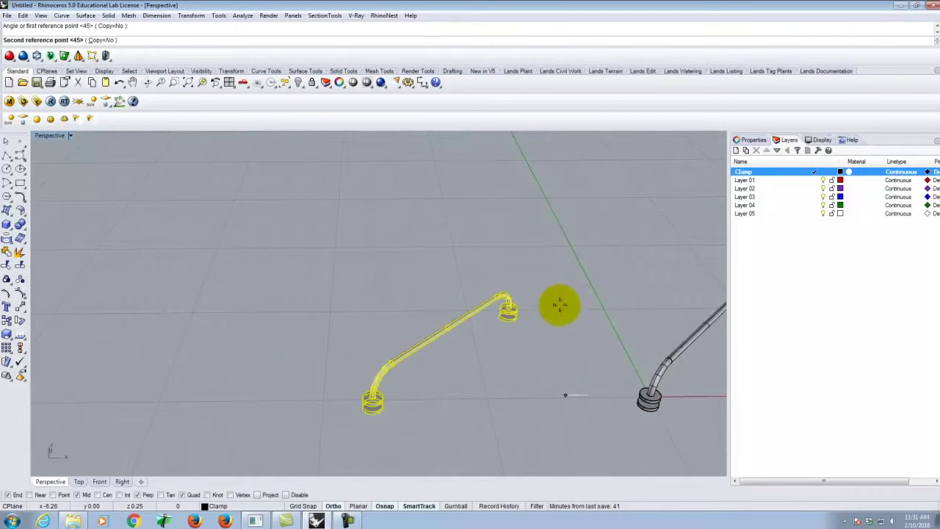
click(367, 220)
key(Escape)
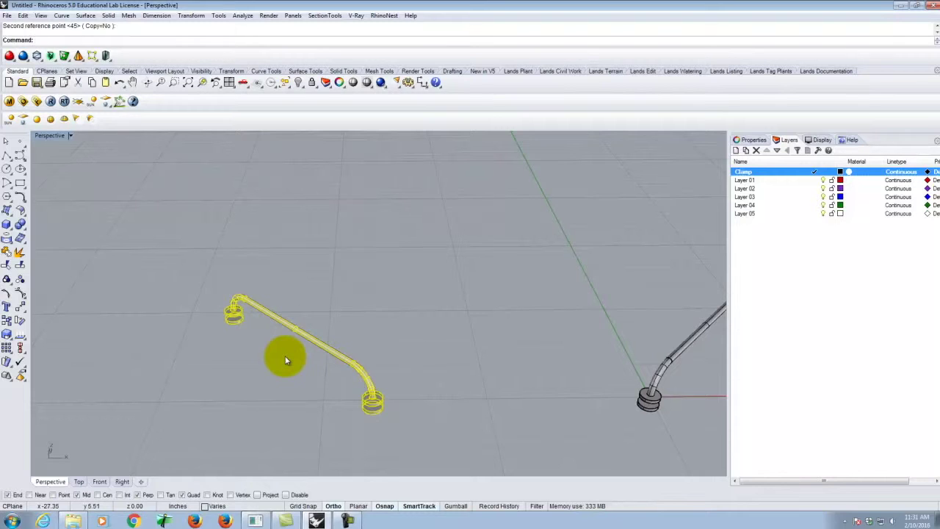
- Move the rotated copy by its tube's midpoint onto the midpoint of the original clamp's tube
scroll(259, 345, down, 7)
text(M)
key(Return)
scroll(272, 315, up, 6)
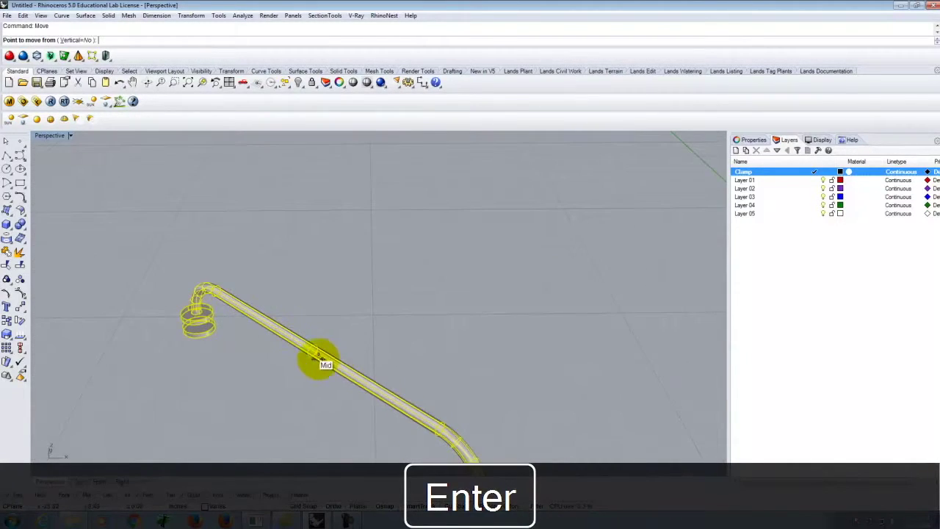
click(321, 362)
right_drag(216, 345, 439, 369)
scroll(455, 338, up, 4)
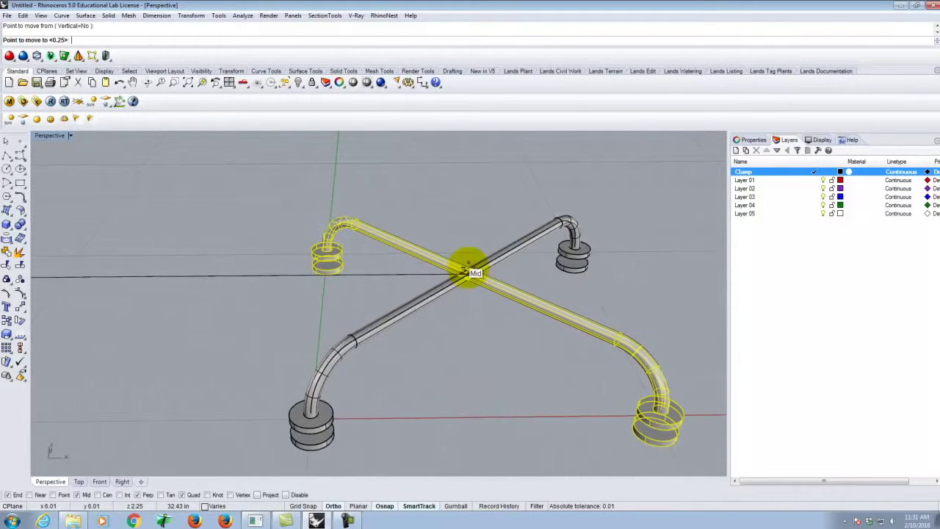
click(469, 271)
scroll(329, 291, down, 5)
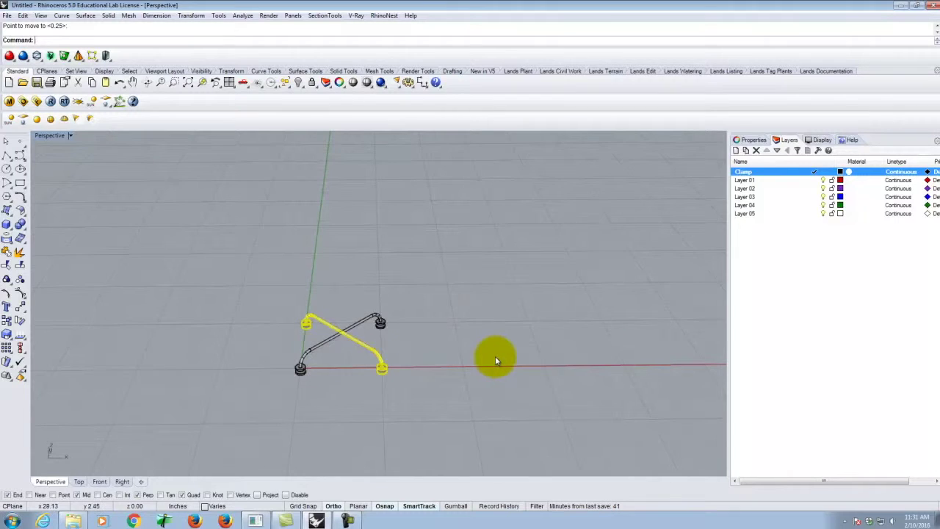
scroll(507, 344, down, 4)
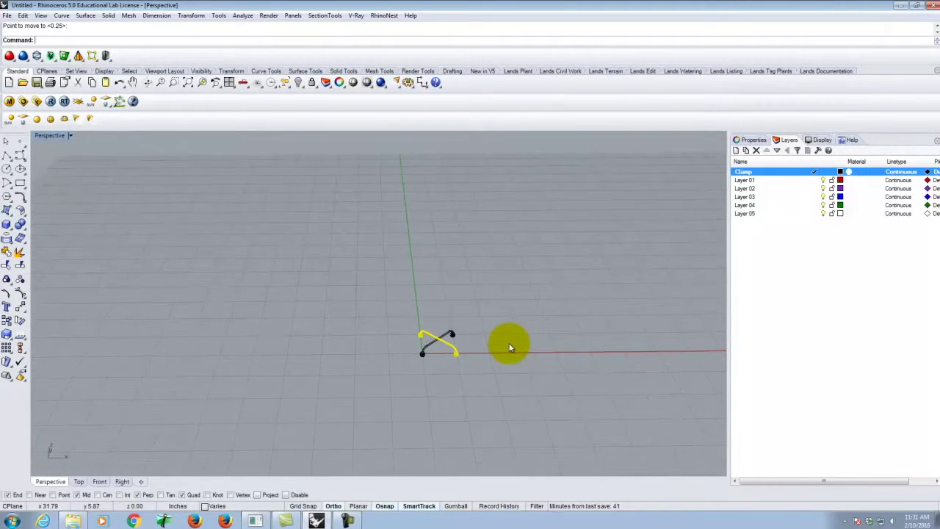
- Undo the move of the rotated copy and clear the selection
key(ctrl+z)
click(357, 374)
scroll(431, 326, up, 5)
scroll(405, 382, down, 3)
scroll(404, 381, up, 1)
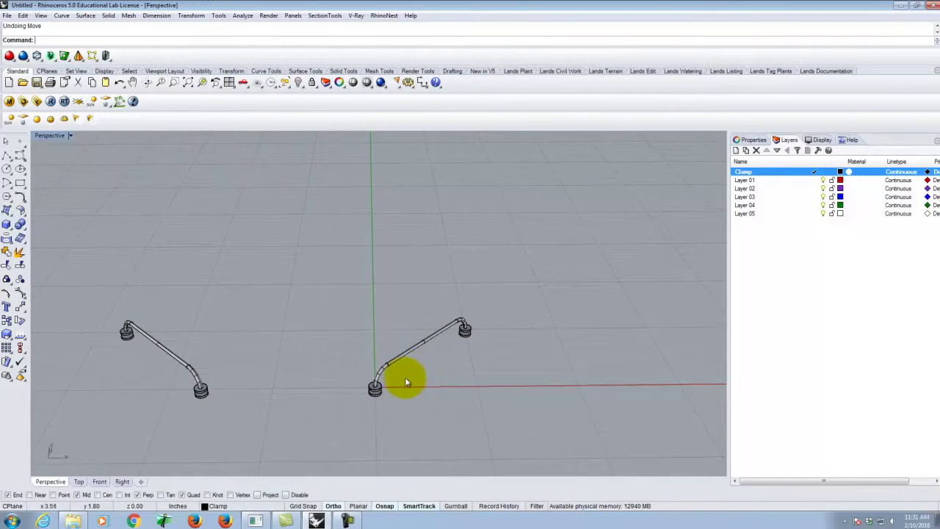
- Copy the original clamp at the origin in place with the InPlace option
drag(334, 259, 539, 425)
scroll(438, 371, up, 3)
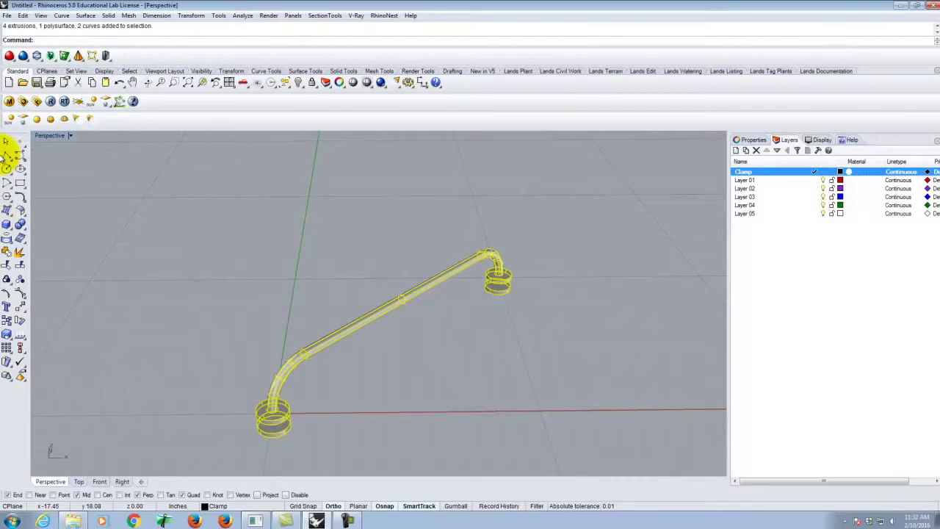
click(193, 16)
click(199, 36)
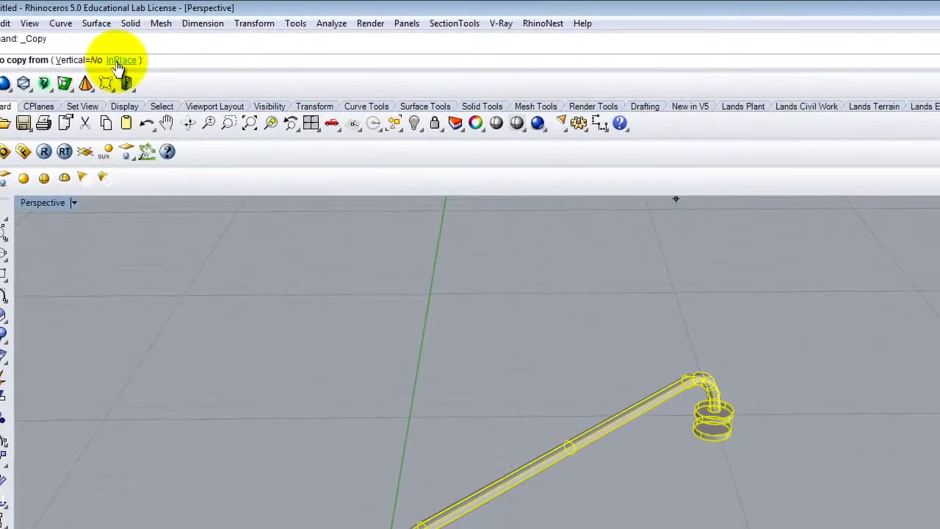
click(100, 40)
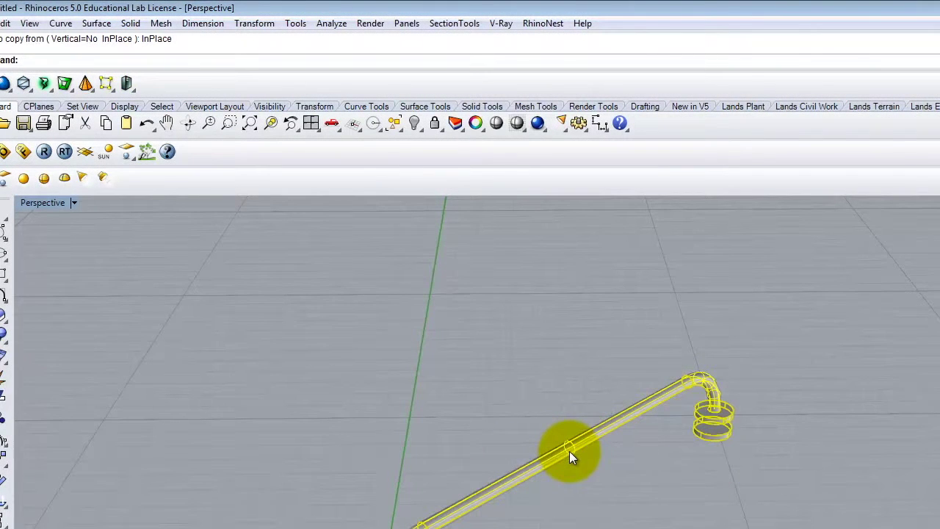
- Rotate the in-place copy 90 degrees about its tube's midpoint so the two clamps cross, and clear the selection
text(rot)
key(Return)
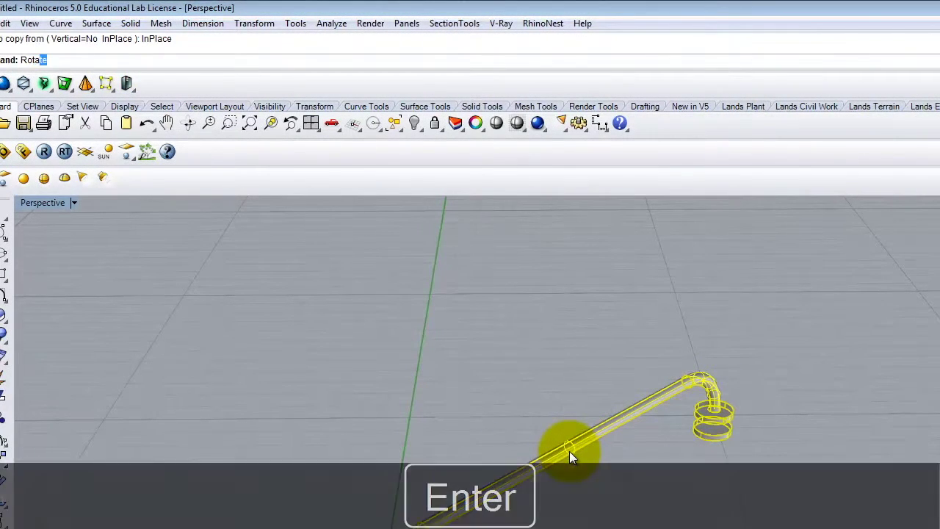
click(570, 446)
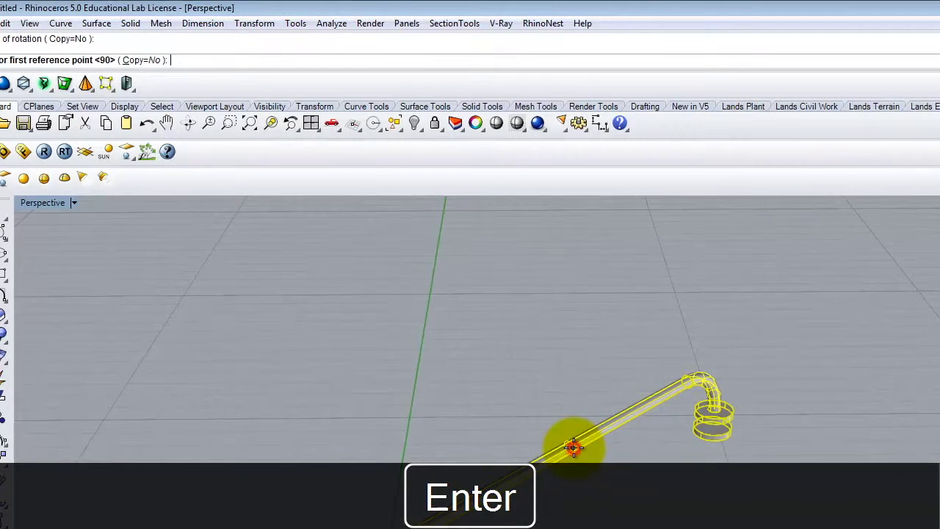
text(90)
key(Return)
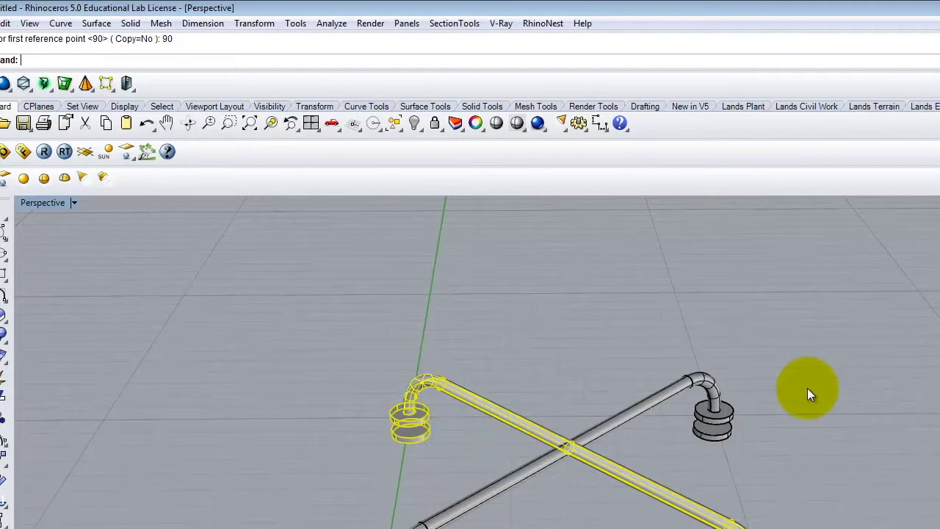
click(861, 457)
- Examine the crossed clamps and the separate rotated copy from several angles
scroll(904, 448, down, 3)
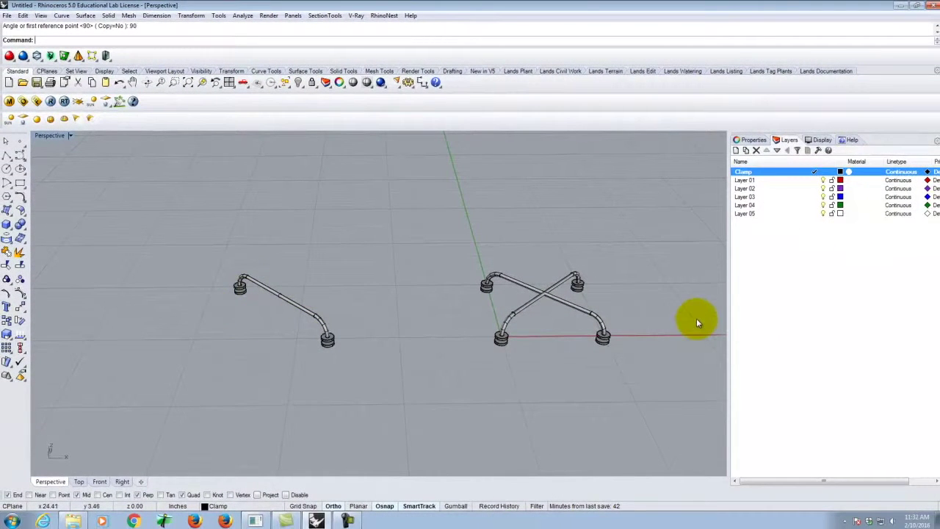
scroll(646, 299, up, 5)
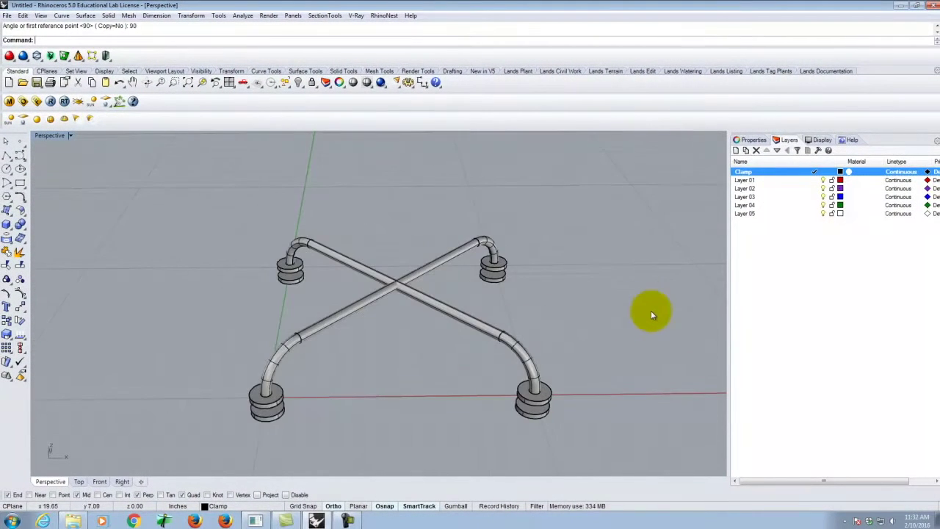
right_drag(646, 305, 554, 358)
right_drag(378, 352, 435, 318)
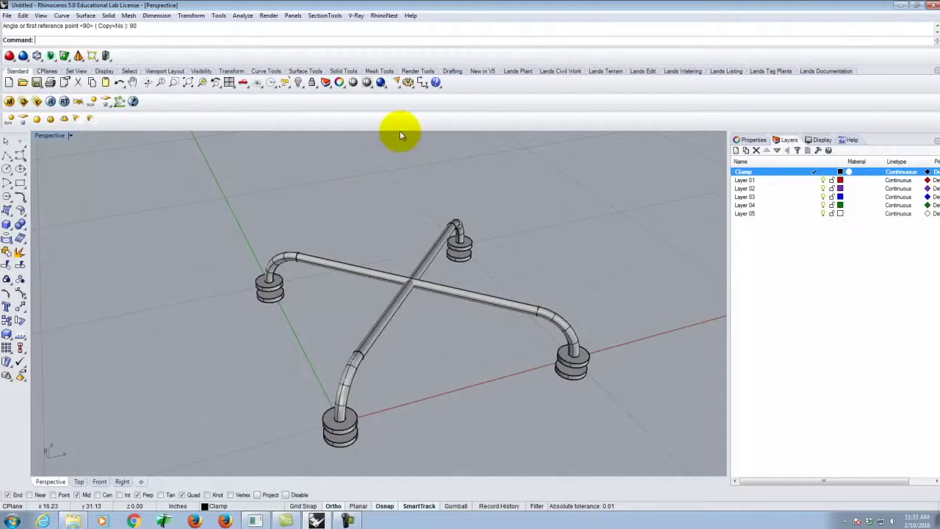
right_drag(450, 331, 426, 326)
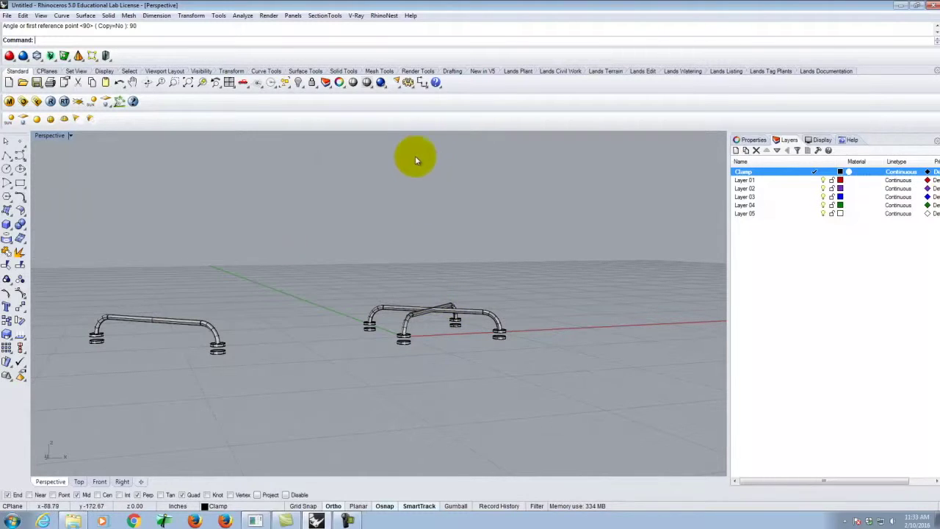
right_drag(414, 172, 388, 270)
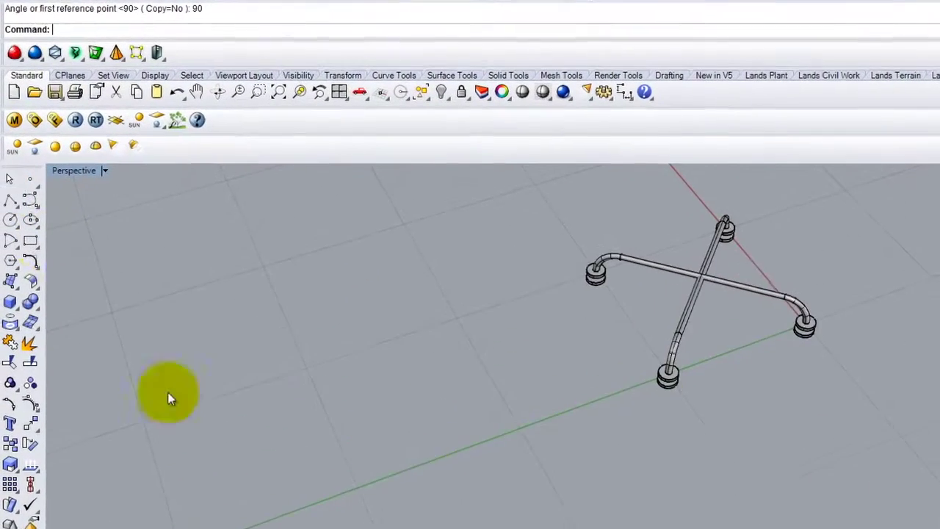
- Draw a single-segment polyline 2 feet long beside the y axis, parallel to it
scroll(563, 292, down, 6)
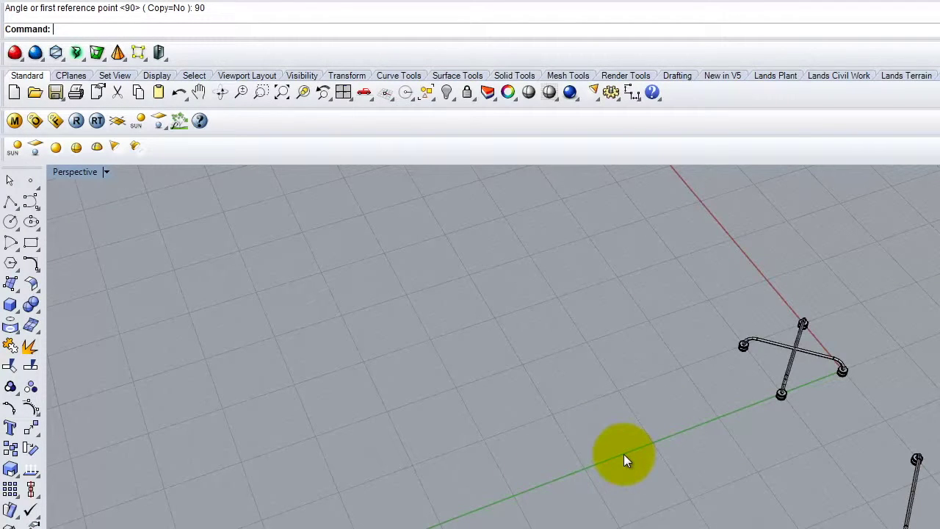
click(11, 204)
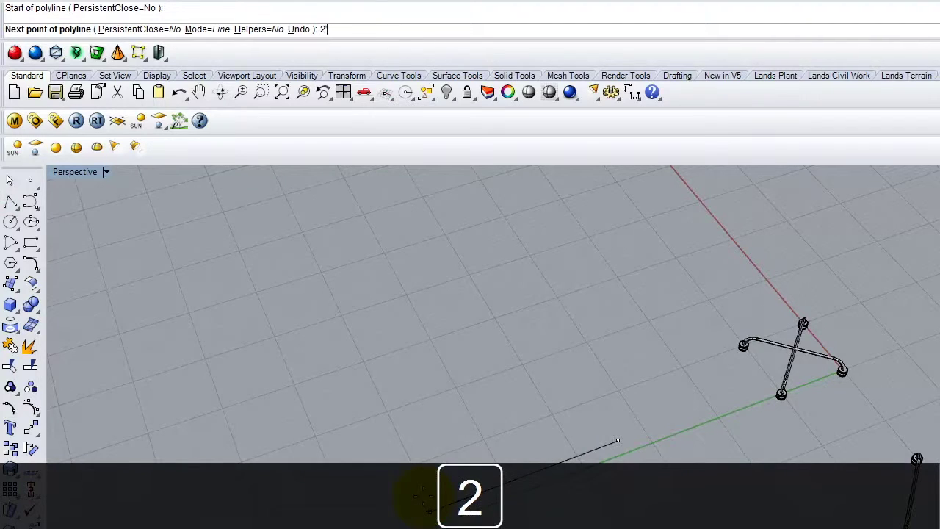
key(Return)
click(440, 440)
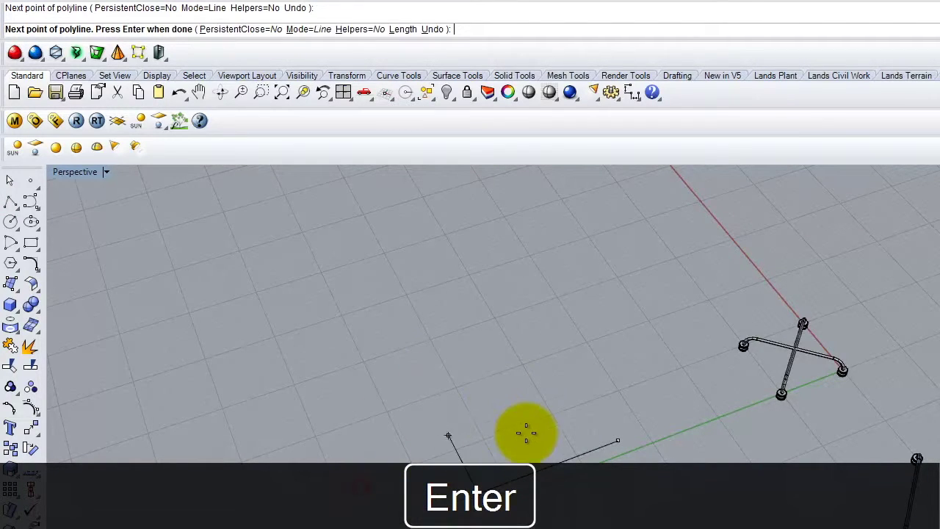
key(Return)
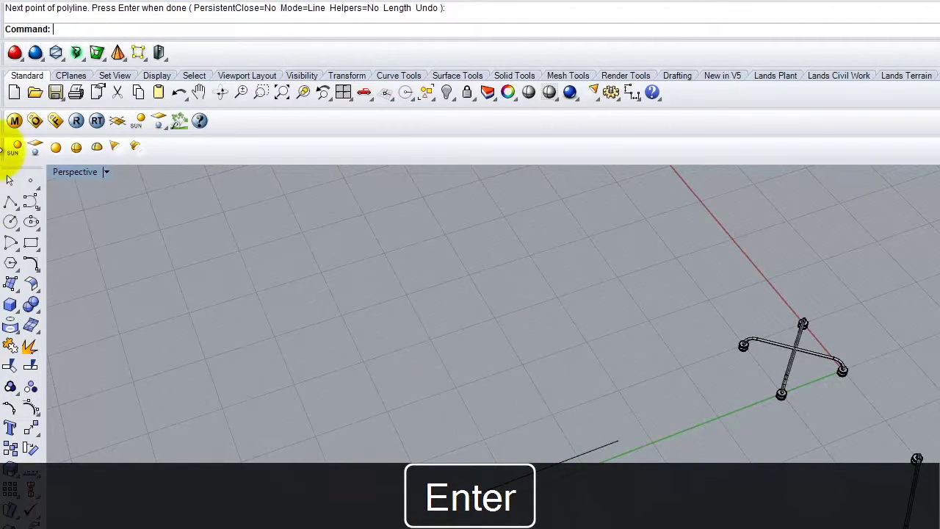
- Draw a circle of 0.5-inch diameter centred on the endpoint of the 2-foot line nearest the crossed clamps
click(11, 221)
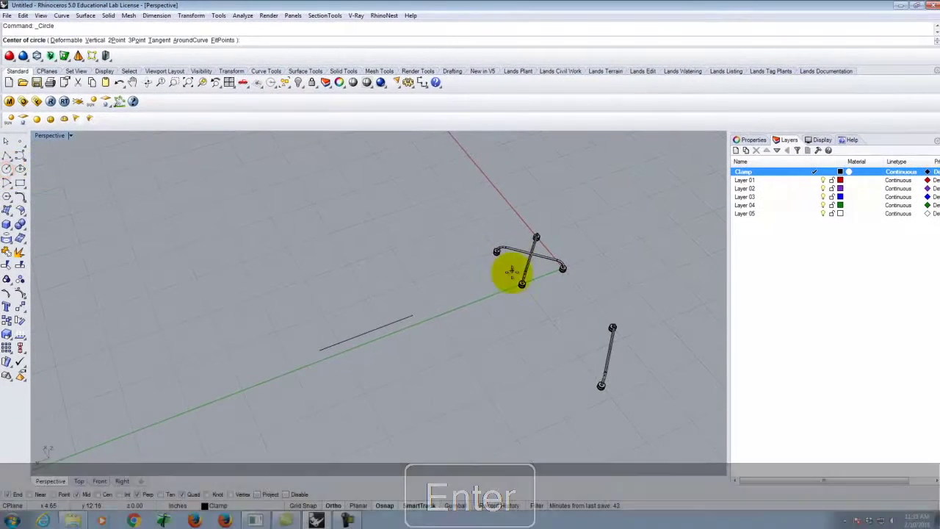
scroll(426, 306, up, 5)
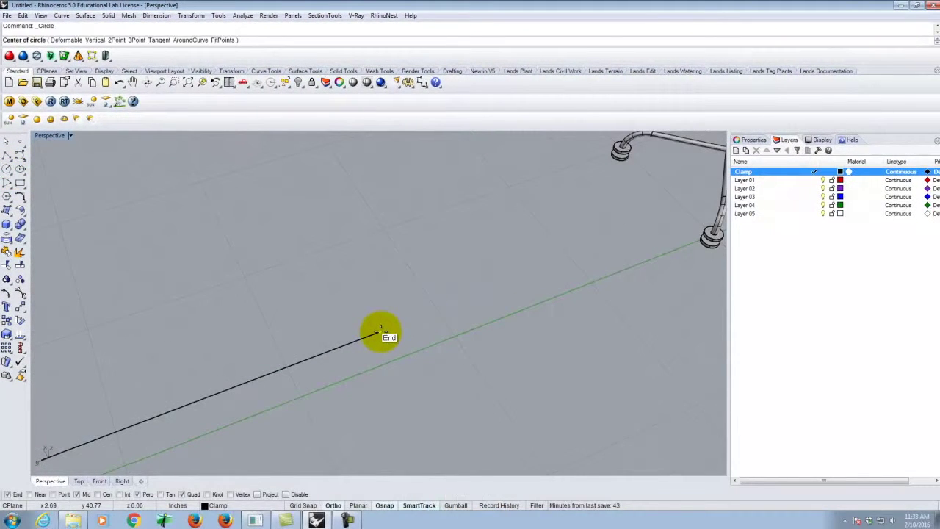
click(380, 331)
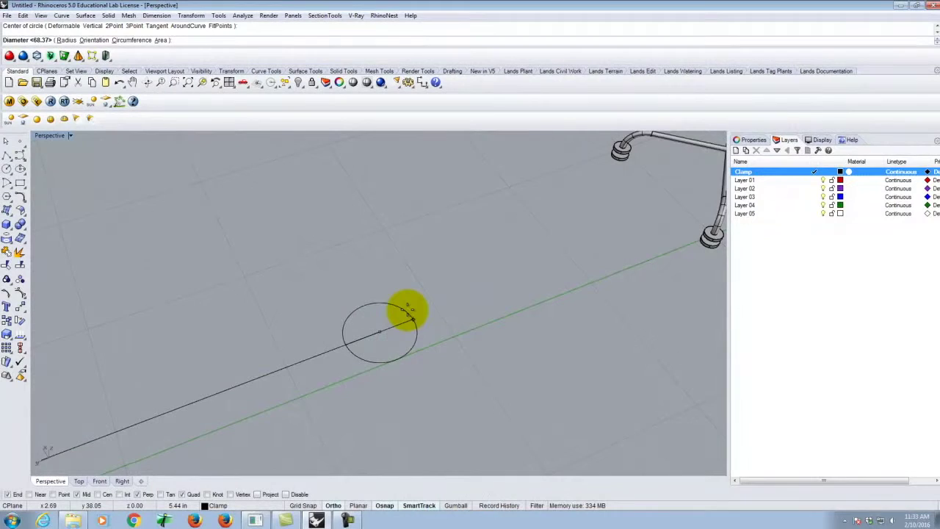
key(Delete)
text(5)
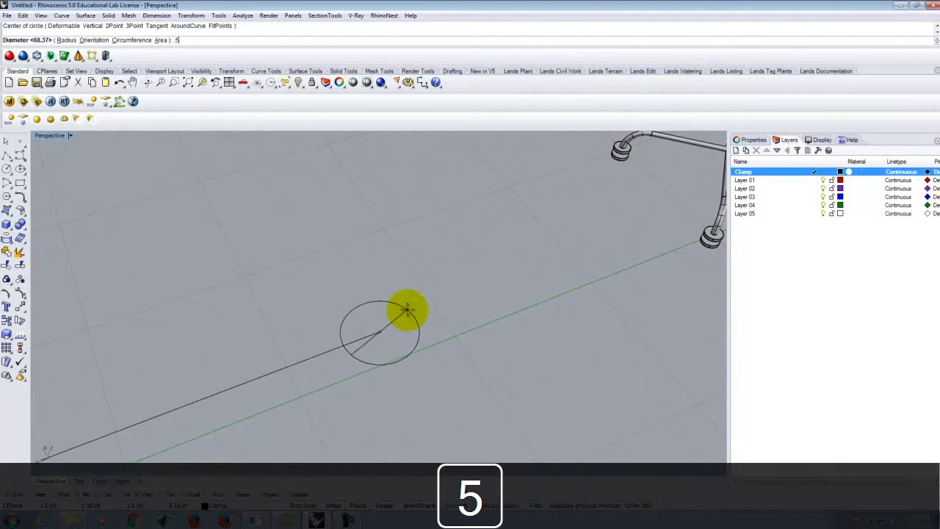
key(shift+Return)
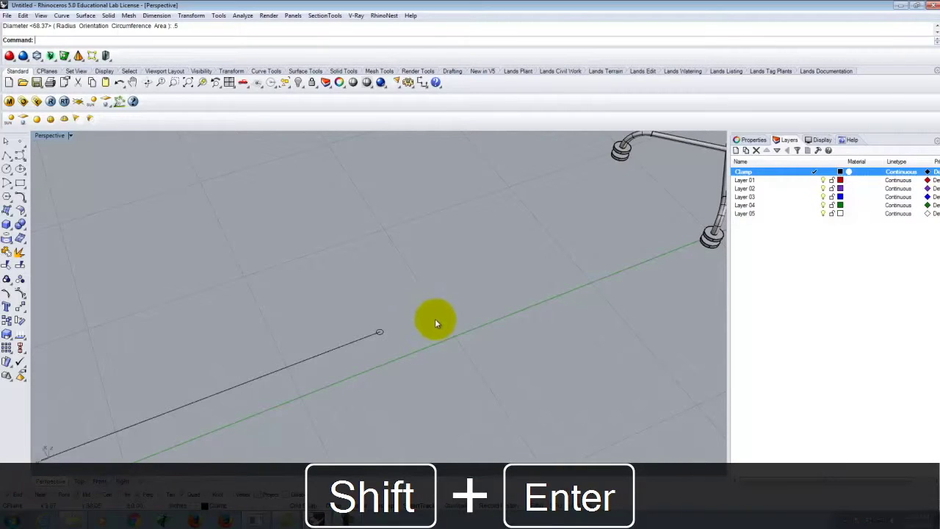
- Rotate the circle 90 degrees in 3D about a horizontal axis through its centre so it stands perpendicular to the line
scroll(370, 341, up, 5)
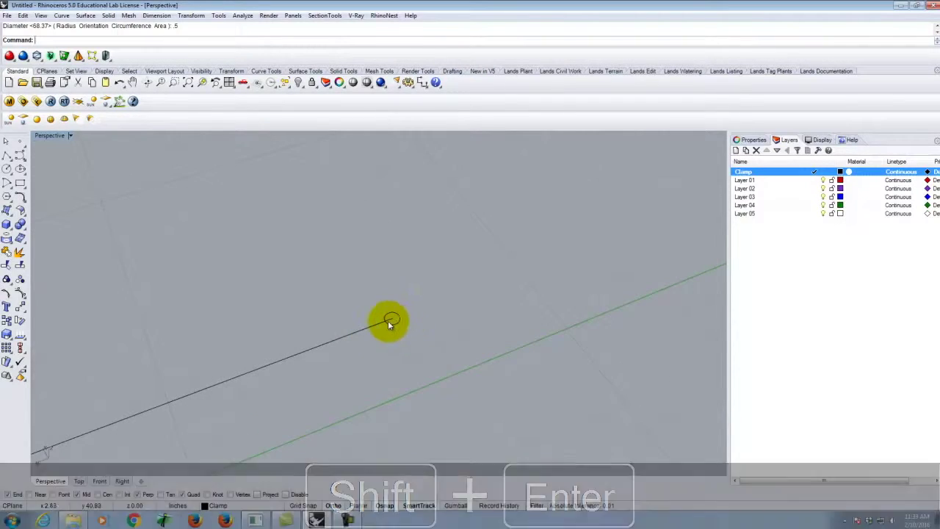
right_drag(434, 337, 351, 230)
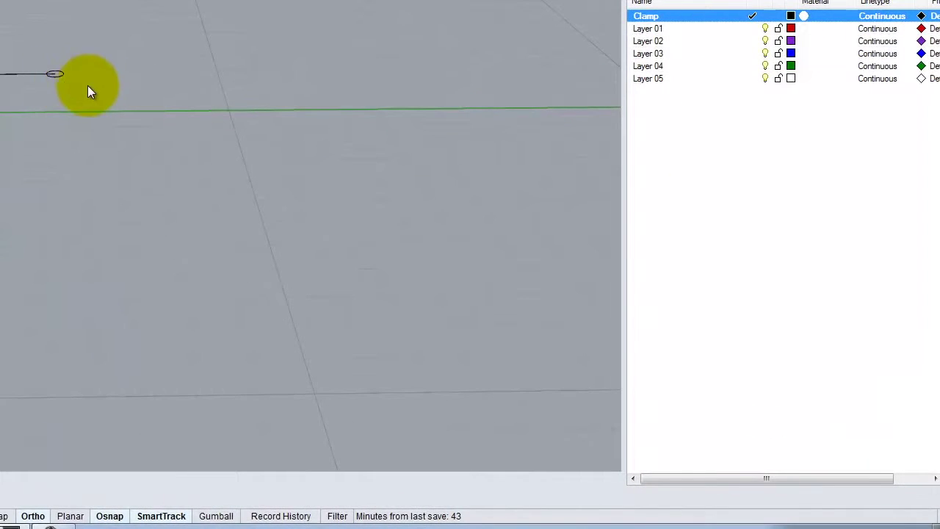
scroll(55, 63, up, 6)
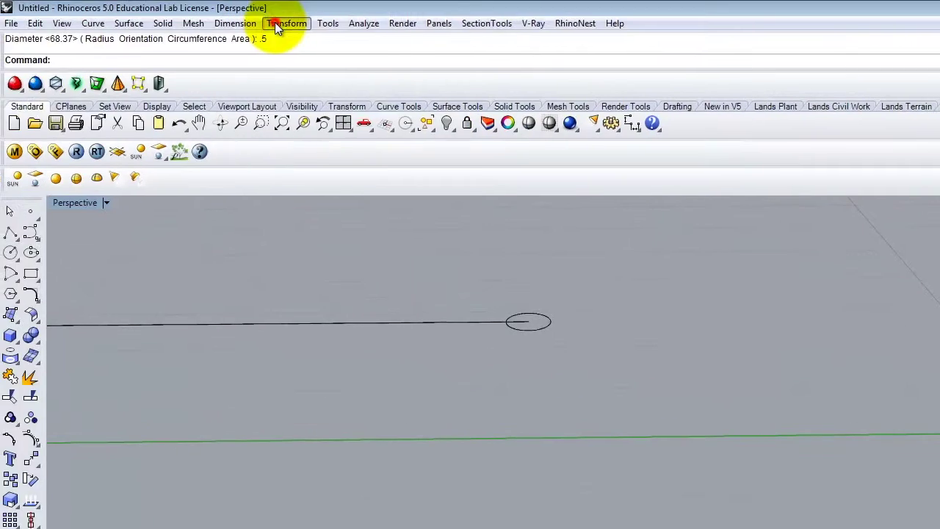
click(286, 23)
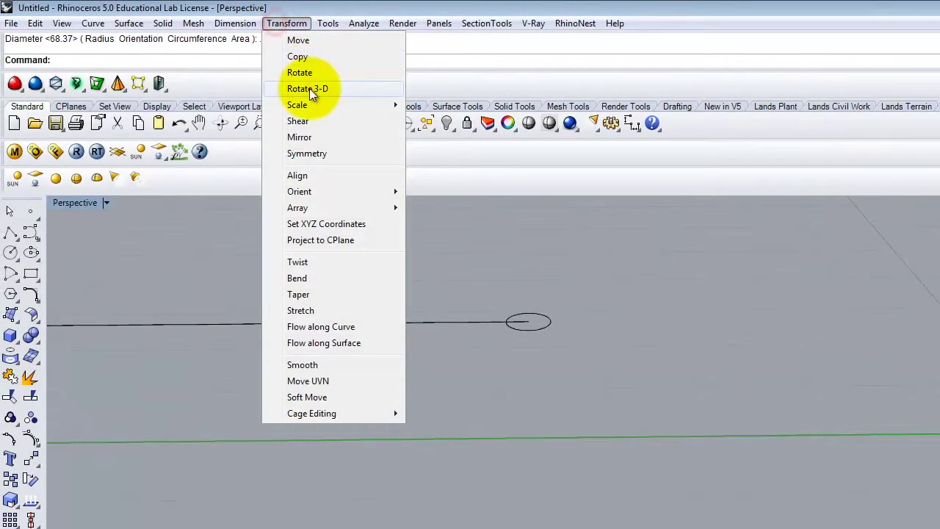
click(310, 88)
click(540, 329)
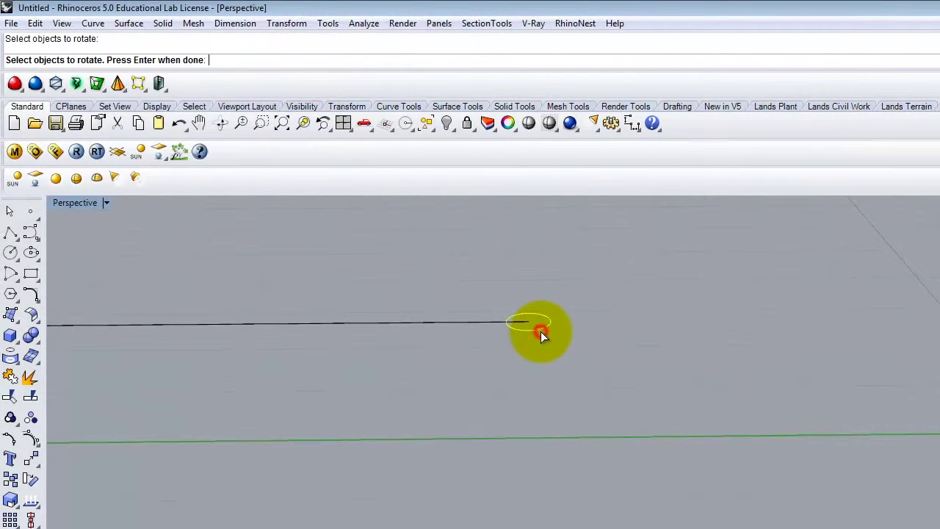
key(Return)
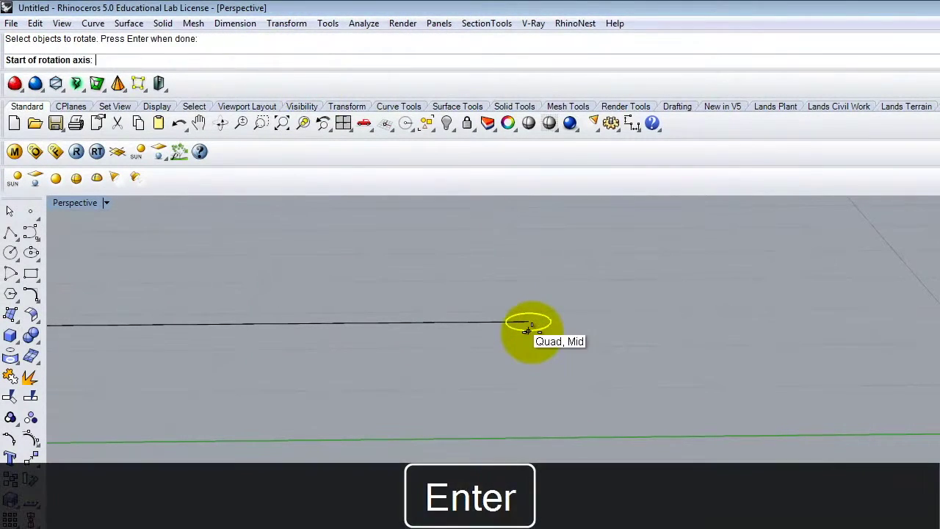
click(528, 321)
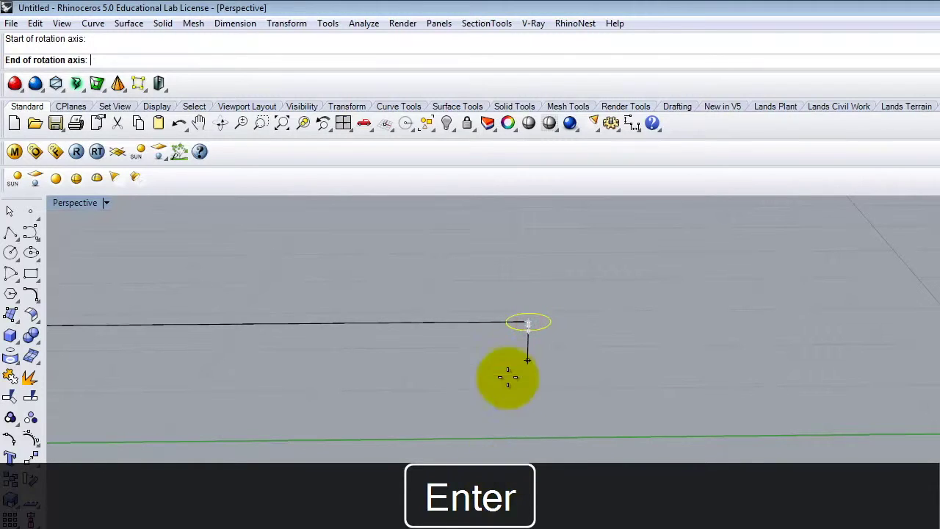
click(525, 433)
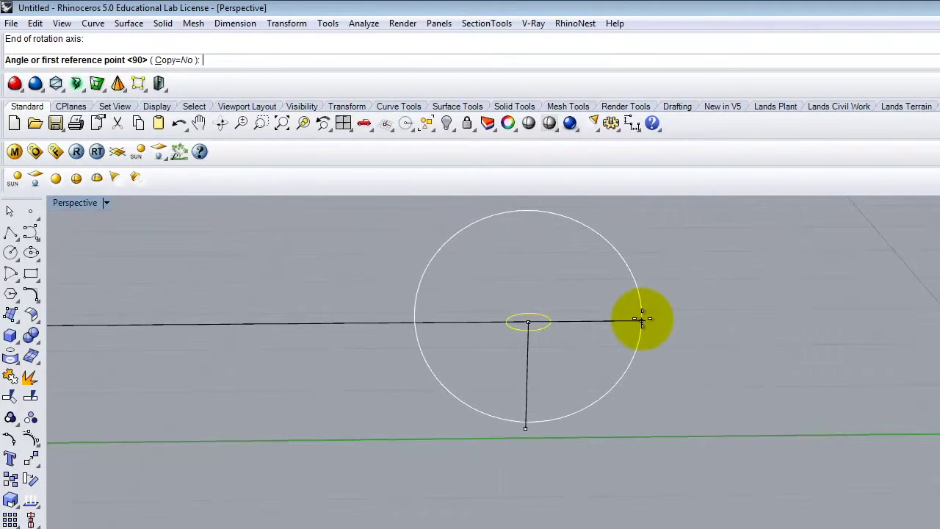
click(641, 320)
click(531, 225)
- Sweep the upright circle along the 2-foot line with Sweep 1 Rail, using the Freeform style without simplifying
right_drag(737, 323, 571, 378)
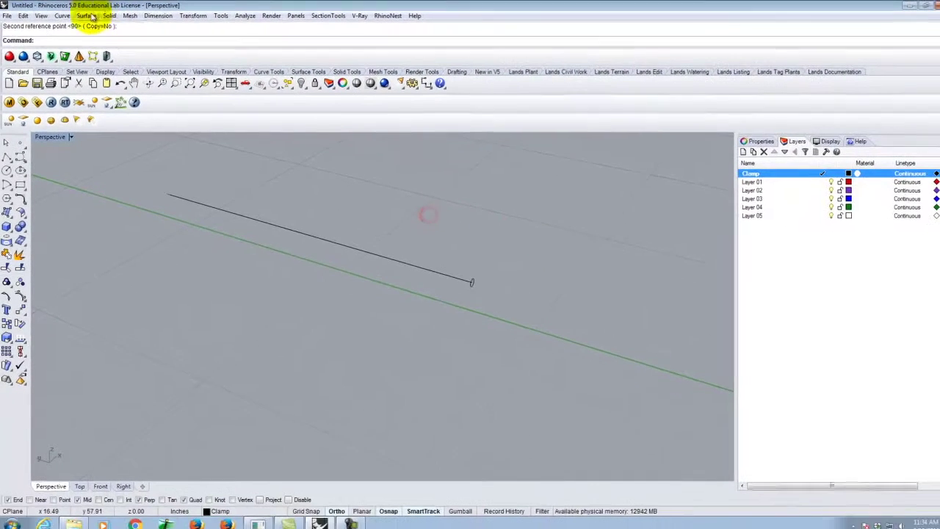
click(86, 15)
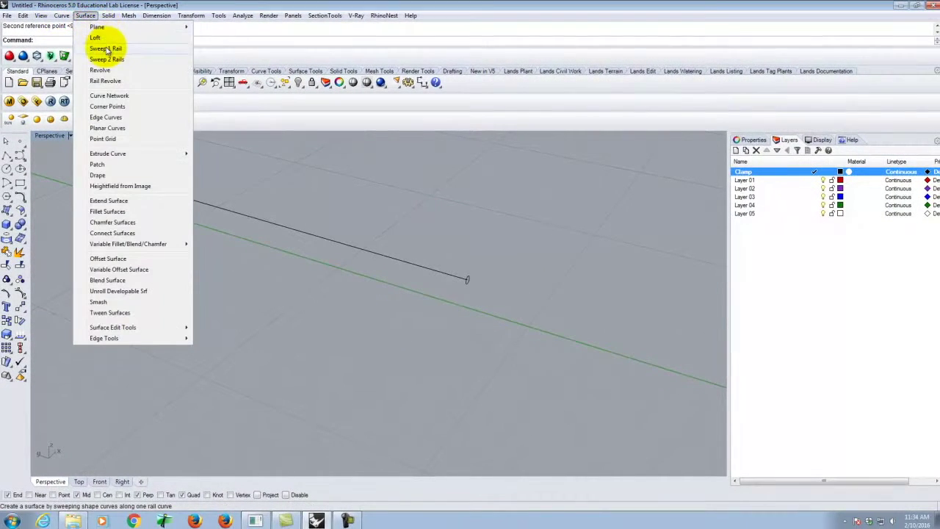
click(107, 49)
scroll(468, 278, up, 2)
click(456, 290)
click(467, 282)
key(Return)
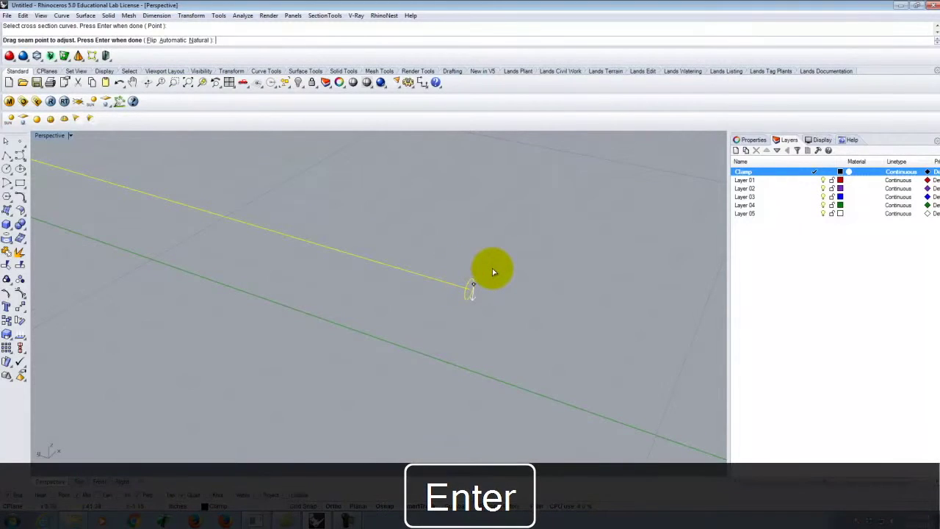
key(Return)
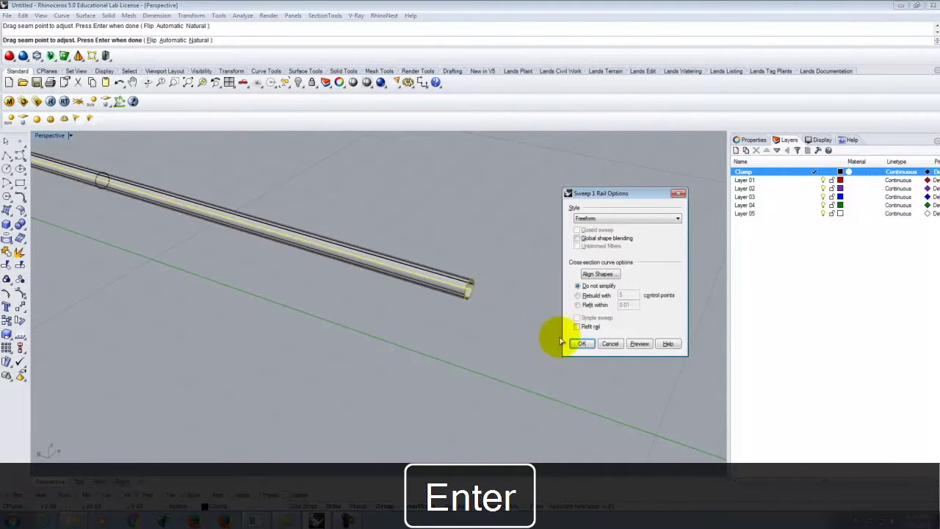
click(584, 345)
- Create a vertical solid cylinder 0.5 inch in diameter and 2 feet tall between the swept tube and the crossed clamps
right_drag(480, 321, 519, 323)
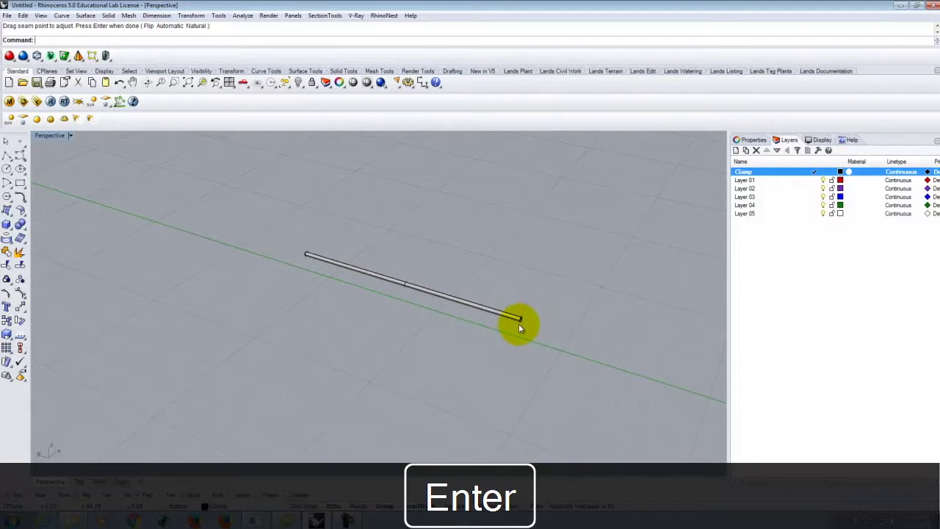
scroll(519, 323, up, 2)
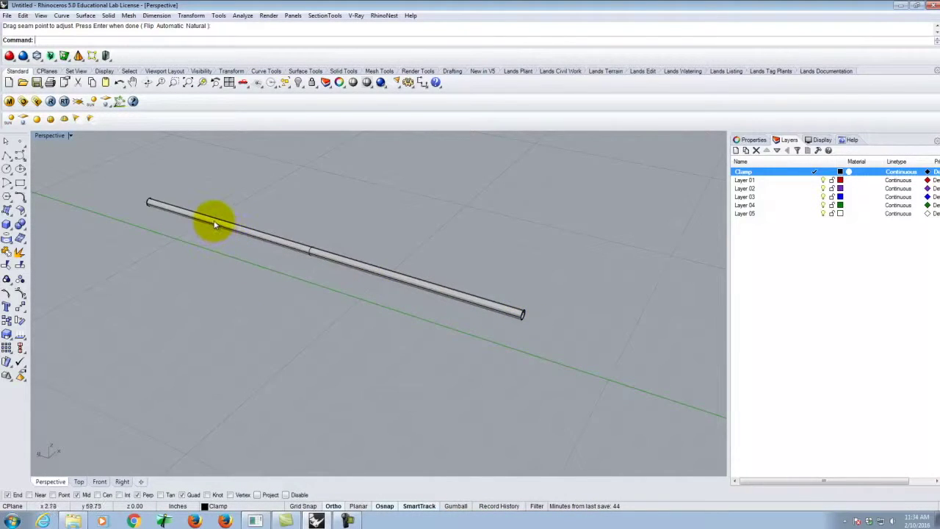
scroll(140, 254, down, 4)
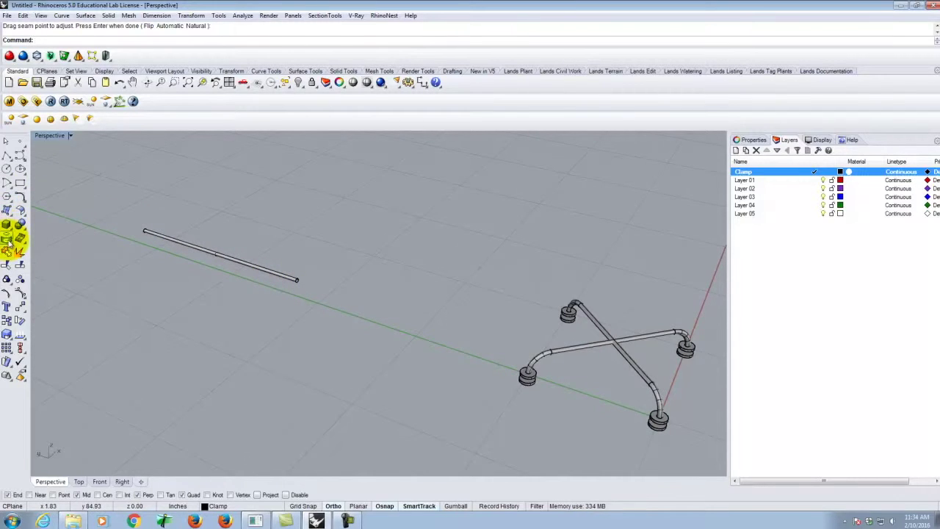
click(7, 225)
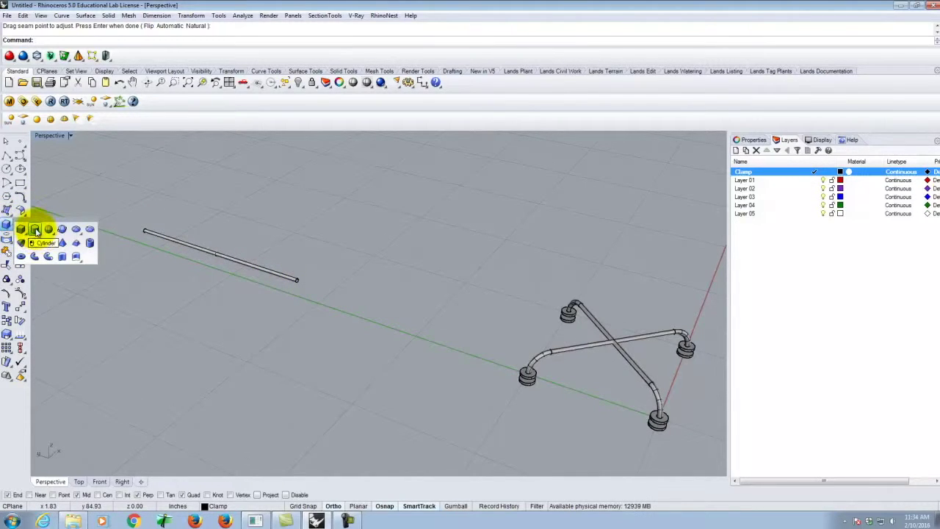
click(35, 231)
click(403, 321)
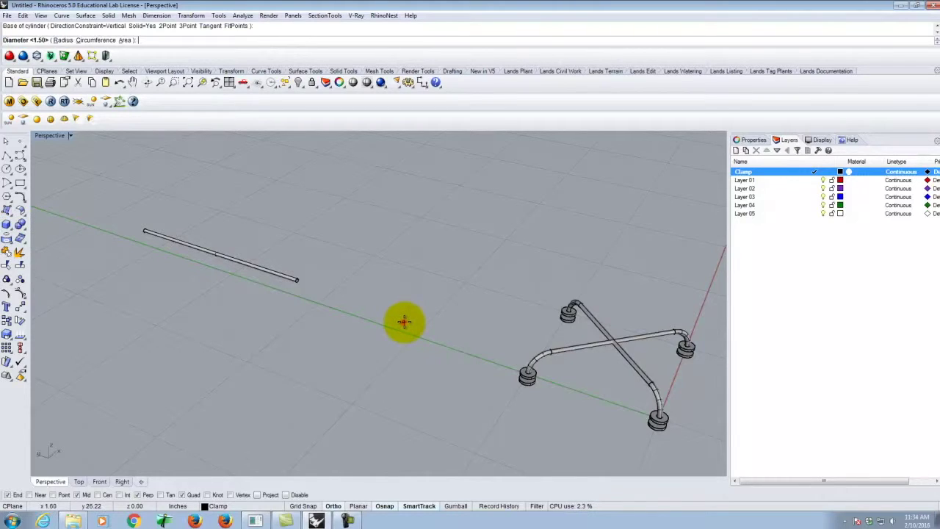
text(.5)
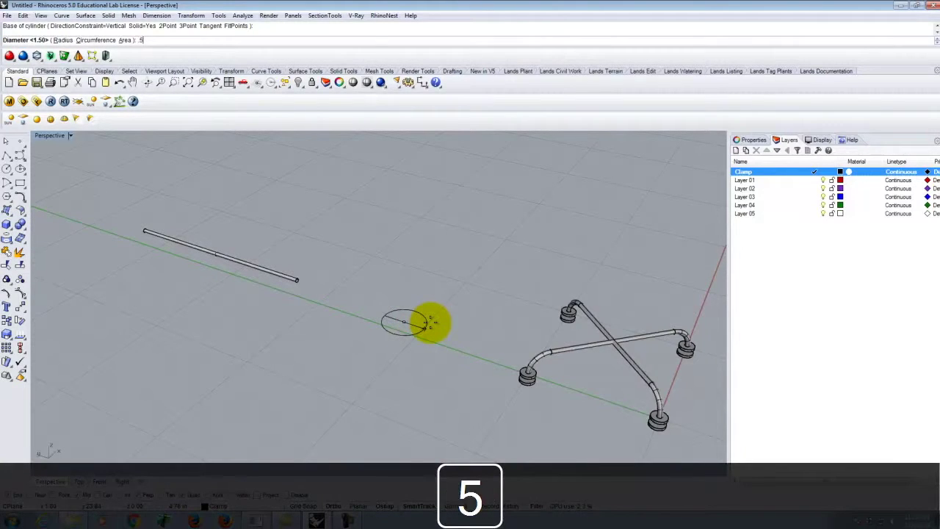
key(Return)
text(2)
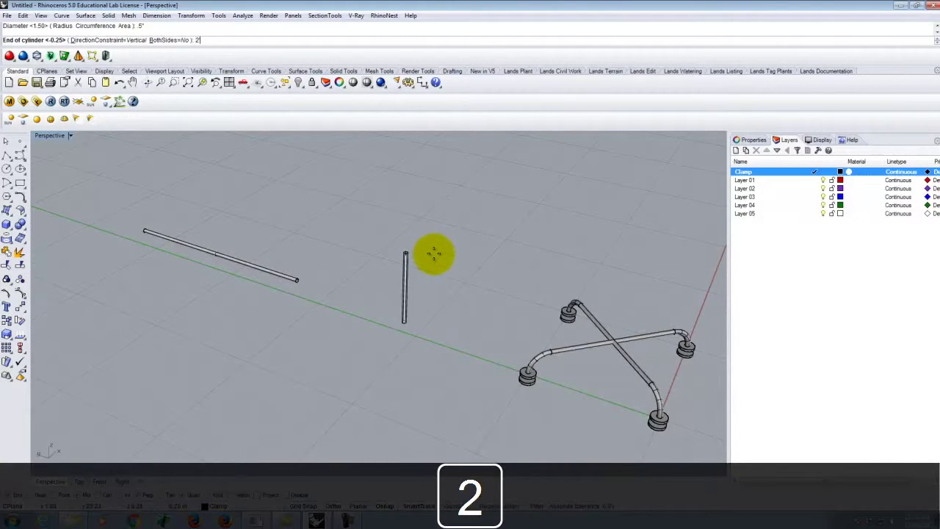
key(Return)
- Delete the vertical cylinder standing between the swept tube and the crossed clamps
scroll(308, 374, down, 8)
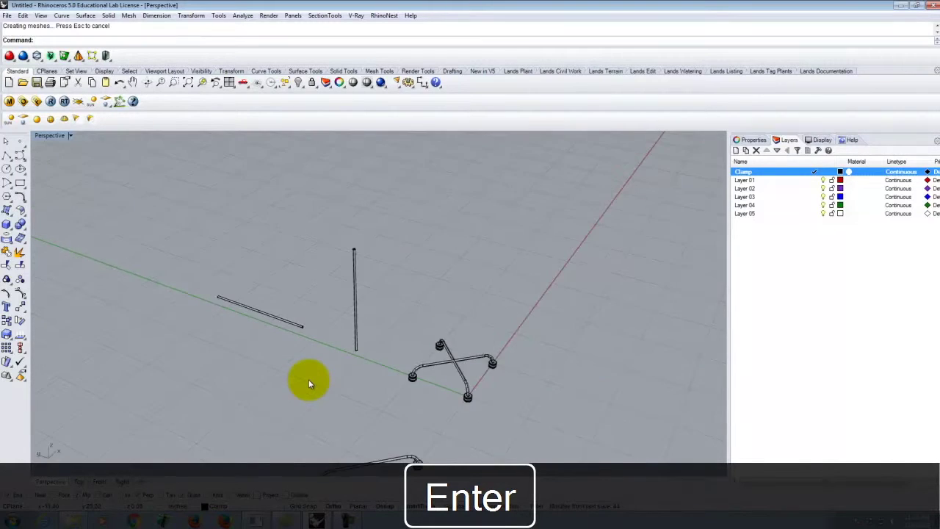
scroll(315, 309, up, 6)
click(359, 325)
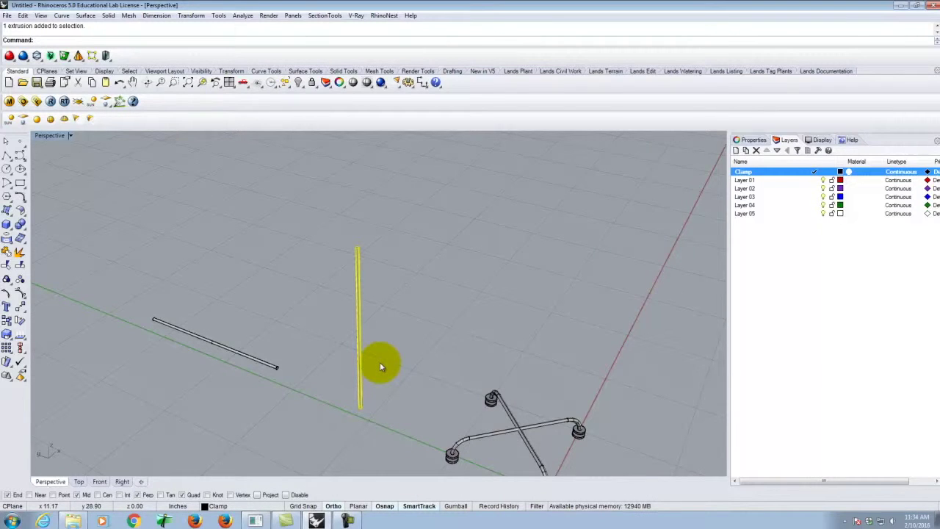
click(373, 297)
click(344, 363)
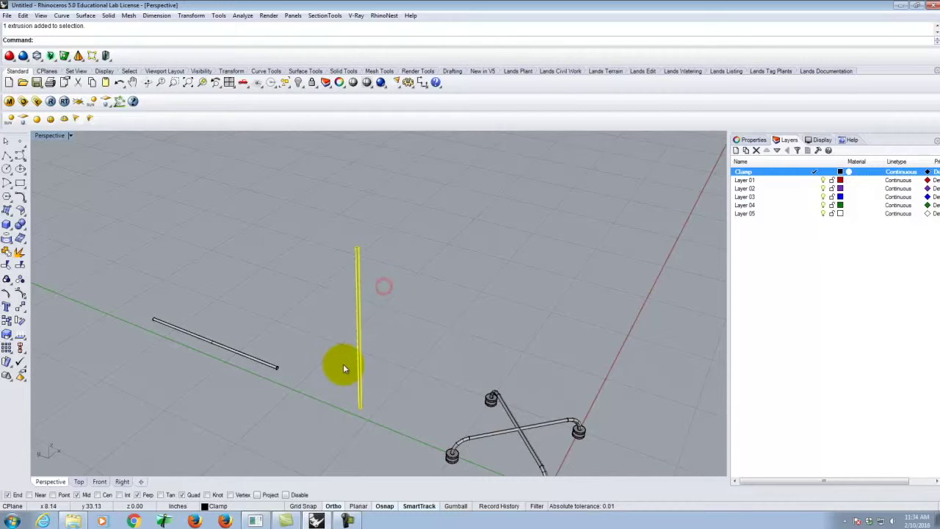
key(Delete)
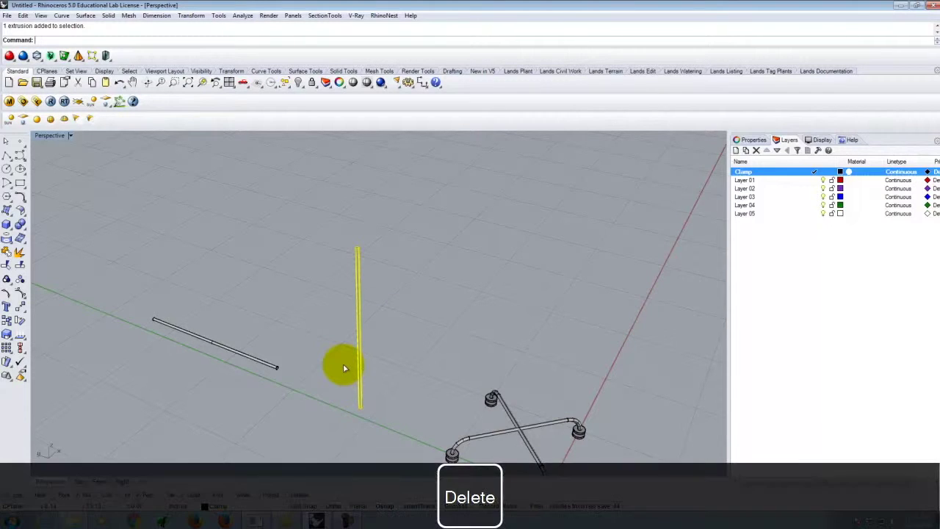
- Draw a circle of 3/8-inch diameter centred on the line's endpoint at the swept tube's far open end
right_drag(139, 344, 468, 271)
scroll(342, 358, up, 8)
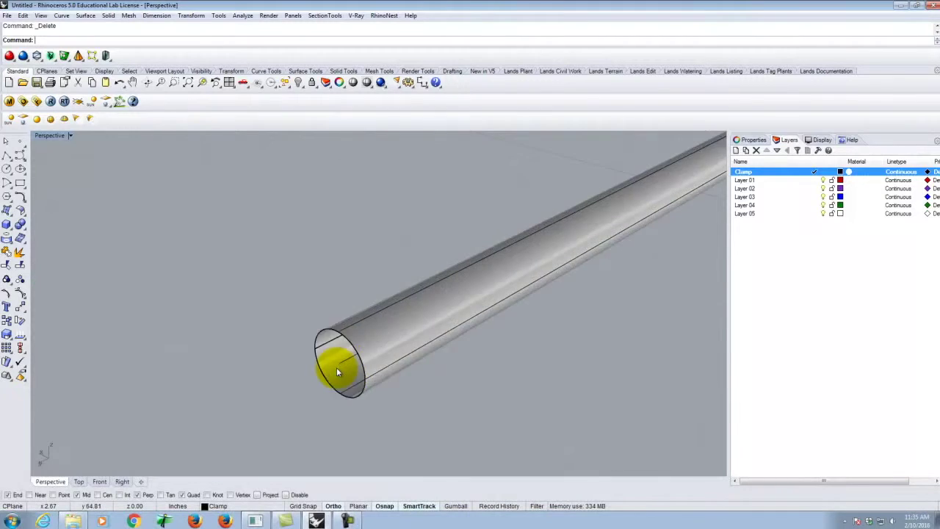
scroll(436, 357, down, 4)
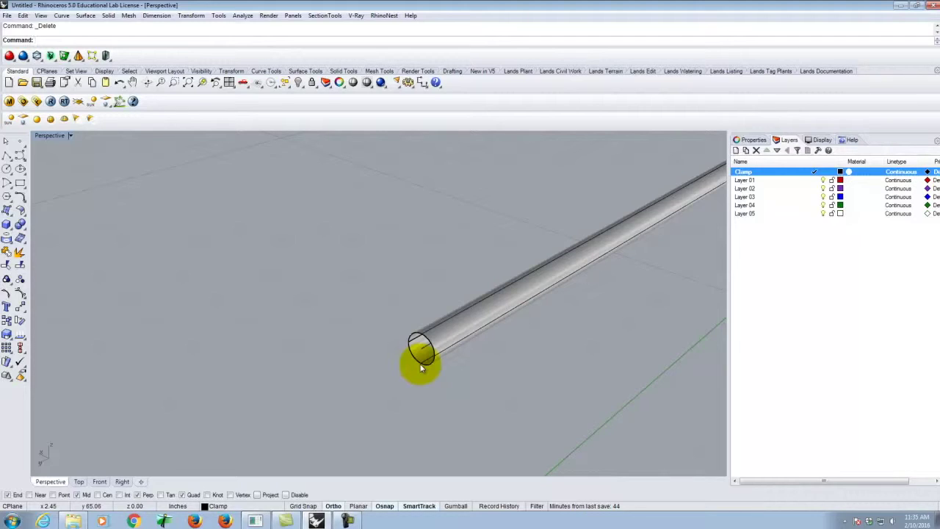
click(7, 170)
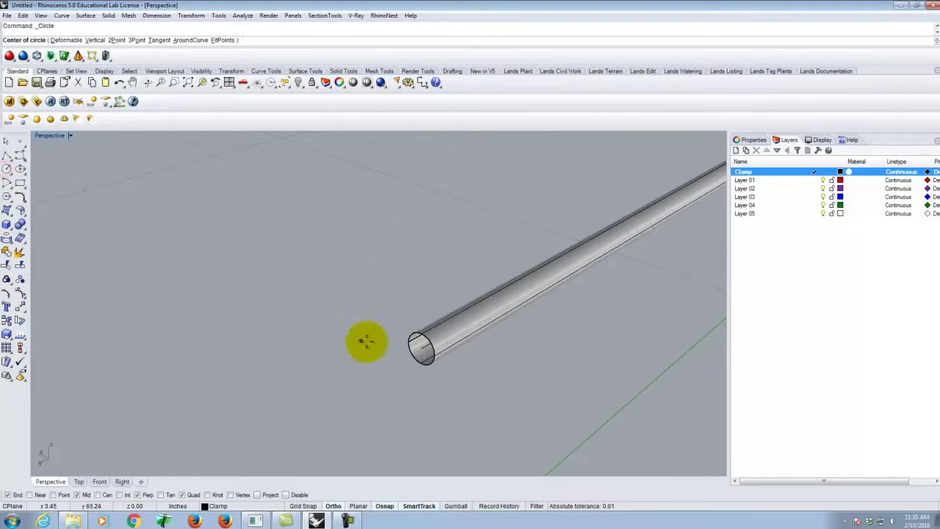
click(420, 349)
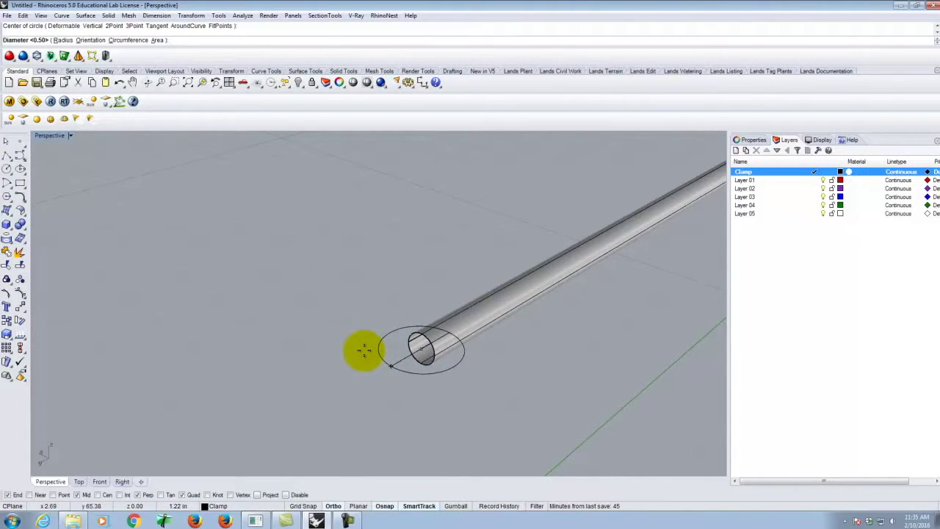
text(3/8)
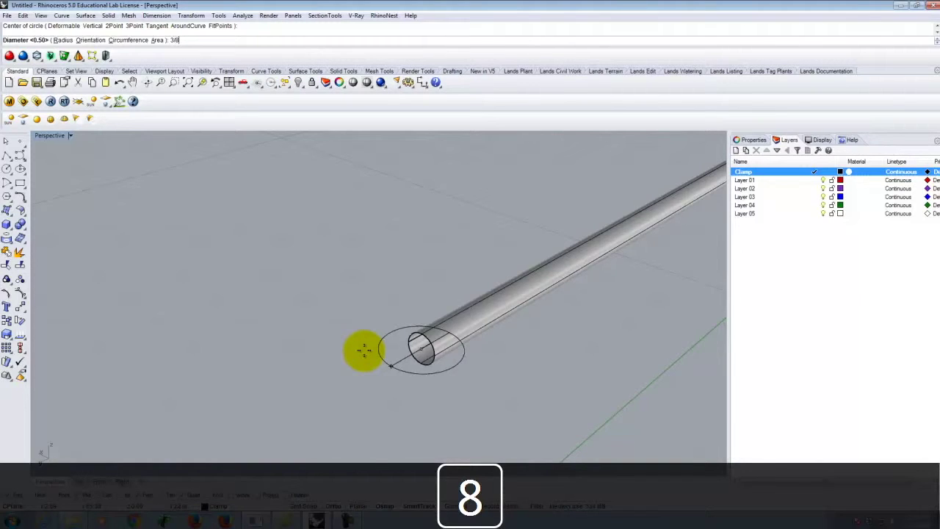
key(shift+Return)
scroll(430, 354, up, 2)
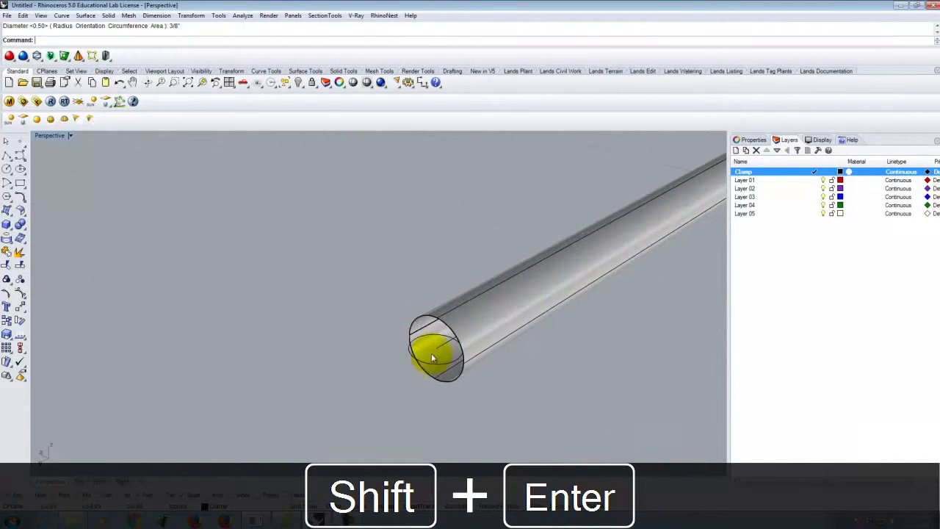
mouse_move(448, 363)
right_down()
mouse_move(429, 361)
mouse_move(492, 355)
mouse_move(466, 365)
mouse_move(420, 361)
mouse_move(401, 372)
right_up()
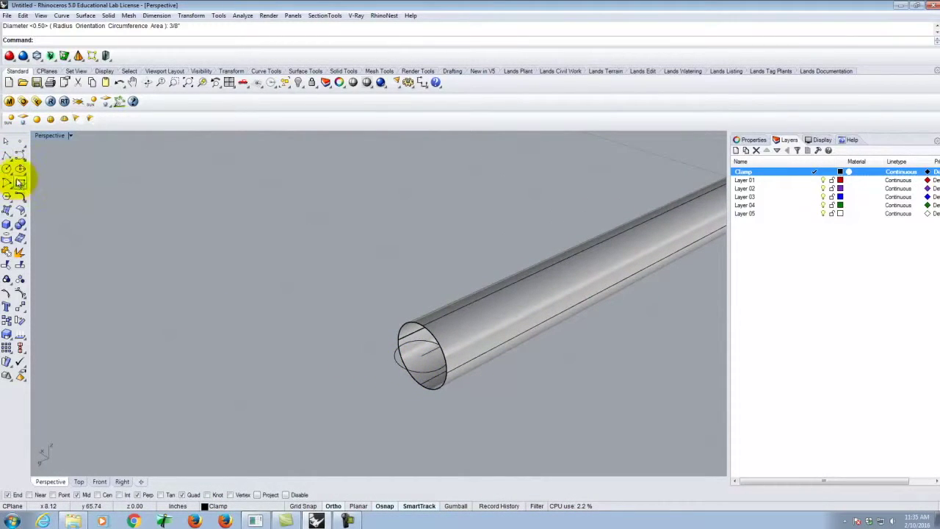
- Draw a circle of 1.75-inch diameter centred on the line's endpoint at the tube's open end
click(7, 169)
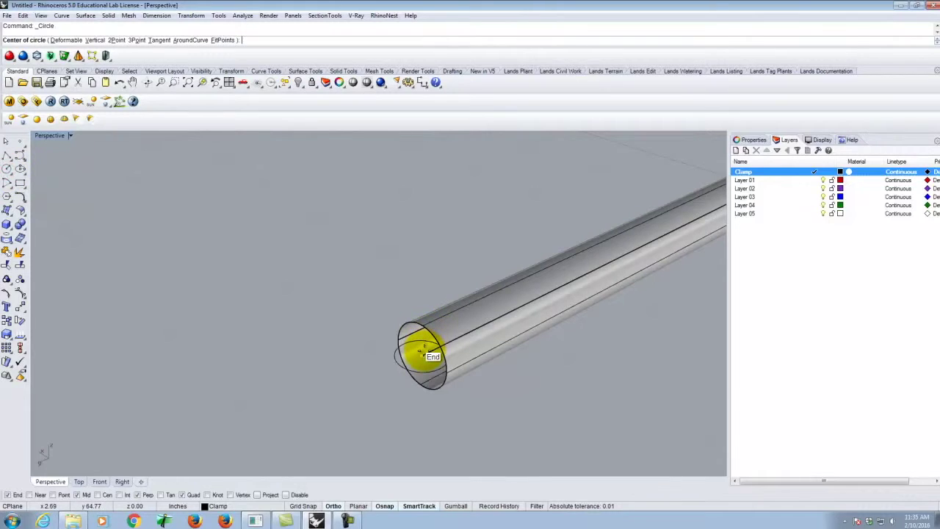
click(421, 356)
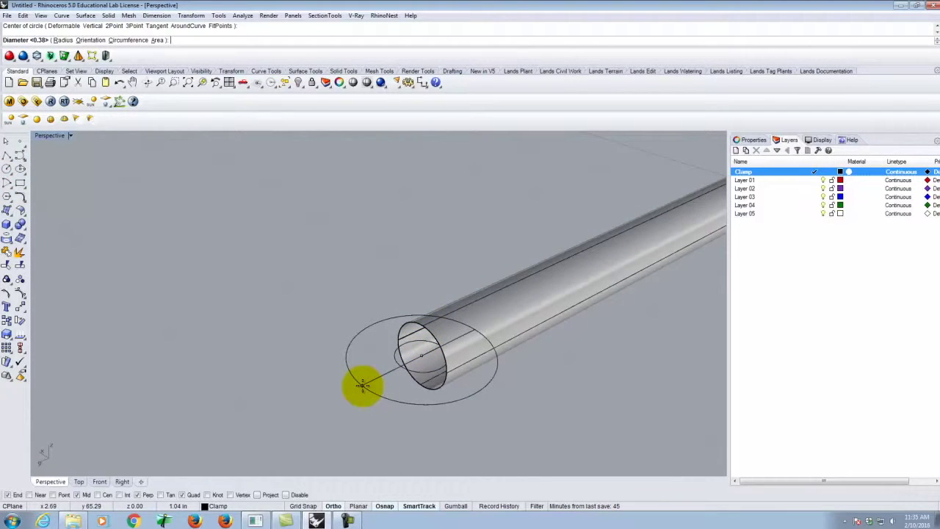
text(1.75)
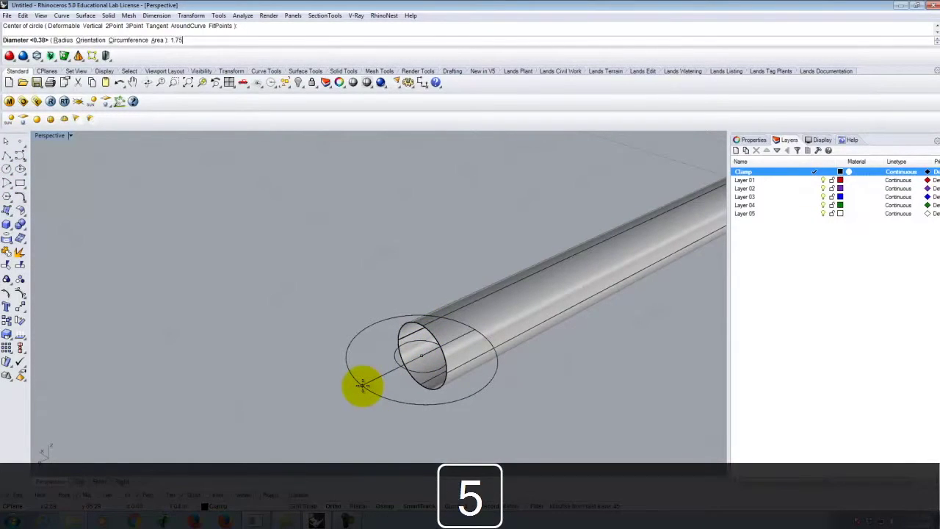
key(shift+Return)
right_drag(362, 385, 373, 321)
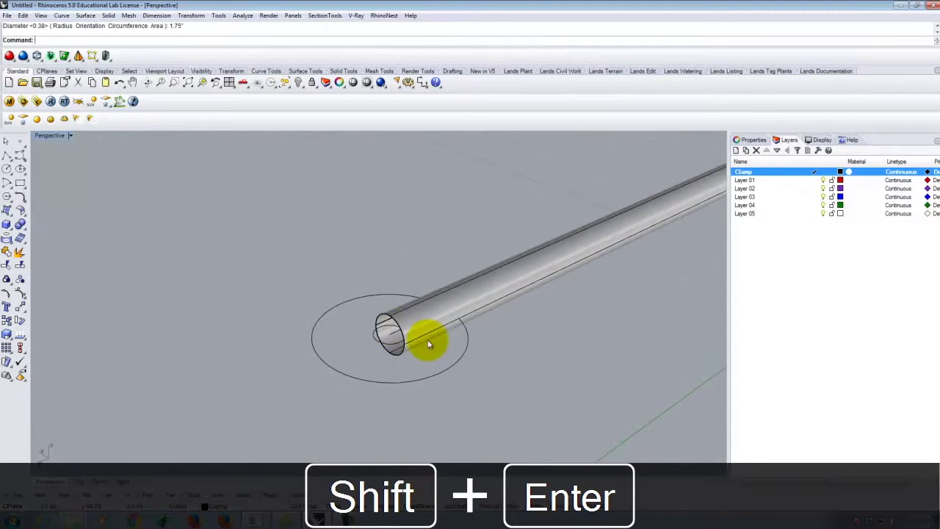
right_drag(470, 347, 441, 336)
scroll(439, 336, up, 2)
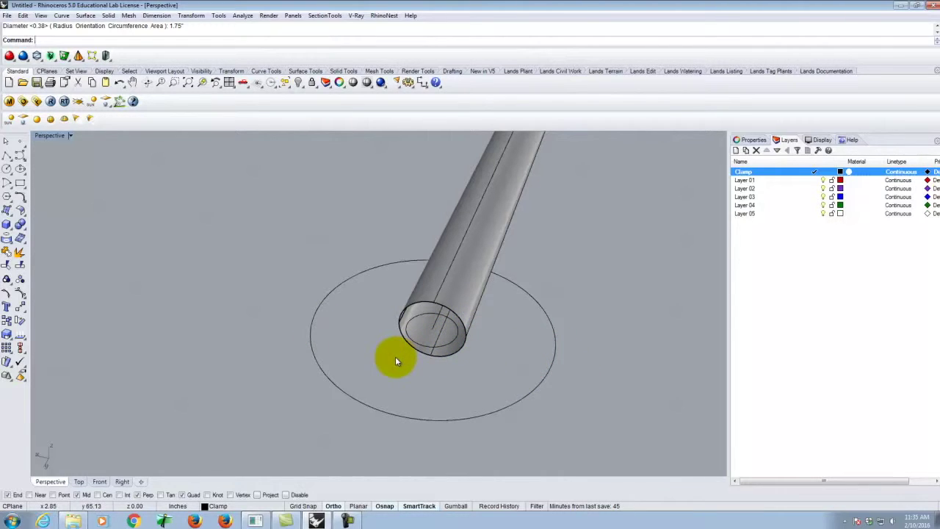
- Draw a circle by diameter from the small circle's quadrant to the large circle's quadrant beside the tube
click(6, 171)
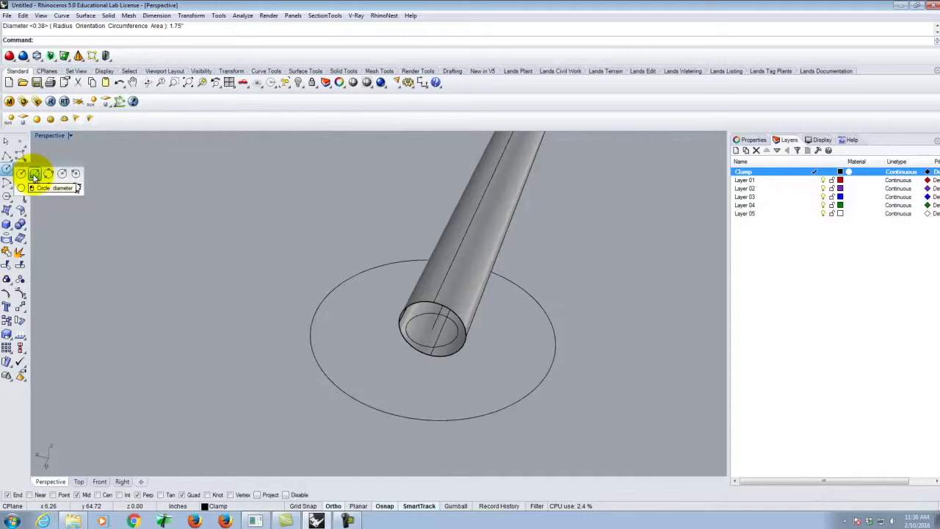
click(35, 175)
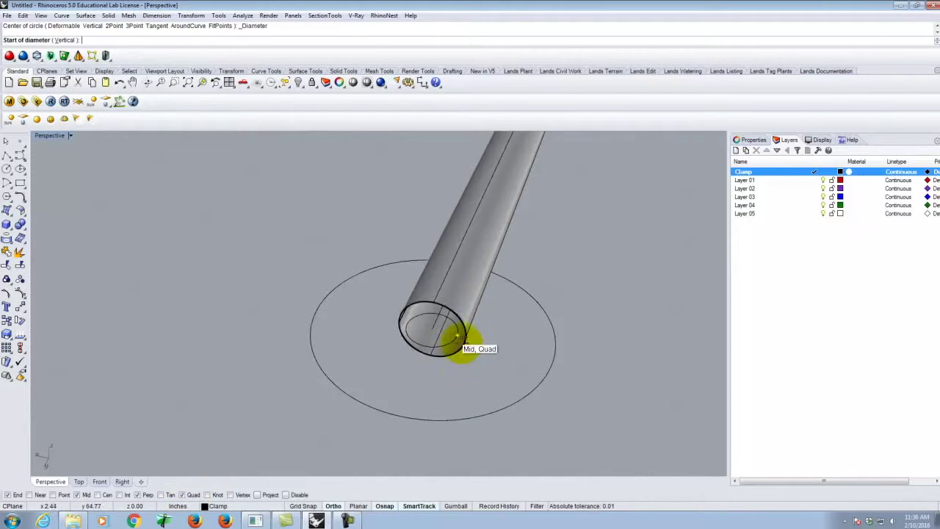
click(457, 336)
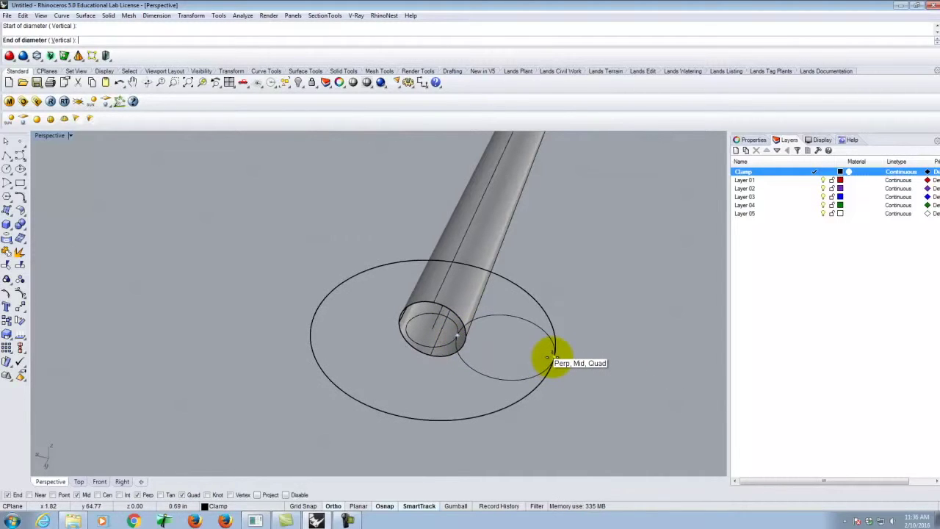
click(551, 356)
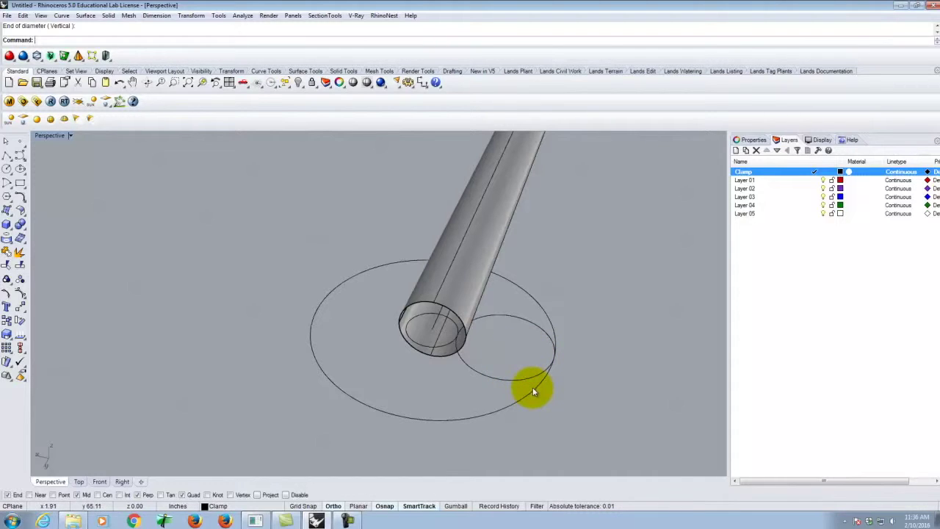
click(445, 343)
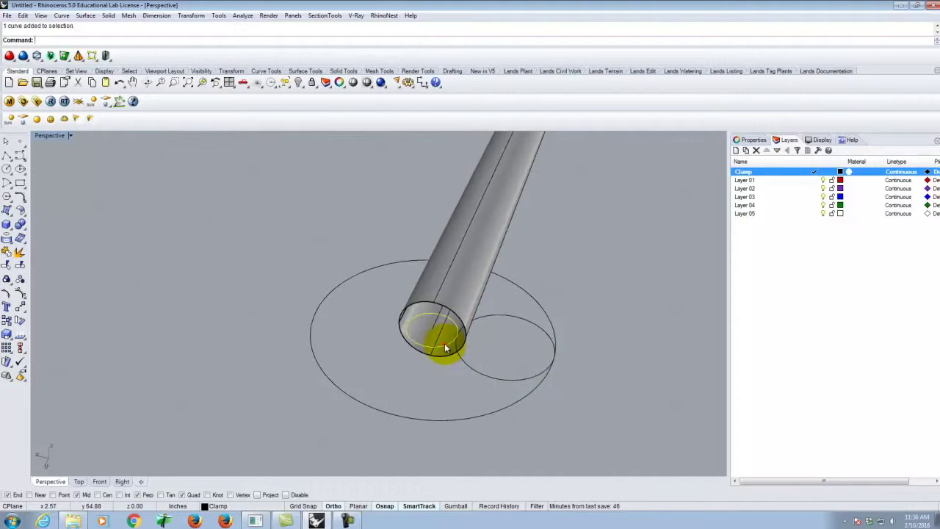
click(541, 383)
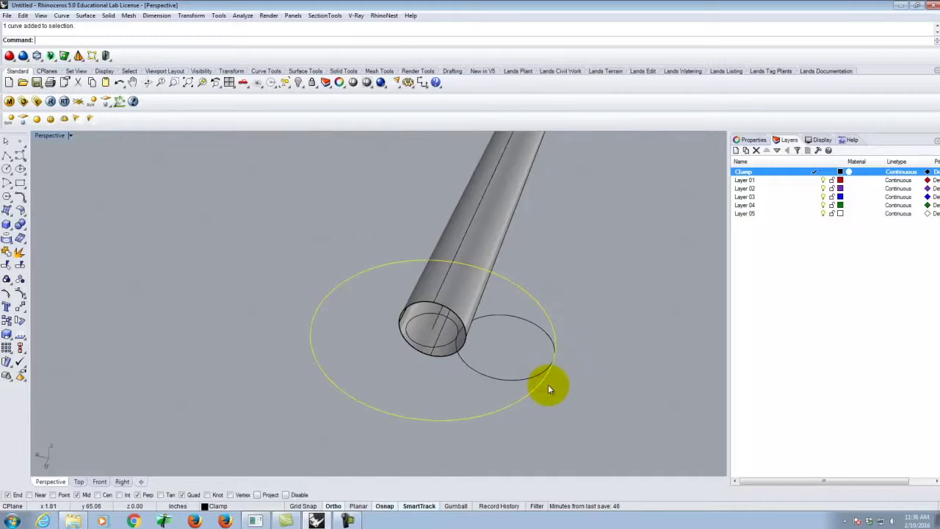
- Rotate the circle between the small and large circles upright with Rotate 3D, using its diameter between their quadrants as the axis
click(487, 375)
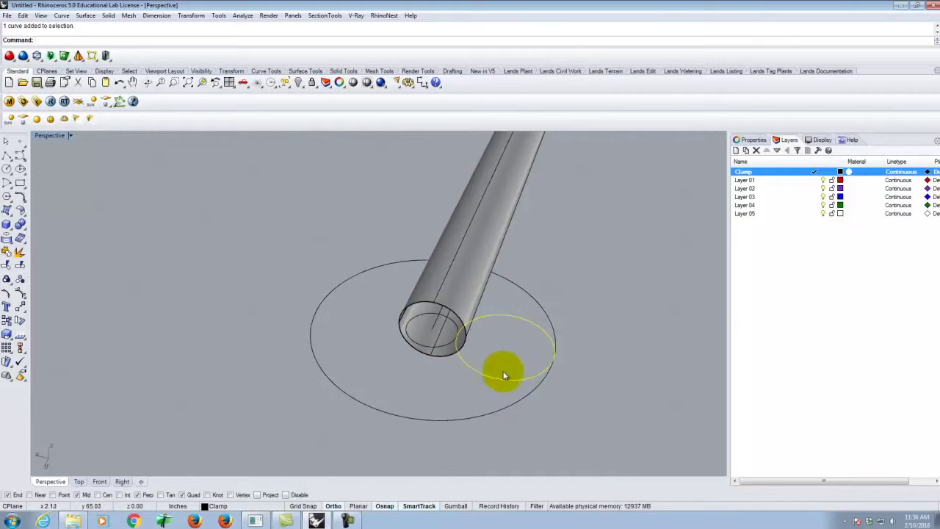
double_click(59, 5)
double_click(382, 23)
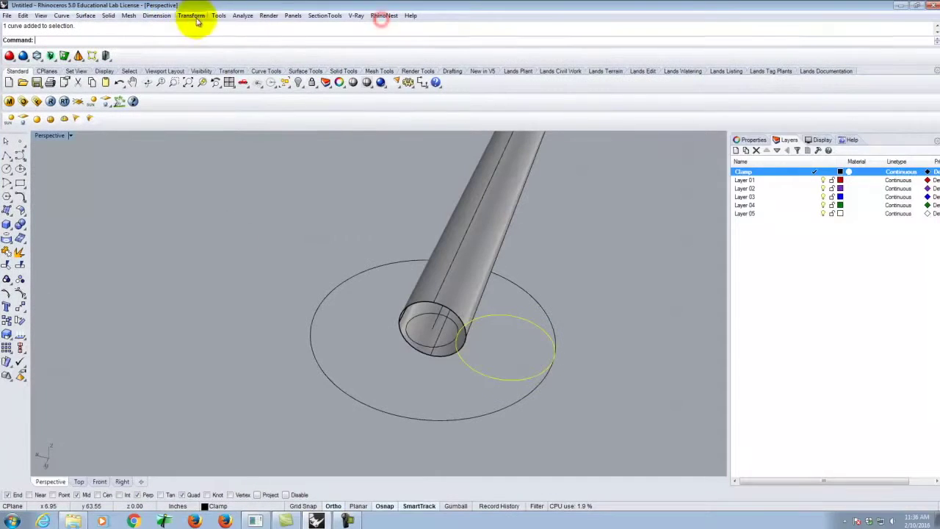
click(188, 20)
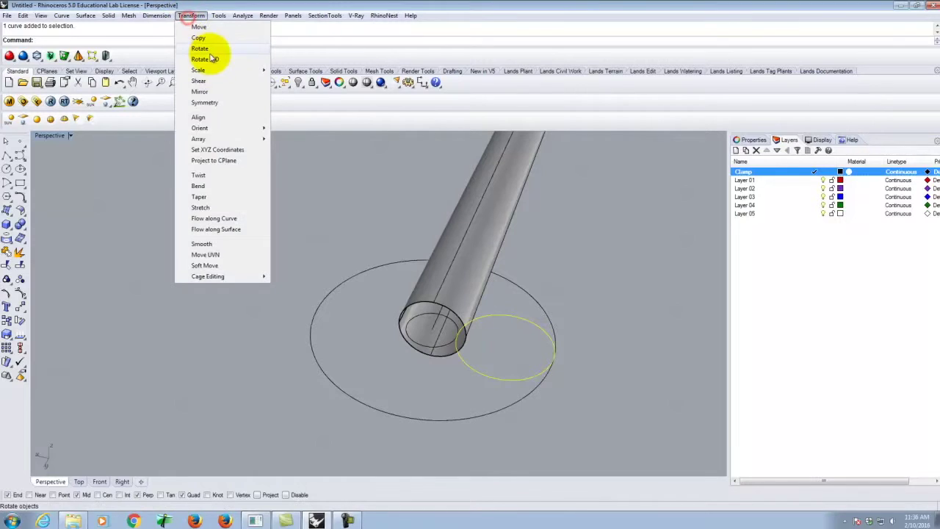
click(211, 56)
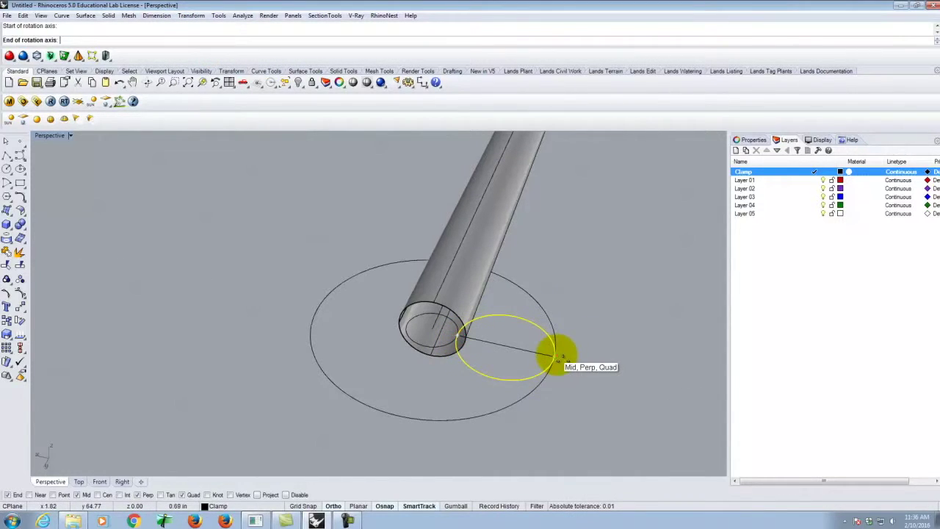
click(556, 356)
scroll(504, 254, down, 6)
right_drag(497, 266, 507, 306)
scroll(508, 317, up, 4)
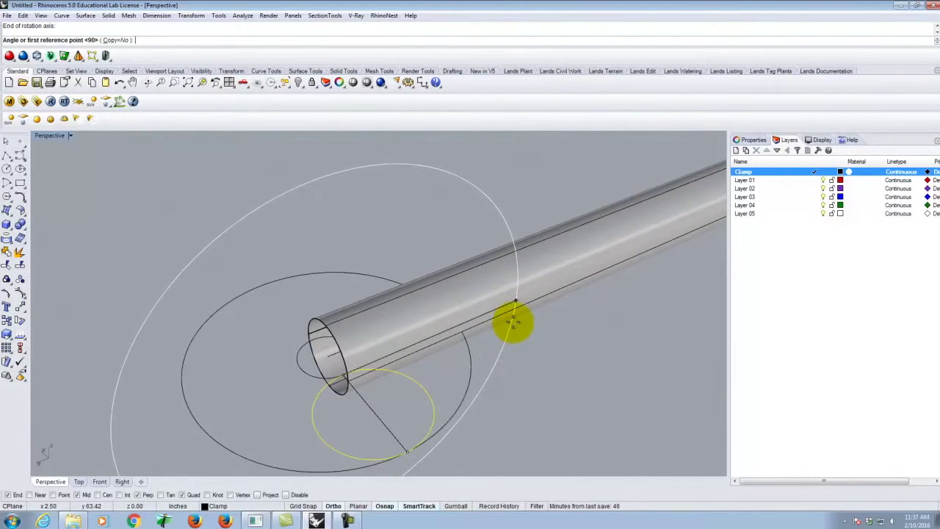
click(513, 321)
click(348, 173)
scroll(396, 277, down, 5)
right_drag(369, 338, 425, 320)
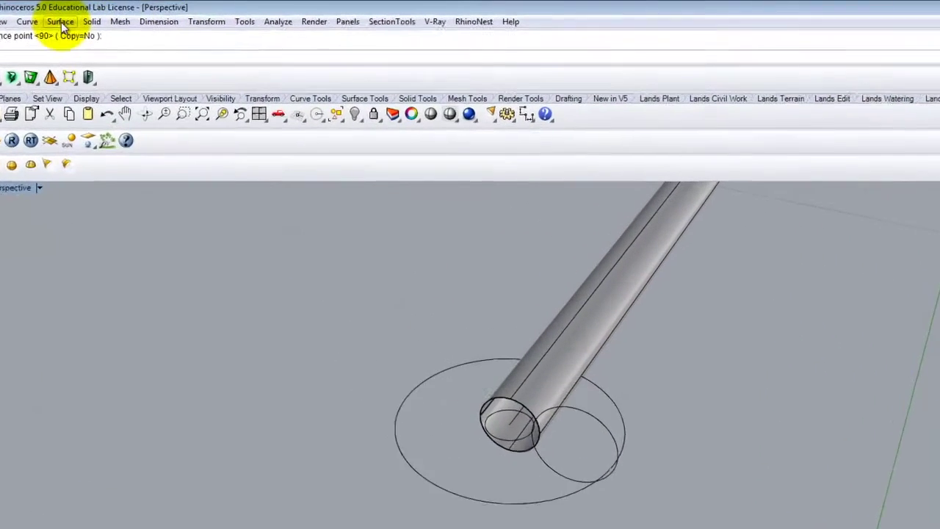
- Sweep the upright circle along the small circle with Sweep 1 Rail, using the Freeform style without simplifying, to form a ring
click(84, 16)
click(43, 72)
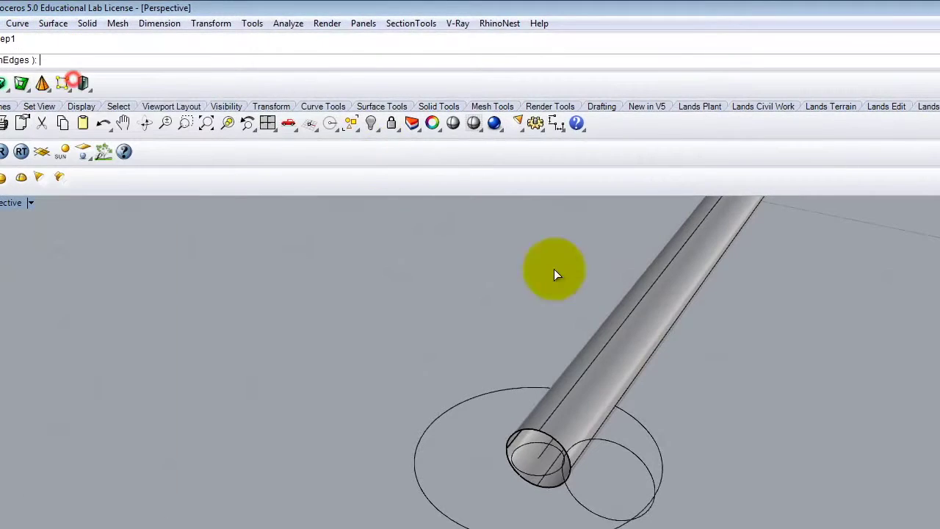
click(537, 475)
click(640, 456)
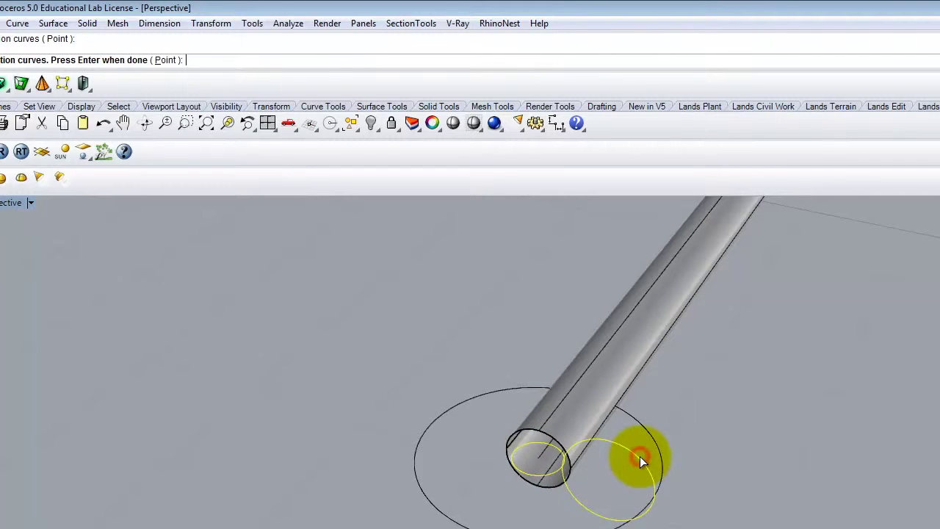
key(Return)
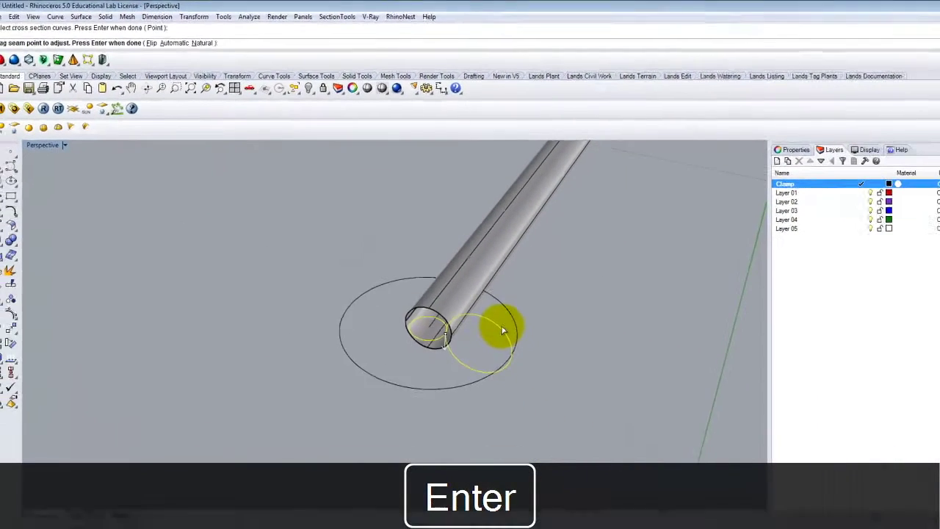
key(Return)
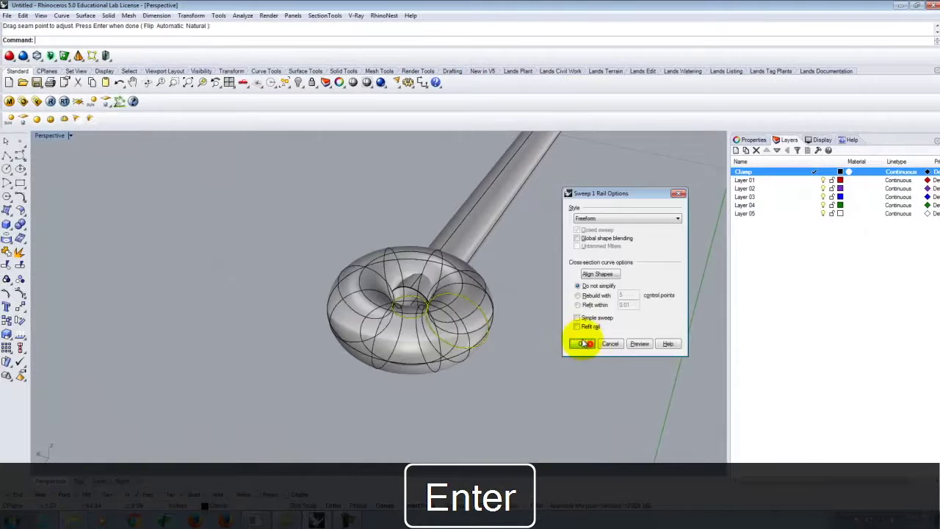
click(590, 344)
scroll(500, 313, down, 3)
right_drag(499, 312, 415, 359)
scroll(380, 373, up, 2)
right_drag(307, 378, 378, 315)
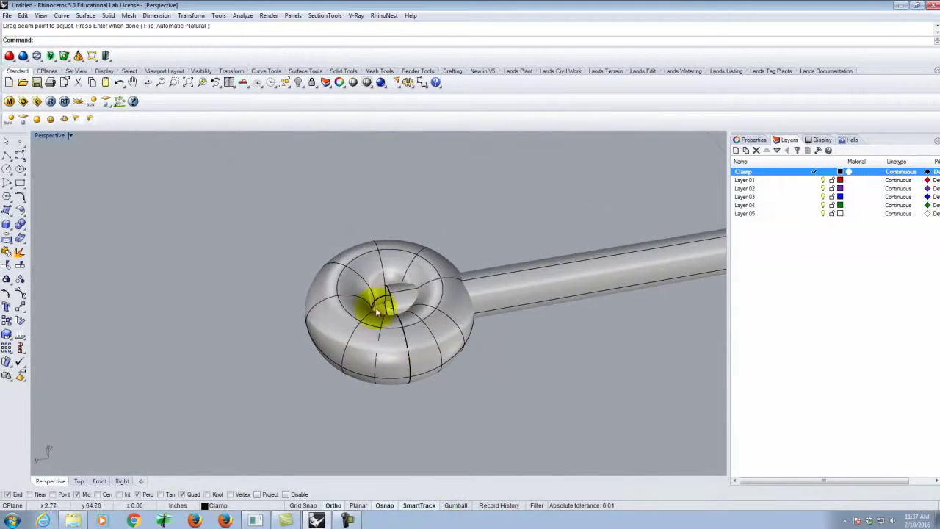
- Draw a circle of 3/8-inch diameter in the empty area away from the ring and tube
scroll(343, 316, down, 4)
scroll(280, 242, down, 3)
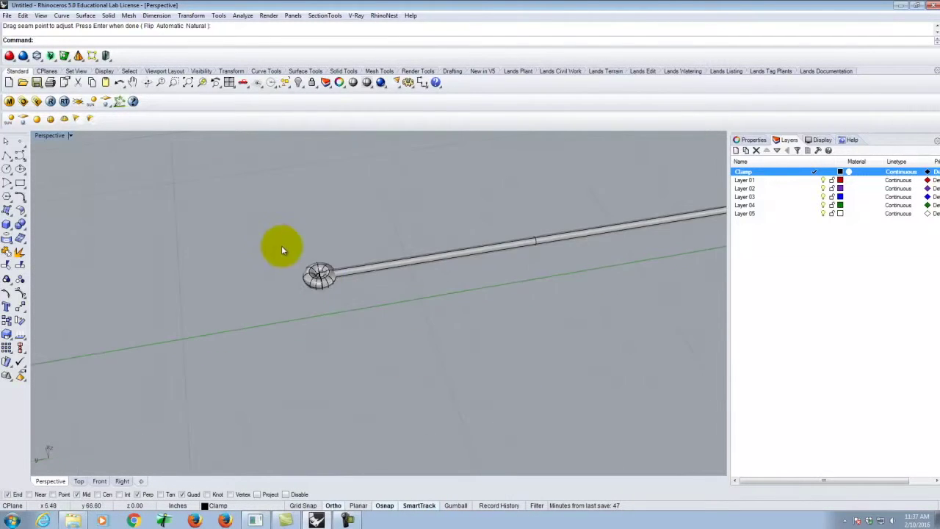
scroll(342, 309, up, 2)
scroll(321, 304, up, 1)
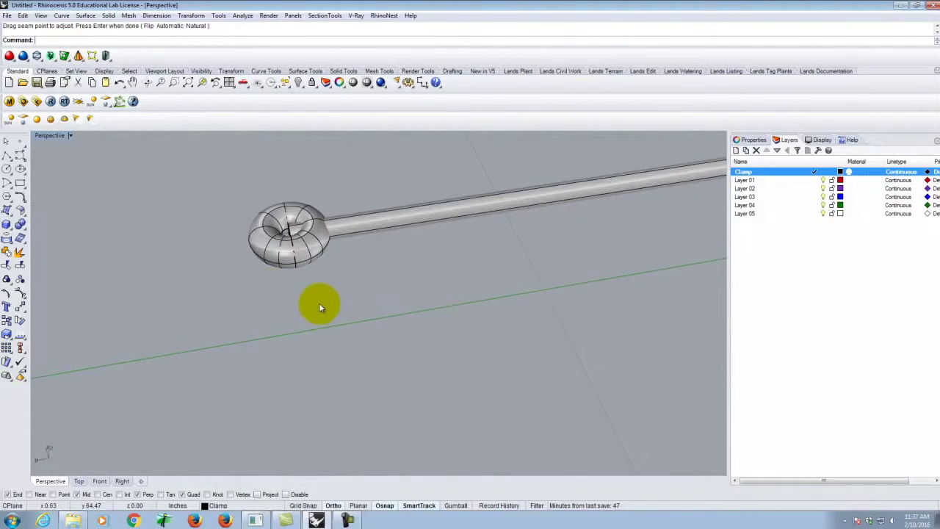
click(19, 173)
click(365, 388)
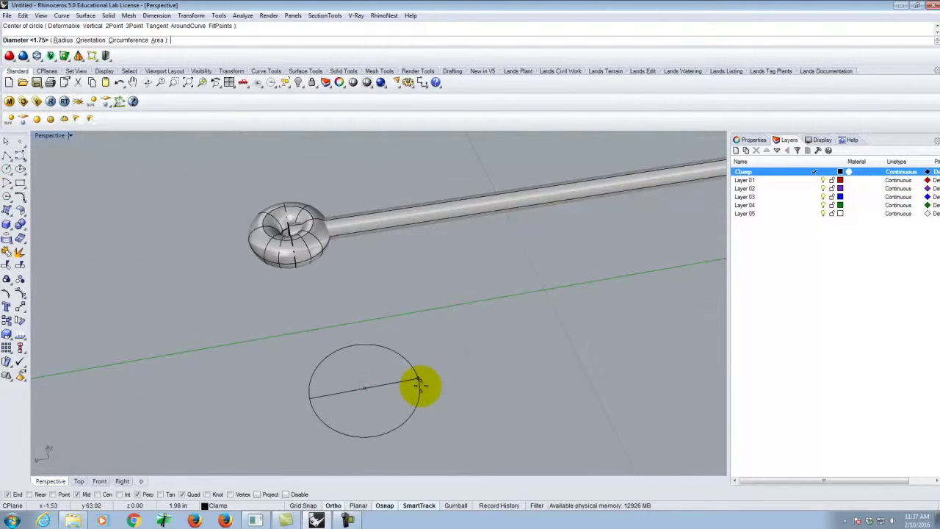
text(3/8)
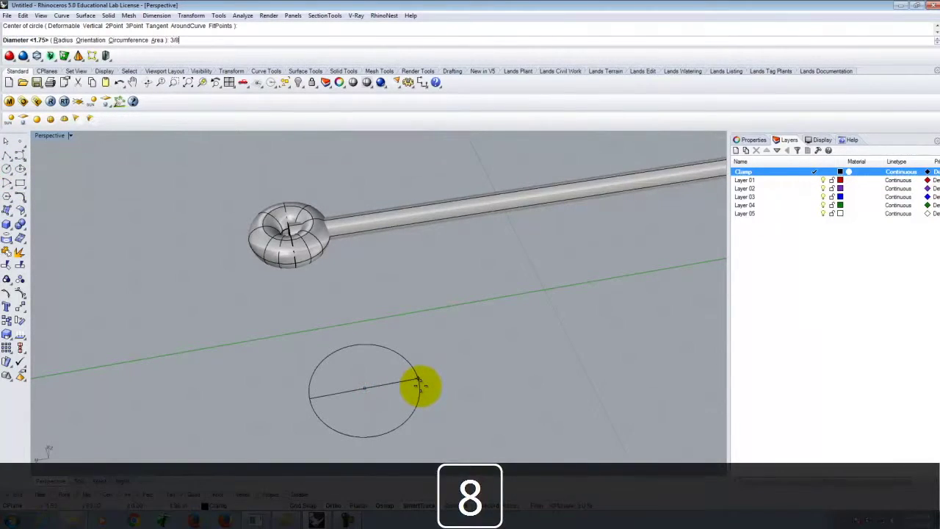
key(Return)
- Enable the centre object snap and draw a concentric circle of 1.75-inch diameter around the separate 3/8-inch circle
key(Return)
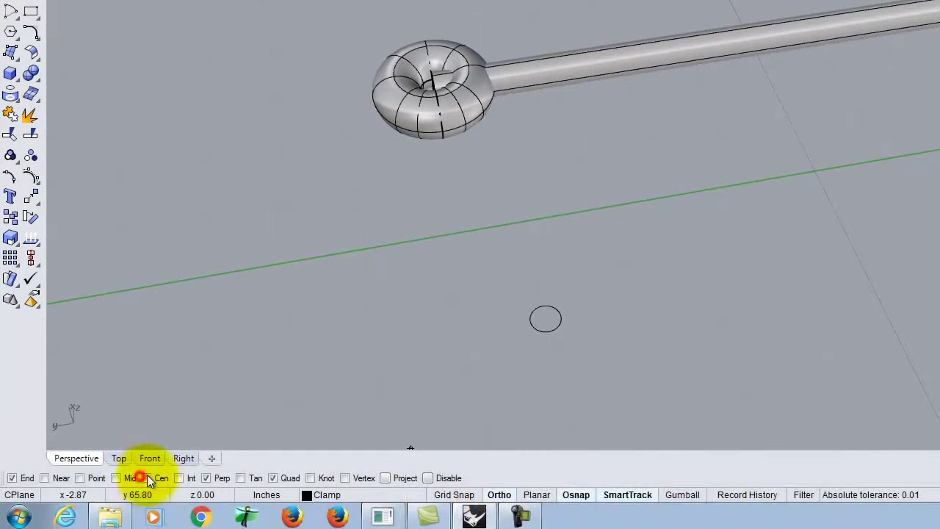
click(147, 477)
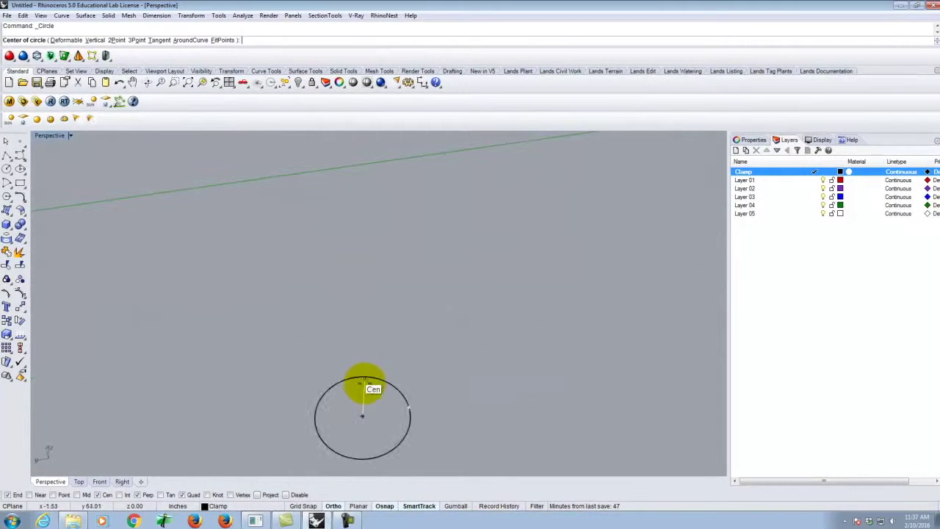
click(345, 453)
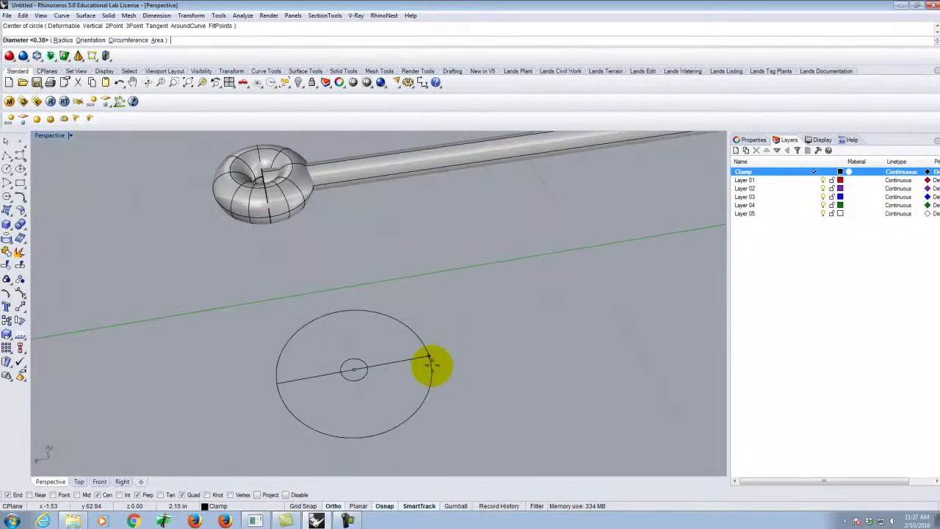
text(17)
key(Return)
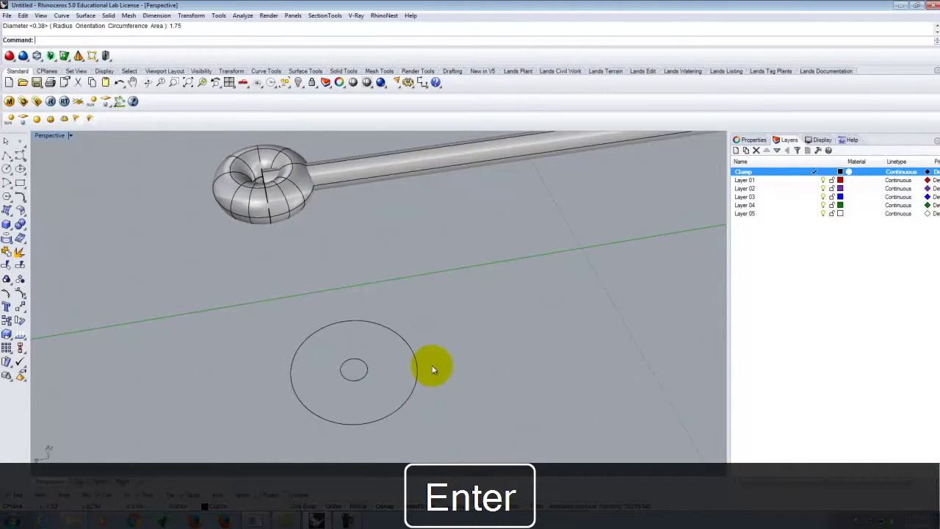
click(9, 169)
click(37, 170)
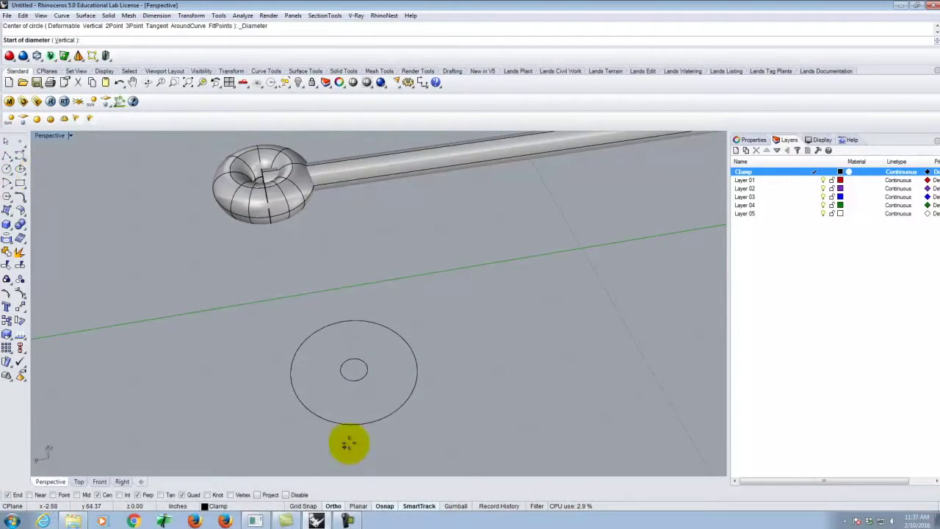
click(355, 380)
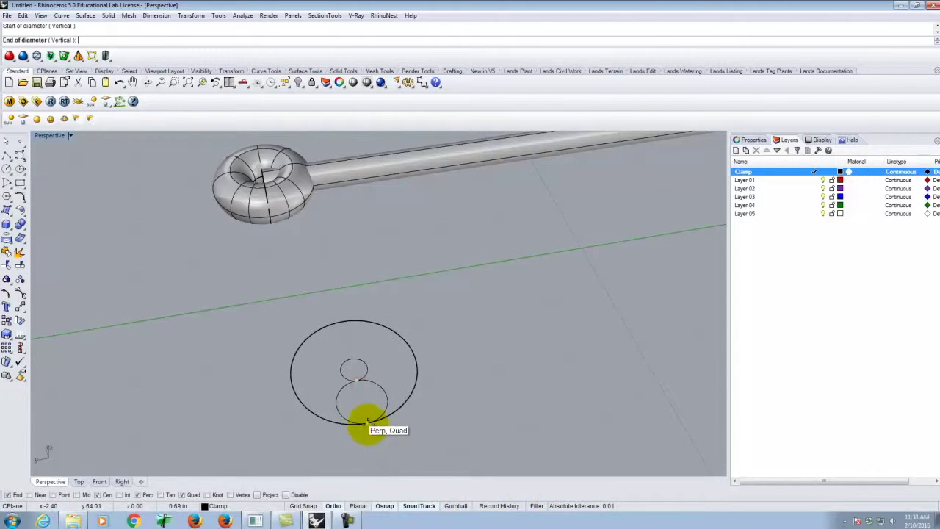
double_click(48, 136)
scroll(567, 373, up, 3)
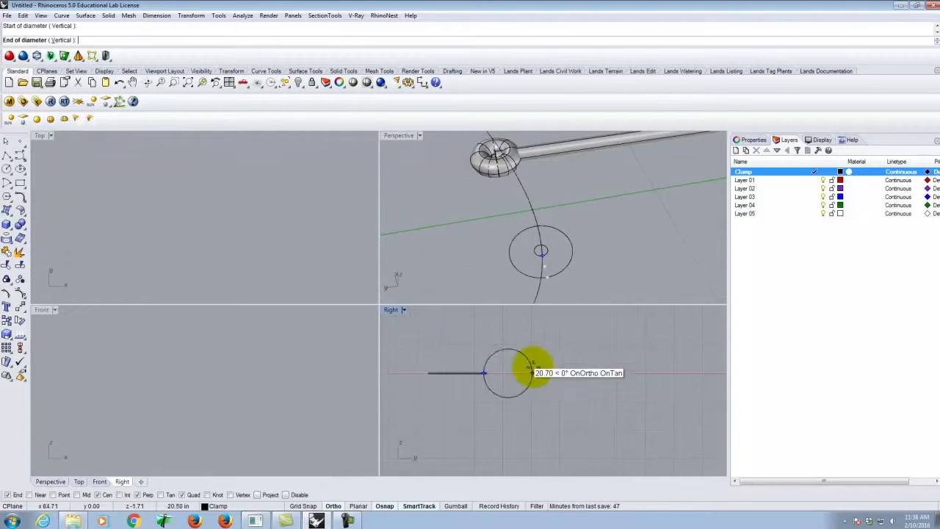
scroll(446, 389, down, 5)
scroll(597, 356, down, 3)
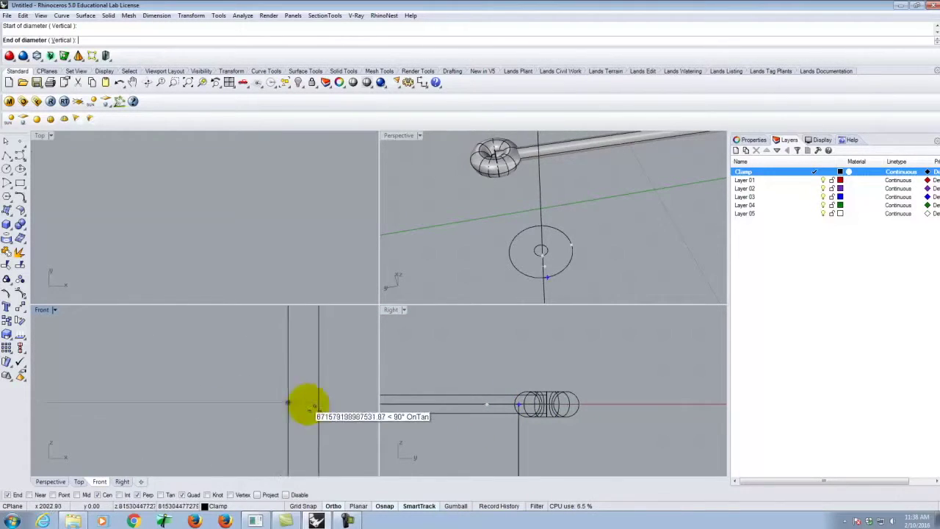
scroll(283, 346, down, 5)
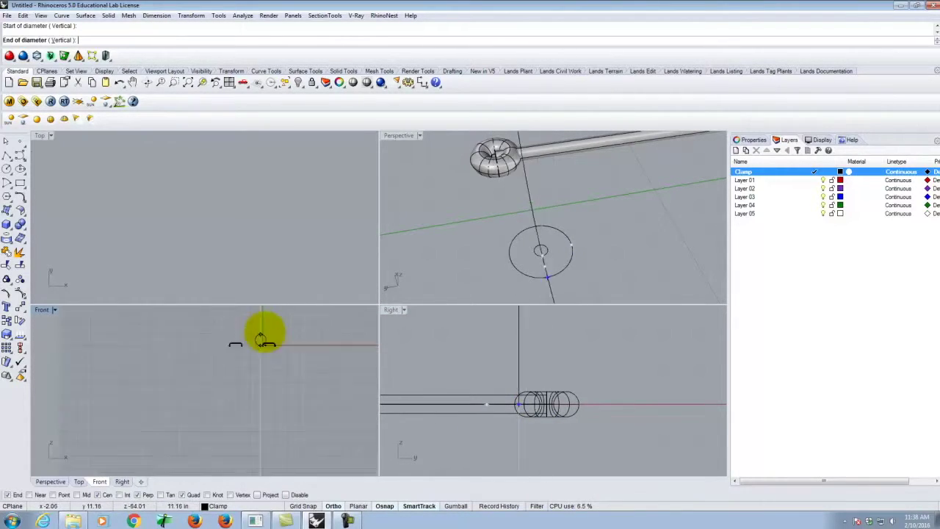
scroll(164, 405, up, 5)
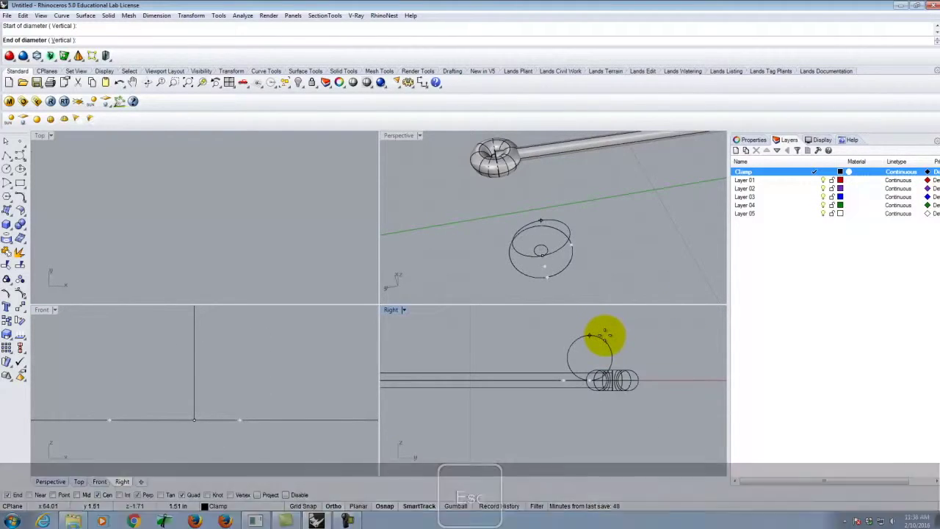
key(Escape)
- Return to the full-size Perspective view and examine where the tube's end runs through the ring into its hole
click(541, 259)
scroll(507, 158, up, 5)
double_click(393, 134)
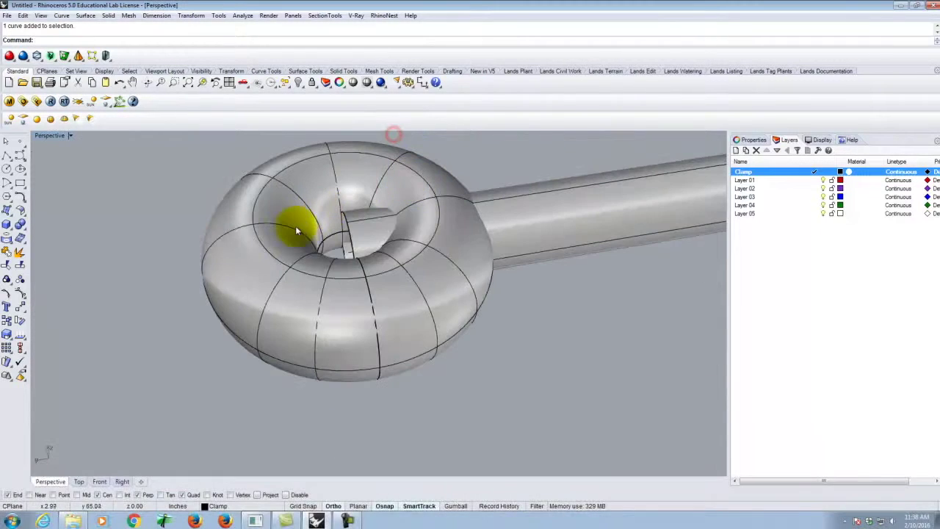
scroll(409, 252, down, 3)
right_drag(409, 252, 394, 352)
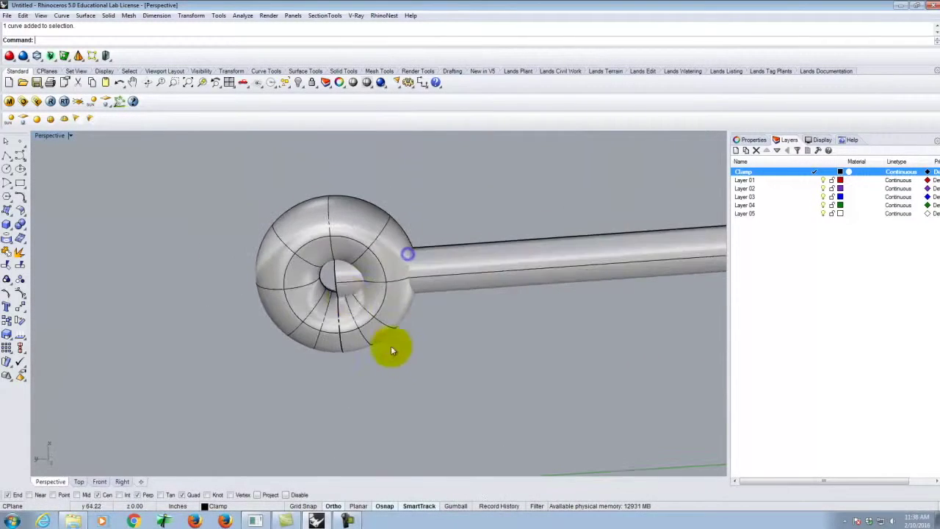
scroll(346, 277, up, 5)
click(346, 261)
scroll(345, 261, down, 5)
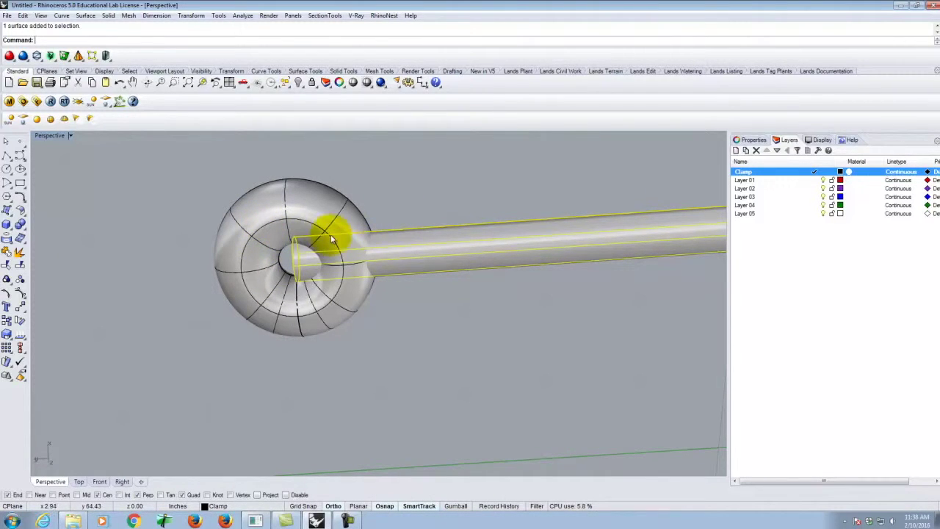
click(379, 176)
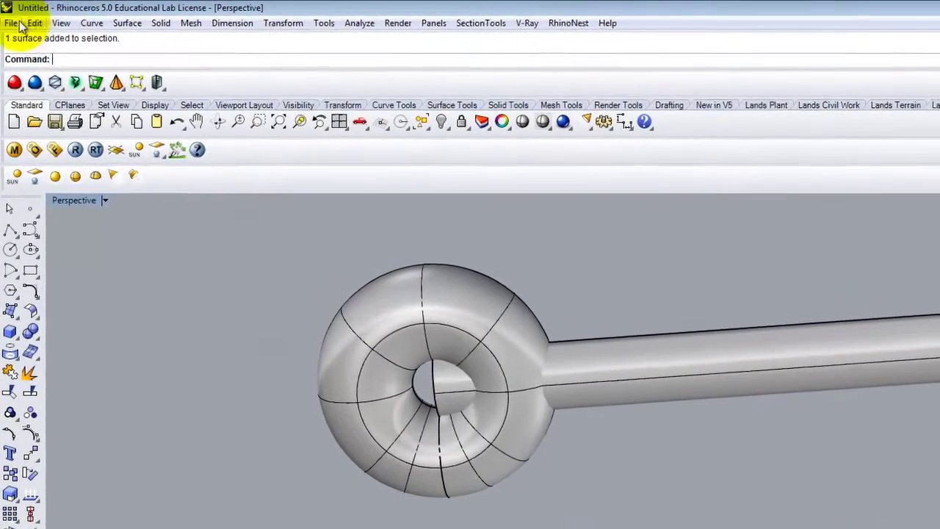
- Trim away the tube surface inside the ring and its hole, using the ring as the cutting object
click(21, 15)
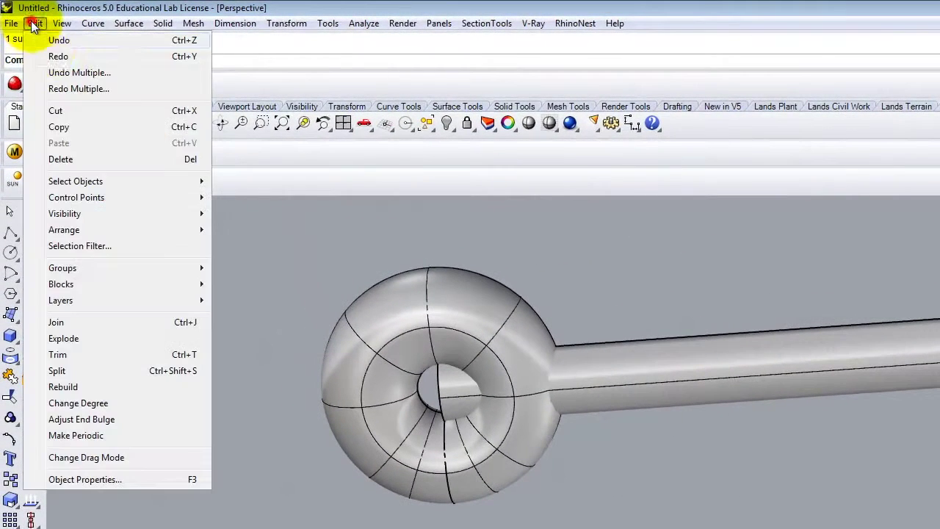
click(63, 356)
click(415, 315)
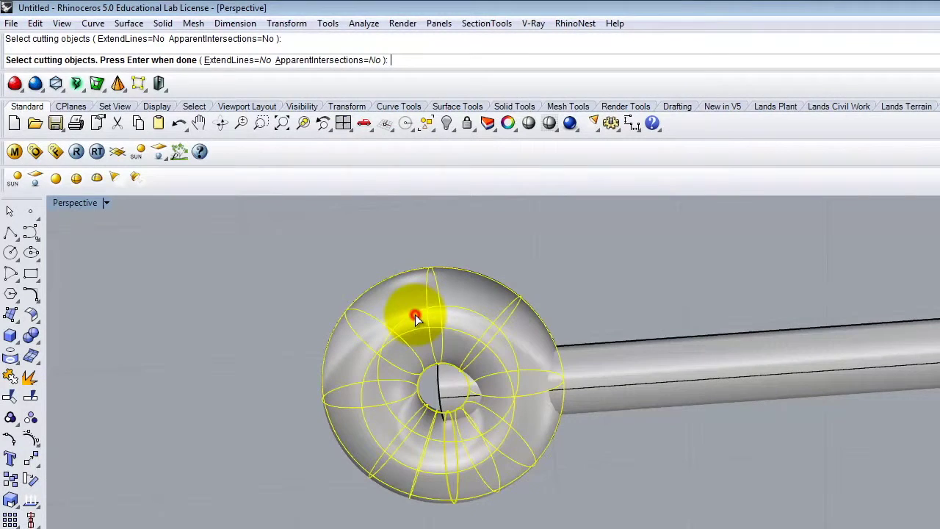
key(Return)
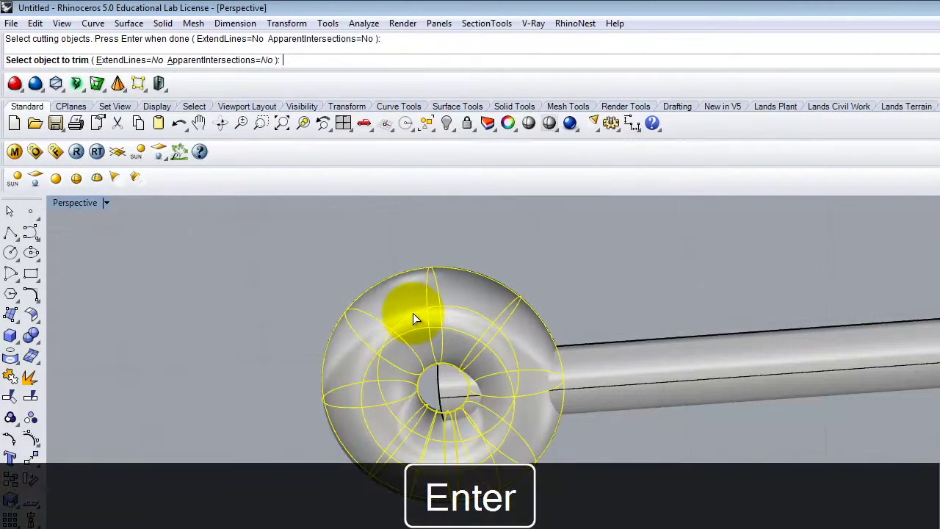
click(448, 382)
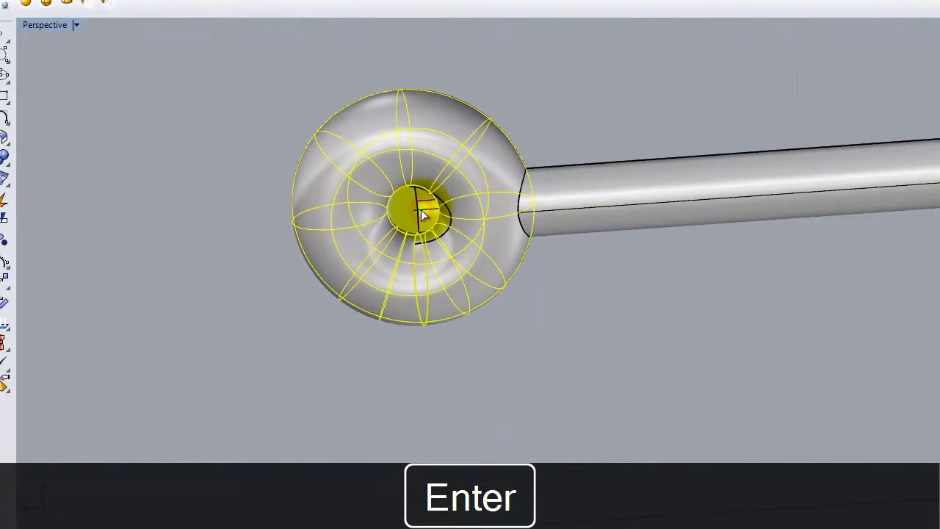
click(421, 210)
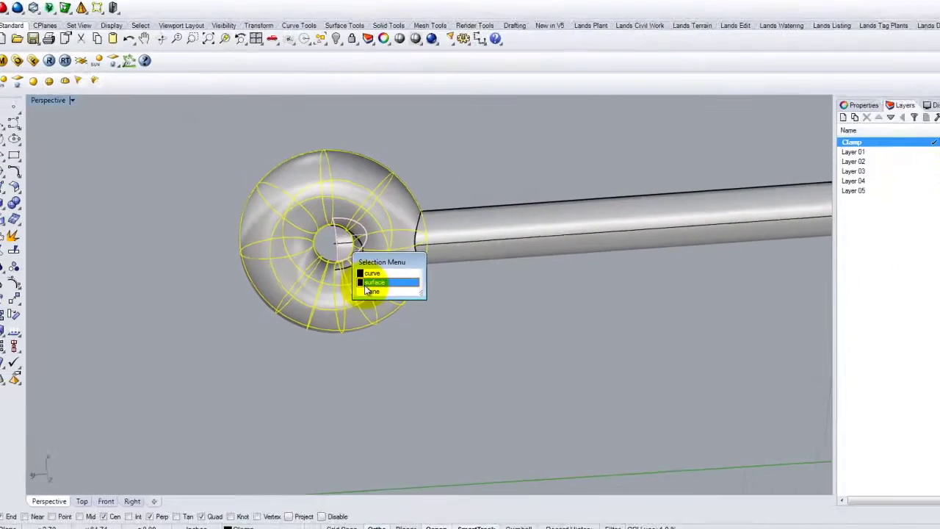
click(454, 266)
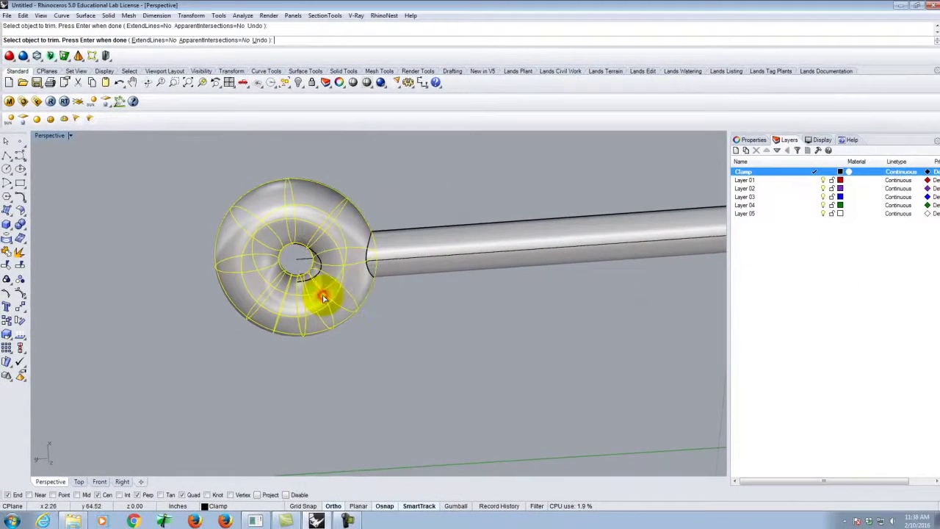
scroll(340, 277, up, 3)
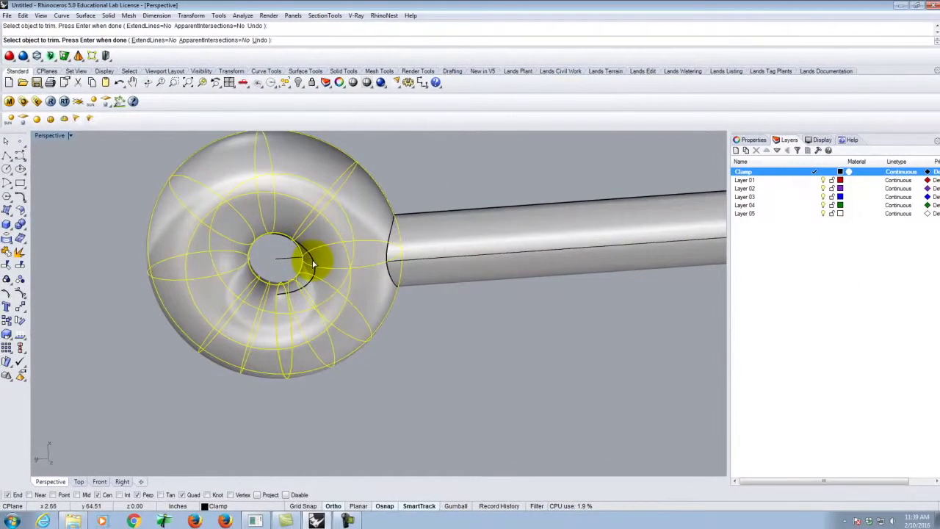
right_drag(296, 281, 360, 517)
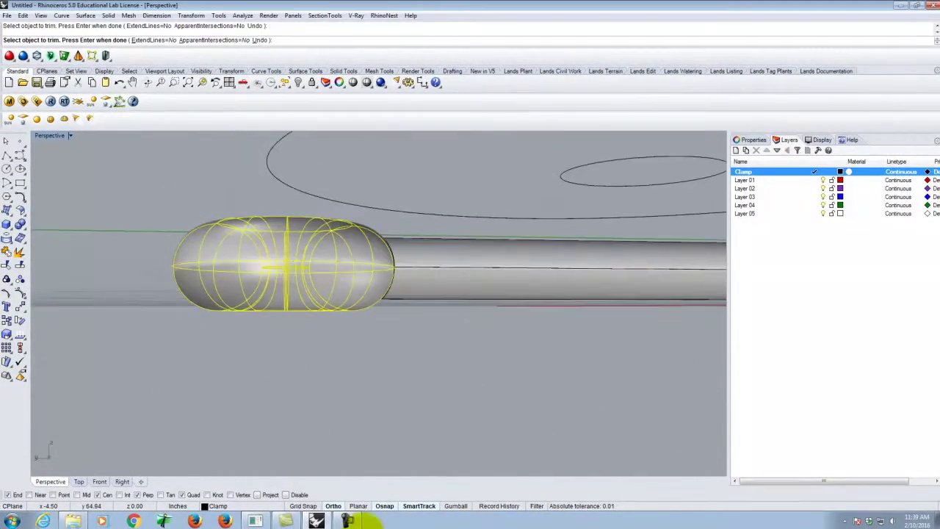
right_drag(363, 384, 347, 338)
key(Return)
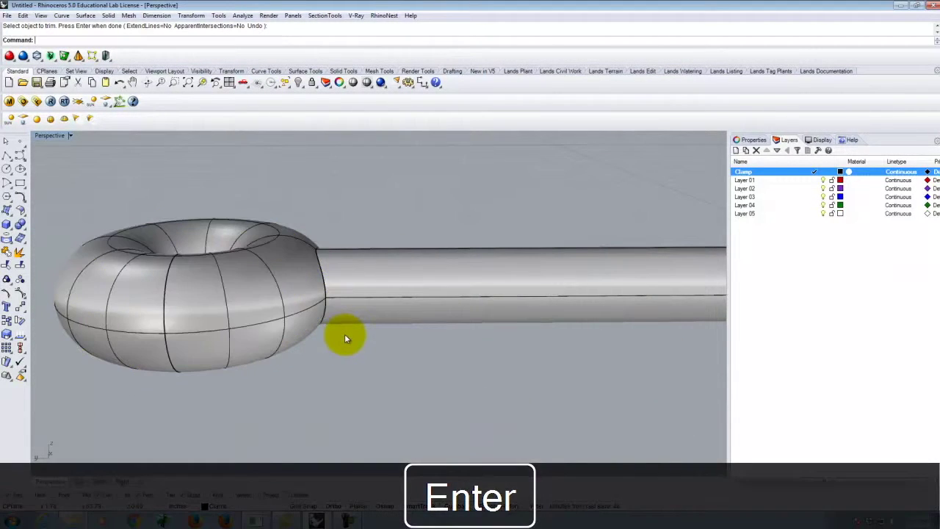
- Select the ring and its tube together and look over their position relative to the crossed clamps
right_drag(474, 232, 426, 315)
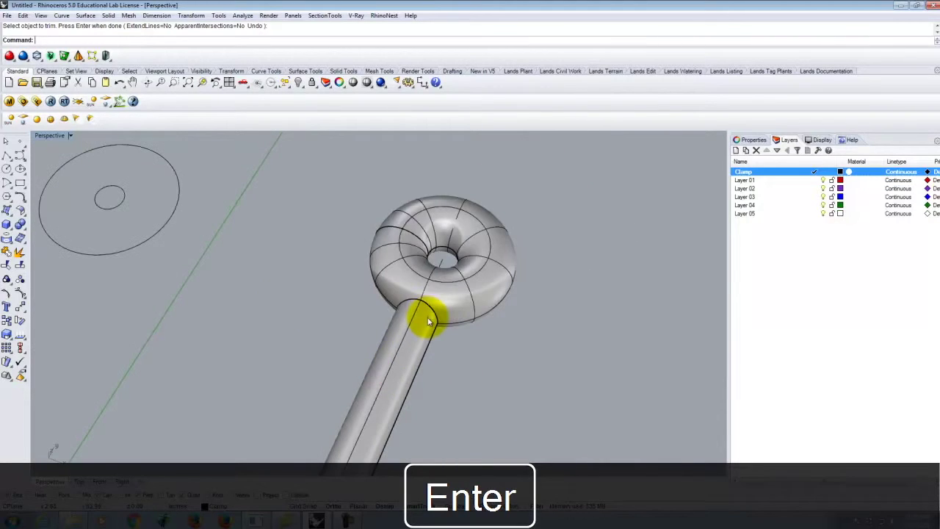
scroll(445, 255, up, 5)
right_drag(446, 255, 387, 271)
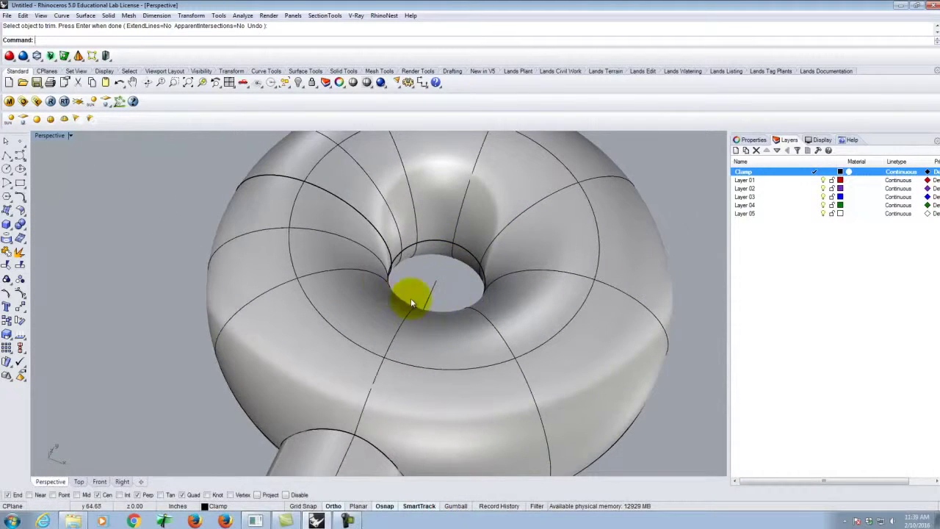
scroll(452, 273, down, 8)
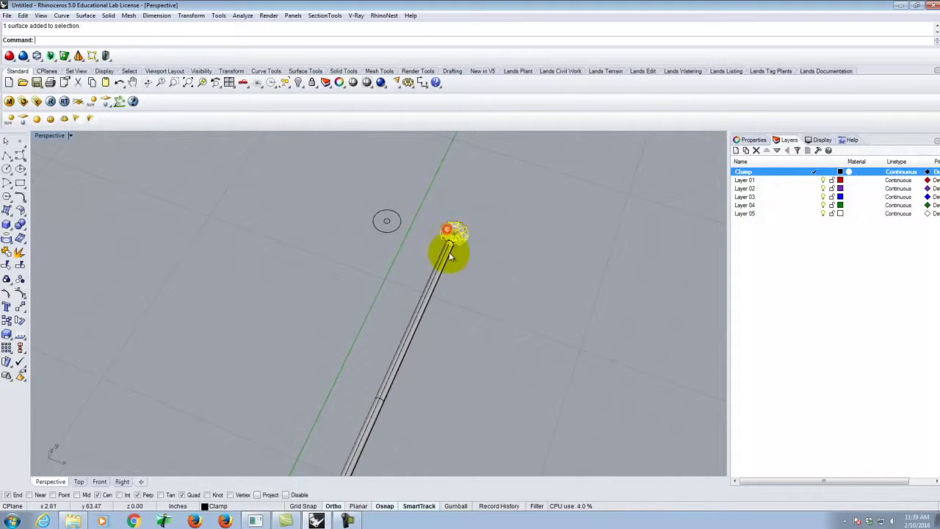
shift+click(448, 257)
scroll(479, 224, down, 12)
scroll(434, 318, up, 6)
scroll(474, 244, down, 10)
scroll(430, 367, up, 10)
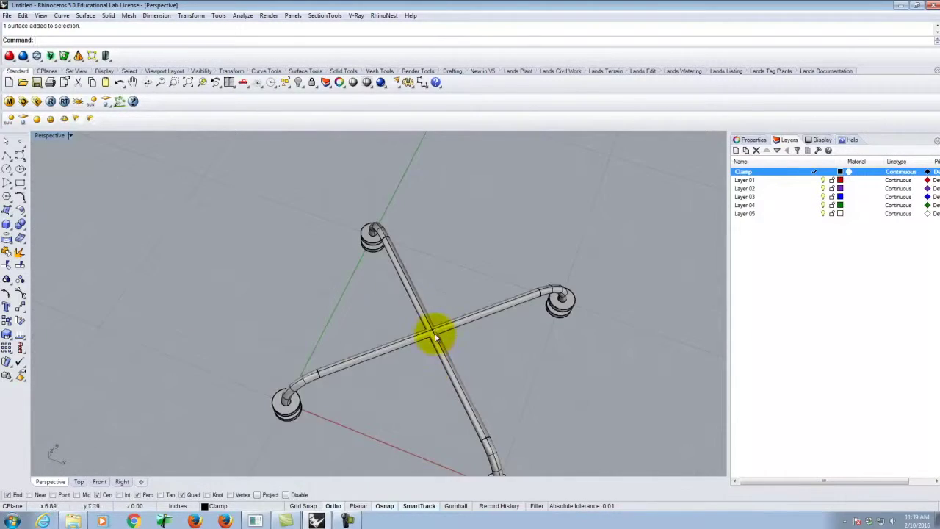
right_drag(427, 345, 454, 292)
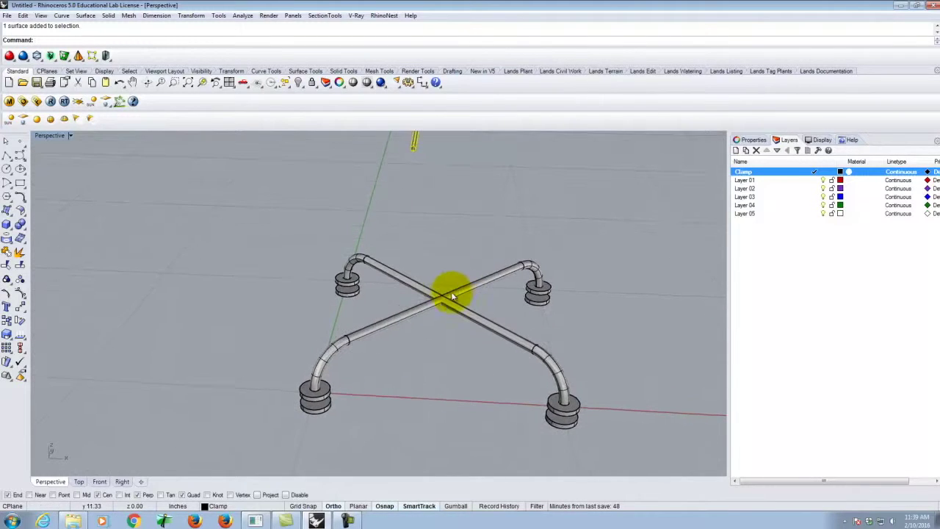
scroll(456, 377, down, 8)
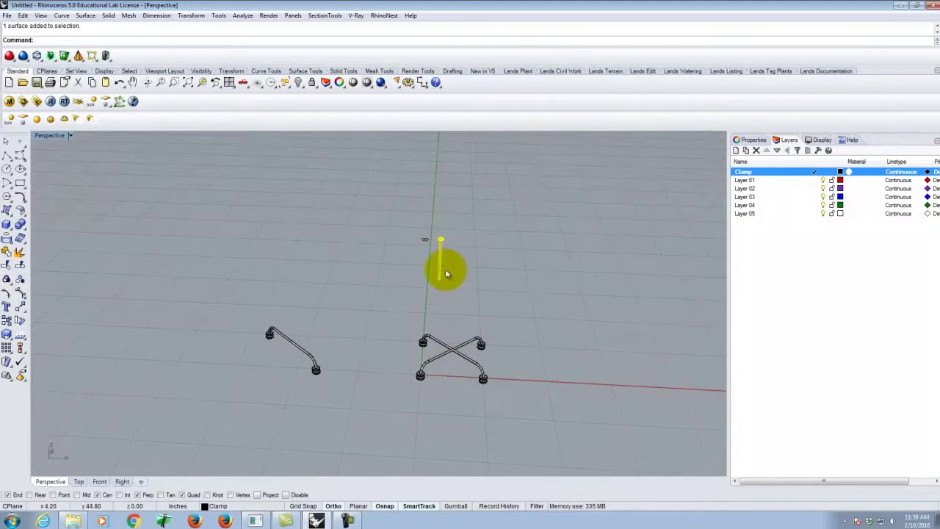
scroll(445, 274, up, 6)
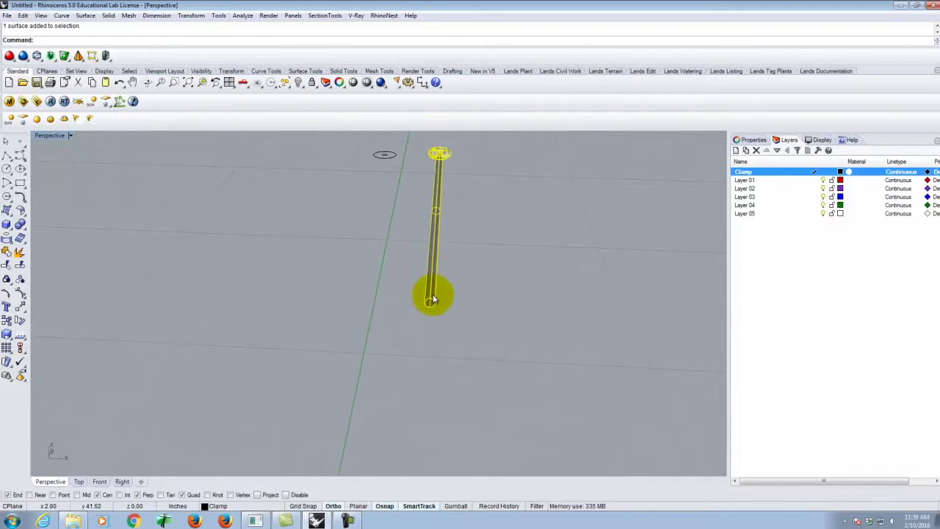
right_drag(433, 299, 434, 271)
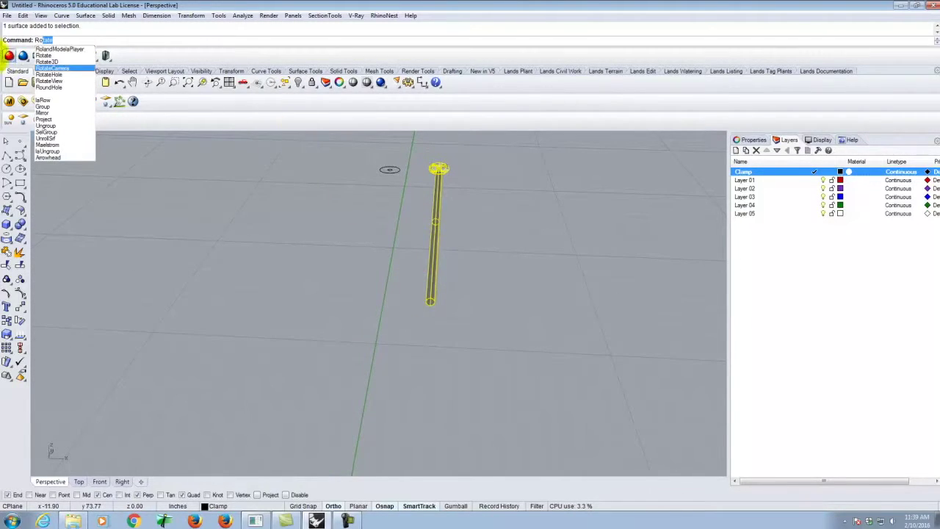
- Rotate the ring and tube upright with Rotate 3D, using a horizontal axis from the centre of the tube's open end
click(47, 61)
scroll(434, 301, up, 3)
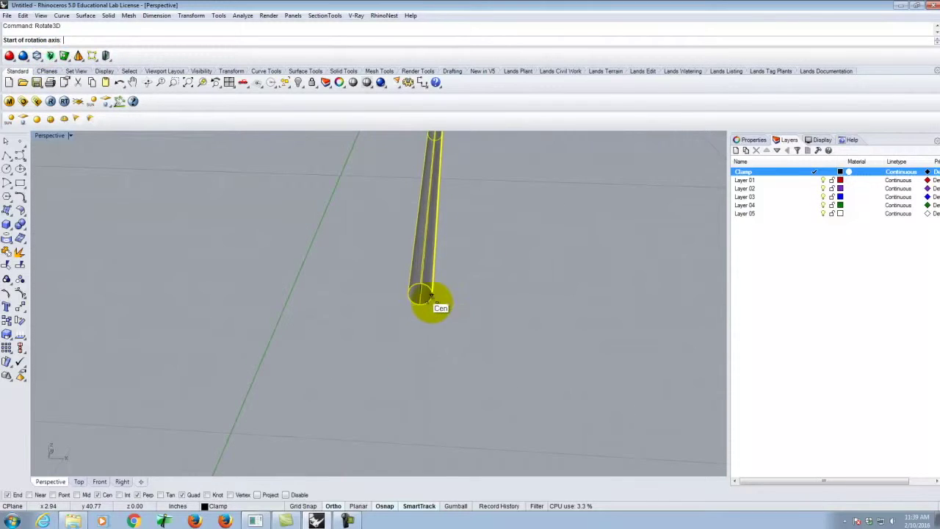
click(419, 294)
click(525, 294)
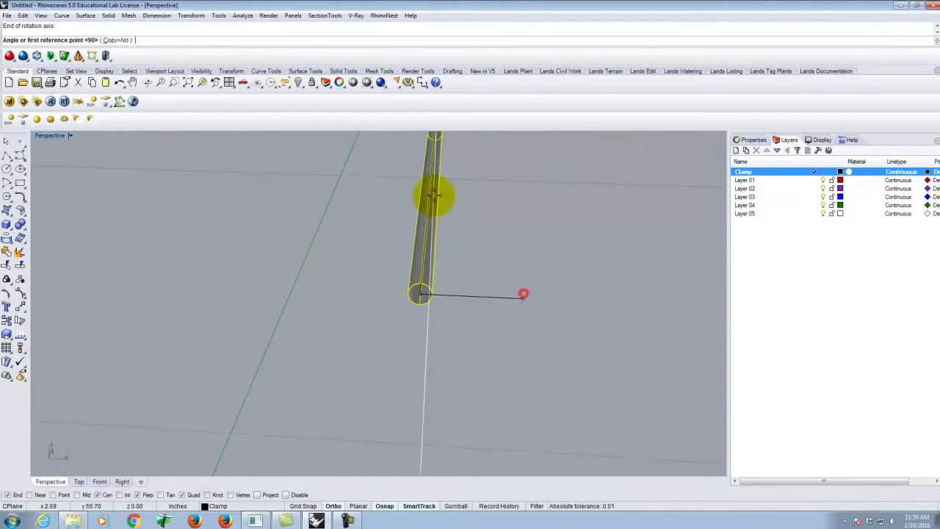
right_drag(531, 251, 456, 232)
click(384, 229)
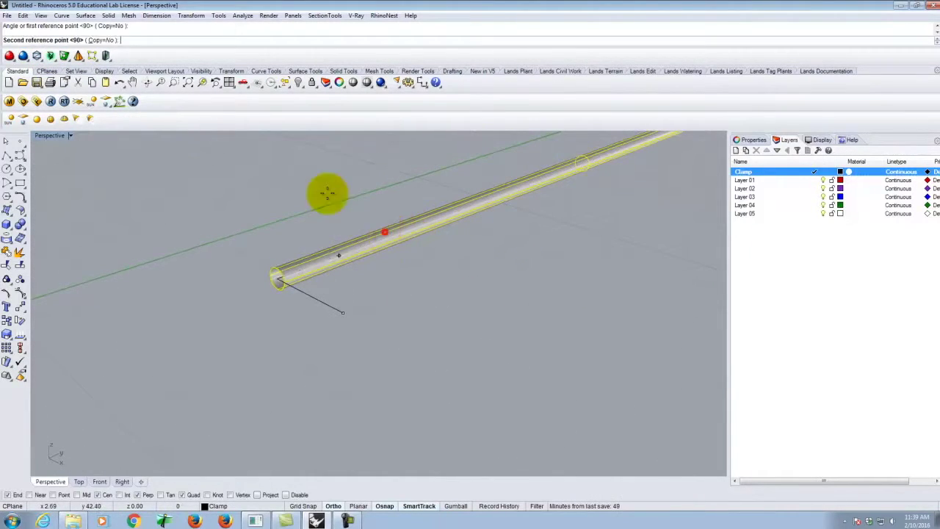
click(284, 175)
scroll(353, 349, down, 6)
scroll(353, 354, down, 3)
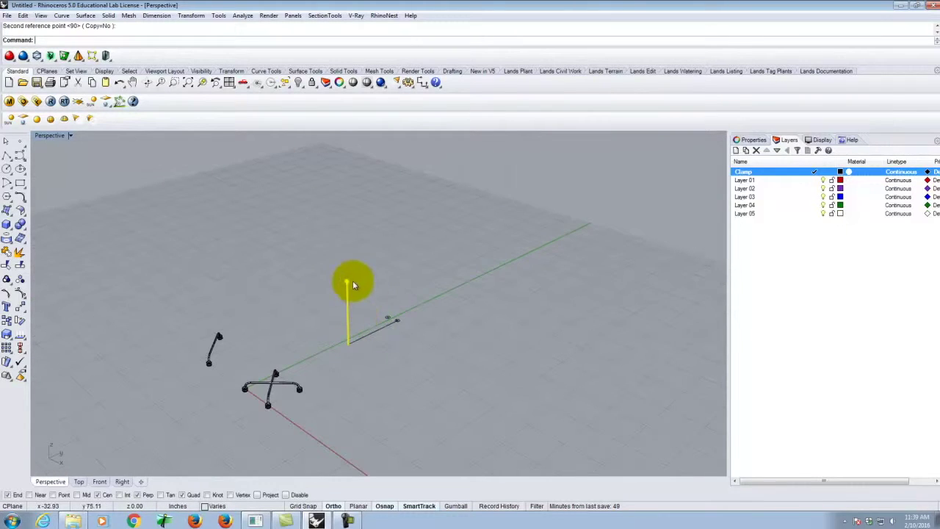
- Move the ring and tube from the centre of the tube's open end to the midpoint where the two clamps cross, with midpoint snapping enabled
scroll(393, 318, up, 6)
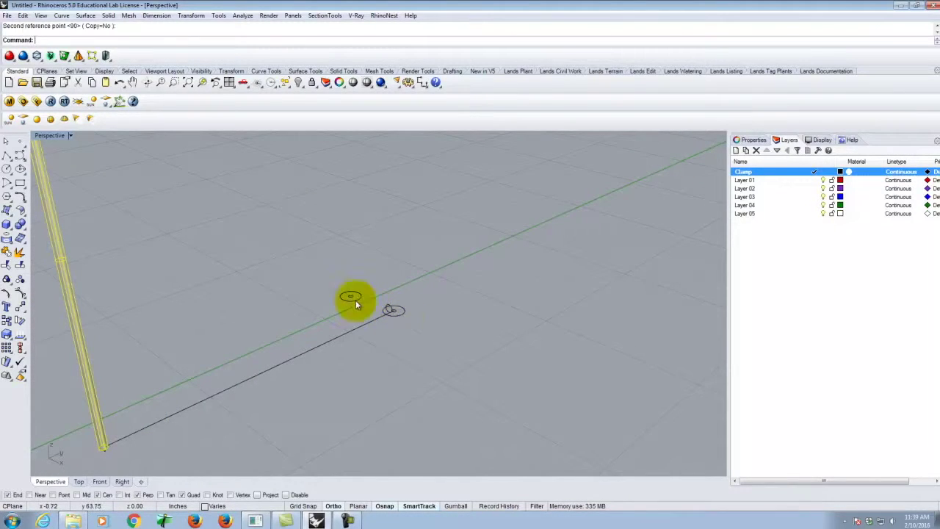
scroll(456, 209, down, 6)
scroll(375, 273, up, 8)
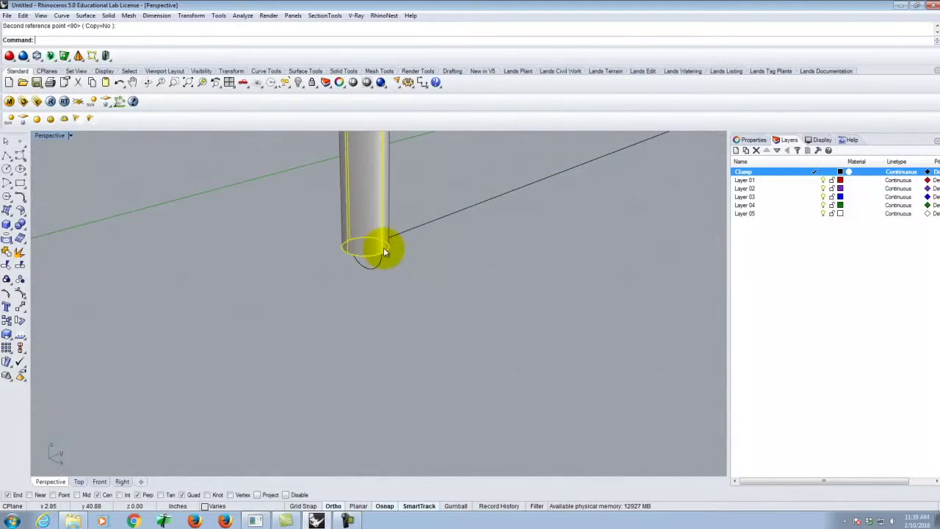
key(Return)
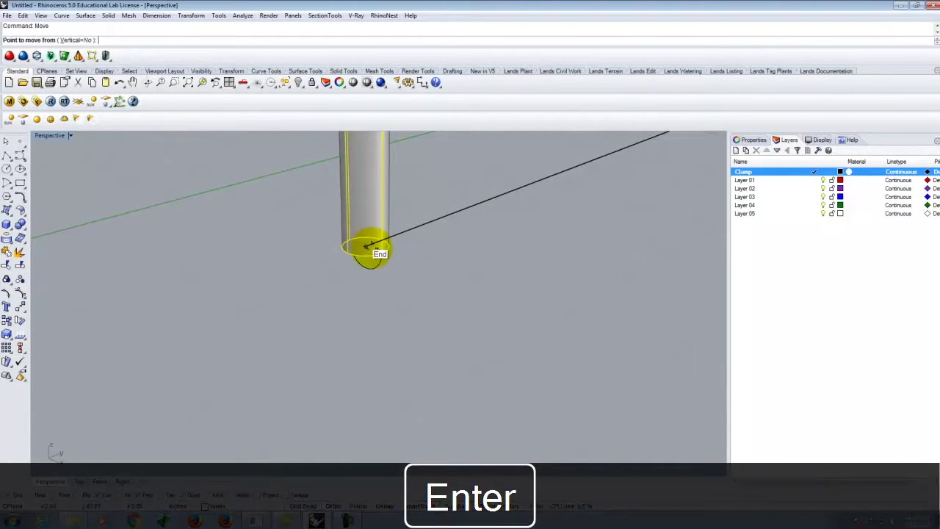
click(367, 247)
scroll(504, 221, down, 5)
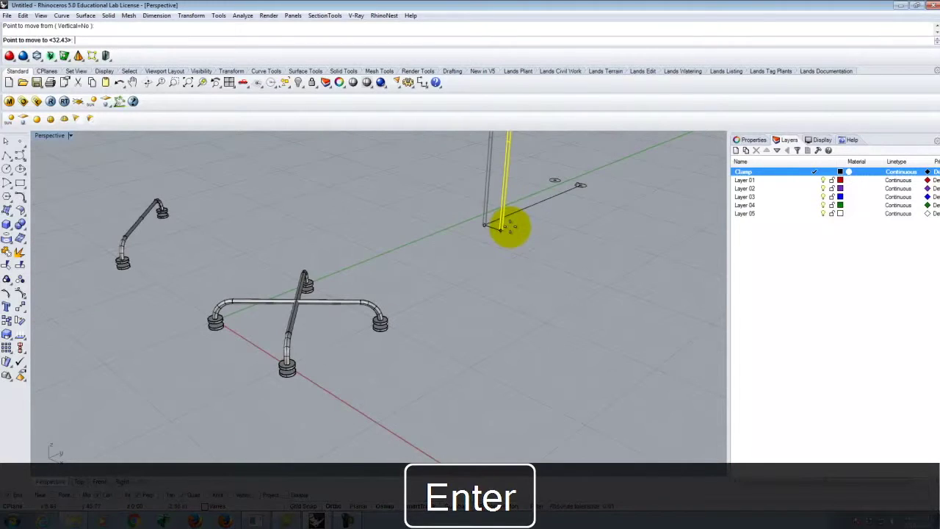
scroll(285, 290, up, 6)
scroll(408, 330, down, 3)
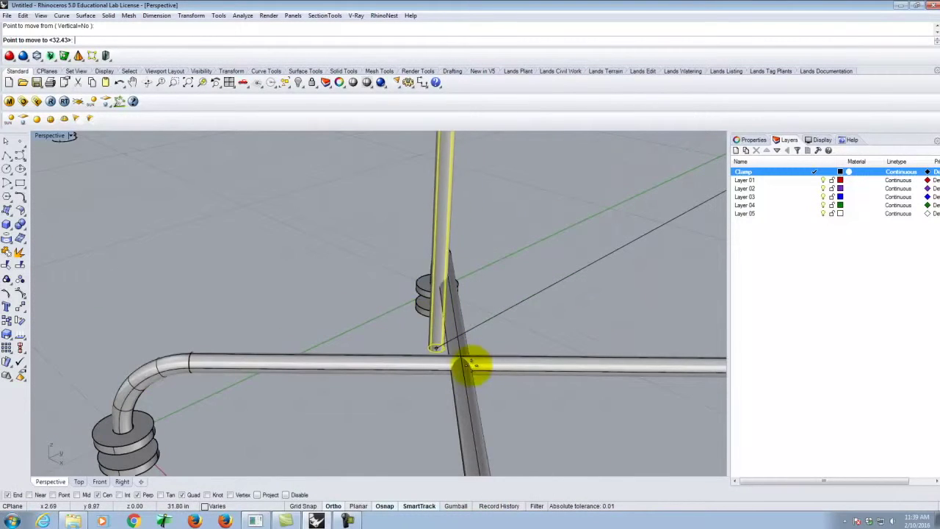
mouse_move(445, 377)
right_down()
mouse_move(466, 387)
mouse_move(439, 370)
right_up()
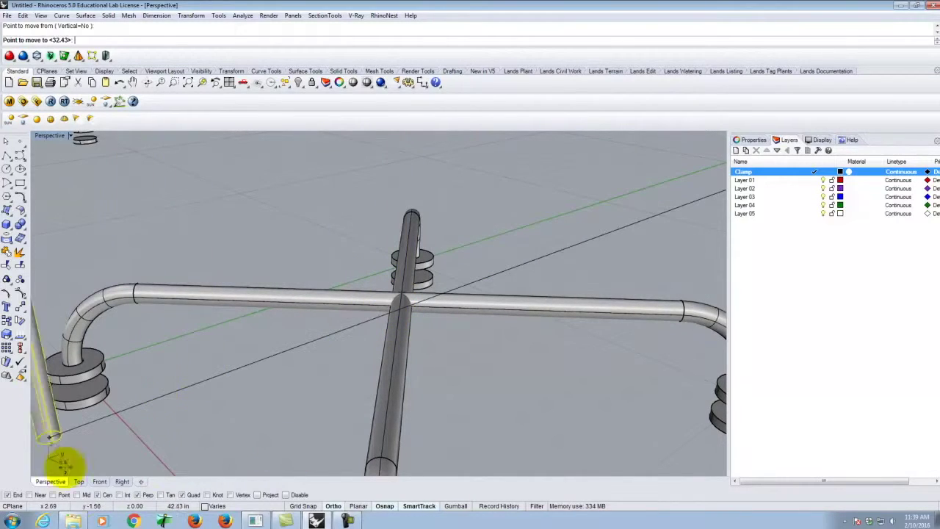
click(78, 495)
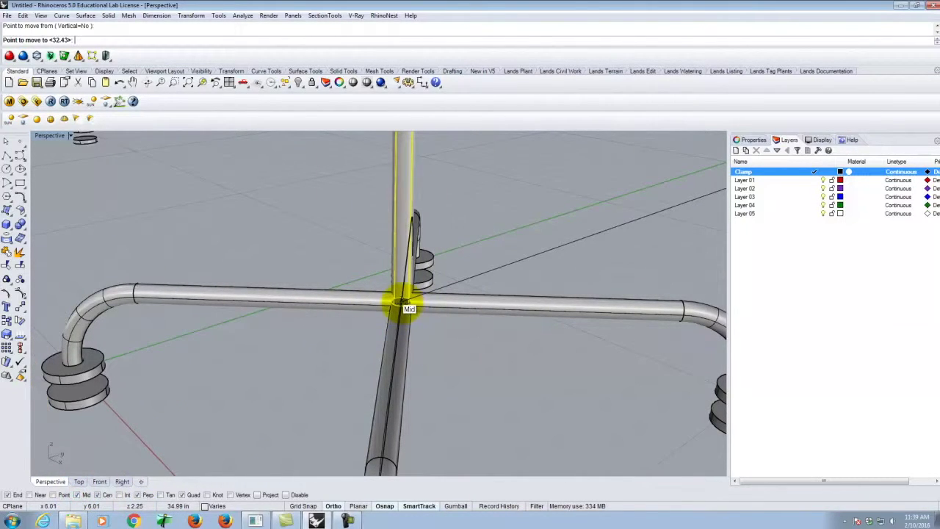
click(403, 307)
scroll(331, 314, down, 5)
right_drag(377, 319, 415, 346)
scroll(486, 332, up, 6)
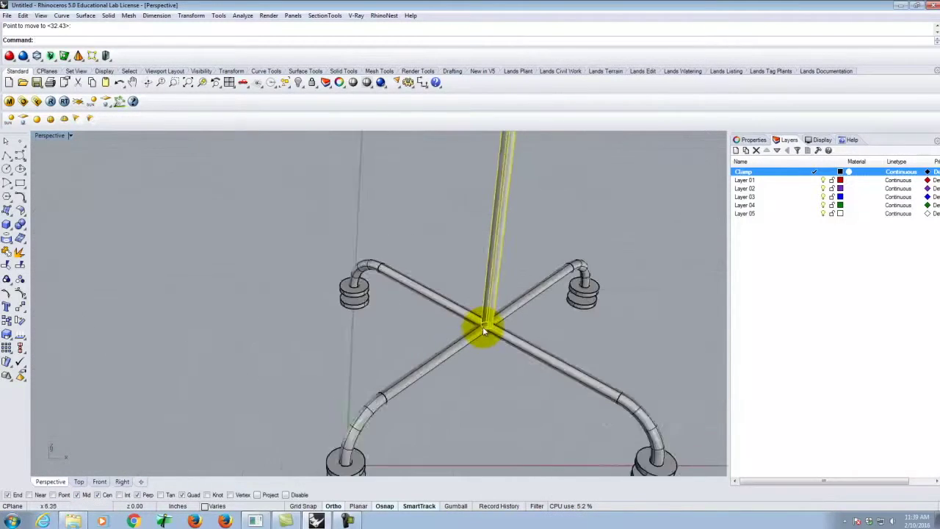
scroll(498, 364, down, 6)
click(499, 361)
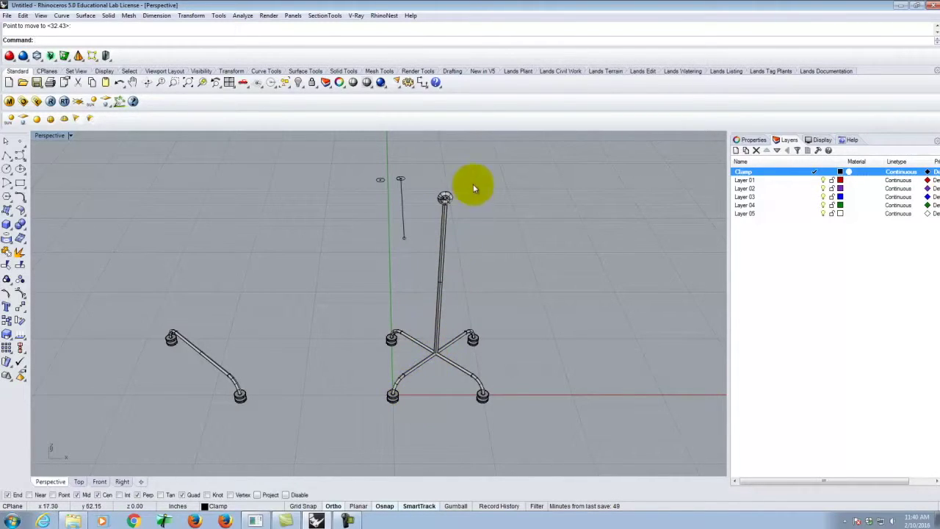
- Select the ring and tube, and draw a diagonal guide line between the upper disc centres of two opposite clamp feet
click(435, 221)
scroll(445, 385, up, 3)
right_drag(445, 384, 446, 300)
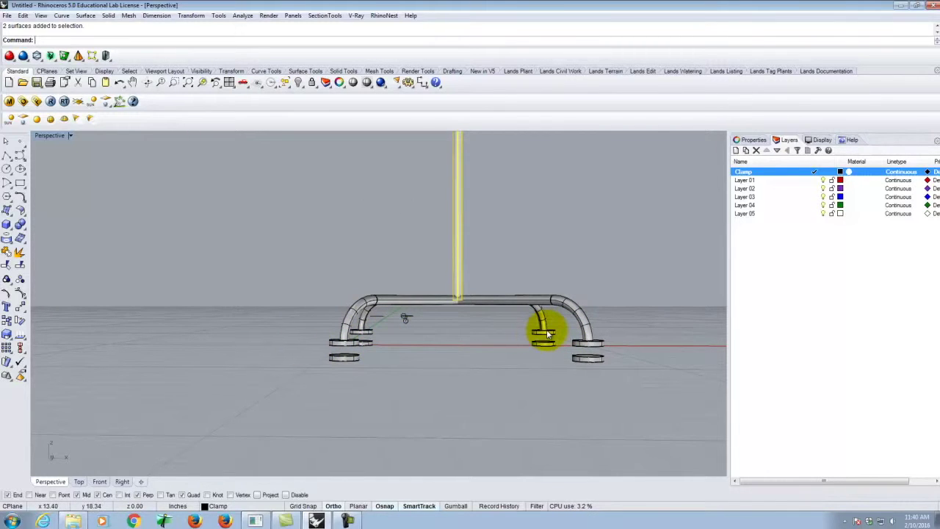
right_drag(413, 316, 408, 341)
scroll(363, 365, up, 4)
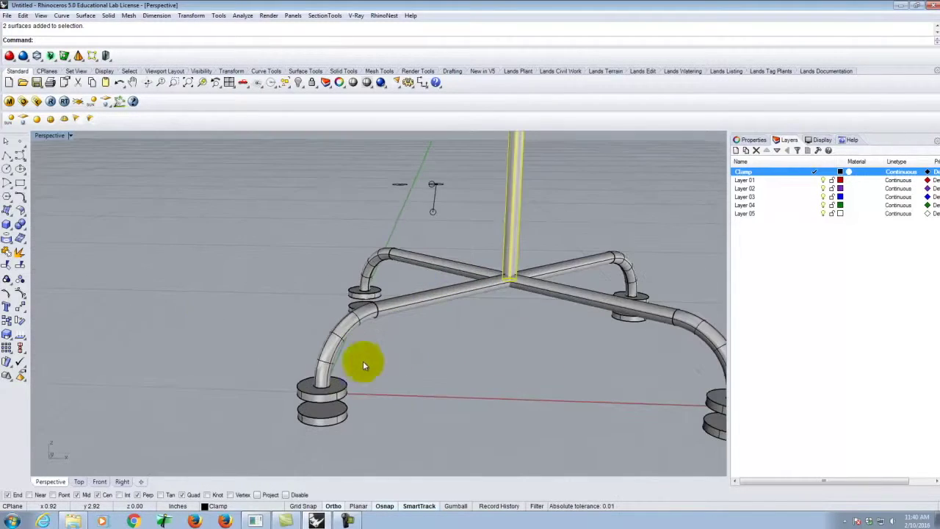
click(6, 155)
click(322, 385)
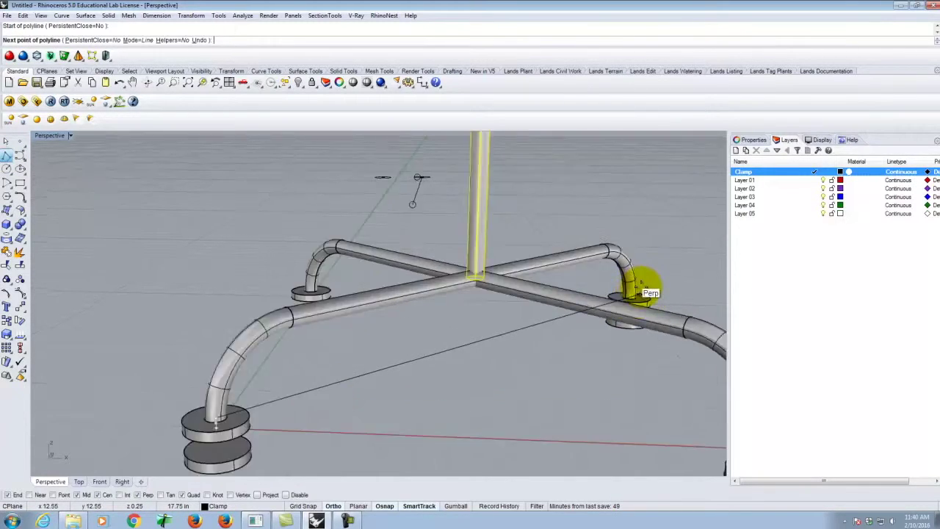
scroll(631, 294, up, 5)
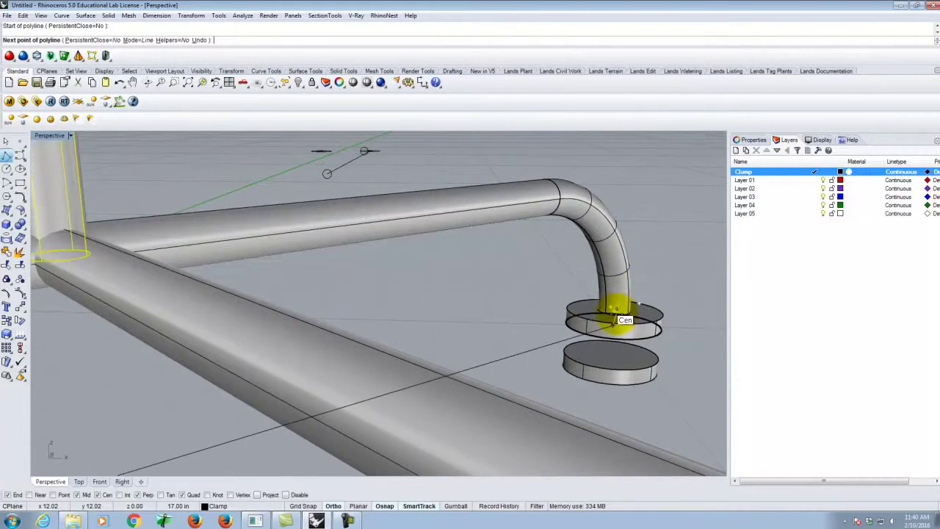
click(614, 307)
scroll(652, 285, down, 6)
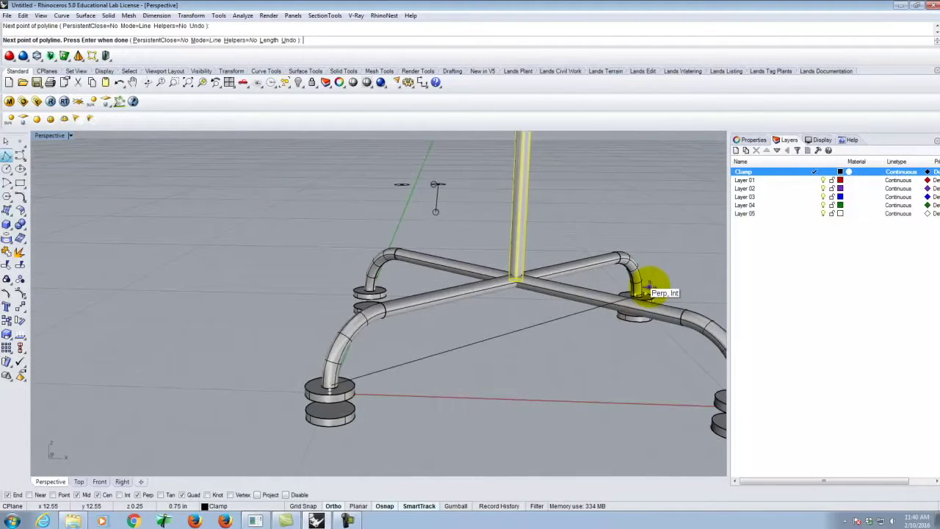
key(Return)
scroll(485, 221, down, 4)
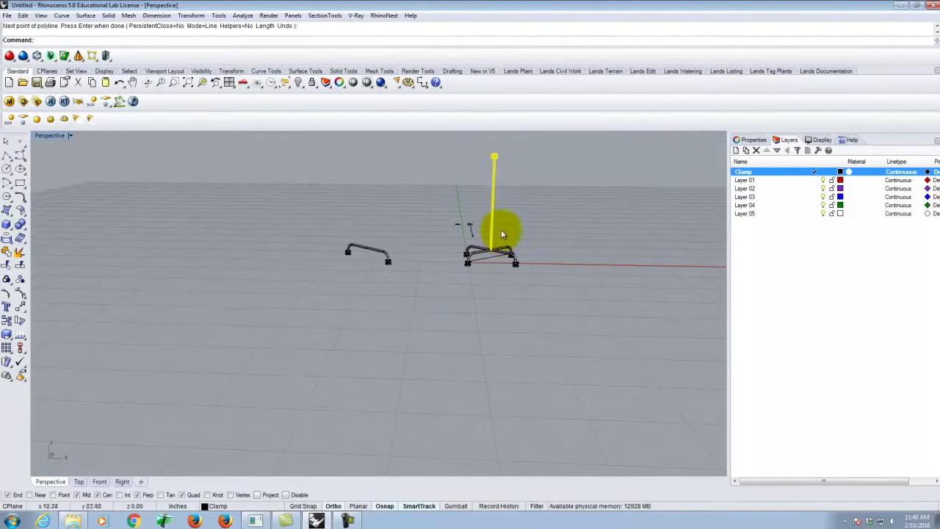
- Move the ring and tube straight down 2 inches from the clamp crossing to the midpoint of the diagonal guide line
scroll(502, 237, up, 8)
key(Return)
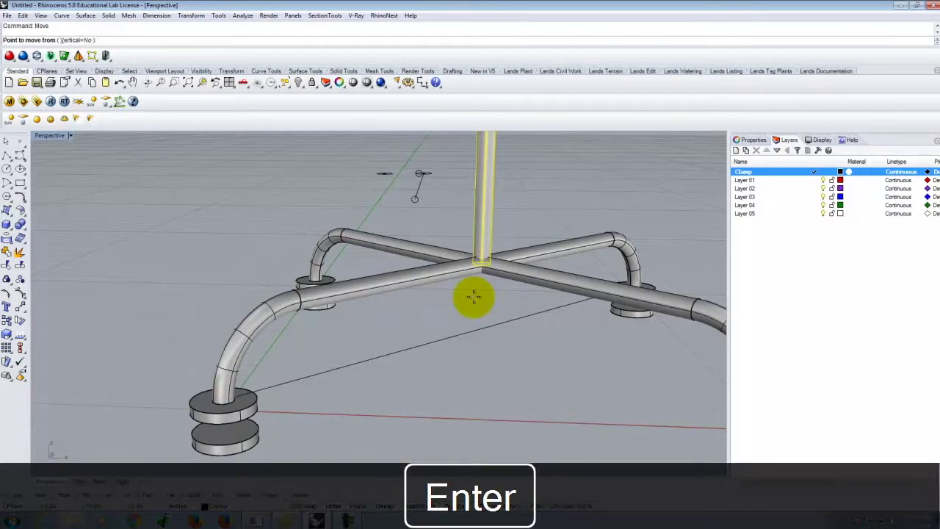
right_drag(427, 266, 434, 300)
scroll(489, 303, up, 3)
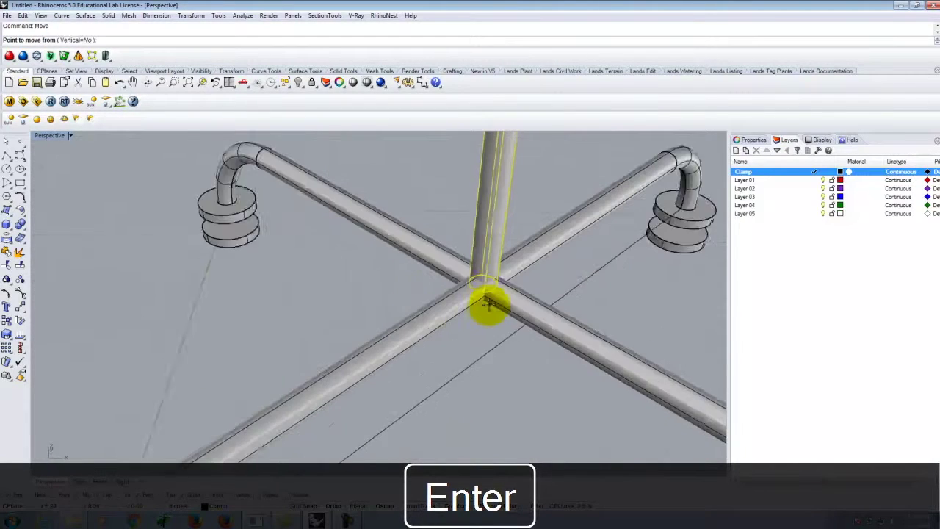
scroll(487, 302, up, 2)
click(484, 278)
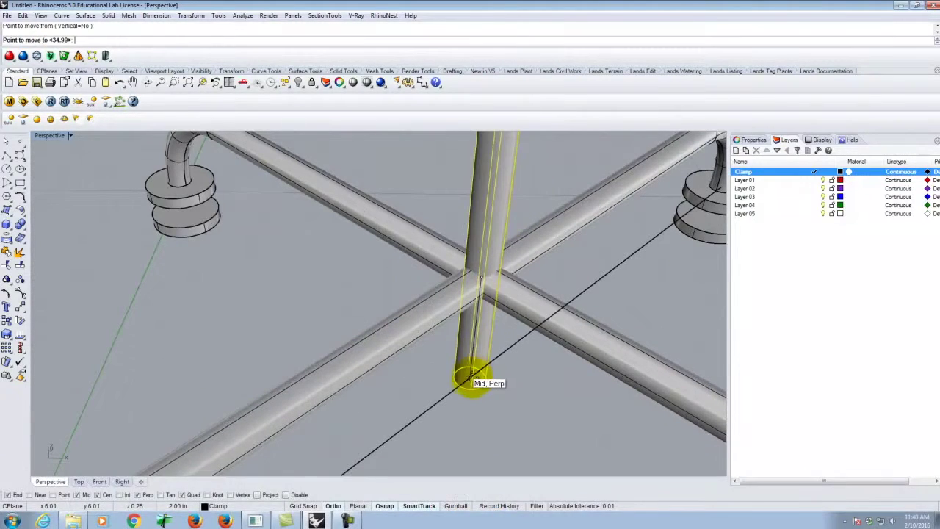
click(471, 379)
scroll(485, 390, down, 5)
right_drag(479, 376, 483, 262)
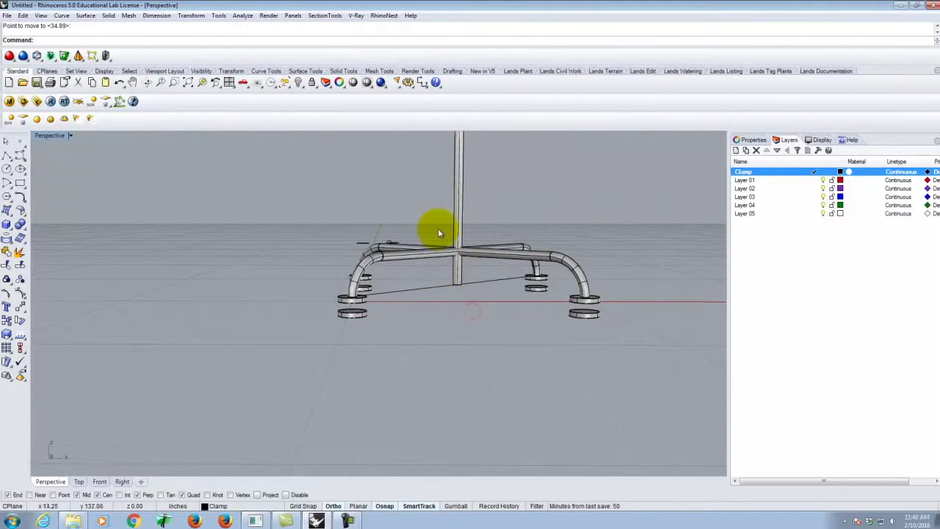
scroll(439, 234, up, 3)
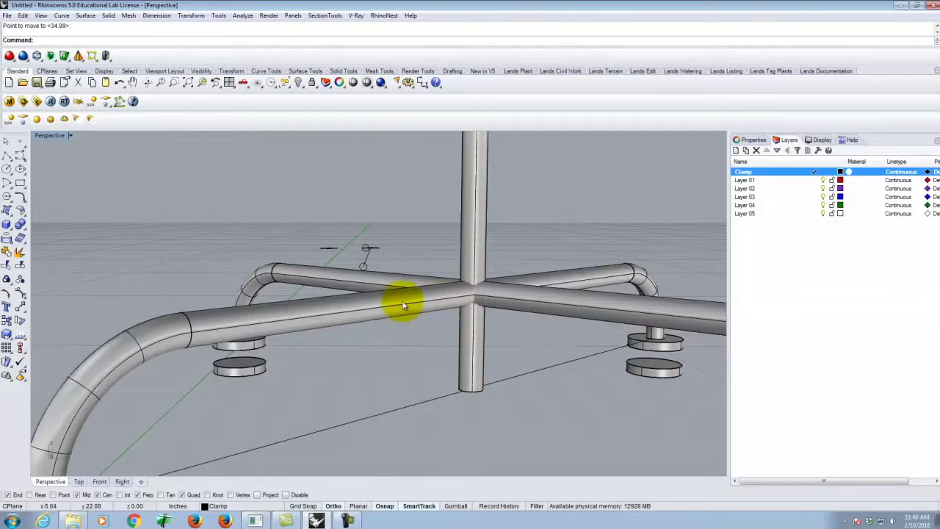
- Trim off the length of tube hanging below the crossing, using both bent clamp tubes as cutting objects
key(Return)
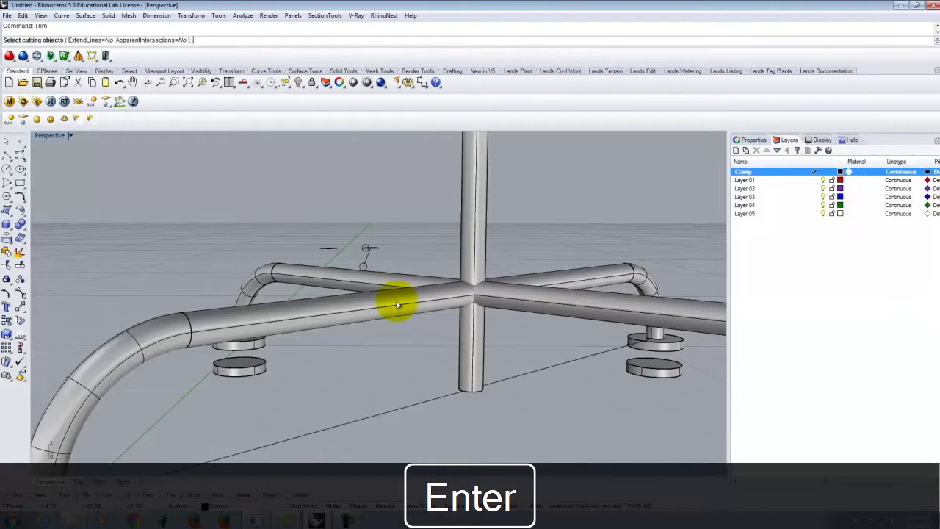
click(410, 307)
click(411, 280)
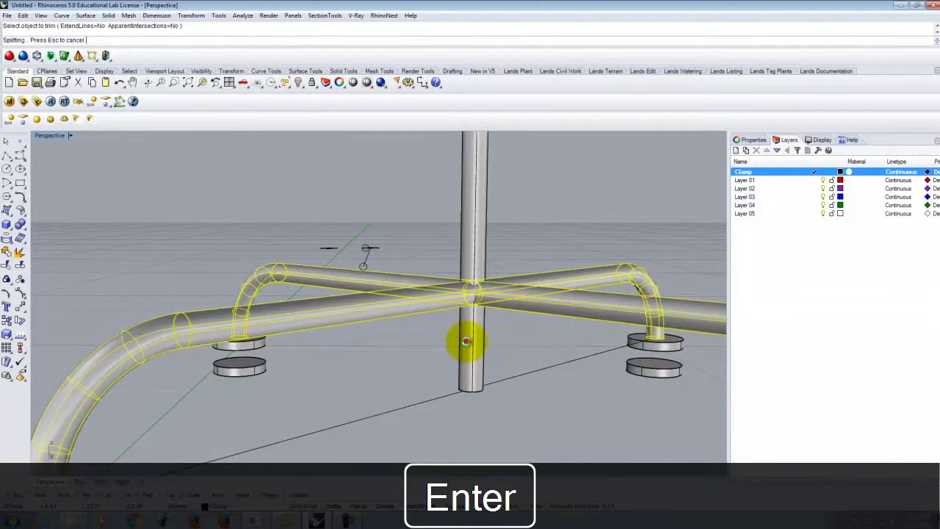
click(467, 345)
- Trim away the leftover tube surfaces and curved edges on the underside of the clamp crossing and in its first corner
scroll(473, 308, up, 5)
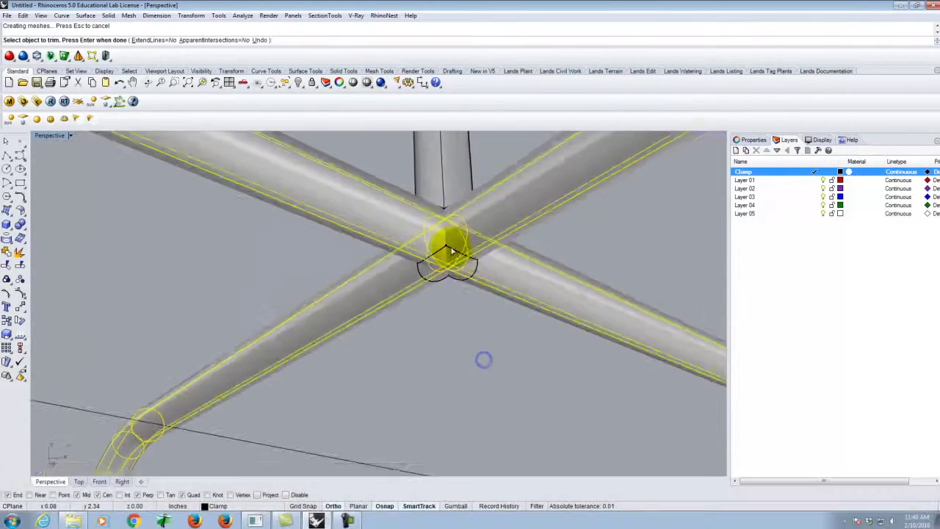
scroll(451, 261, up, 3)
click(448, 253)
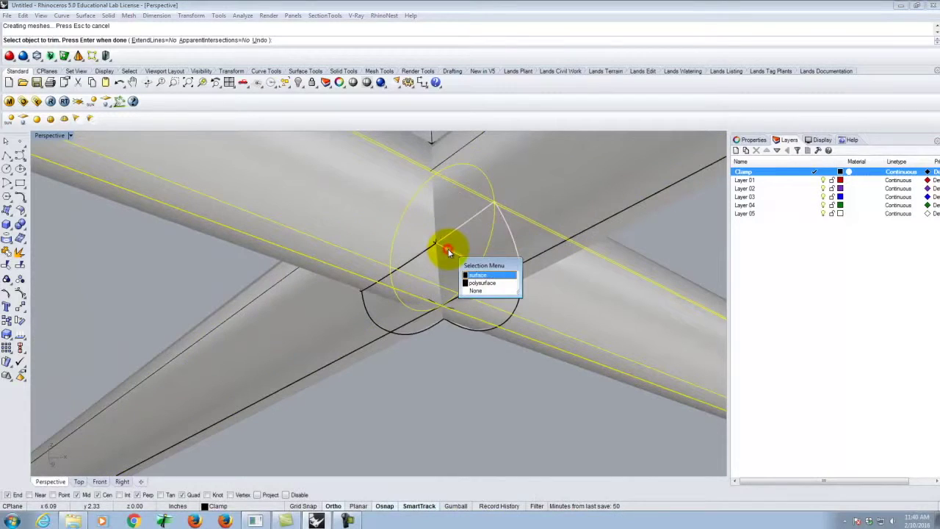
click(491, 276)
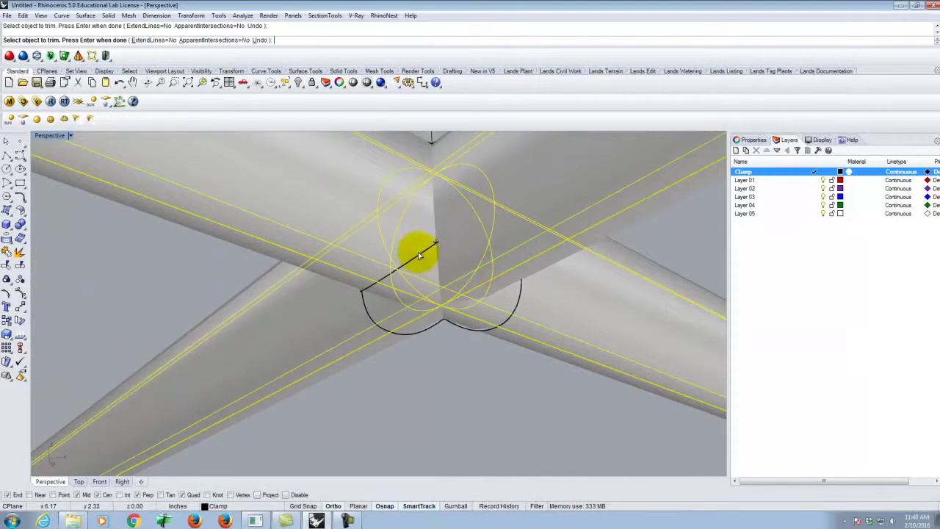
click(421, 254)
click(460, 280)
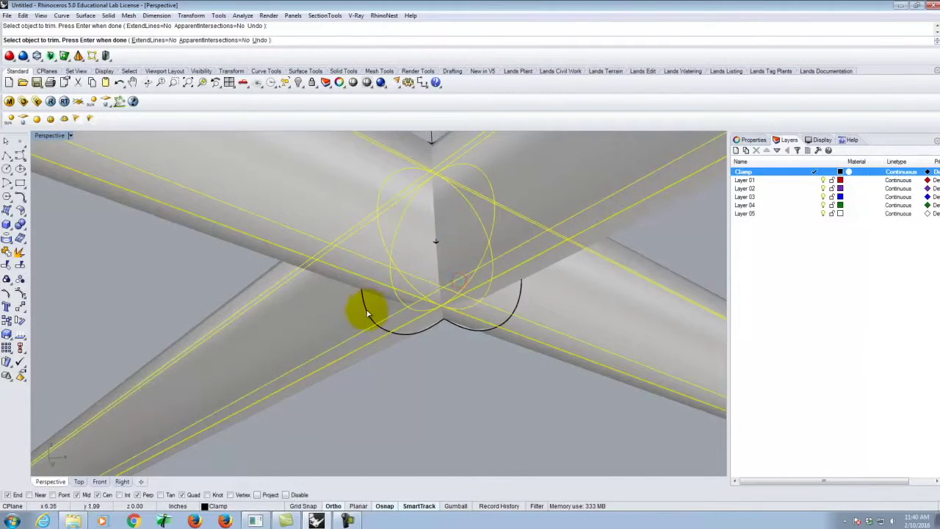
click(368, 314)
click(408, 336)
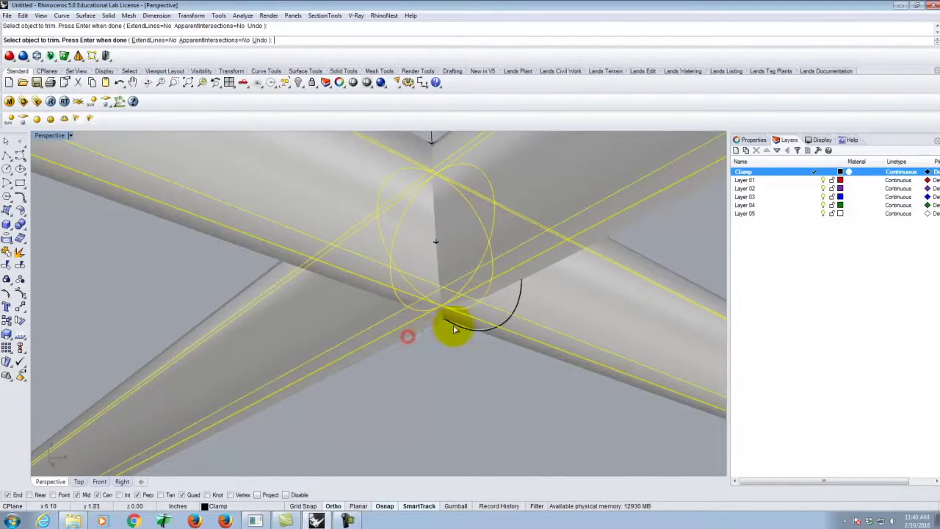
click(437, 244)
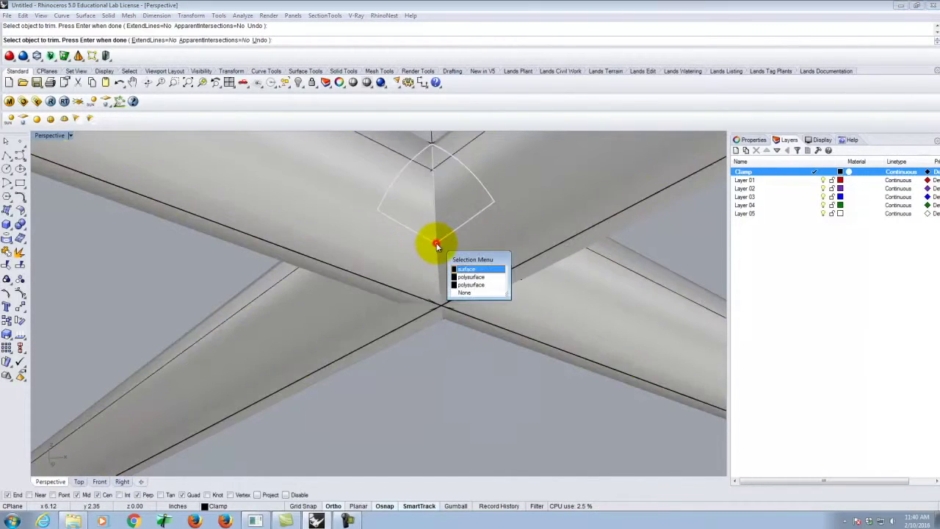
click(468, 272)
- Trim the leftover upright-tube surfaces from the neighbouring corner of the crossing, facing the spare clamp
scroll(551, 237, down, 8)
right_drag(583, 248, 451, 269)
scroll(300, 262, up, 3)
scroll(301, 262, up, 3)
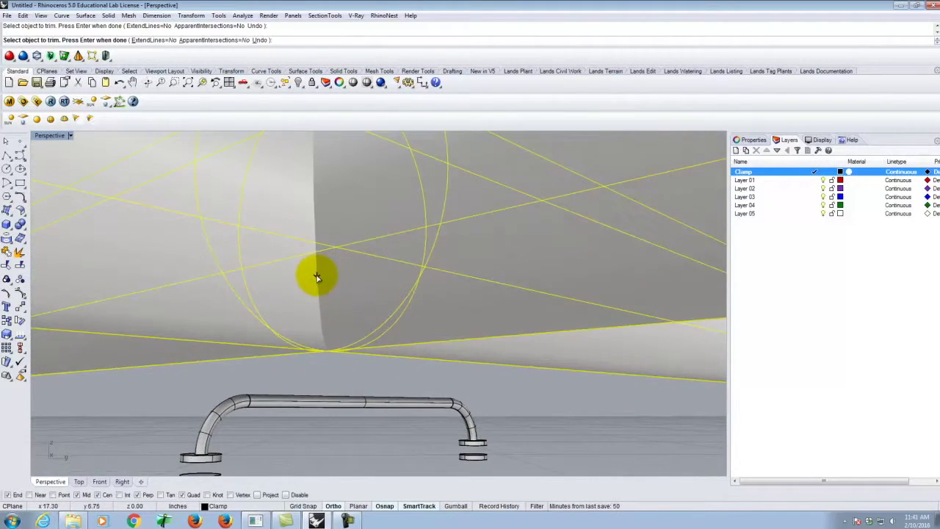
click(319, 273)
click(353, 309)
click(318, 276)
click(351, 301)
- Trim the small upright-tube surface protruding from the third corner between the crossed clamp tubes
right_drag(504, 300, 440, 293)
scroll(441, 293, down, 5)
scroll(221, 305, up, 8)
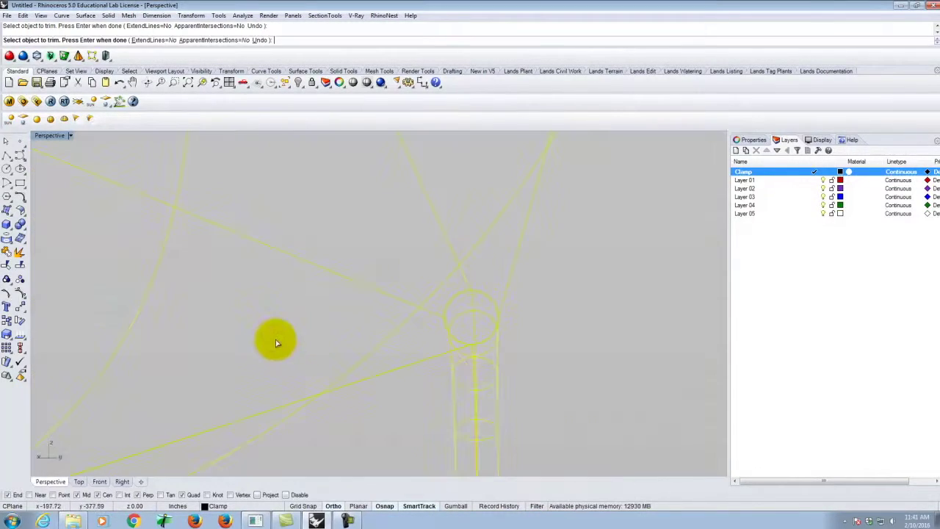
scroll(275, 339, down, 3)
click(255, 324)
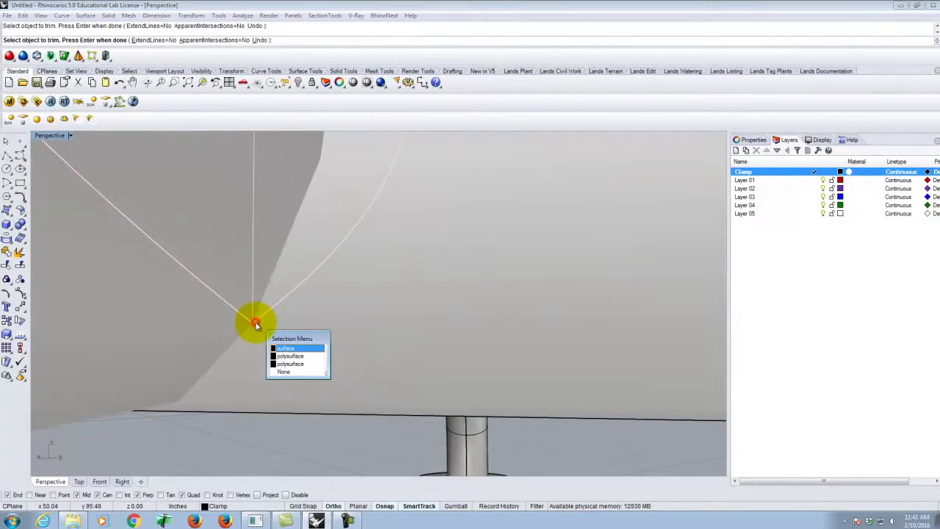
click(296, 347)
- Trim the remaining upright-tube surface from the last corner of the crossing and finish the Trim command
right_drag(514, 299, 342, 327)
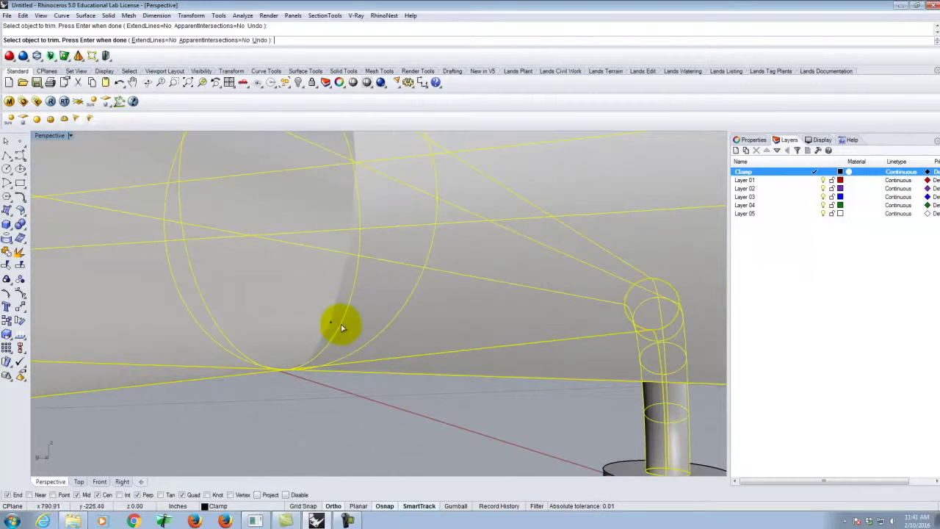
click(332, 325)
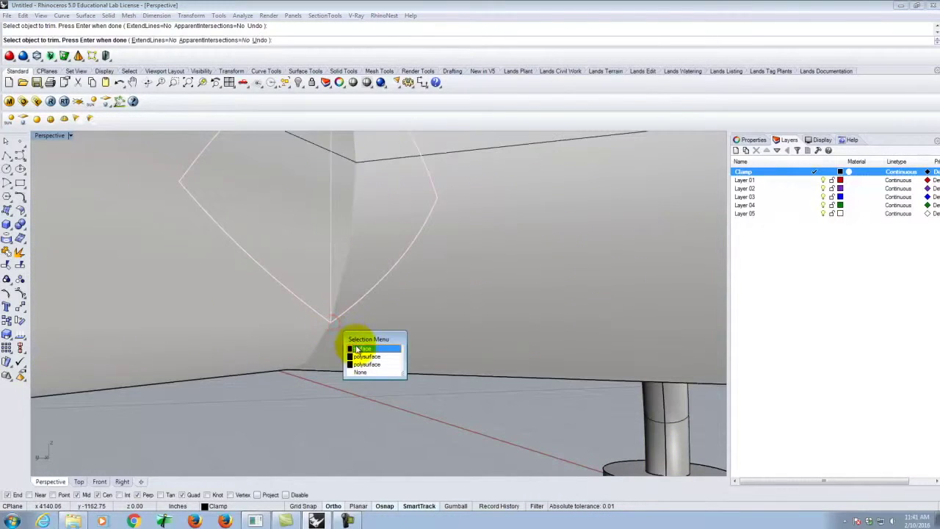
click(357, 340)
right_drag(357, 340, 444, 309)
key(Escape)
scroll(397, 336, down, 12)
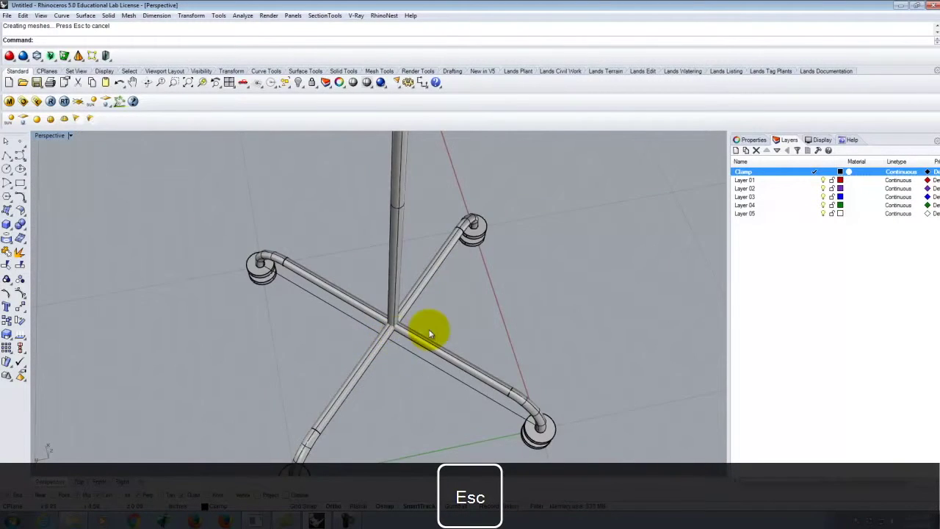
right_drag(509, 335, 353, 236)
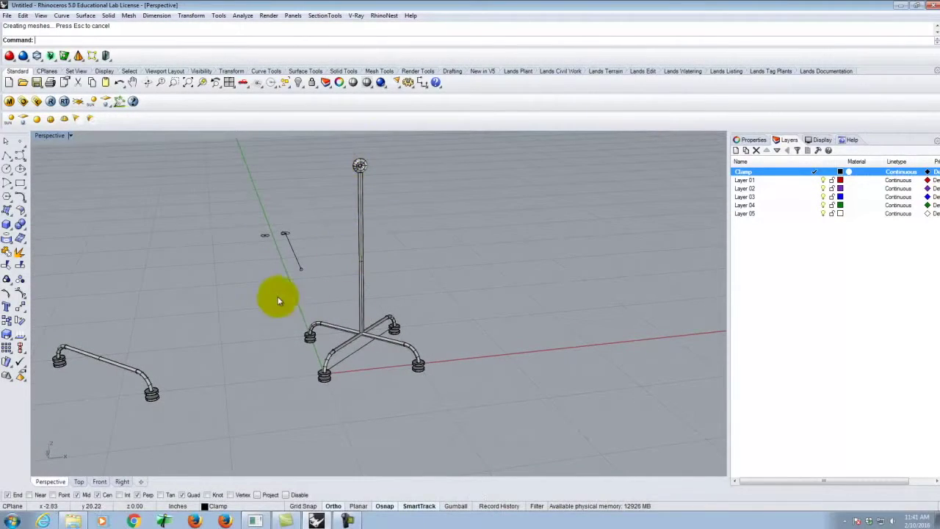
- Start a Box from the point directly beneath the clamp crossing, with a base 4 feet in X by 6 feet in Y
right_drag(363, 236, 362, 360)
scroll(398, 357, up, 6)
right_drag(459, 365, 420, 317)
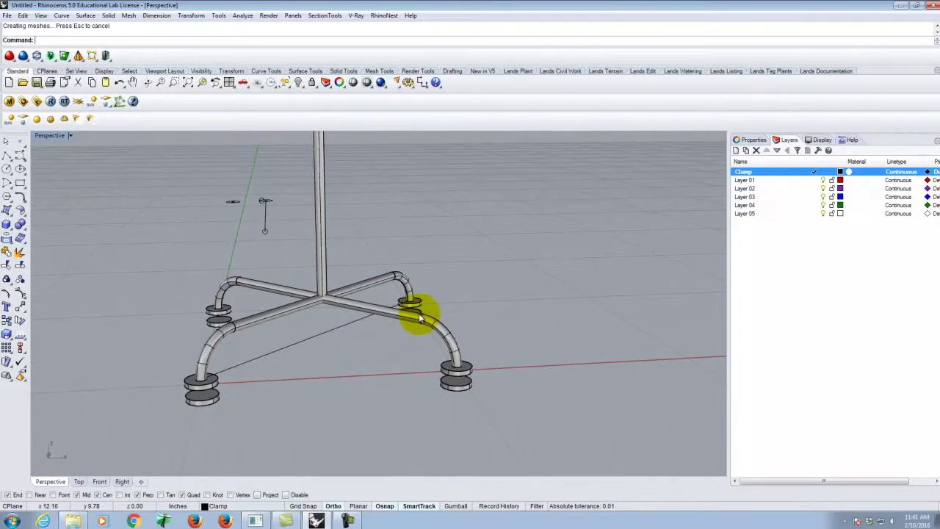
scroll(420, 317, down, 6)
right_drag(399, 269, 364, 353)
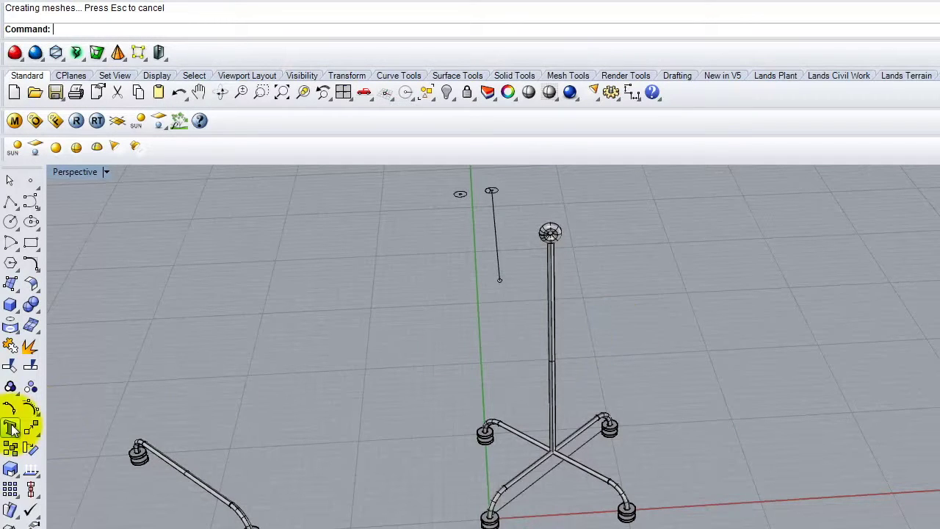
click(10, 306)
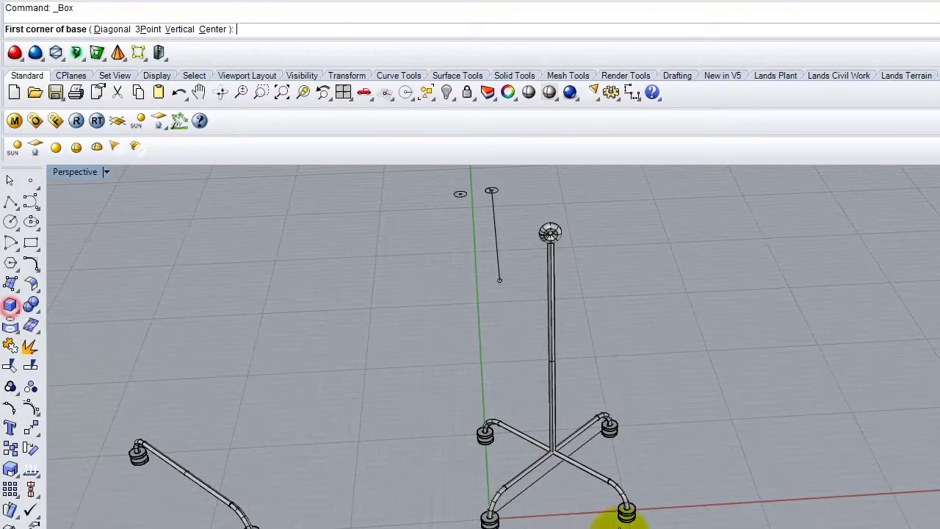
click(554, 464)
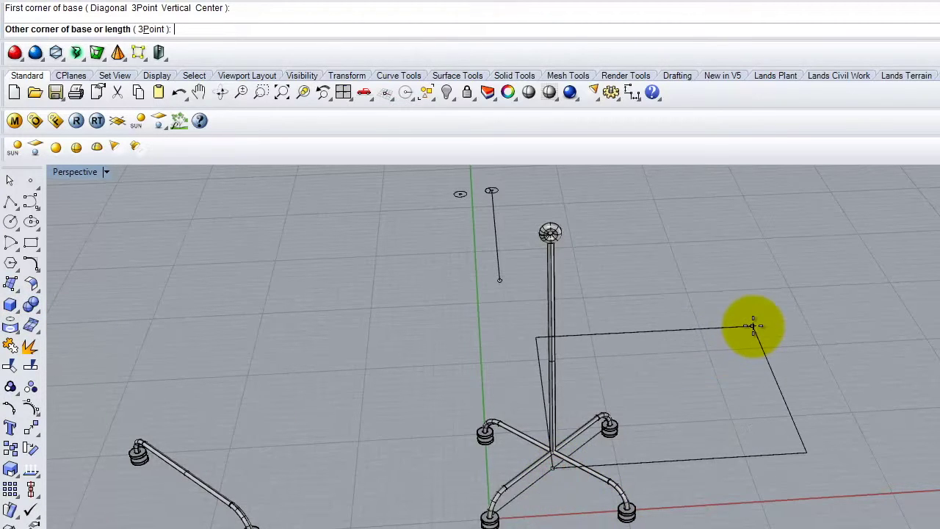
text(@4)
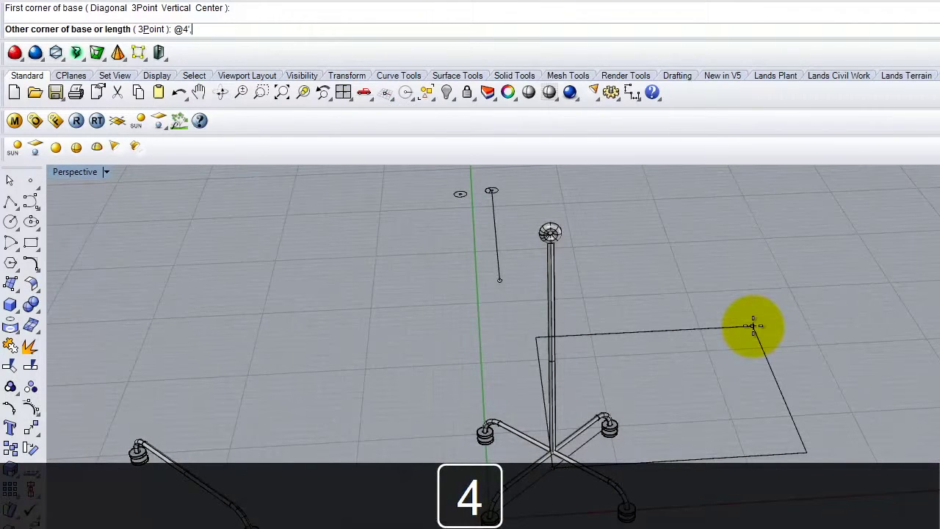
text(',6')
key(Return)
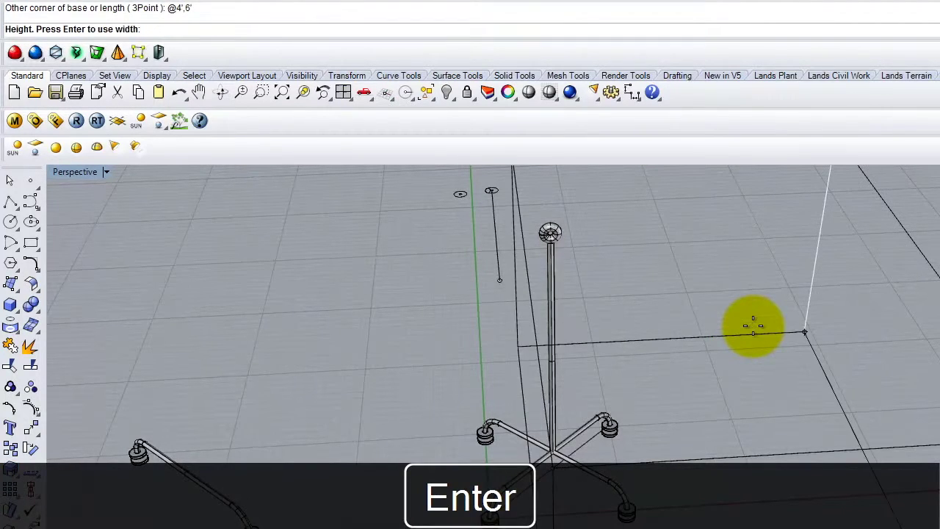
- Set the box height to -0.5 inch to form a thin pane extending downward
scroll(562, 463, up, 2)
right_drag(589, 522, 630, 441)
scroll(707, 428, up, 6)
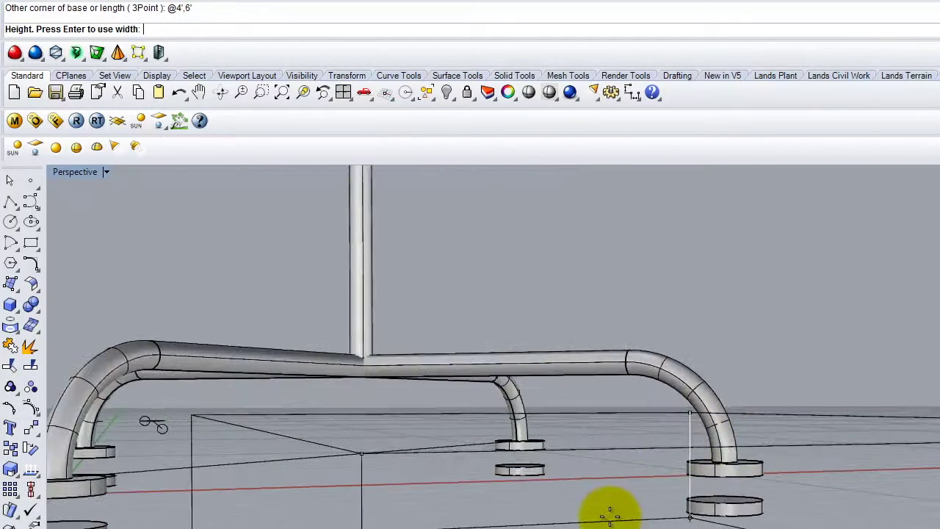
text(-.5")
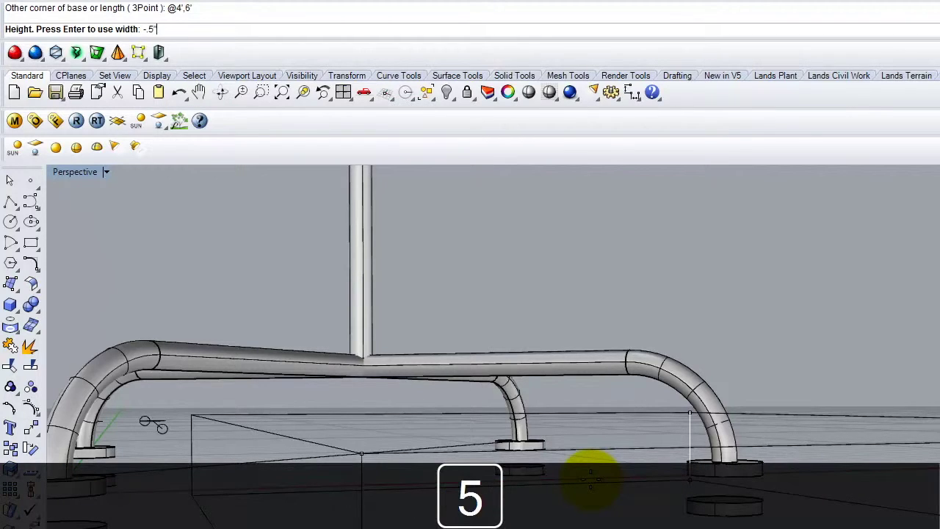
key(Return)
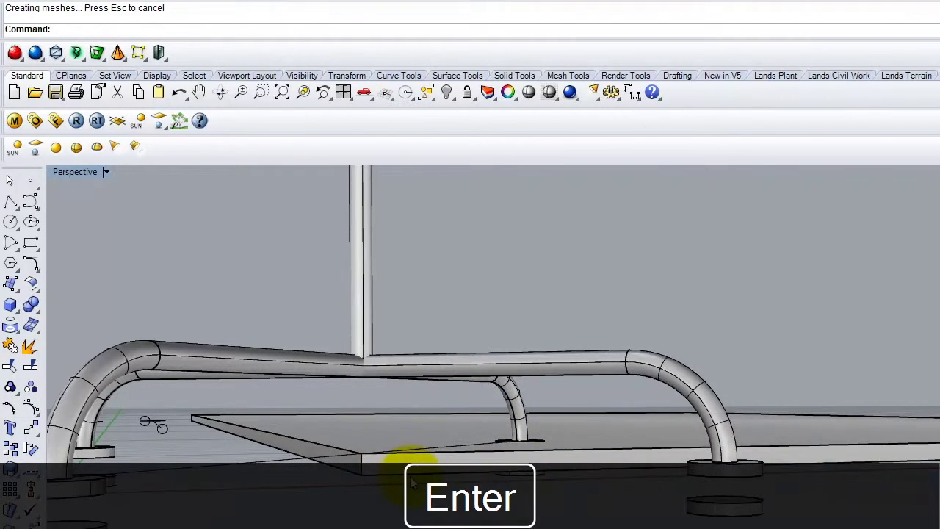
- Move the thin pane, using its corner beneath the clamp crossing as the base point
right_drag(412, 482, 416, 476)
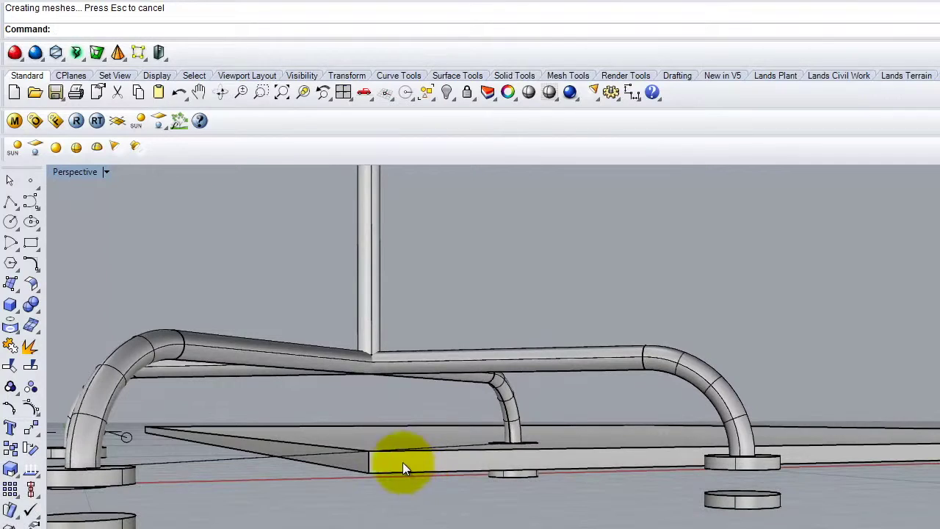
click(404, 463)
text(m)
key(Return)
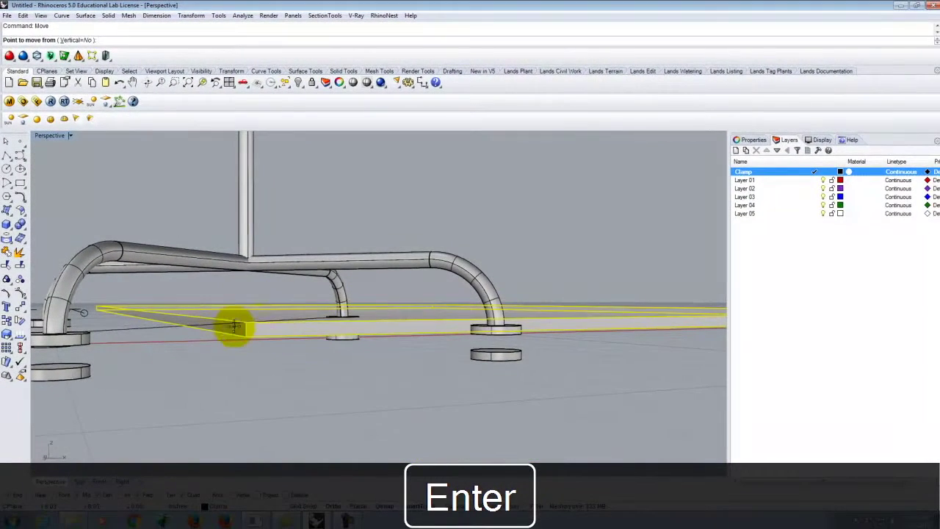
click(246, 329)
key(Escape)
right_drag(642, 392, 459, 385)
scroll(444, 375, up, 2)
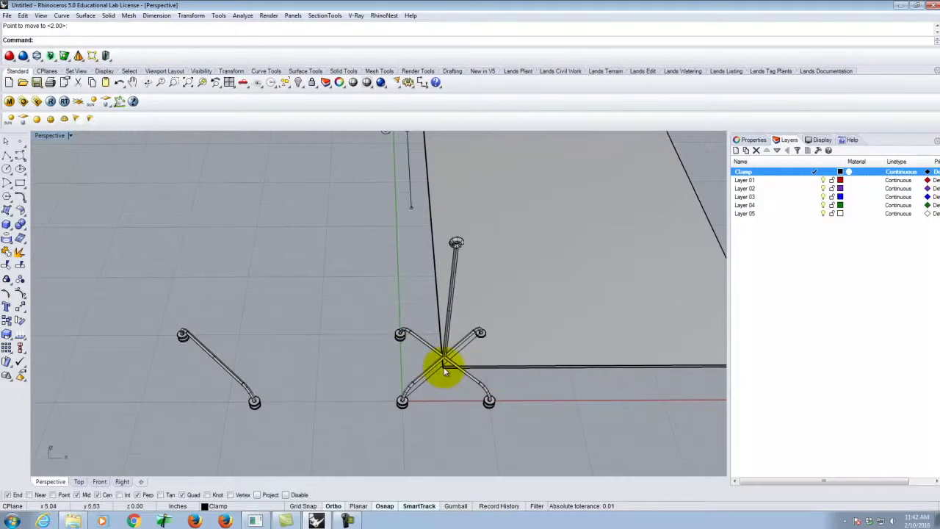
- Assign the pane to Layer 01 and rename that layer Glass
scroll(444, 374, down, 6)
click(454, 335)
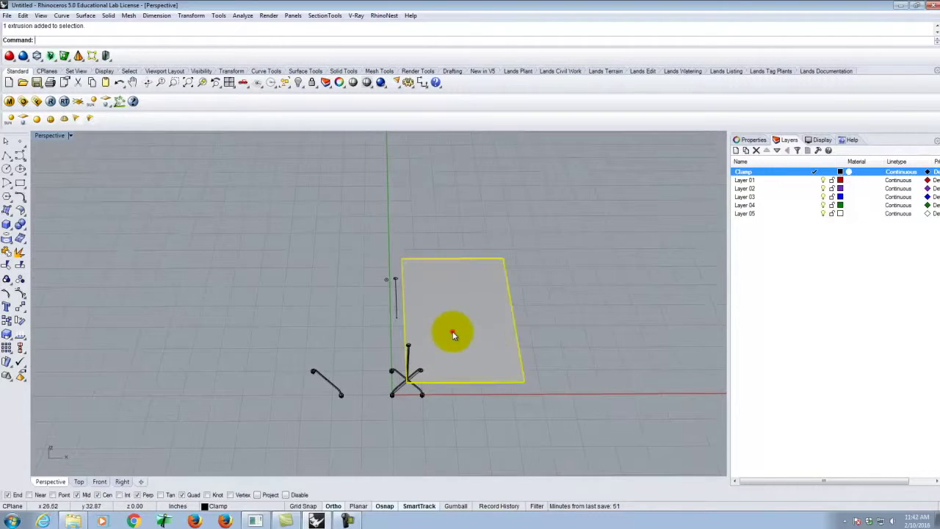
scroll(413, 385, up, 3)
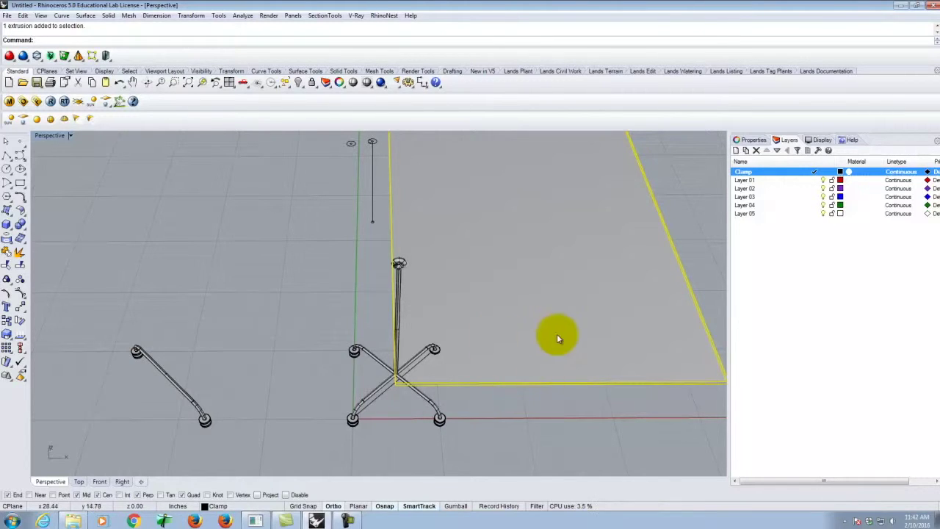
scroll(296, 431, down, 3)
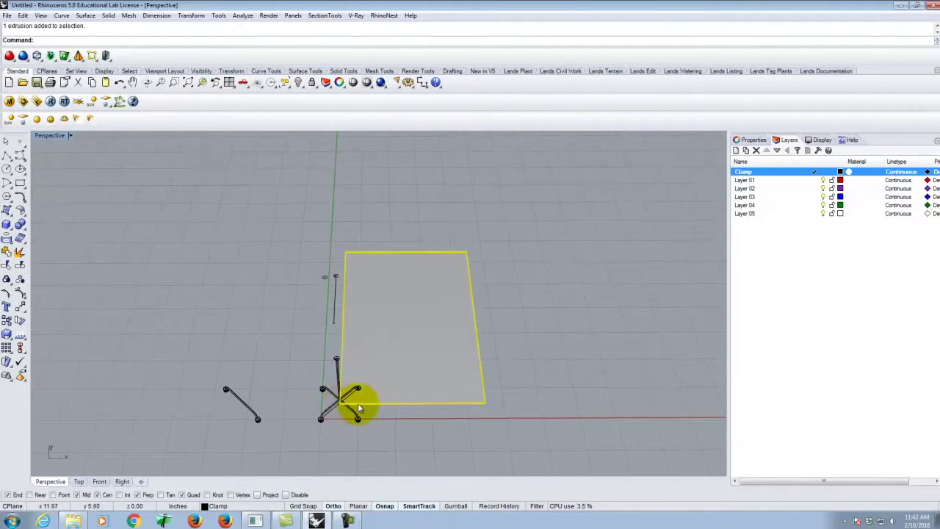
scroll(358, 409, down, 2)
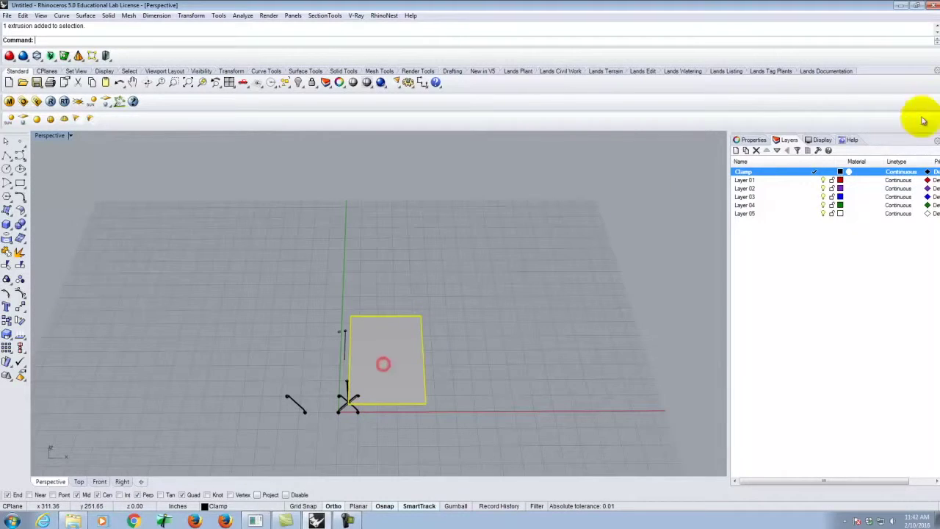
right_click(752, 183)
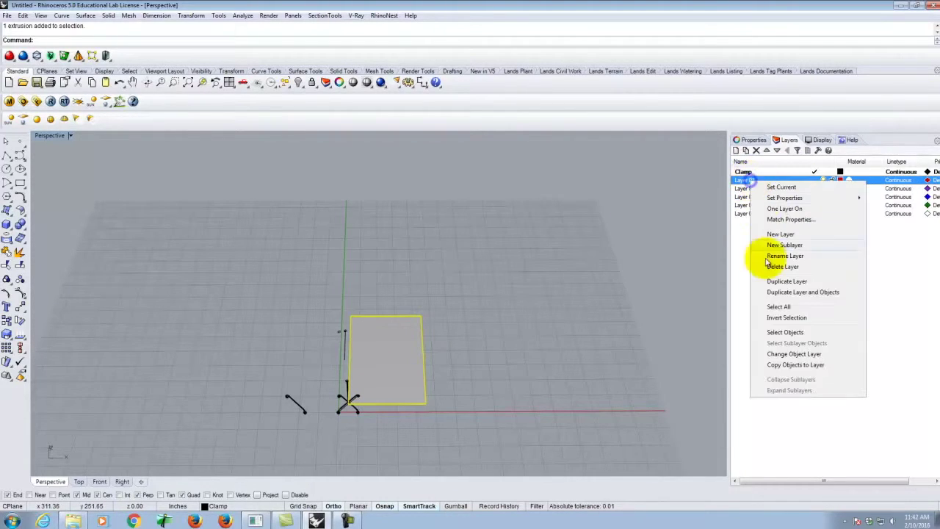
click(783, 356)
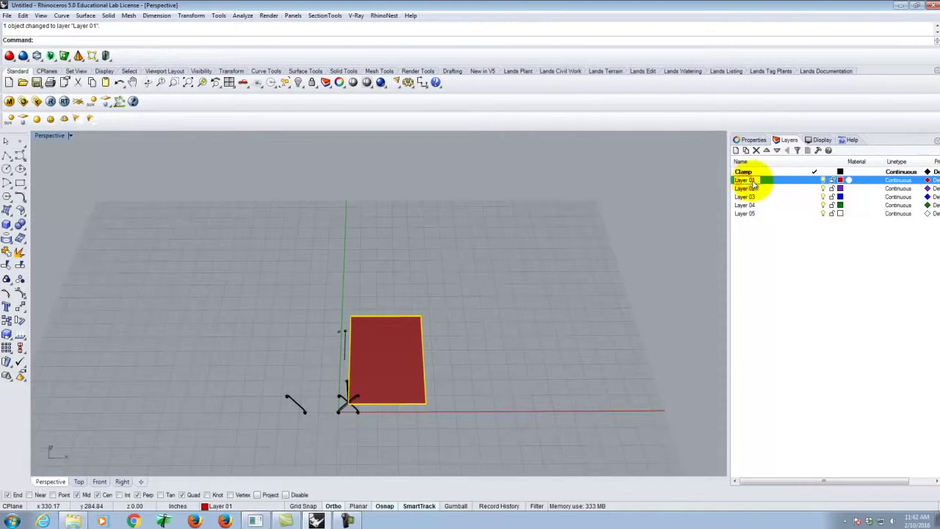
key(Return)
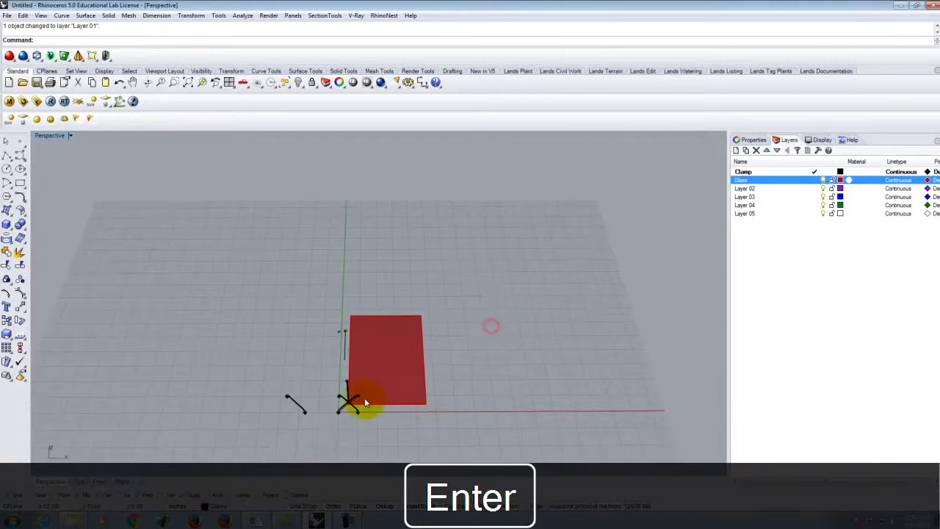
- Delete the leftover construction circles and line together with the spare bent-tube clamp
scroll(365, 401, up, 3)
drag(310, 260, 340, 332)
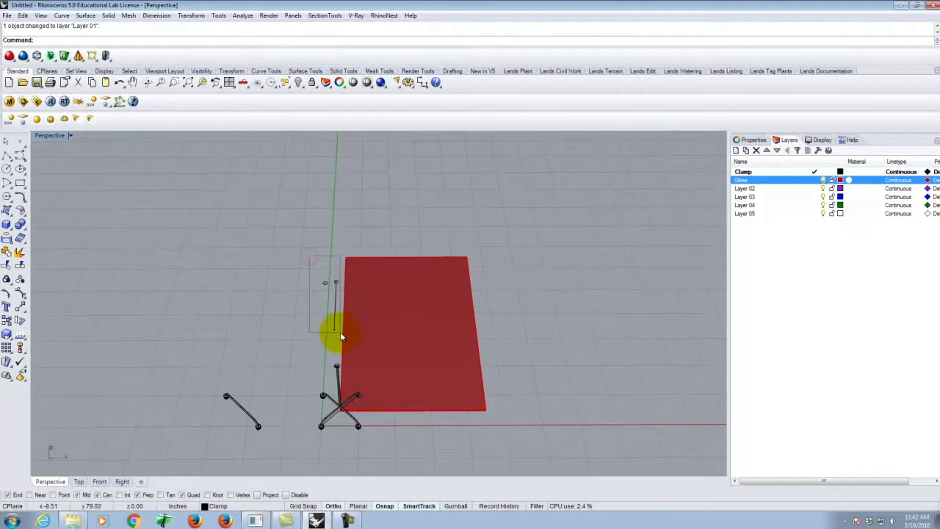
key(Delete)
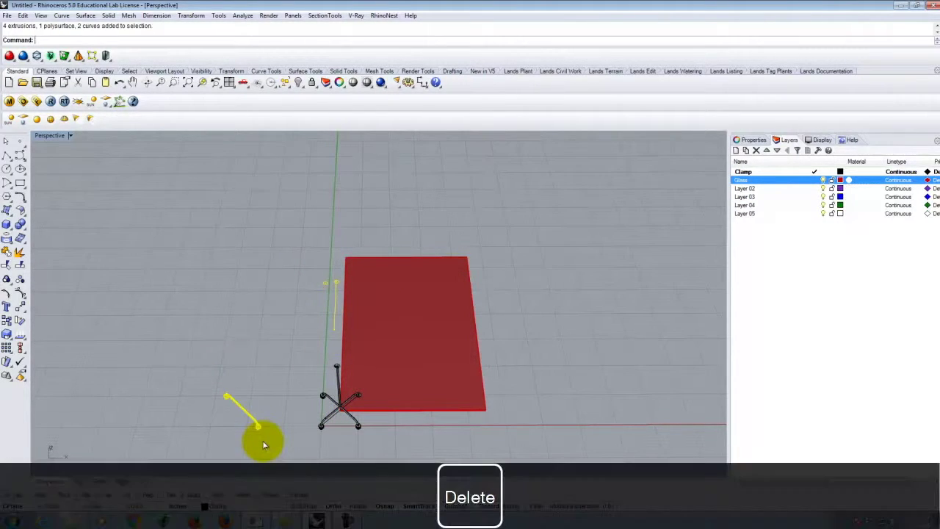
- Copy the whole spider clamp and glass pane to an empty area farther along the Y axis
scroll(401, 384, down, 3)
right_drag(402, 388, 325, 354)
scroll(318, 356, down, 3)
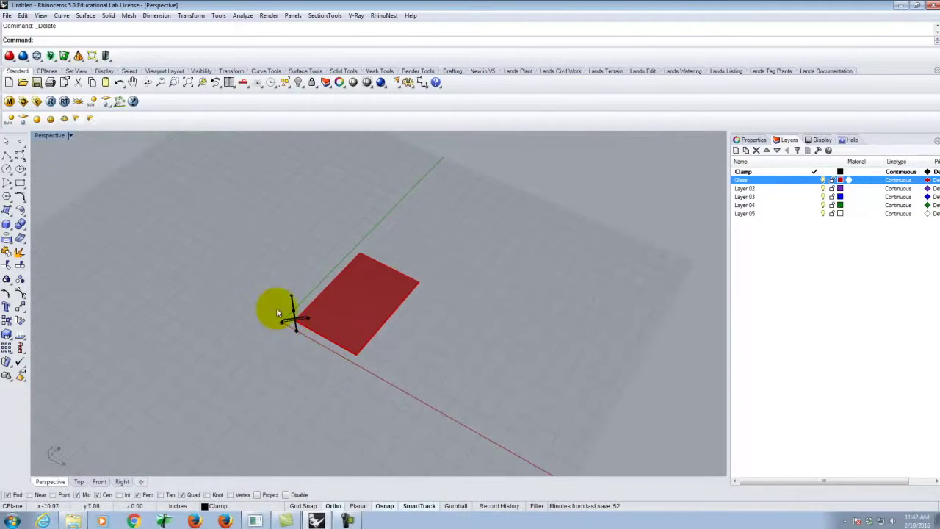
drag(502, 429, 501, 429)
text(copy)
key(Return)
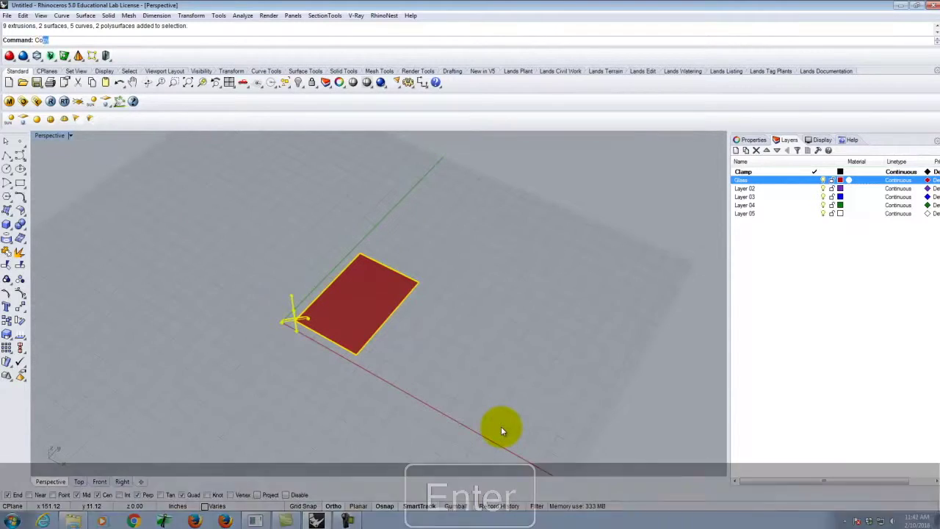
click(457, 394)
click(672, 203)
key(Escape)
- Rotate the copied clamp and pane in 3D by 90 degrees about the pane's 4-foot edge at the clamp, standing the glass upright
scroll(437, 389, down, 3)
scroll(440, 264, up, 4)
drag(430, 180, 659, 366)
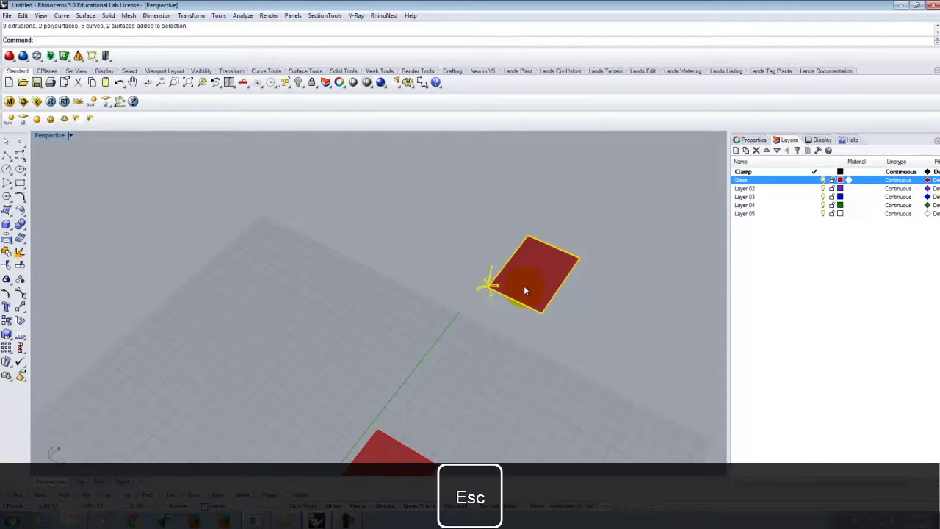
click(190, 16)
click(200, 59)
scroll(529, 279, up, 3)
scroll(427, 303, up, 4)
right_drag(432, 345, 441, 284)
scroll(425, 240, down, 4)
click(406, 457)
scroll(403, 470, up, 2)
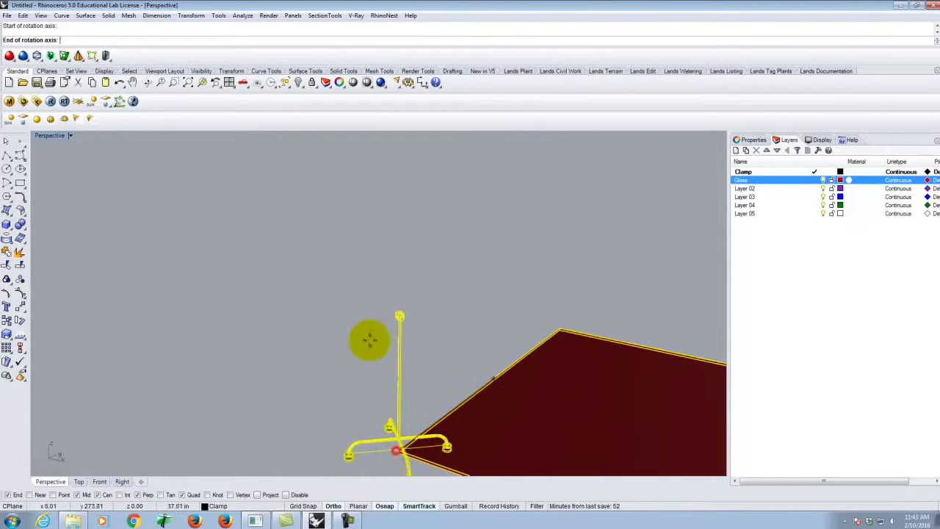
scroll(372, 386, down, 2)
click(510, 422)
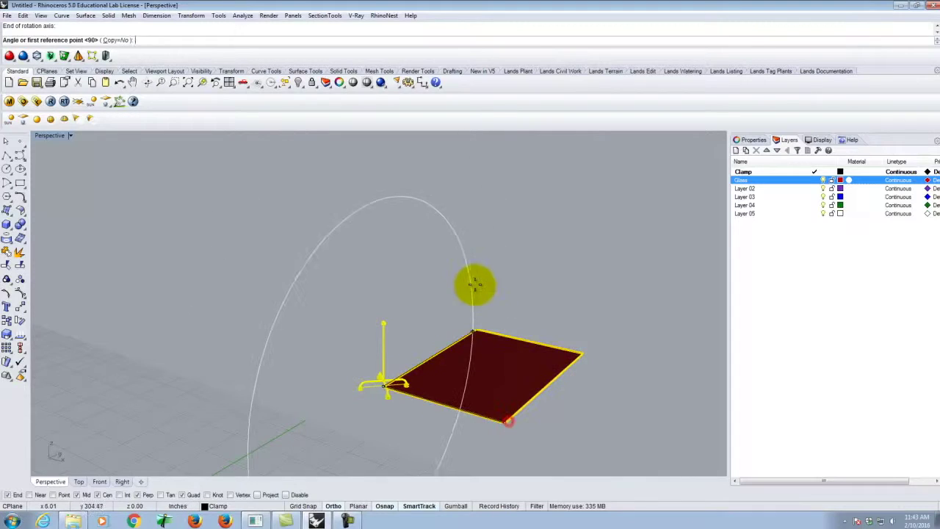
click(478, 327)
click(344, 226)
- Start a rectangular Array of the upright clamp and pane with 10 copies in X and 10 in Z
scroll(434, 294, down, 3)
scroll(419, 326, up, 2)
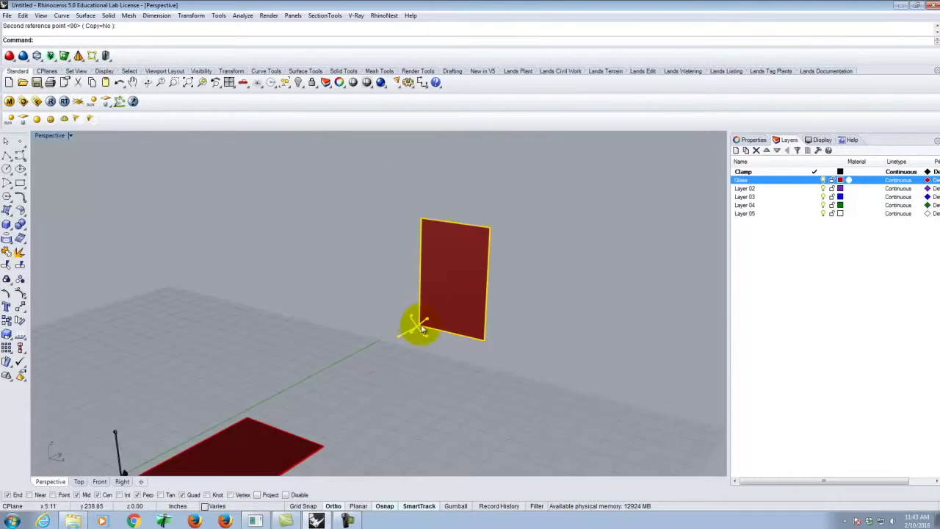
scroll(419, 325, up, 2)
text(array)
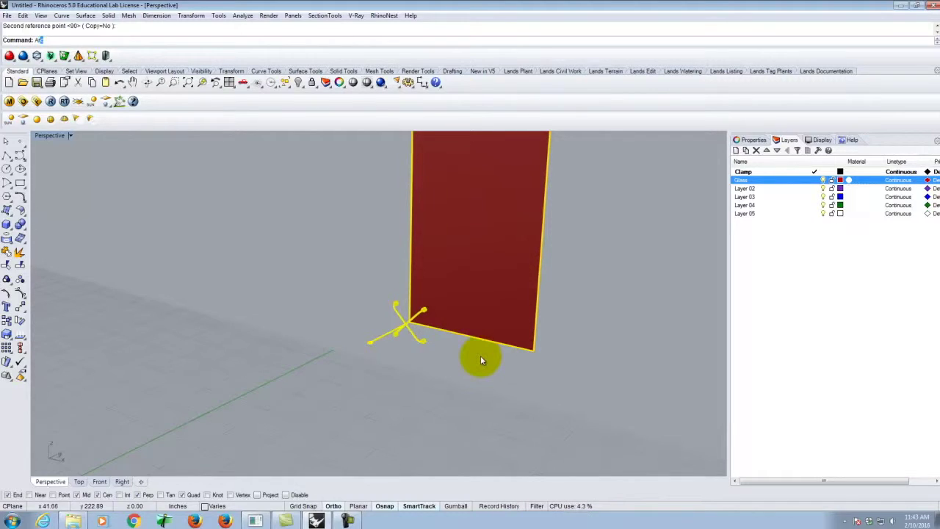
key(Return)
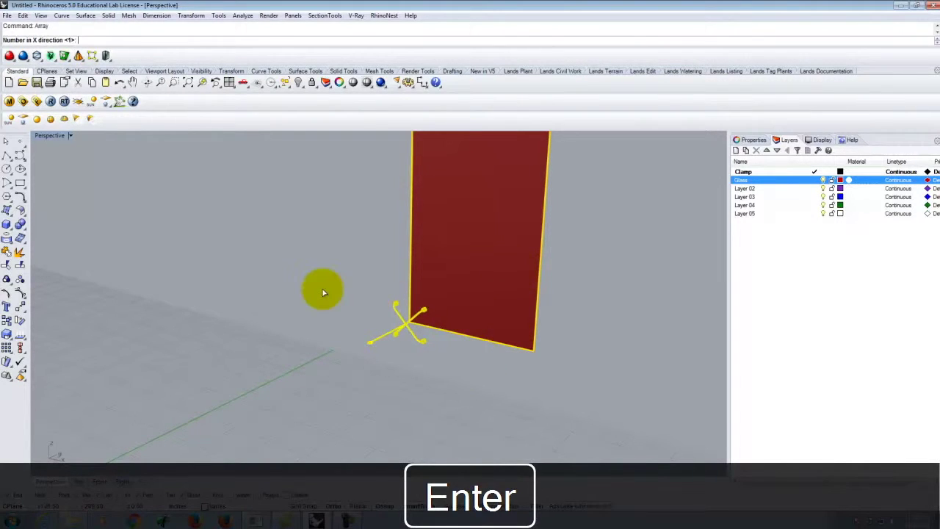
text(10)
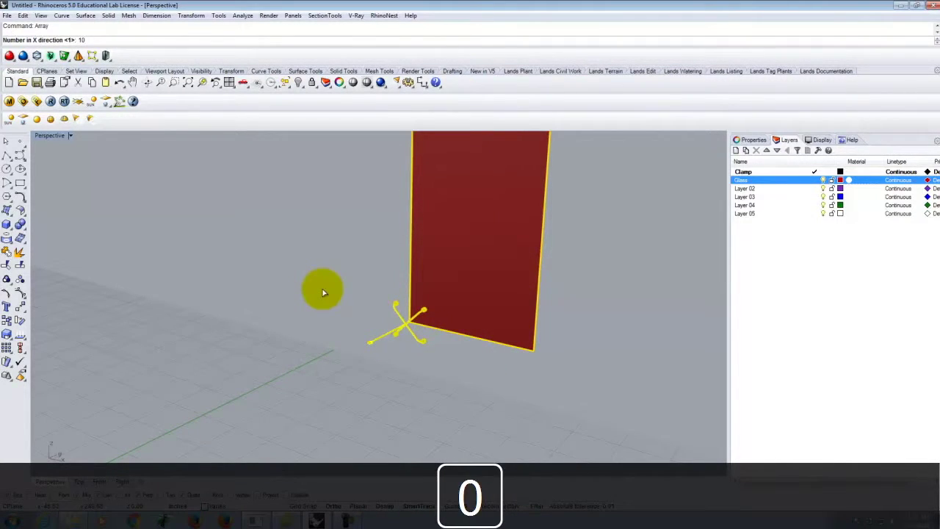
key(Return)
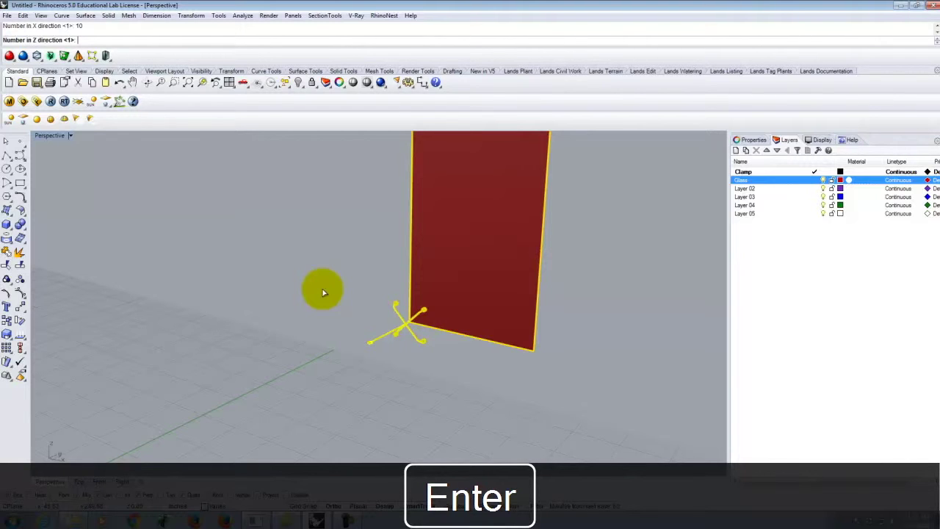
text(10)
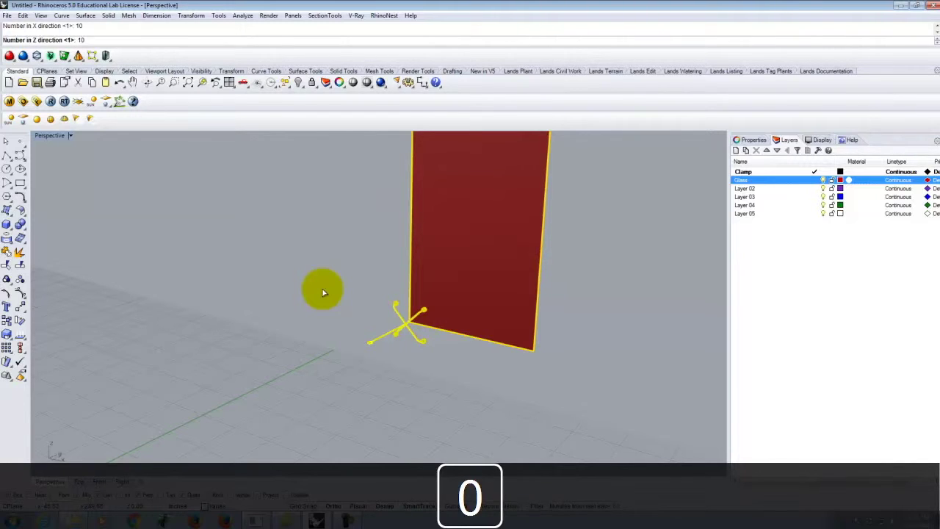
key(Return)
- Set the array's X spacing to 48 inches by picking the two ends of the upright pane's lower edge
scroll(420, 335, up, 4)
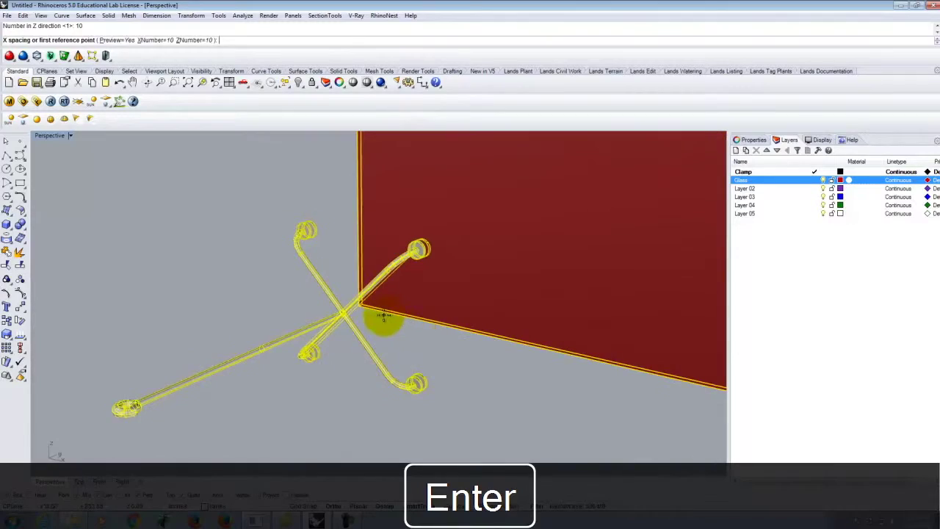
scroll(382, 316, up, 2)
click(343, 301)
scroll(308, 271, down, 3)
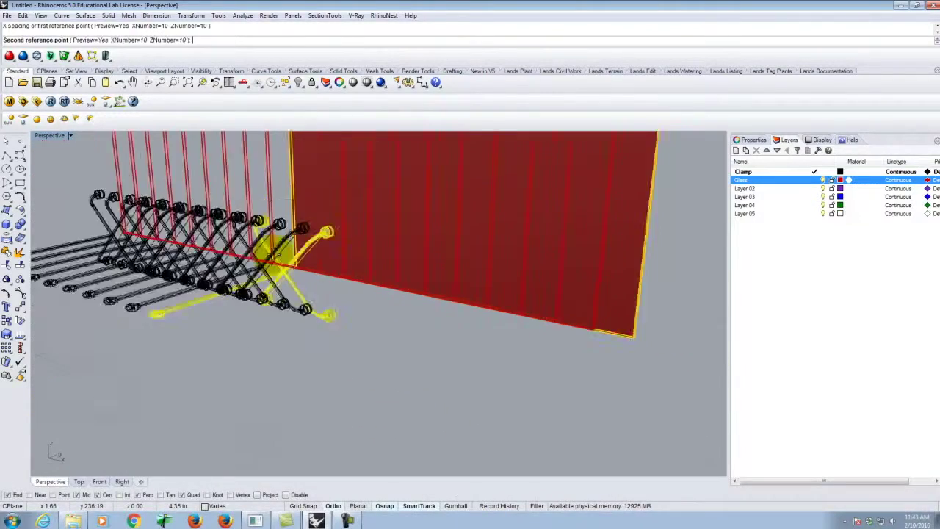
scroll(278, 256, down, 4)
scroll(370, 281, up, 6)
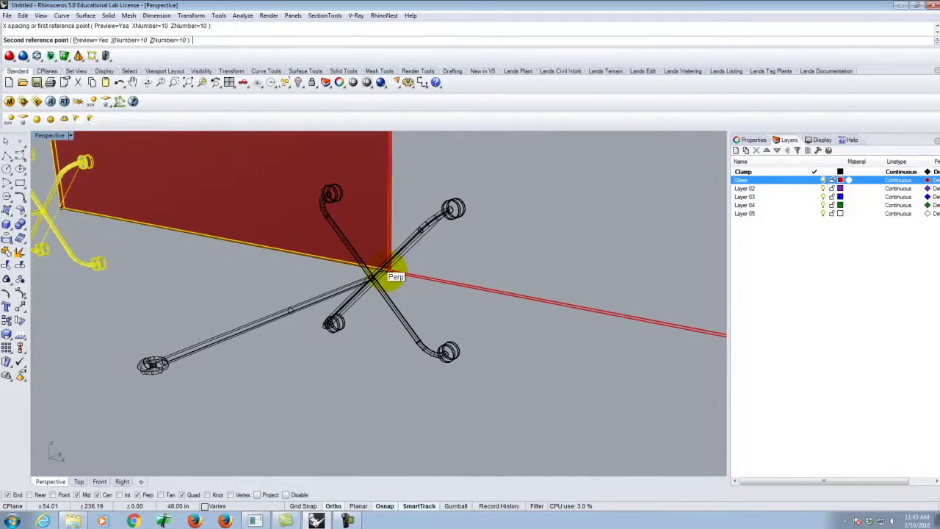
scroll(441, 331, down, 5)
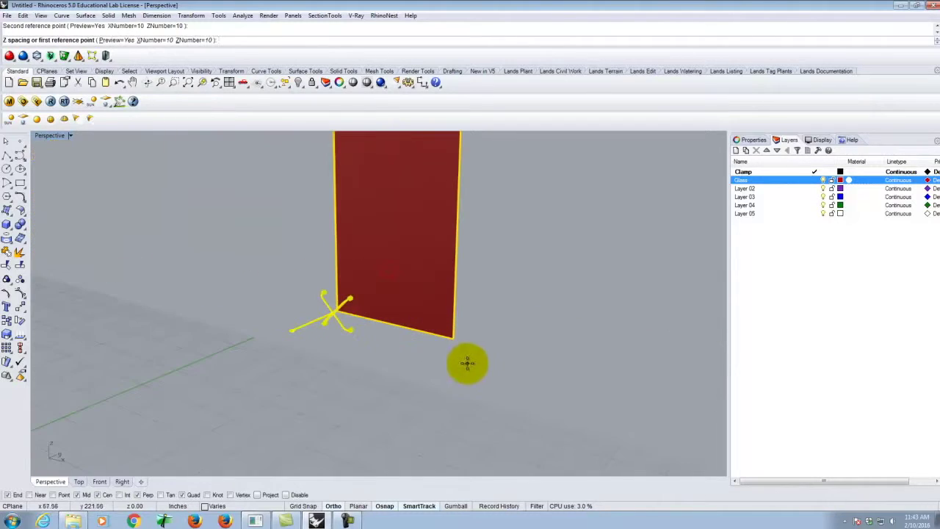
- Set the array's Z spacing to 72 inches from the pane's lower corner to its upper corner and accept the array
scroll(356, 263, up, 4)
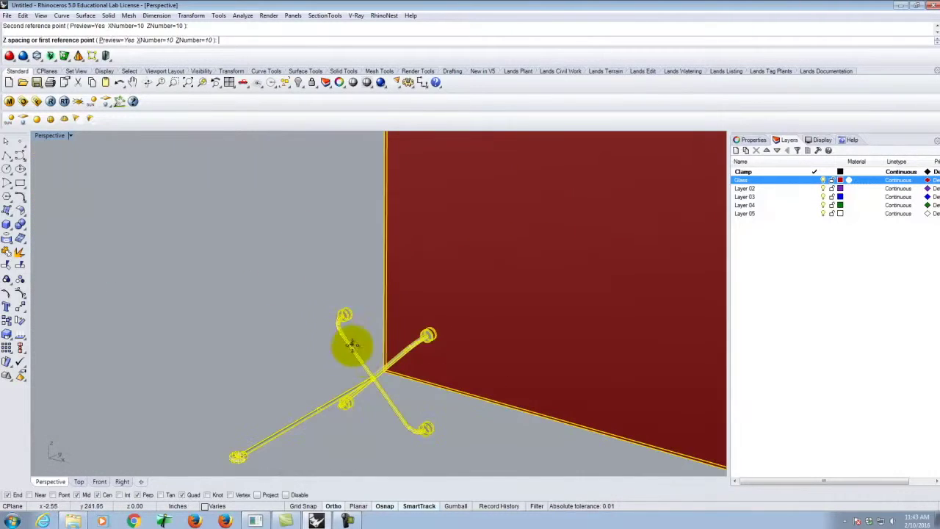
scroll(420, 394, up, 1)
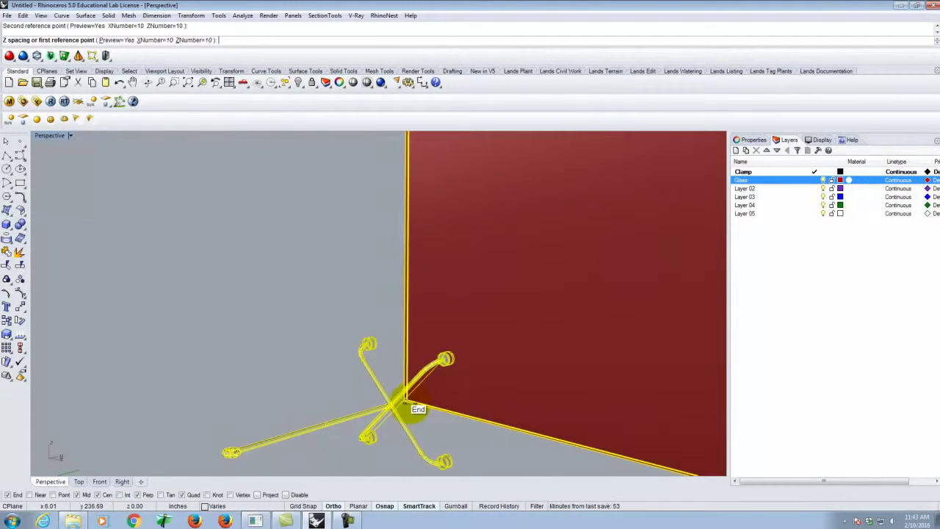
click(403, 402)
scroll(404, 402, down, 5)
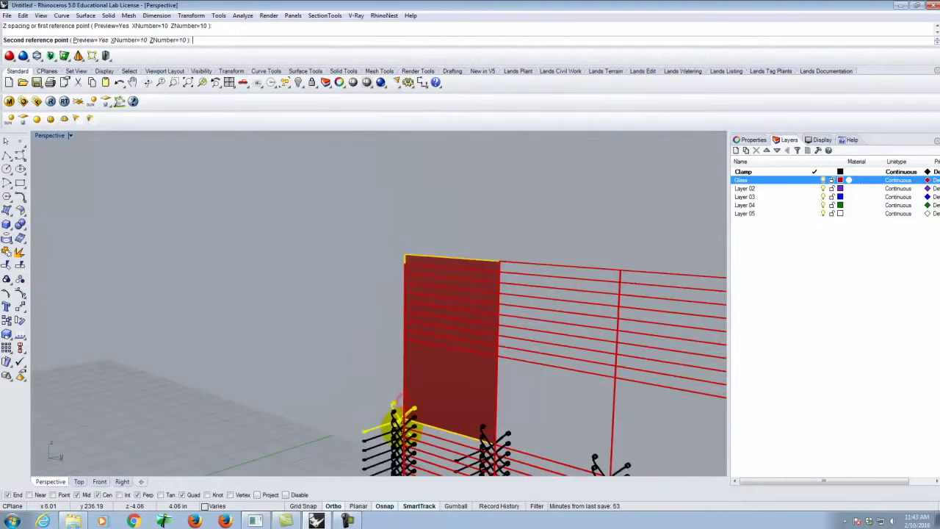
scroll(403, 331, up, 6)
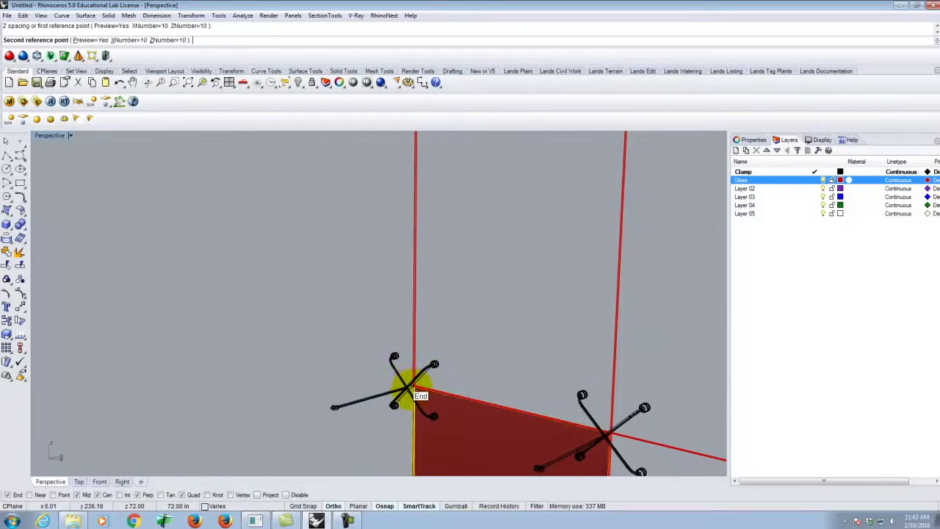
click(413, 388)
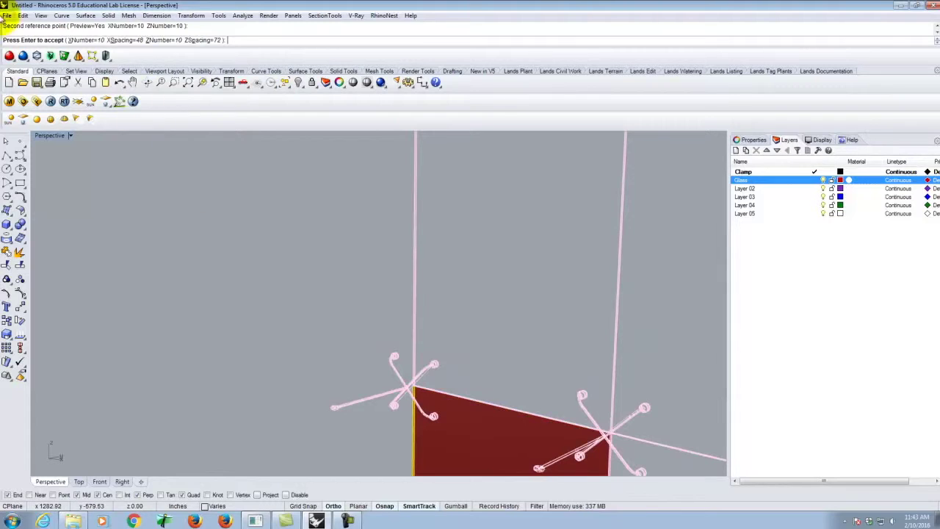
key(Return)
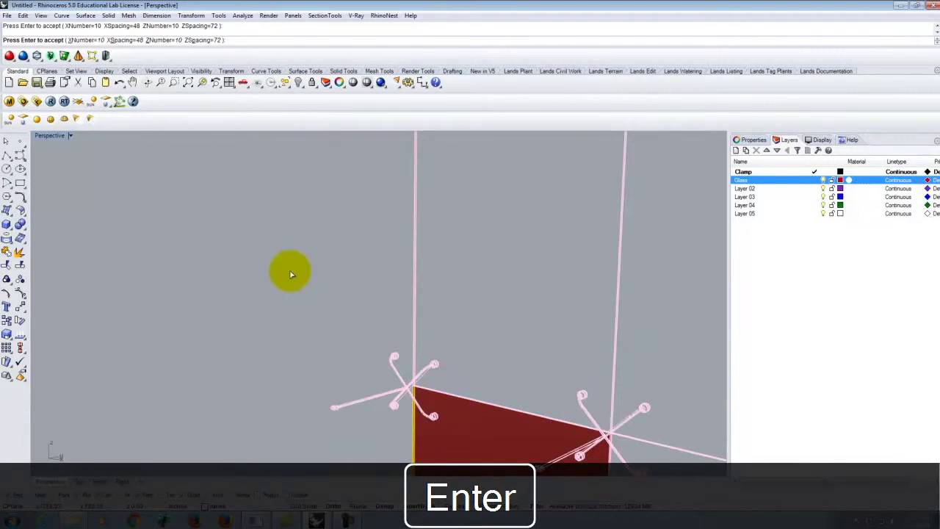
- Examine the arrayed glass facade and the clamp connections around the first pane at the lower corner
scroll(184, 269, down, 5)
scroll(349, 226, up, 6)
right_drag(310, 208, 346, 254)
scroll(373, 245, down, 6)
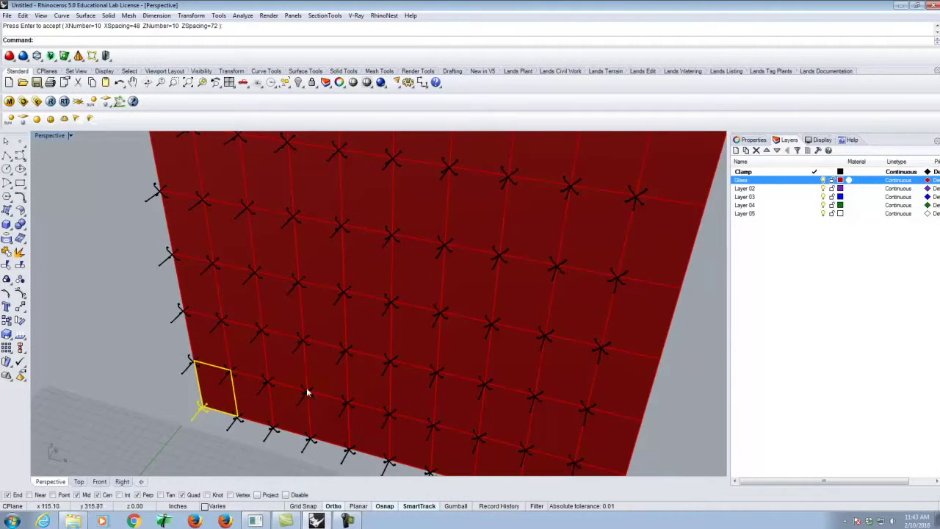
scroll(214, 419, up, 6)
scroll(165, 424, up, 2)
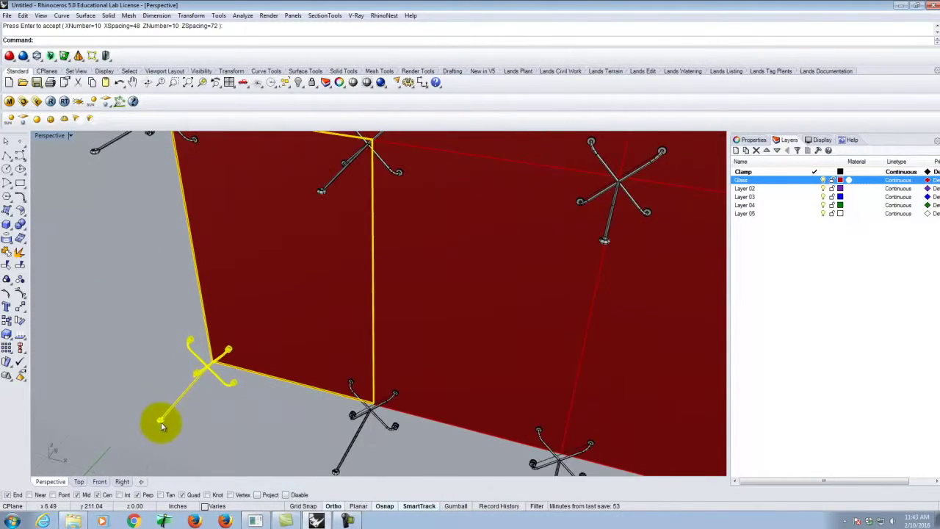
scroll(161, 423, down, 2)
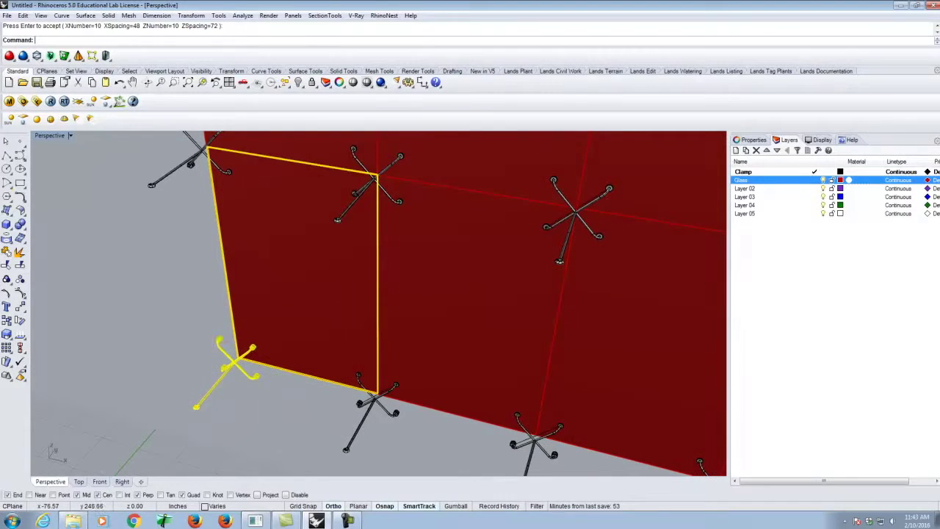
- Create a vertical solid cylinder 3/8" in diameter and 6 feet tall from the ring at the end of the first clamp's rod
click(8, 230)
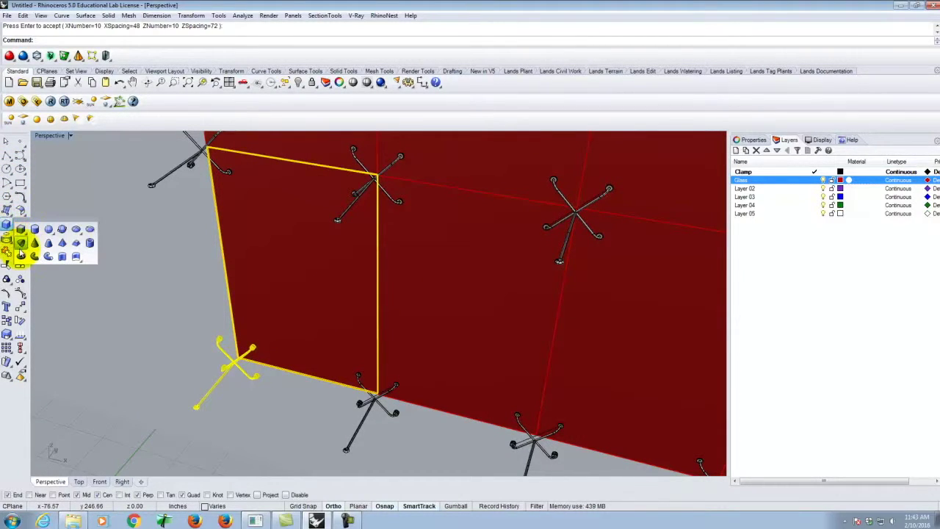
click(34, 229)
scroll(197, 397, up, 6)
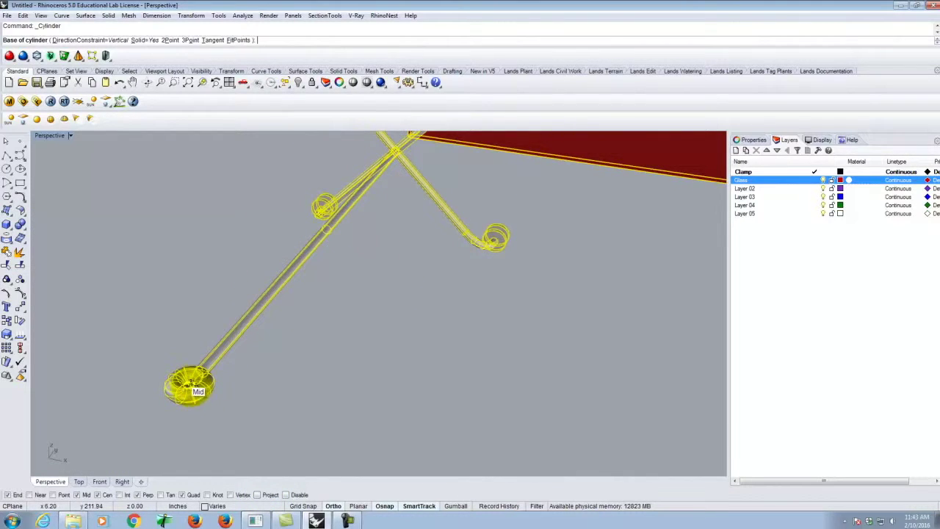
scroll(191, 383, up, 2)
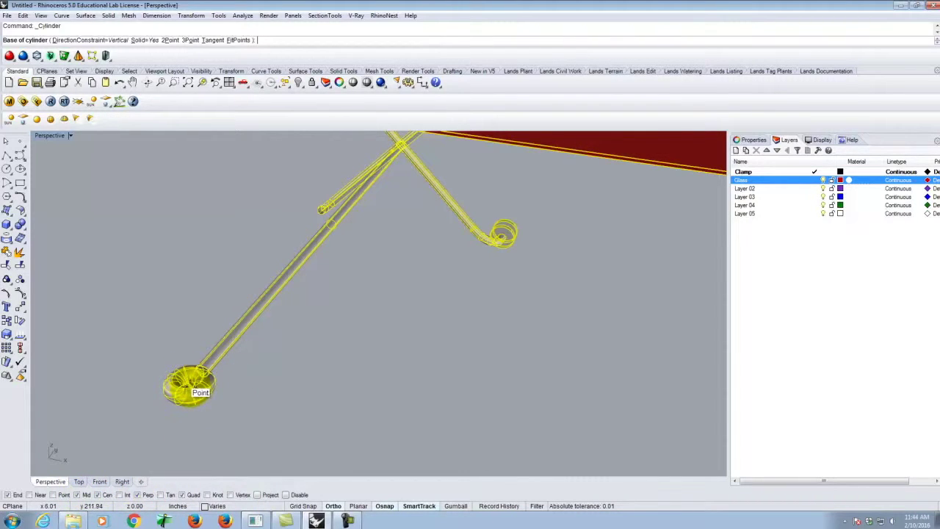
click(190, 388)
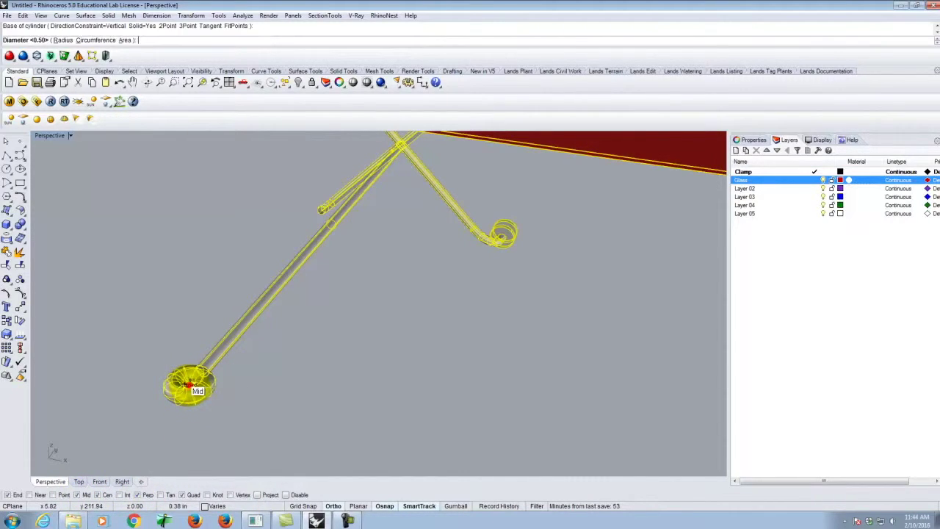
text(3/8)
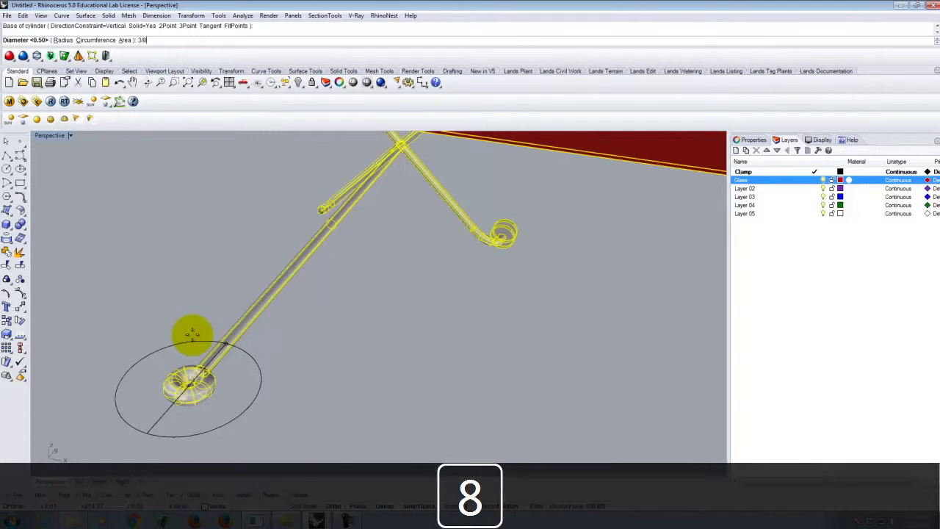
key(Return)
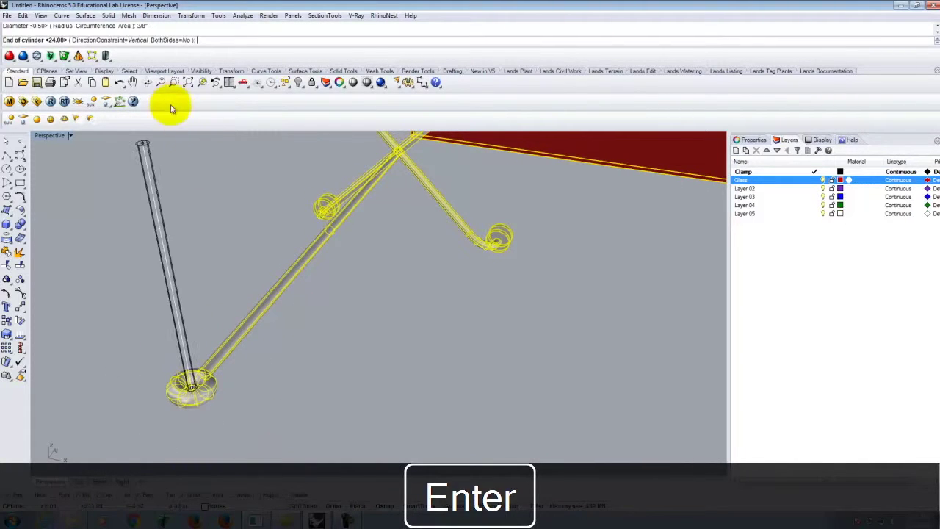
text(6)
key(Return)
- Start a rectangular Array of the new vertical rod with 10 copies in X and 10 in Z
click(159, 225)
scroll(277, 321, down, 5)
scroll(211, 360, down, 4)
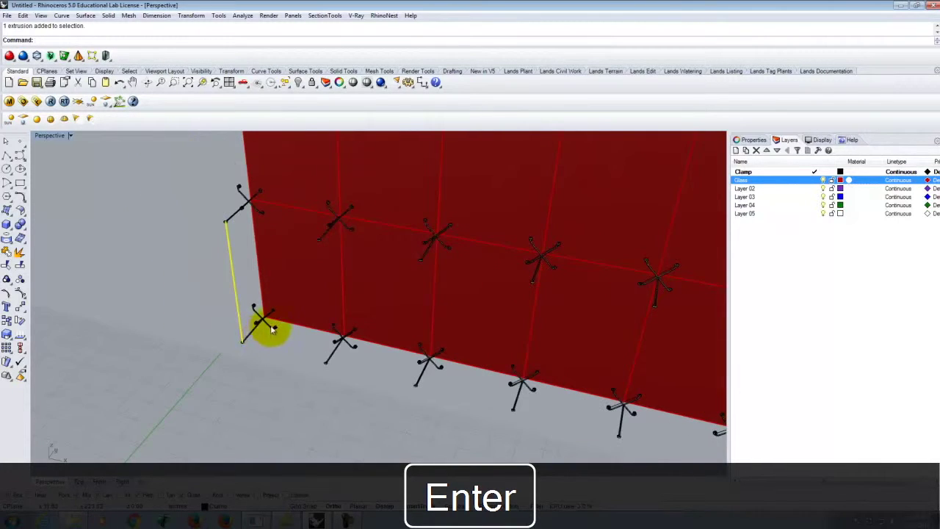
text(Array)
key(Return)
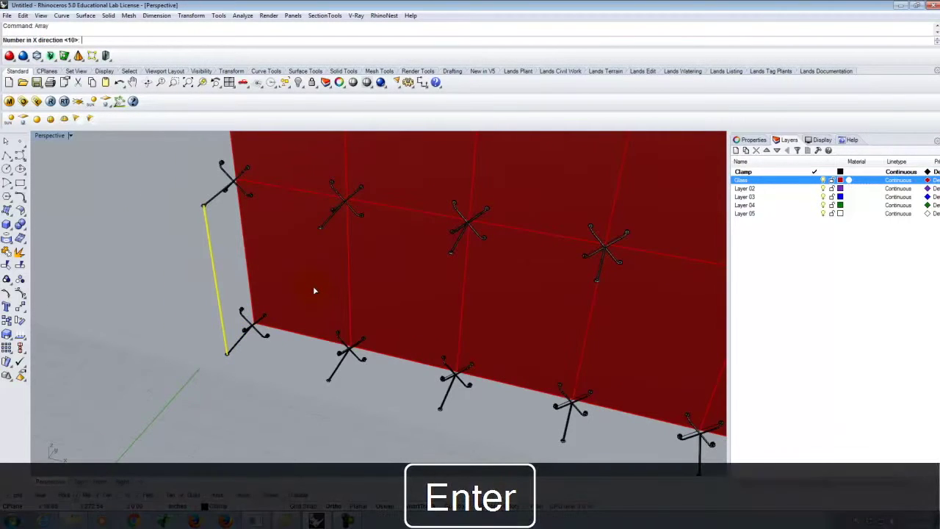
key(Return)
key(Return)
key(Return)
- Space the rod array 4' in X and 6' in Z and accept it
scroll(279, 263, up, 5)
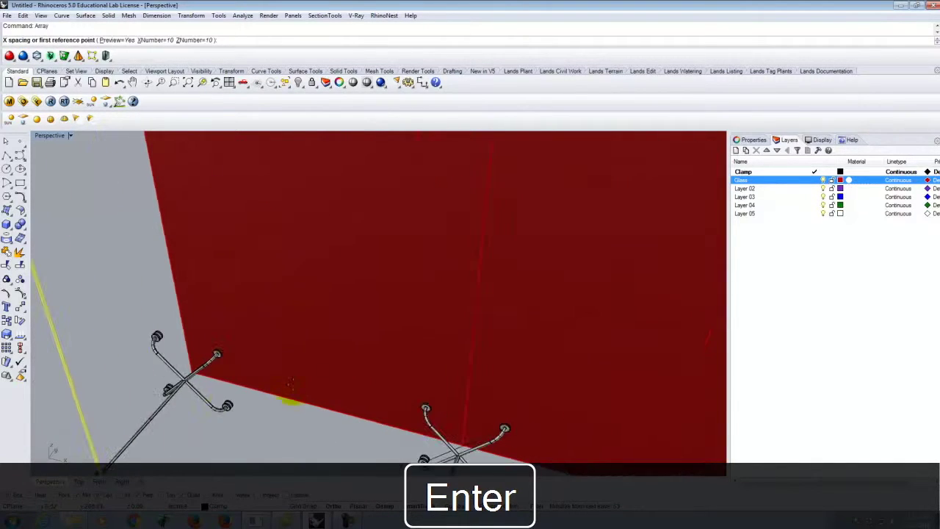
scroll(238, 382, up, 4)
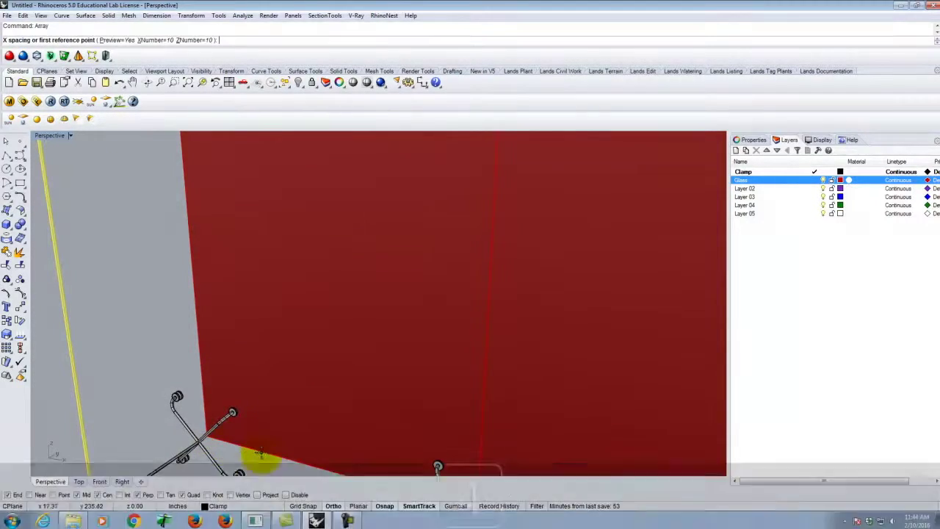
text(4')
key(Return)
text(6')
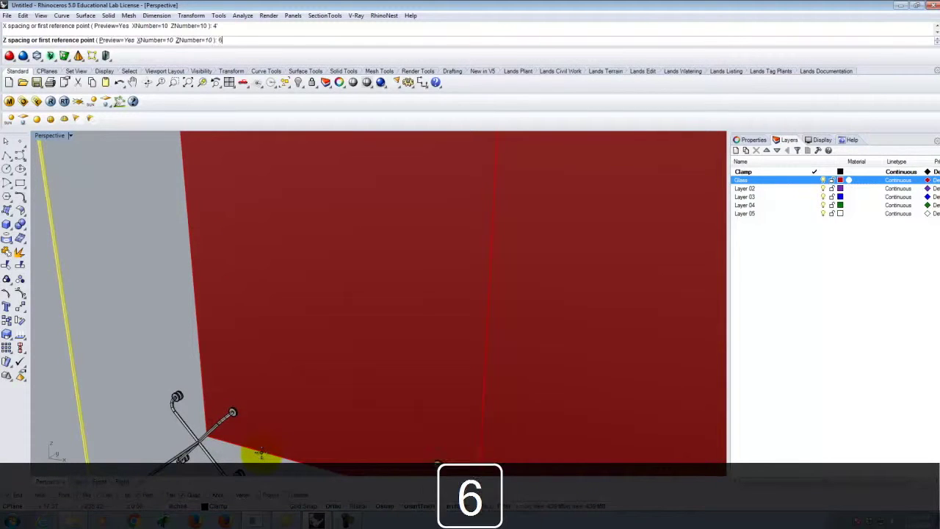
key(Return)
scroll(247, 391, down, 3)
scroll(248, 392, down, 3)
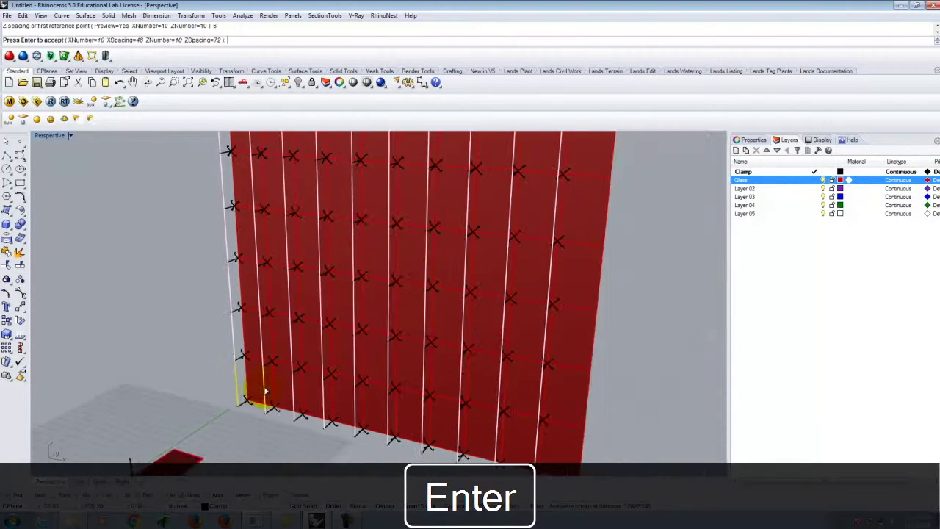
key(Return)
- Examine the finished facade from several sides, checking the rods, clamps and a single glass pane near the lower corner
right_drag(588, 369, 545, 378)
click(572, 325)
scroll(323, 325, down, 5)
right_drag(316, 327, 504, 330)
scroll(291, 321, down, 5)
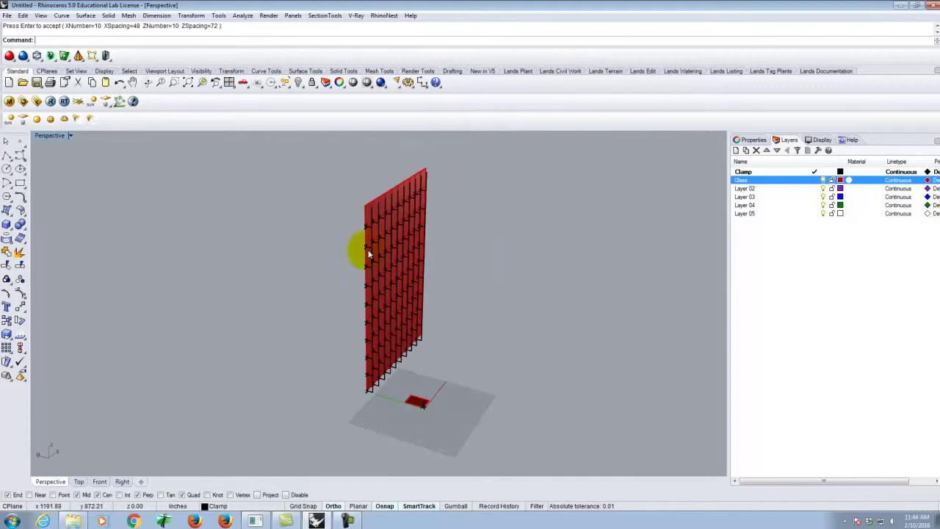
scroll(360, 251, up, 7)
right_drag(482, 307, 325, 342)
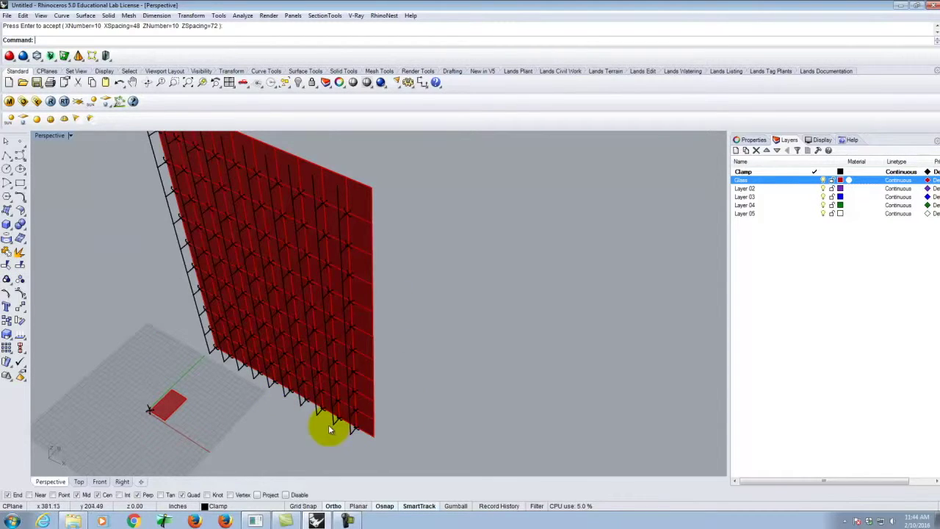
scroll(336, 430, up, 4)
click(350, 396)
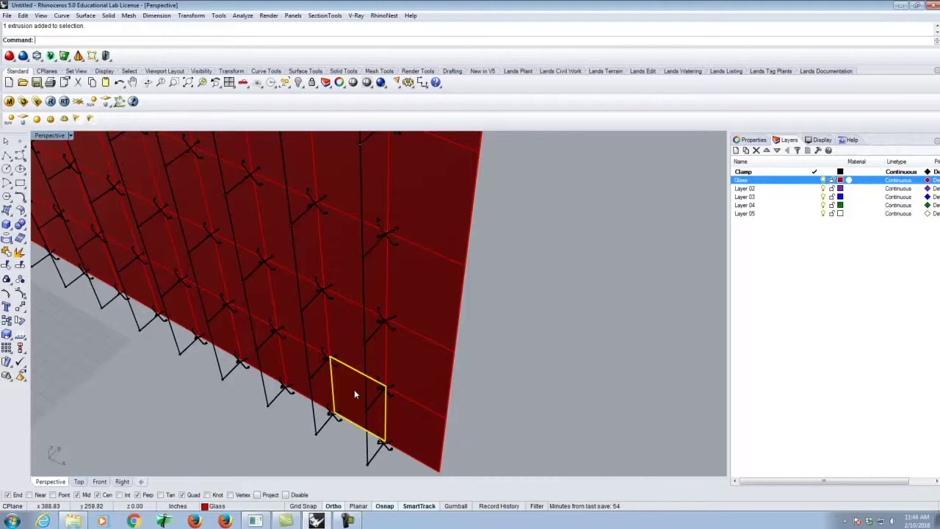
scroll(384, 396, down, 5)
scroll(383, 395, down, 2)
right_drag(383, 395, 476, 333)
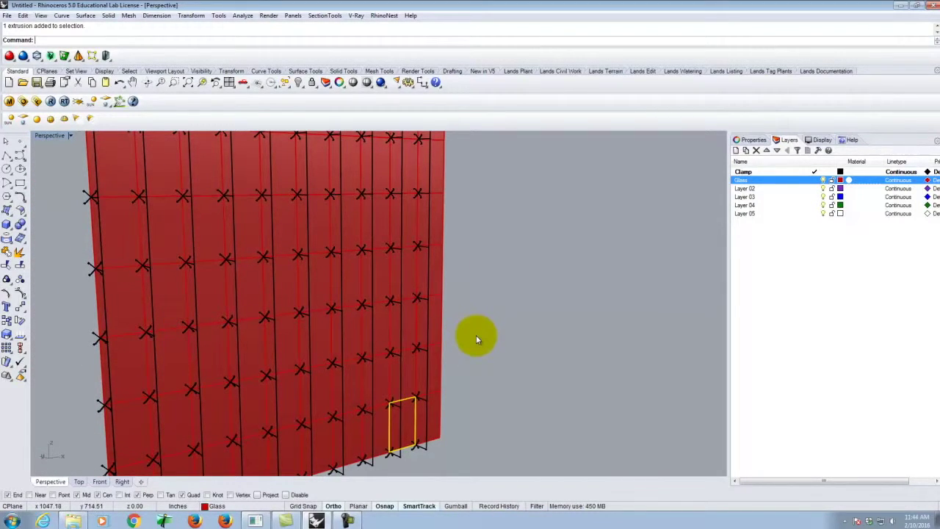
scroll(465, 363, down, 4)
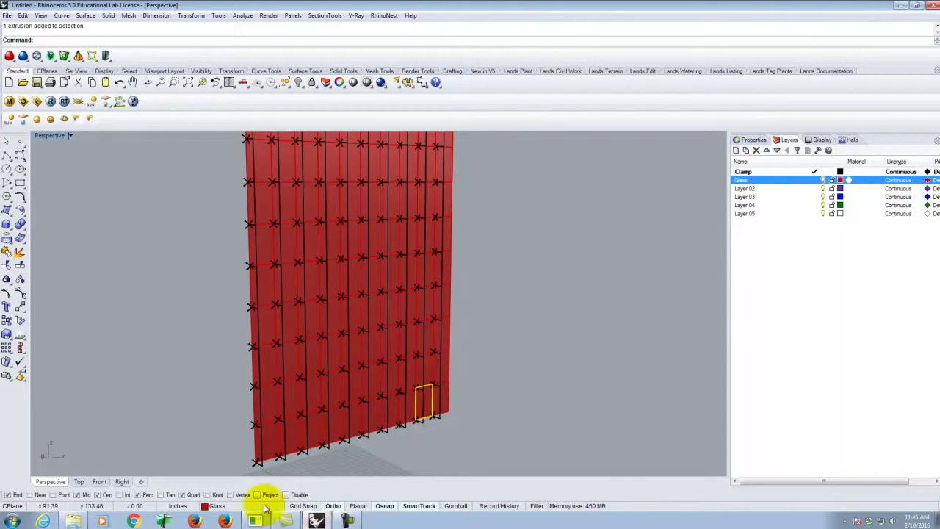
click(352, 523)
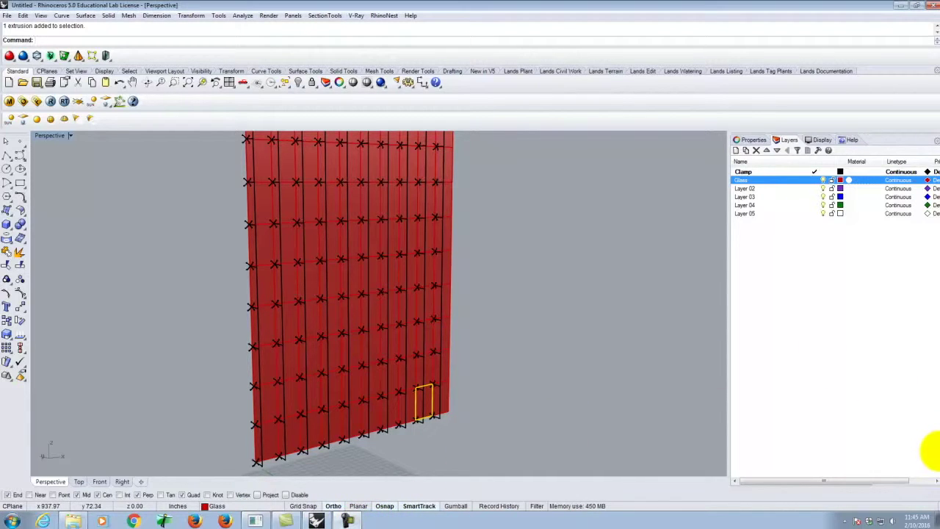